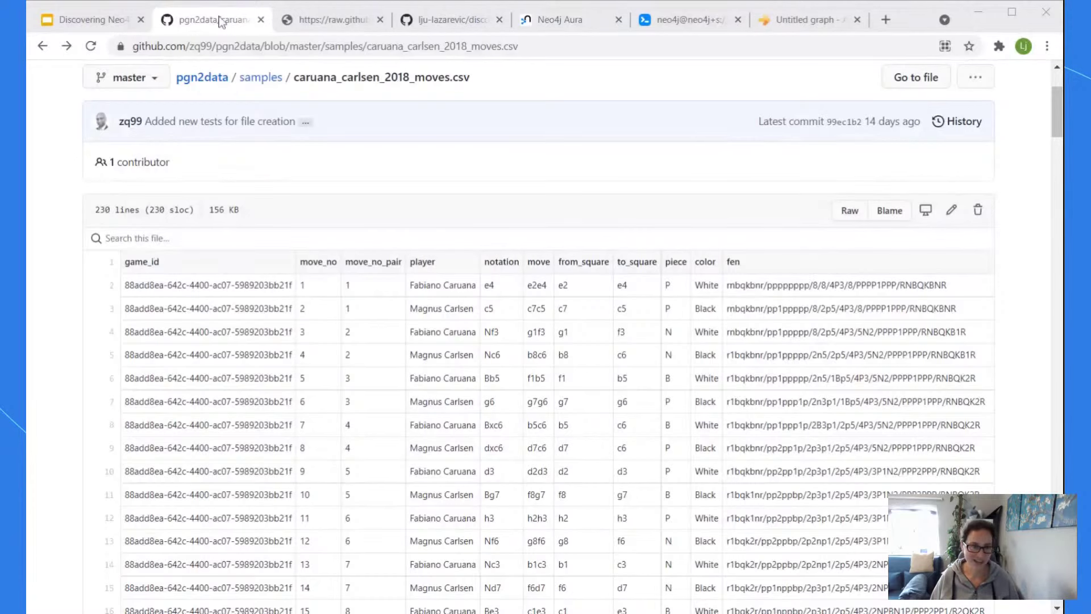
Examine the caruana_carlsen_2018_moves.csv table on GitHub, starting with the game_id value of the first move
left_click(221, 20)
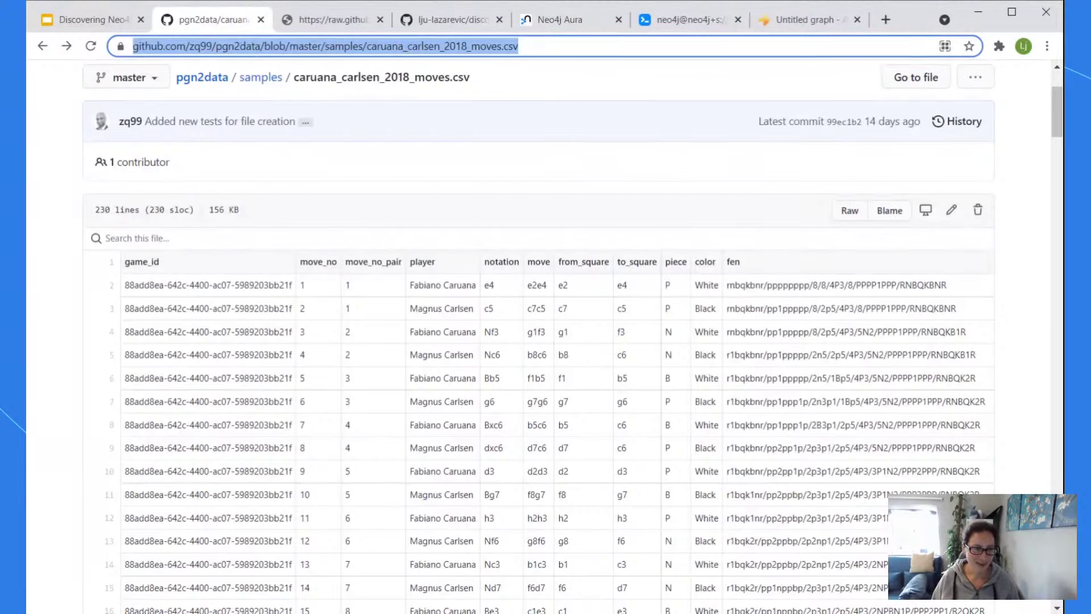
left_click_drag(164, 285, 292, 284)
left_click(293, 284)
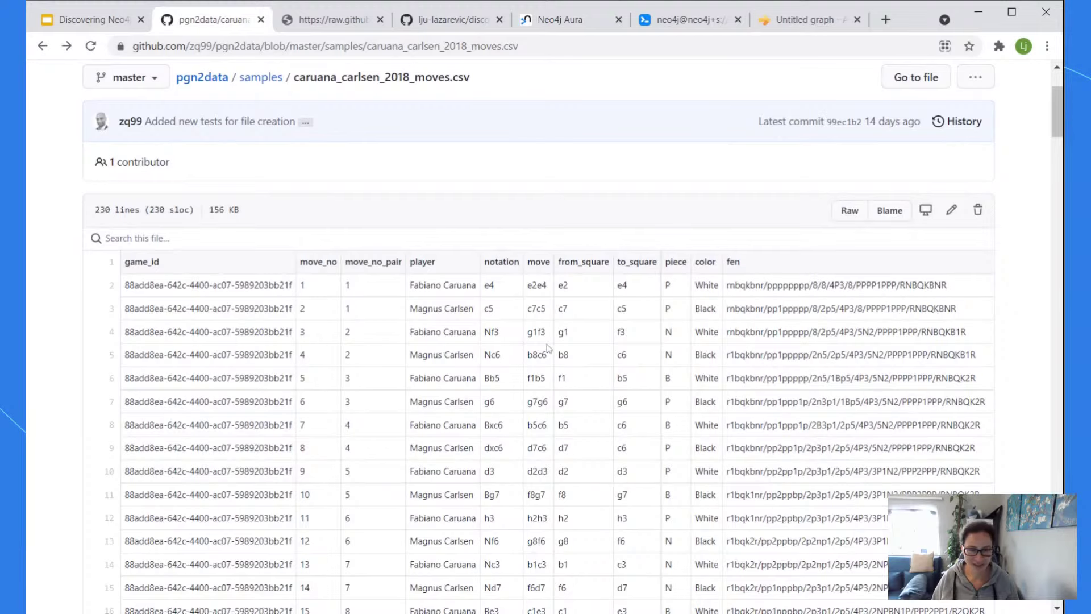
scroll(595, 345, "up", 1)
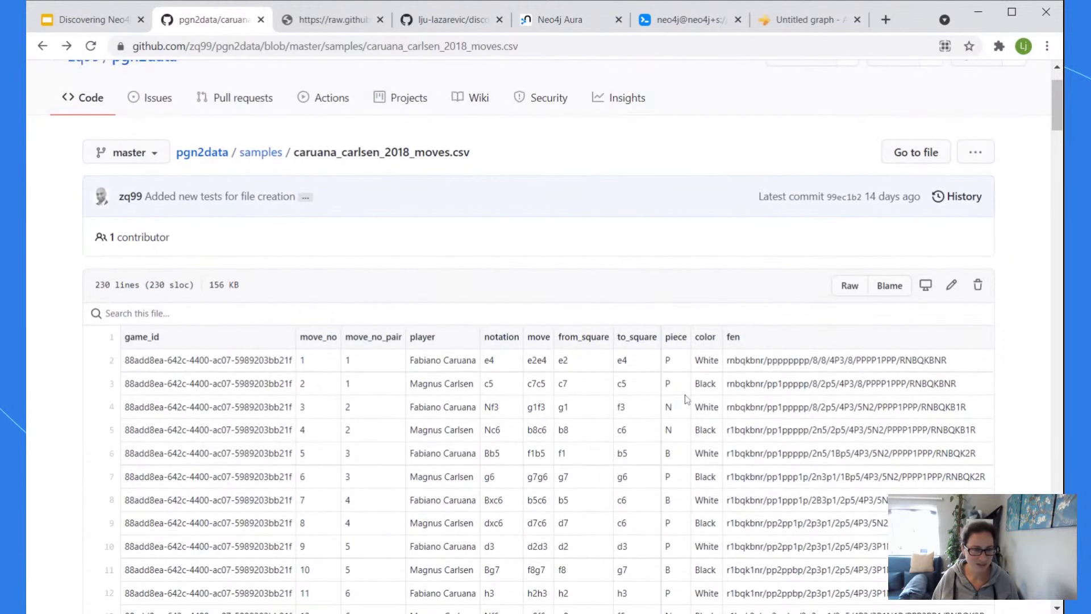
scroll(685, 383, "down", 3)
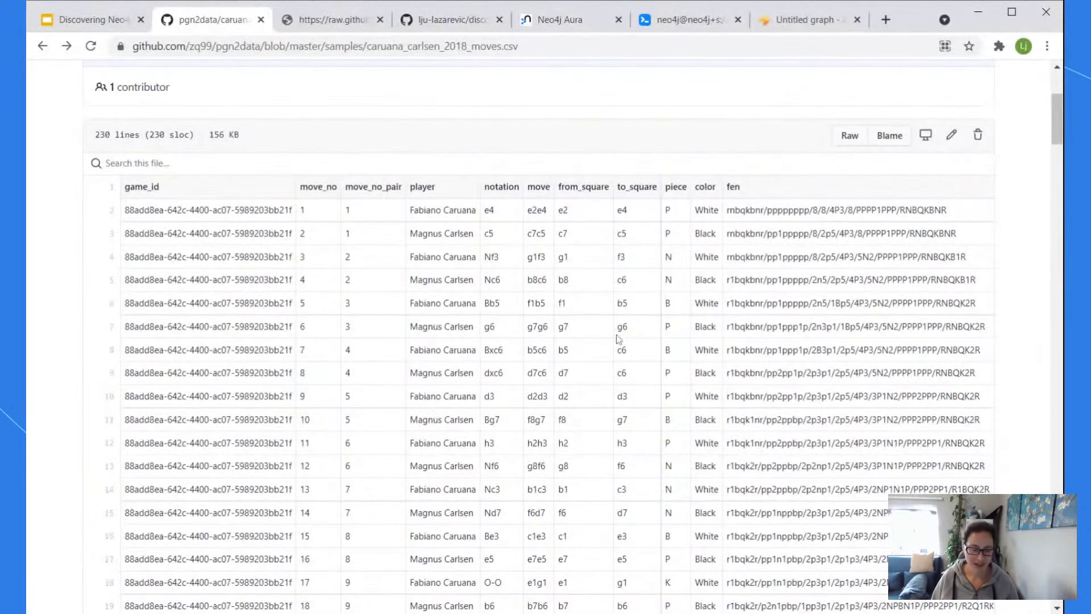
scroll(614, 327, "up", 1)
scroll(613, 326, "up", 1)
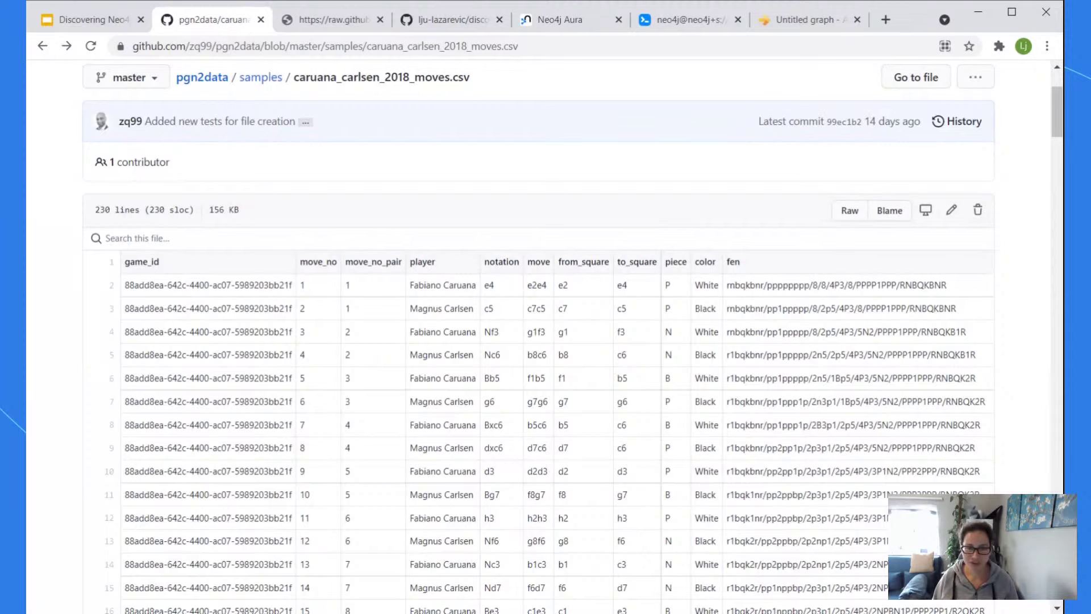
Examine the first move's move value and compare it with its from_square and to_square values
left_click_drag(536, 285, 528, 285)
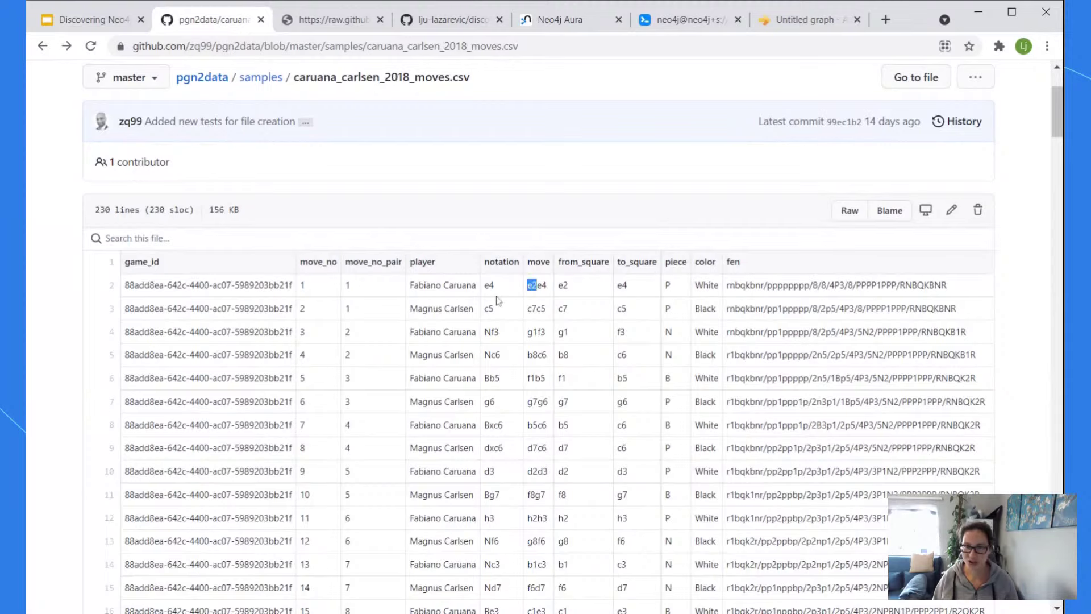
left_click_drag(549, 286, 536, 286)
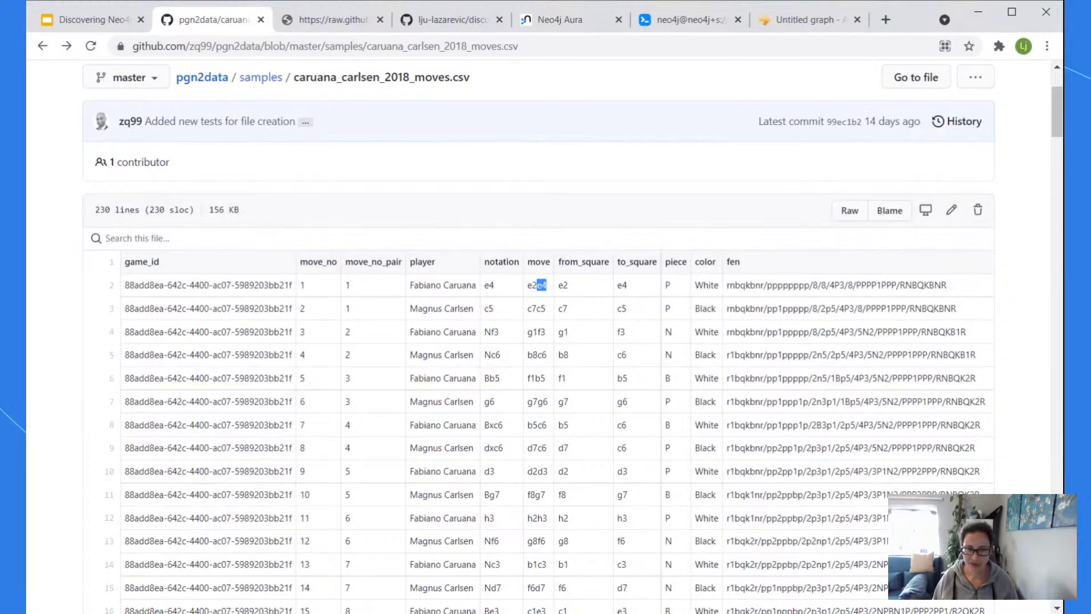
left_click(556, 310)
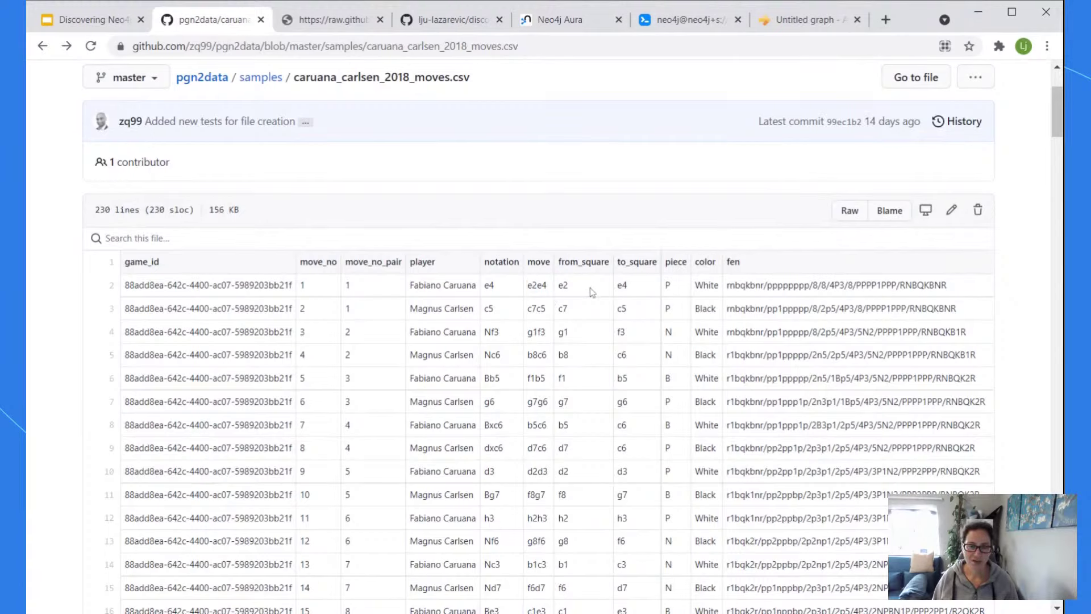
left_click_drag(567, 287, 563, 286)
left_click(544, 282)
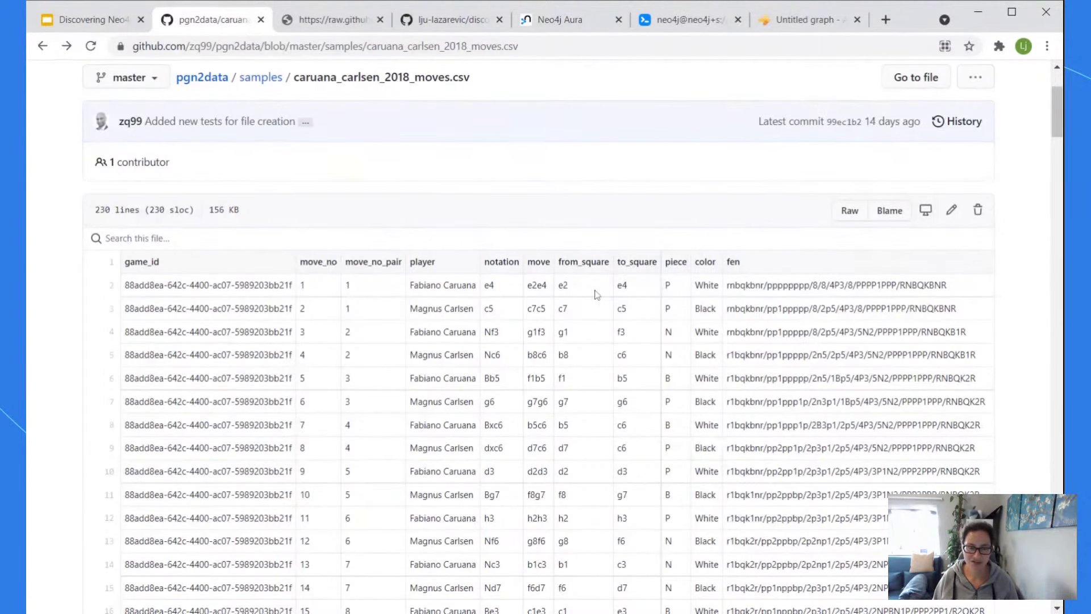
left_click_drag(568, 286, 562, 285)
left_click_drag(631, 286, 624, 286)
left_click(676, 287)
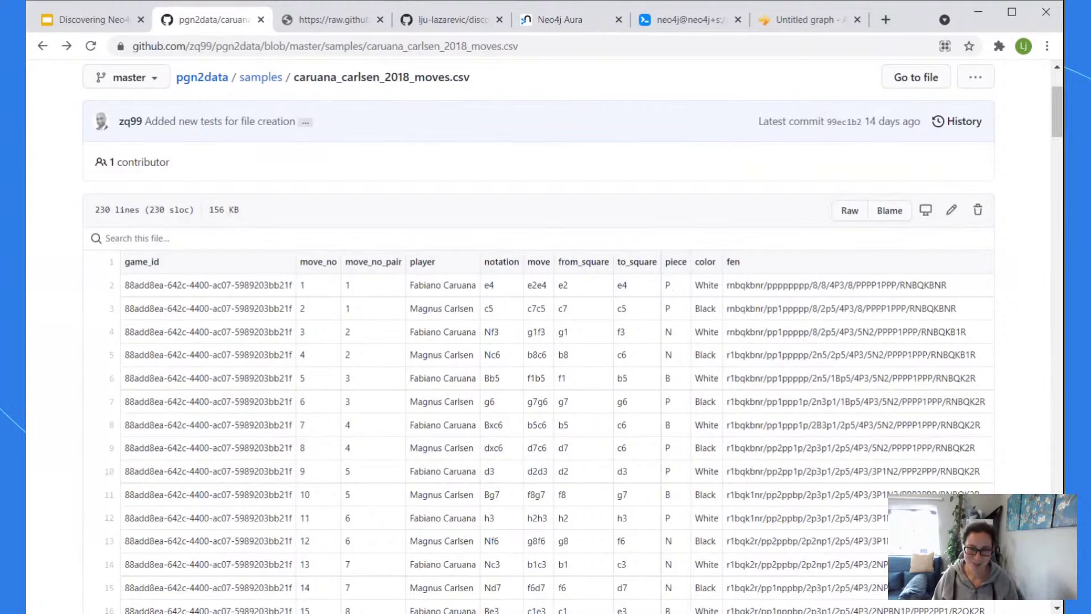
Examine the piece column's letter codes and compare the third move's notation with its piece value
double_click(669, 286)
left_click(673, 301)
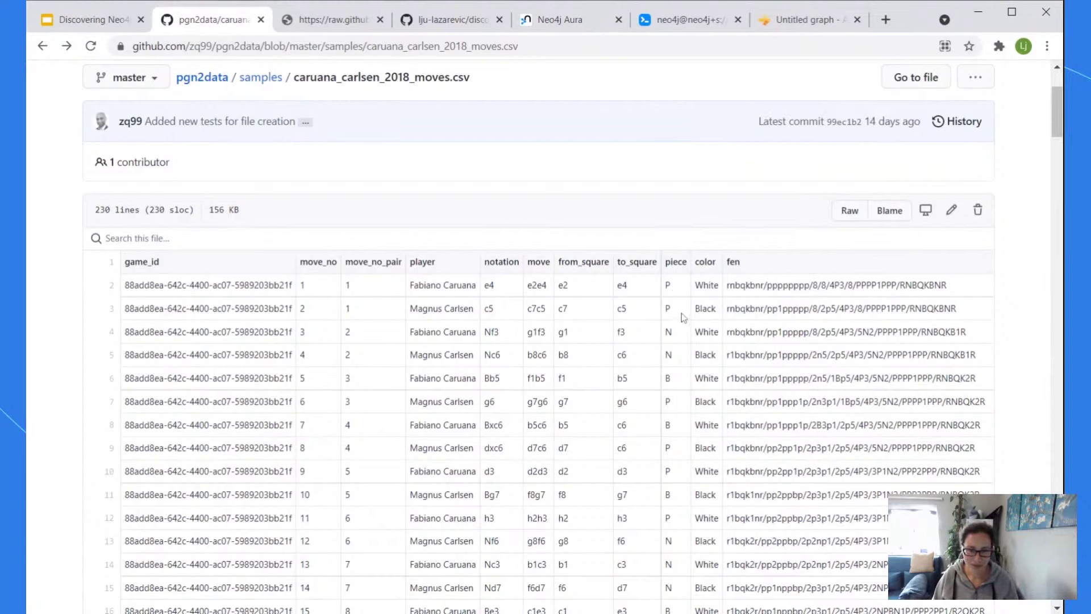
double_click(668, 518)
left_click(687, 288)
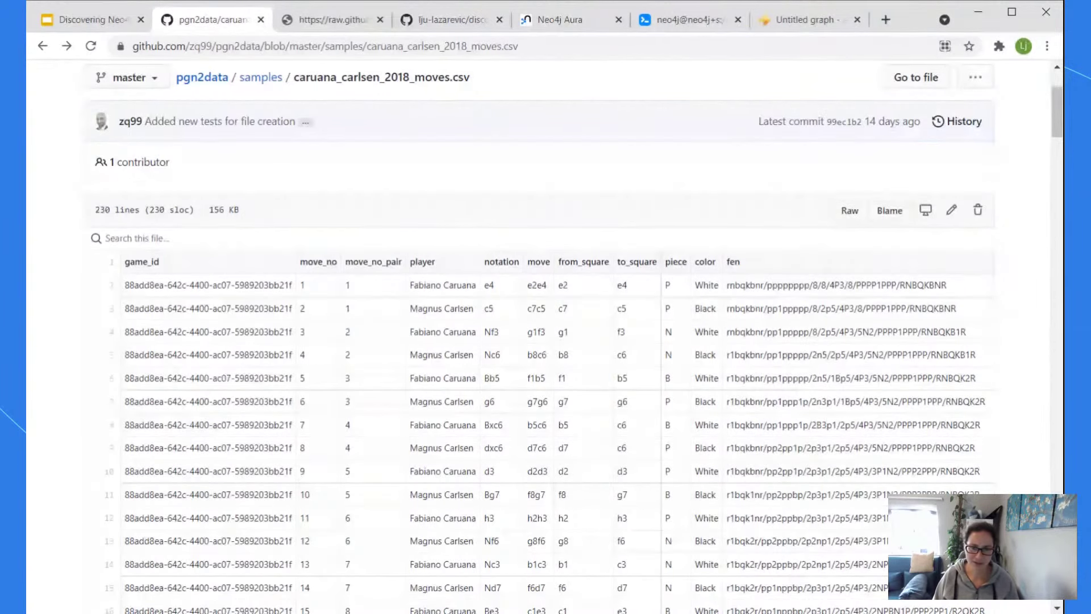
left_click_drag(681, 286, 663, 308)
left_click(515, 337)
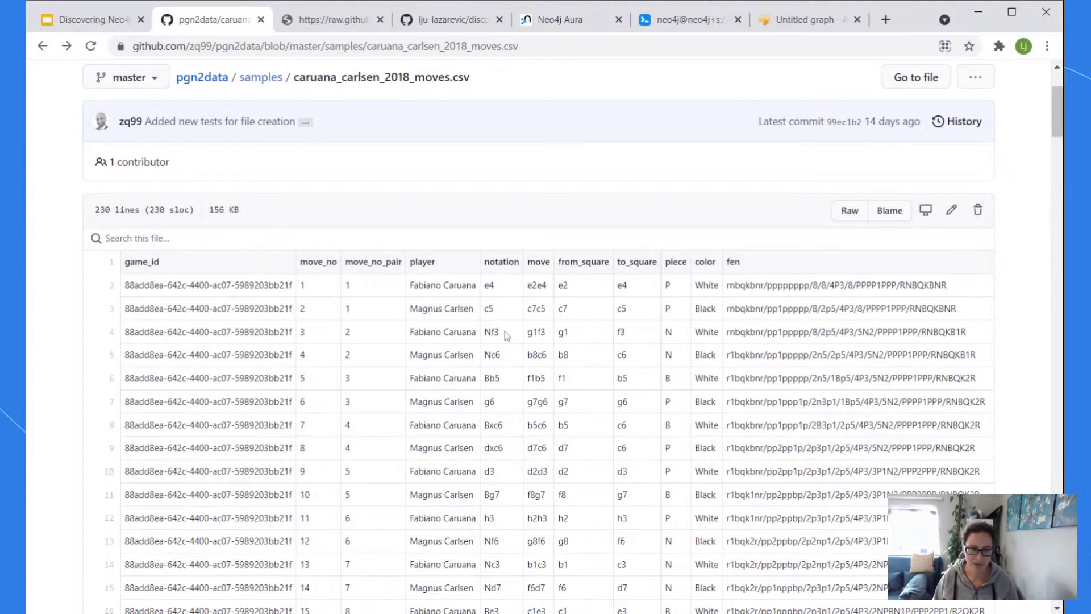
left_click_drag(502, 333, 484, 332)
left_click(681, 341)
double_click(669, 332)
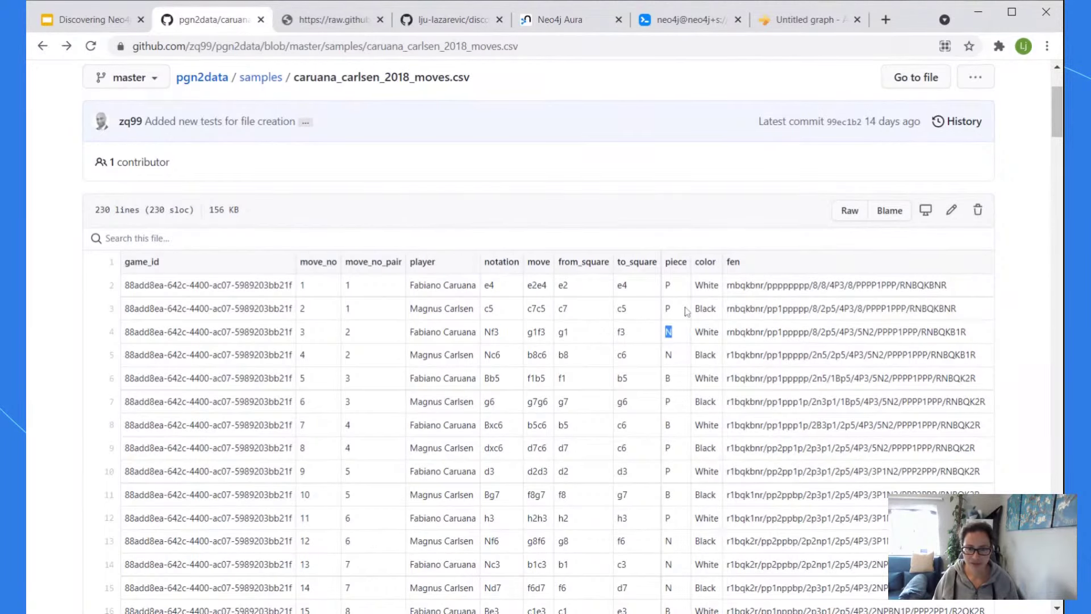
left_click(706, 275)
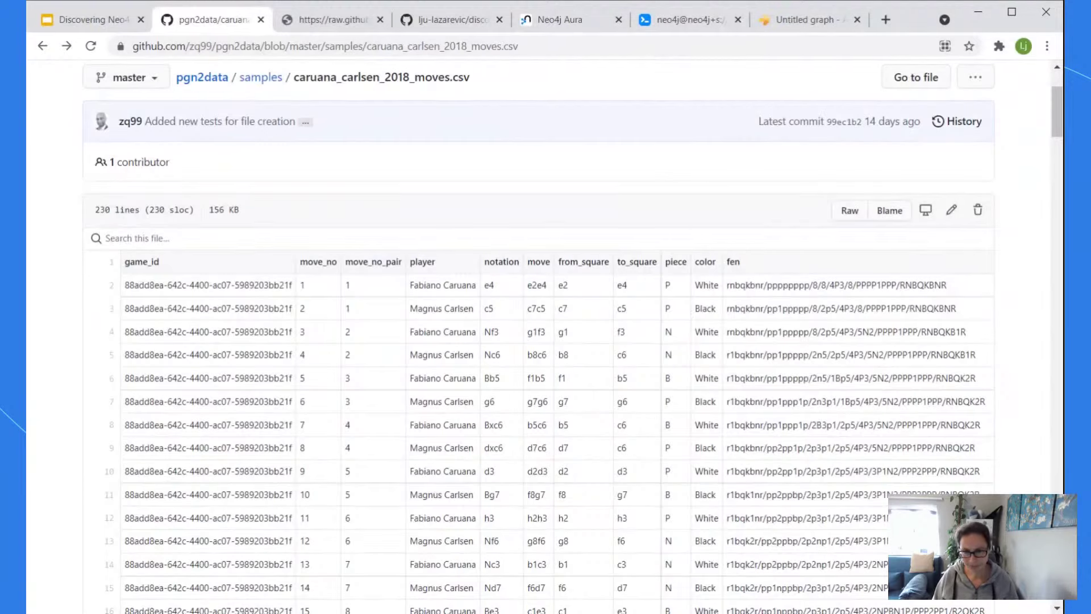
Examine the first move's fen string, from the black back rank through the pawn rank to the empty ranks
left_click_drag(951, 286, 725, 286)
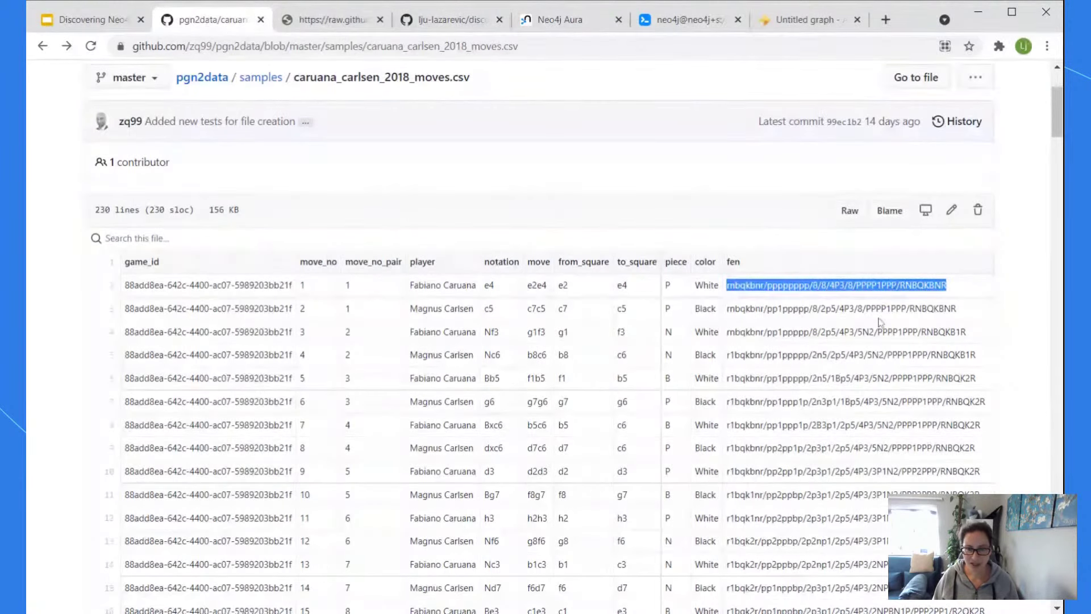
left_click(883, 272)
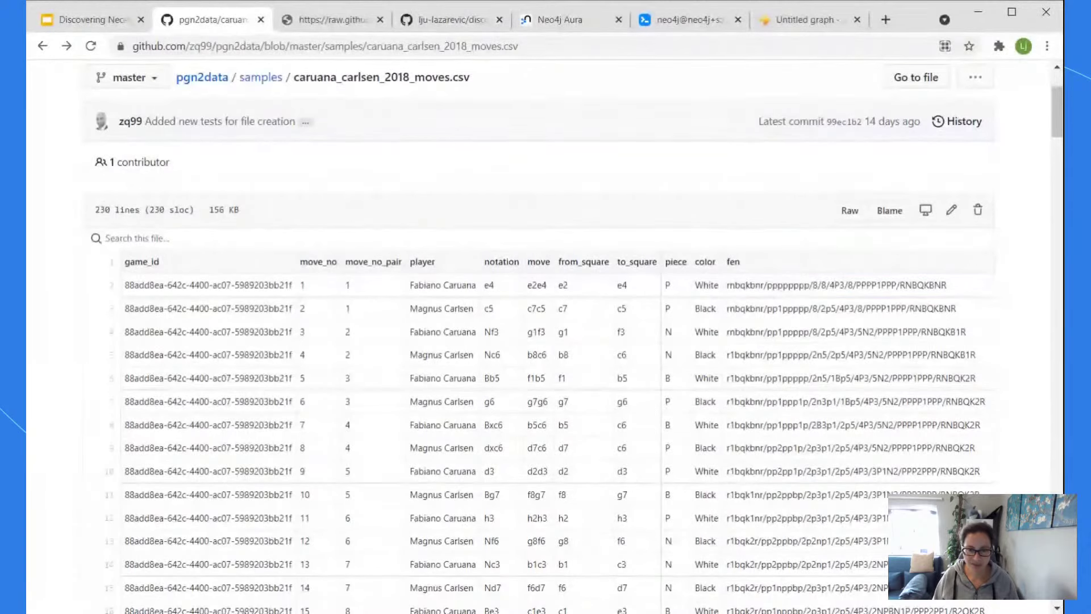
double_click(745, 285)
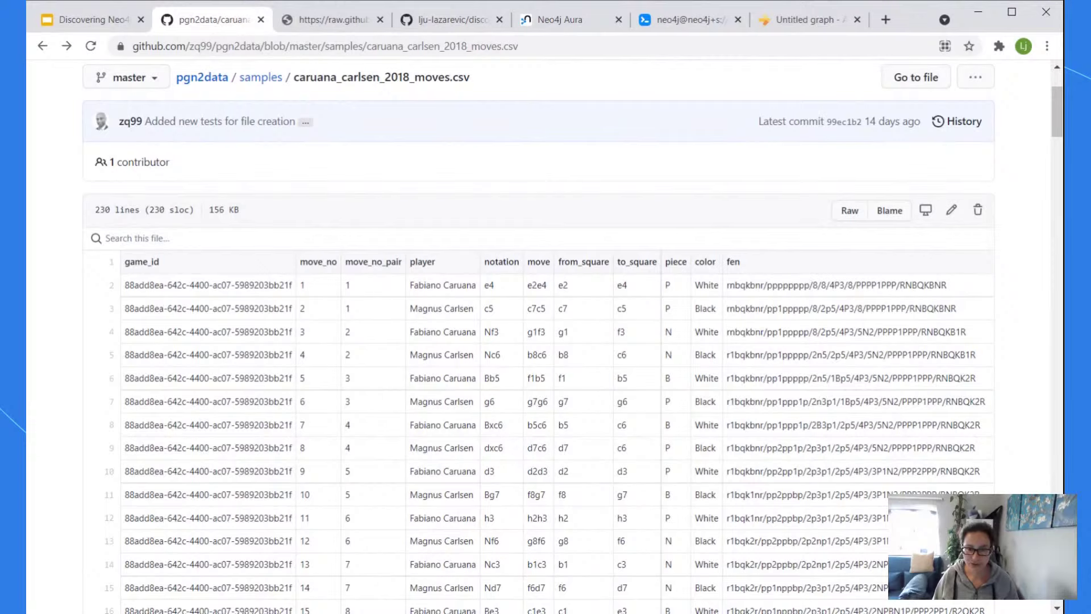
left_click_drag(764, 285, 725, 285)
left_click(719, 285)
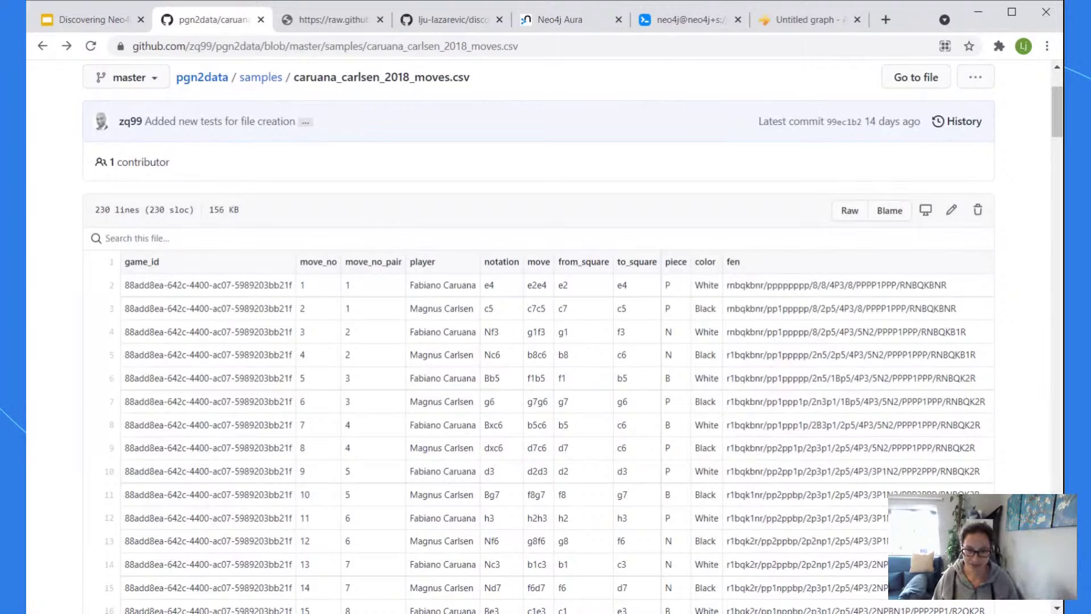
double_click(755, 285)
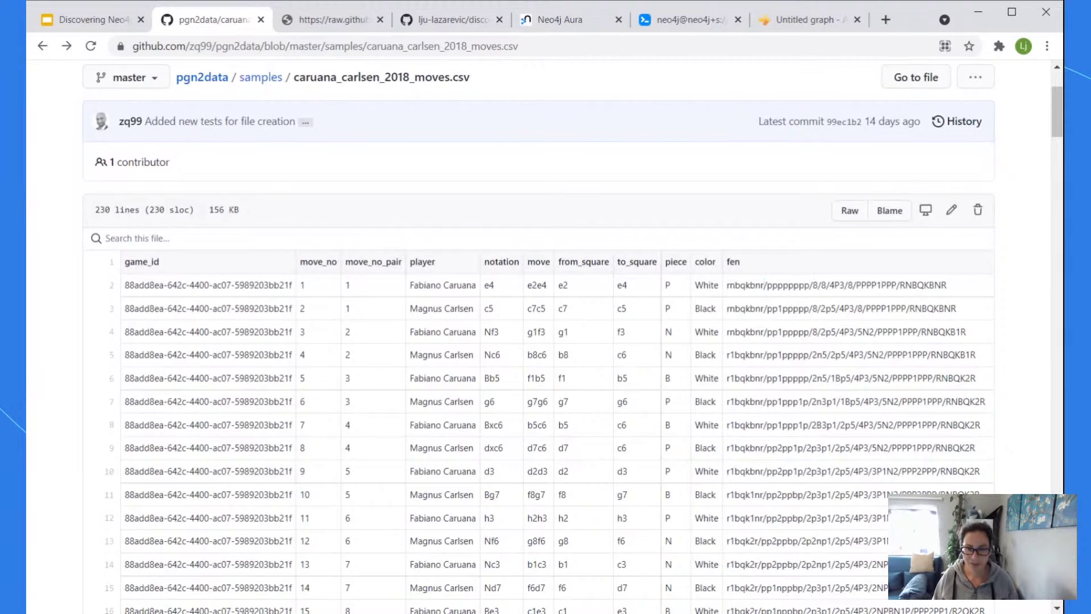
left_click_drag(810, 285, 703, 285)
left_click(810, 294)
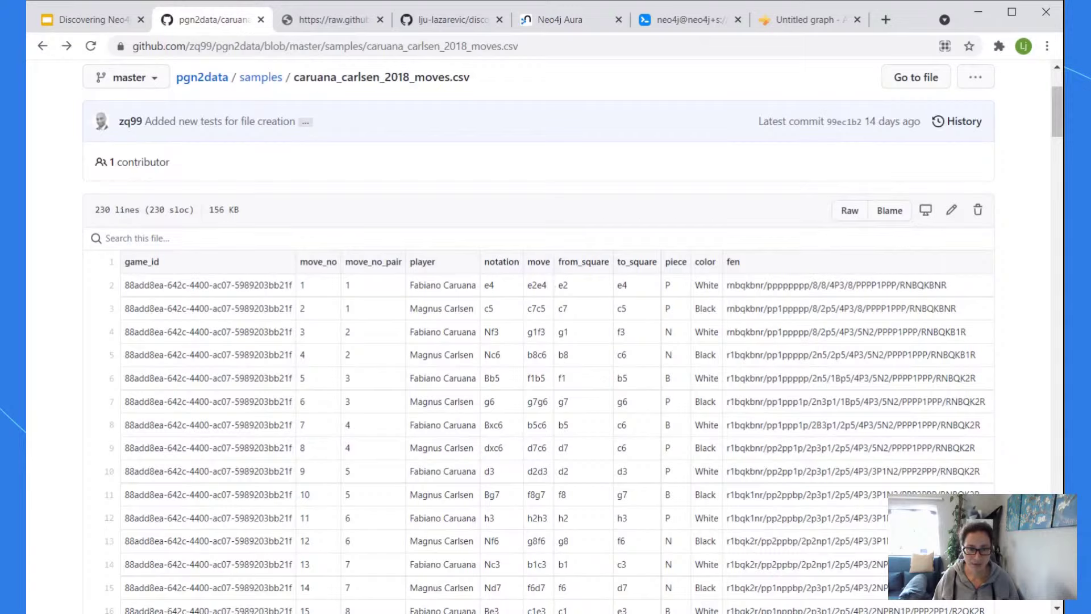
Examine the 4 and the 3 in the 4P3 segment of the first move's fen string
left_click(831, 284)
left_click_drag(829, 285, 834, 285)
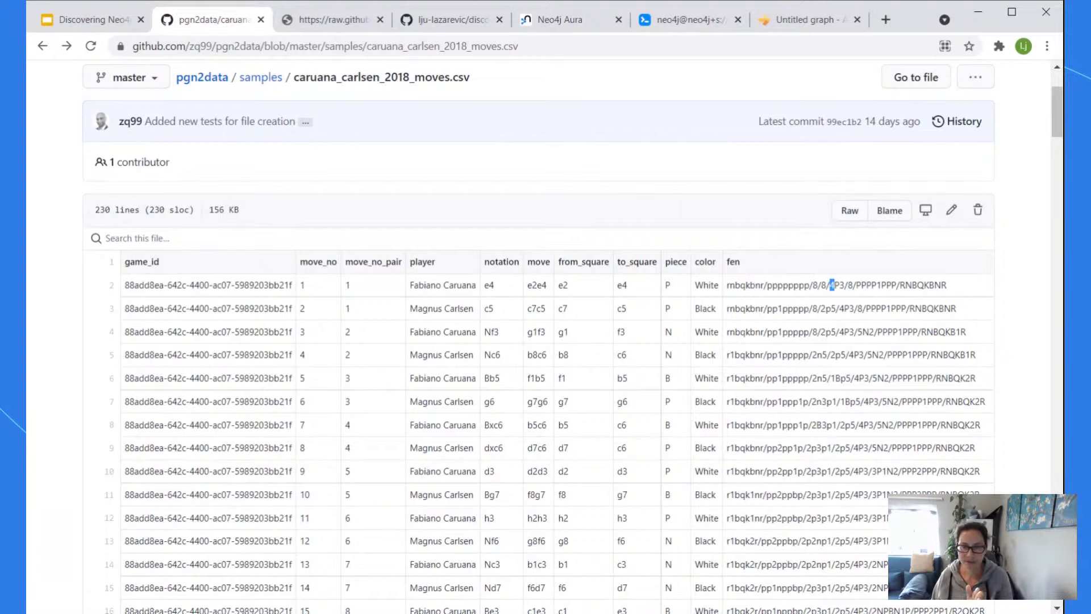
left_click(832, 285)
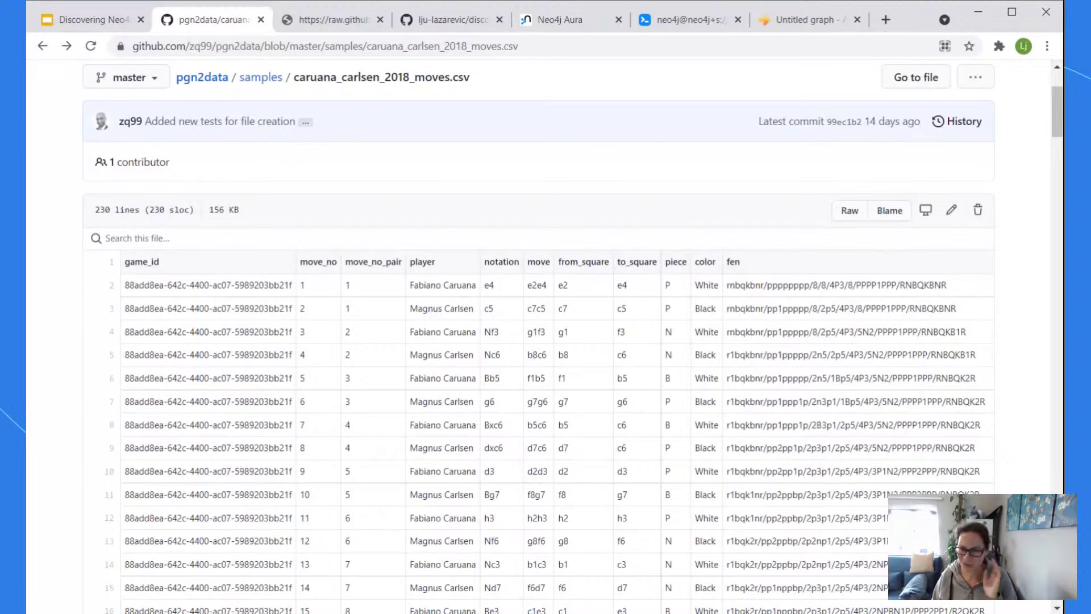
left_click_drag(839, 285, 843, 285)
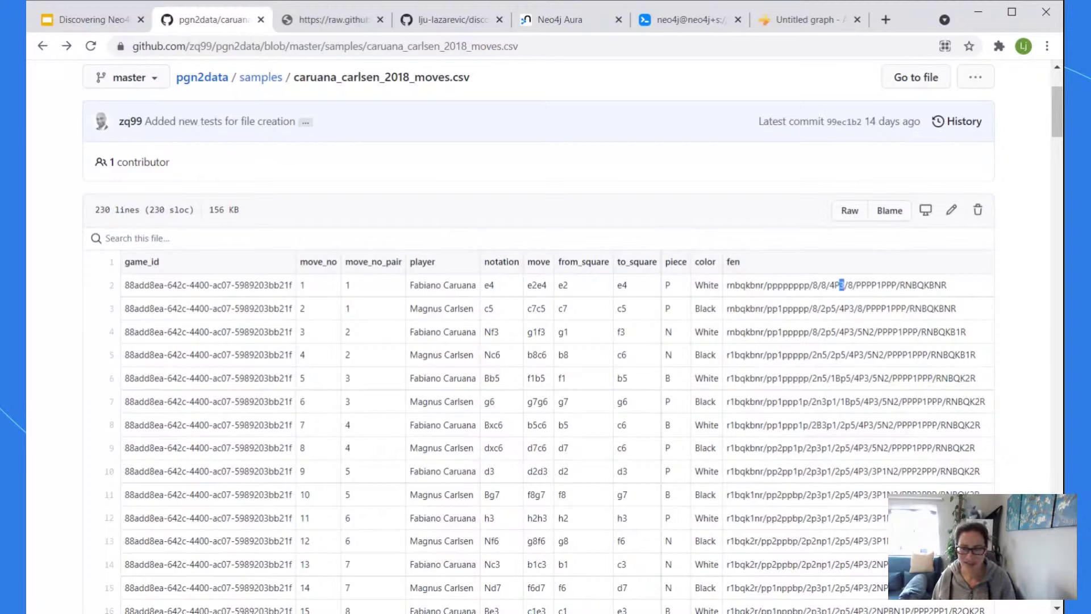
left_click(842, 285)
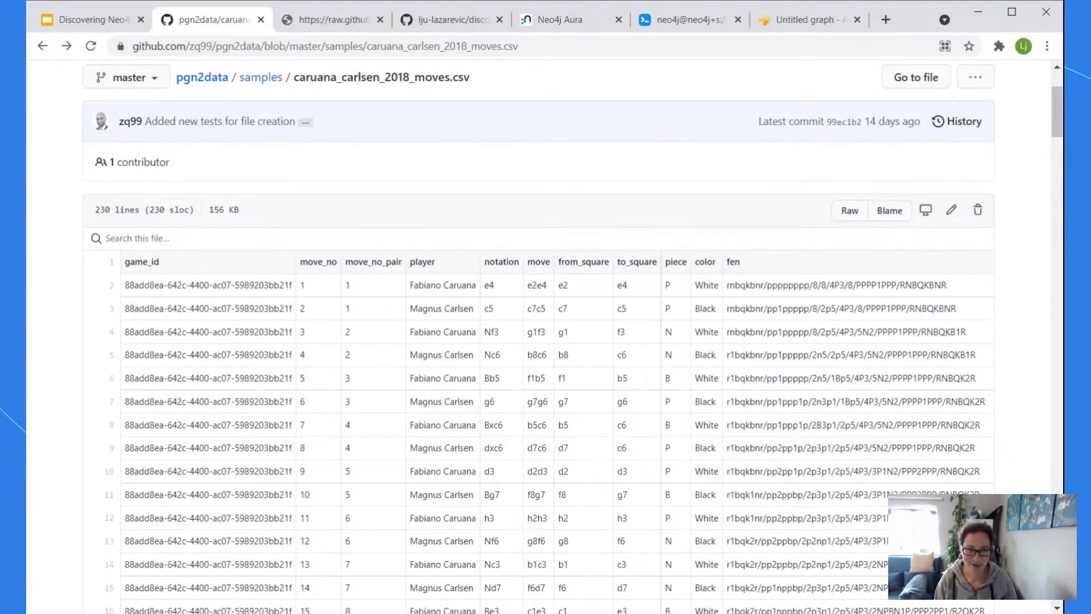
Examine the raw CSV's header row and compare it with the full moves table on GitHub down to its last row
left_click(341, 20)
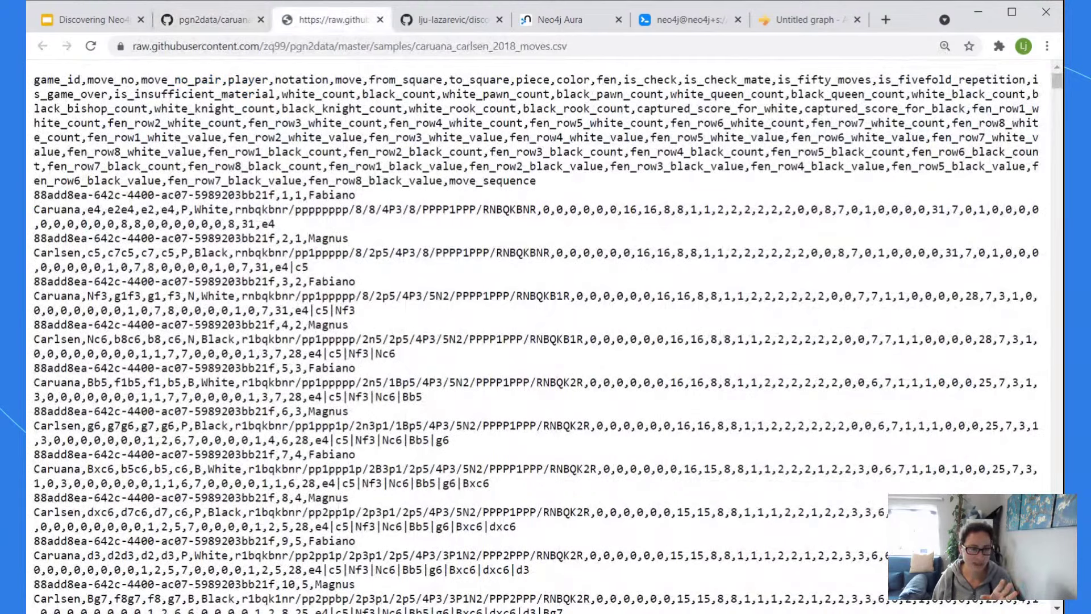
left_click_drag(61, 210, 75, 210)
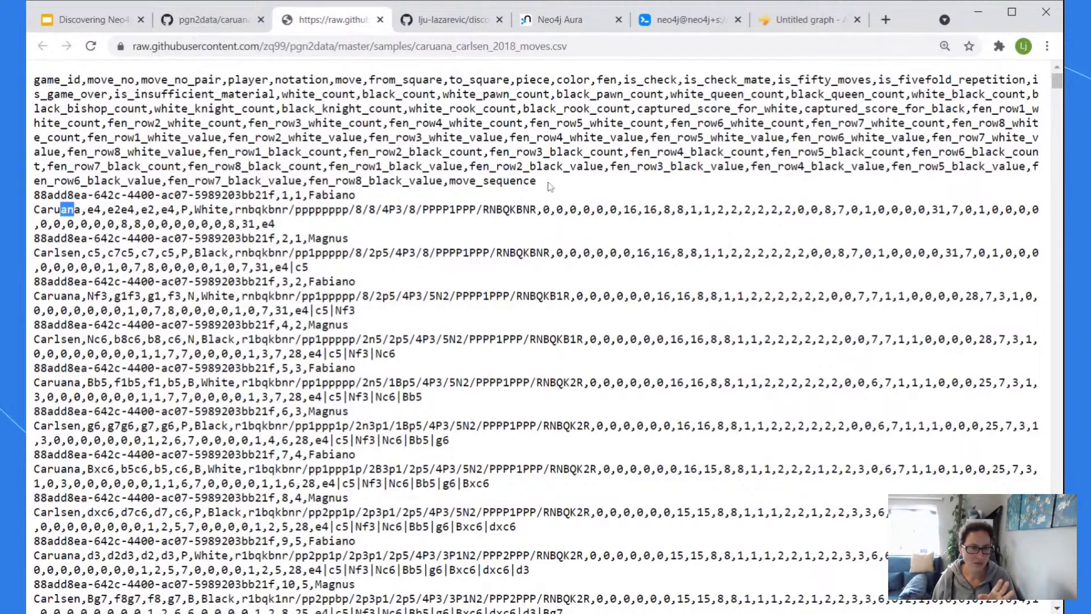
left_click_drag(537, 182, 34, 79)
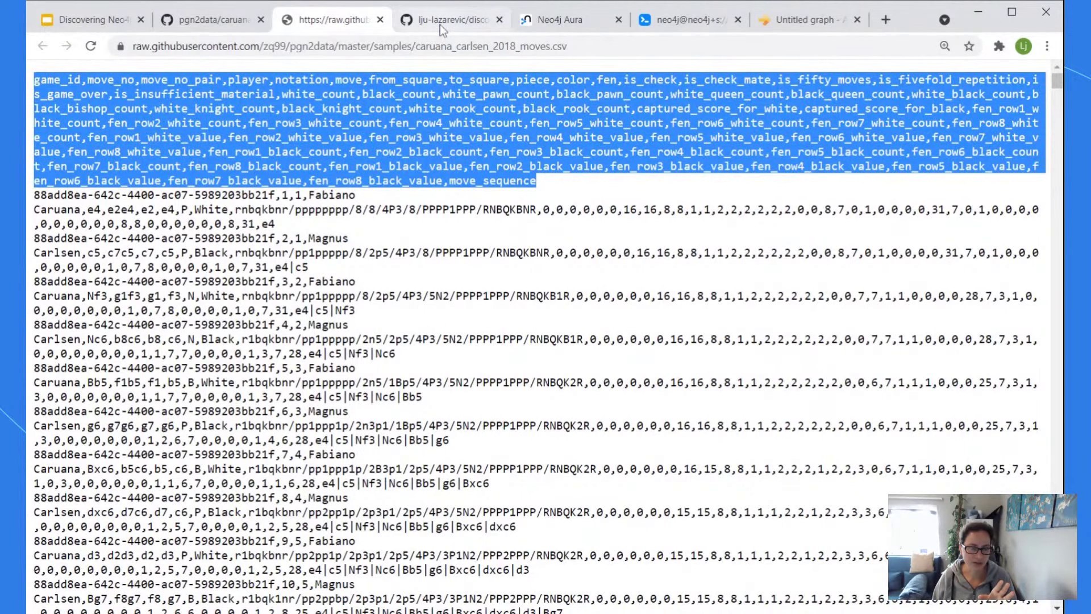
left_click(179, 23)
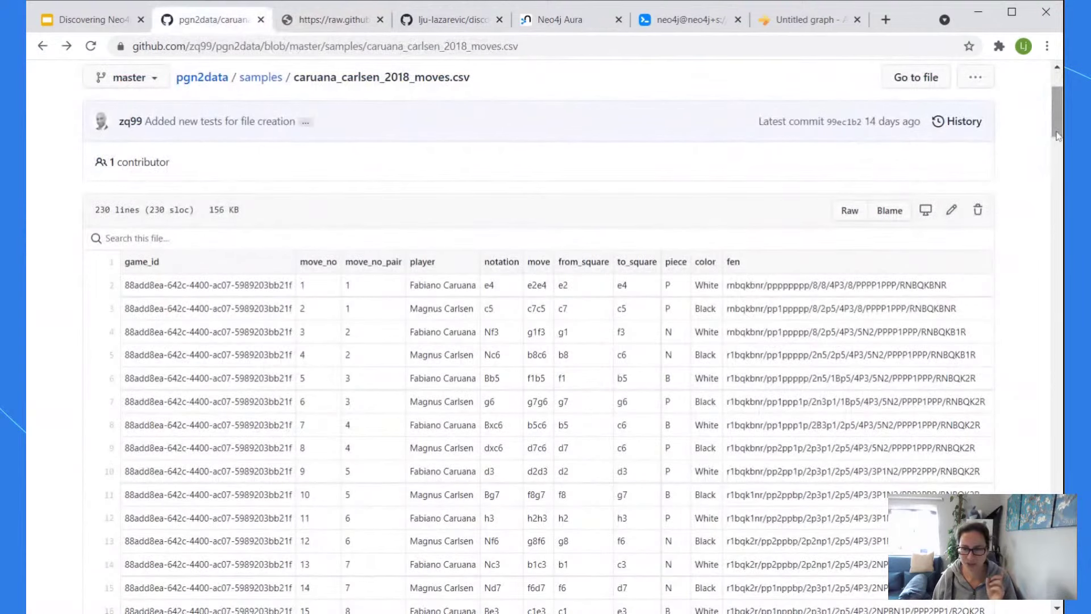
left_click_drag(1058, 137, 1058, 607)
left_click_drag(134, 492, 955, 557)
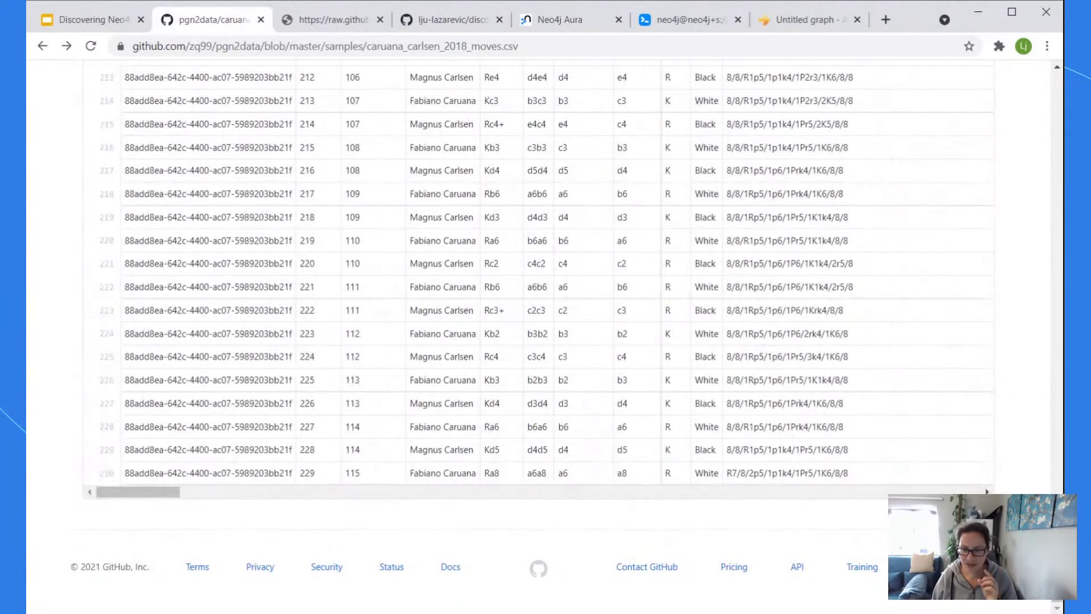
key("Home")
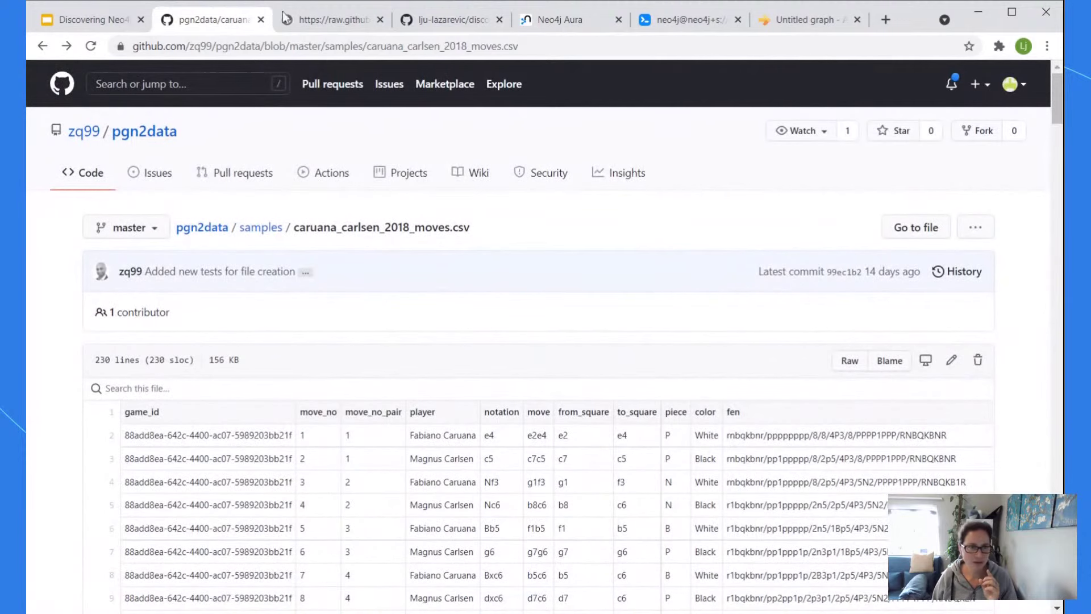
Copy the raw moves CSV's URL and start a Neo4j Browser query with "load csv with headers from" followed by that URL in quotes
left_click(335, 20)
left_click(332, 47)
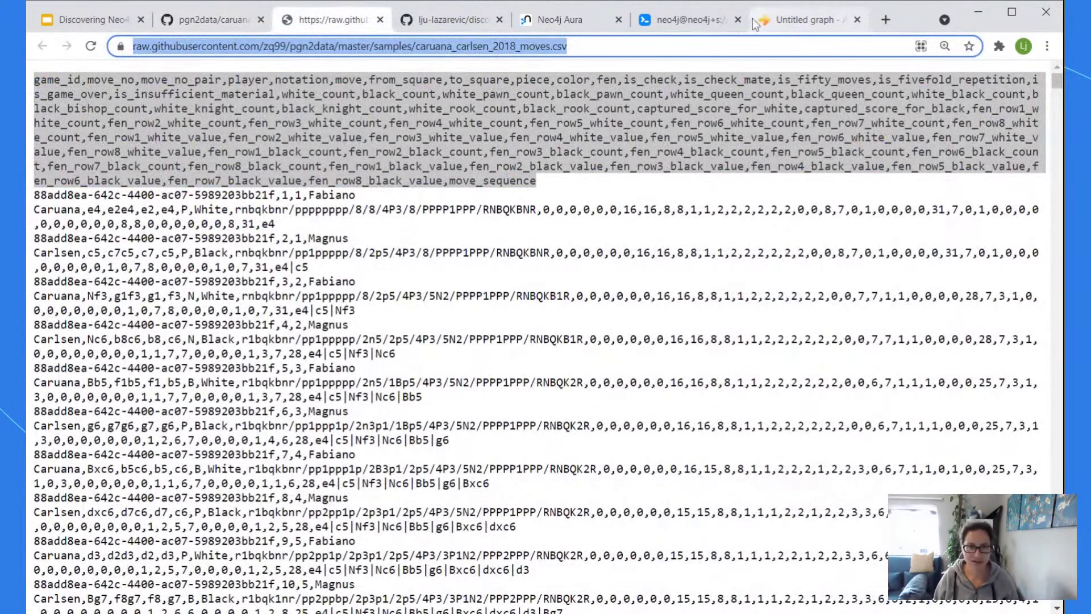
left_click(680, 23)
type("lo")
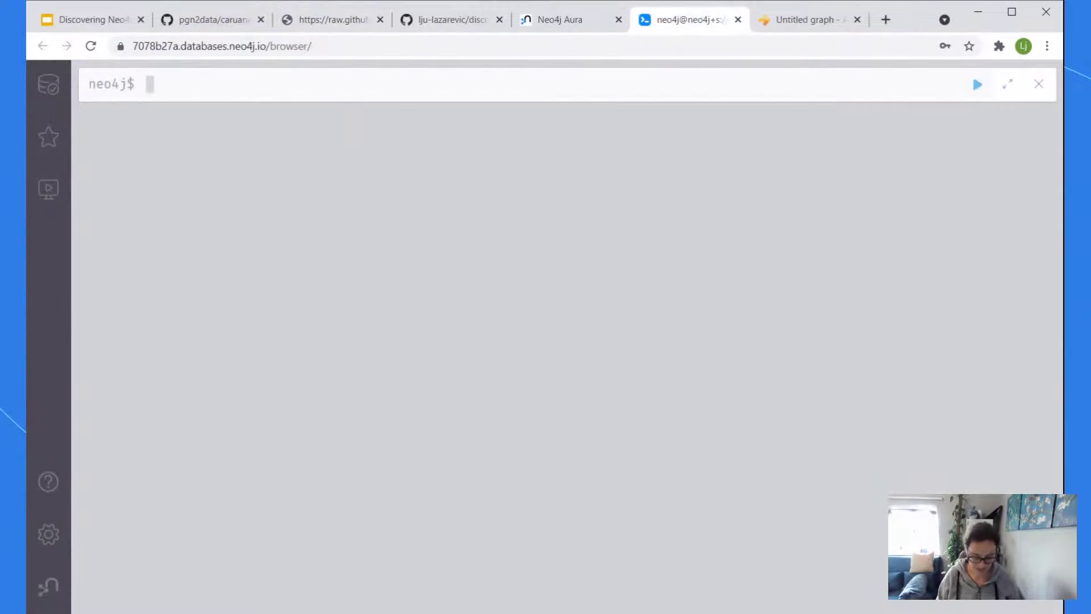
type("ad csv with headse")
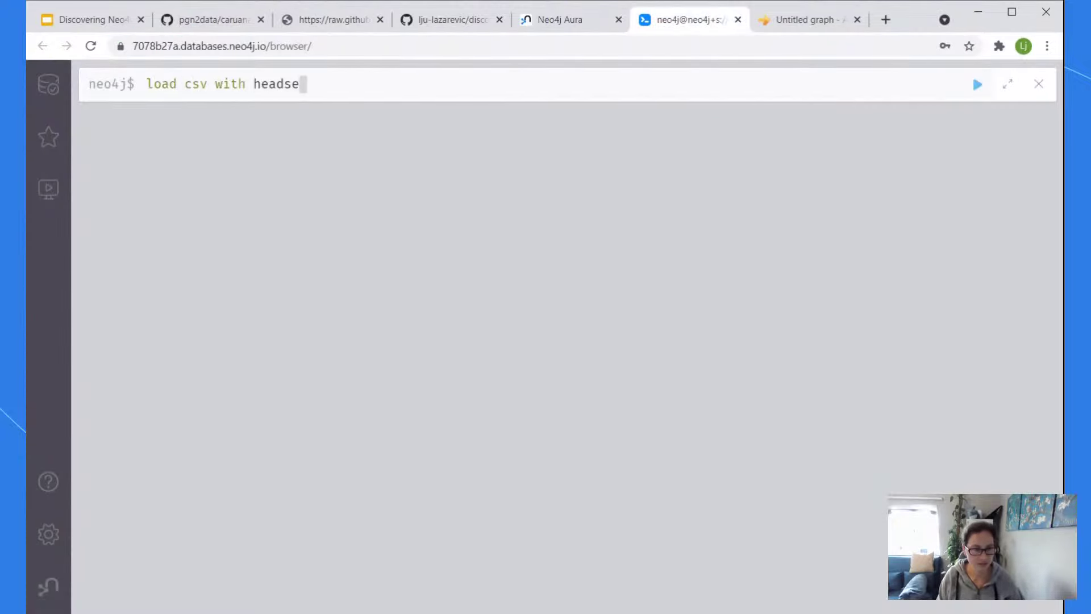
key("BackSpace")
type("ers from")
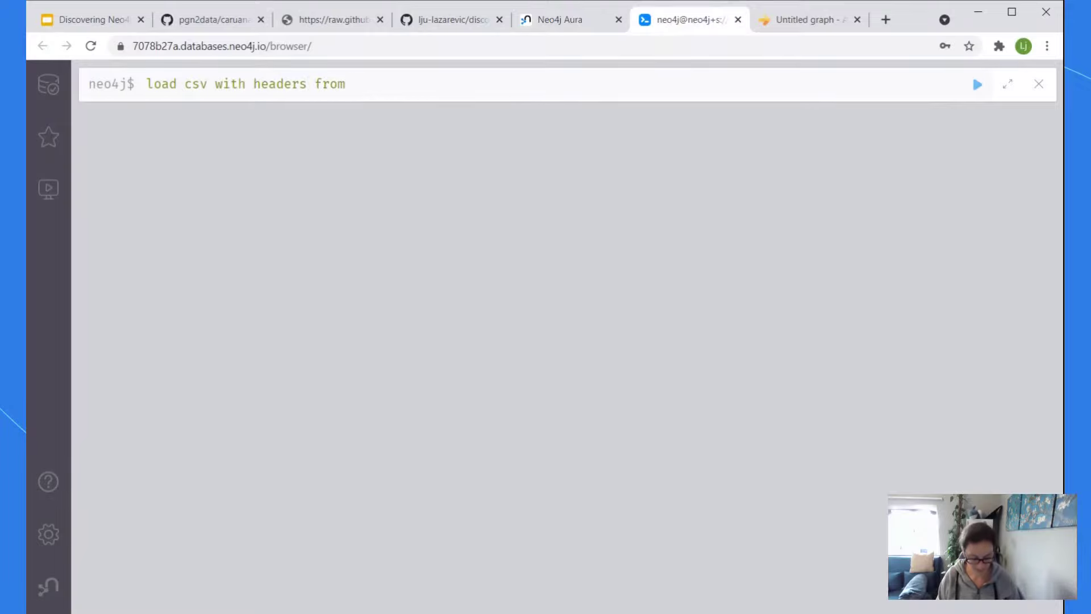
type("\"https://raw.githubusercontent.com/zq99/pgn2data/master/samples/caruana_carlsen_2018_moves.csv\"")
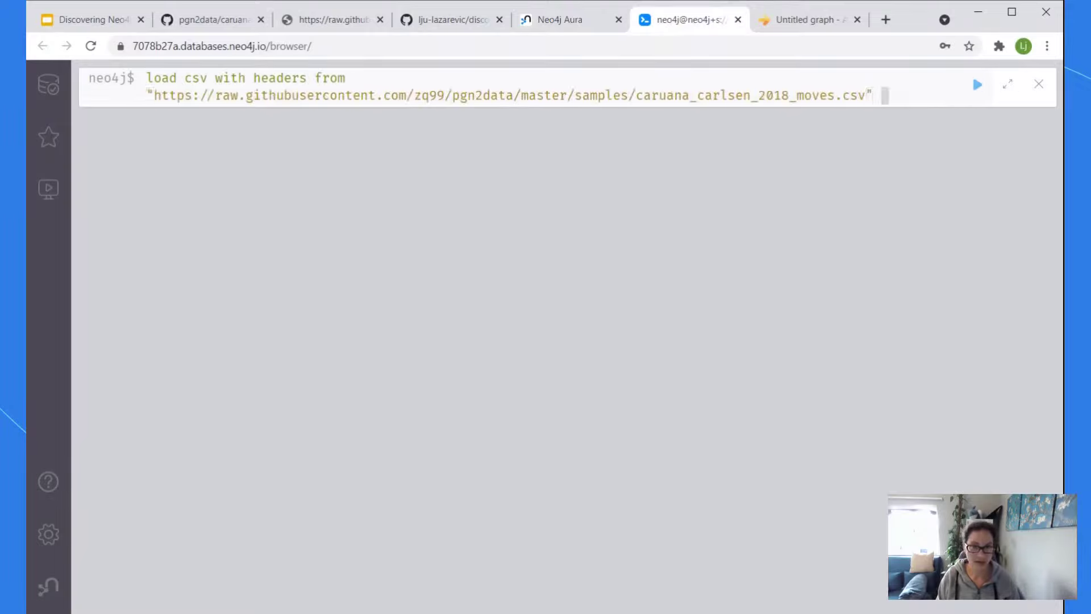
Complete the query with "as row" and "return row limit 5", and run it
type("as row")
key("shift+Return")
type("return r")
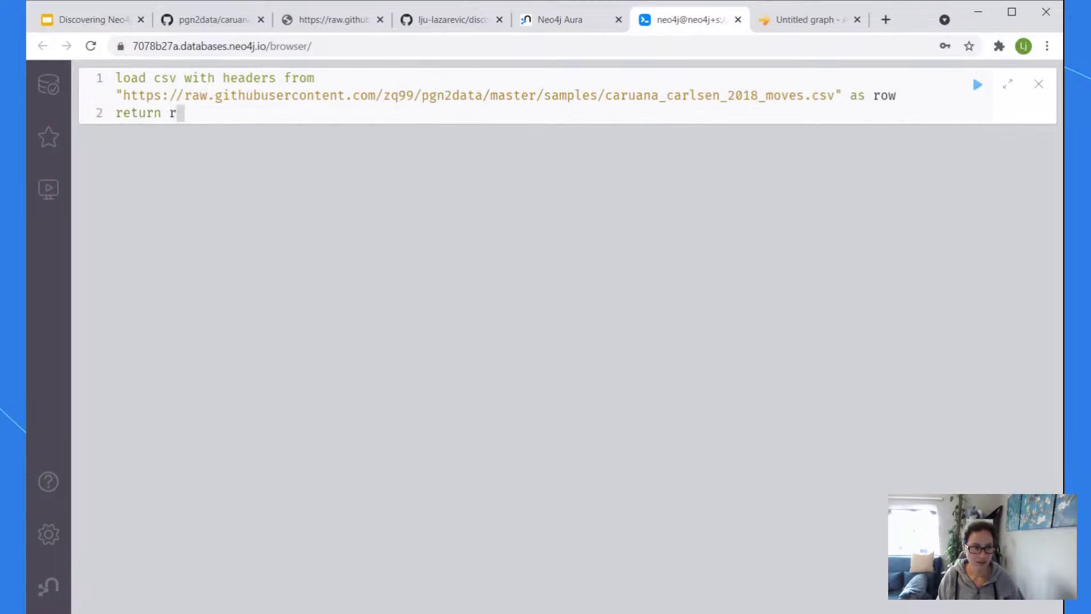
type("ow limit 5")
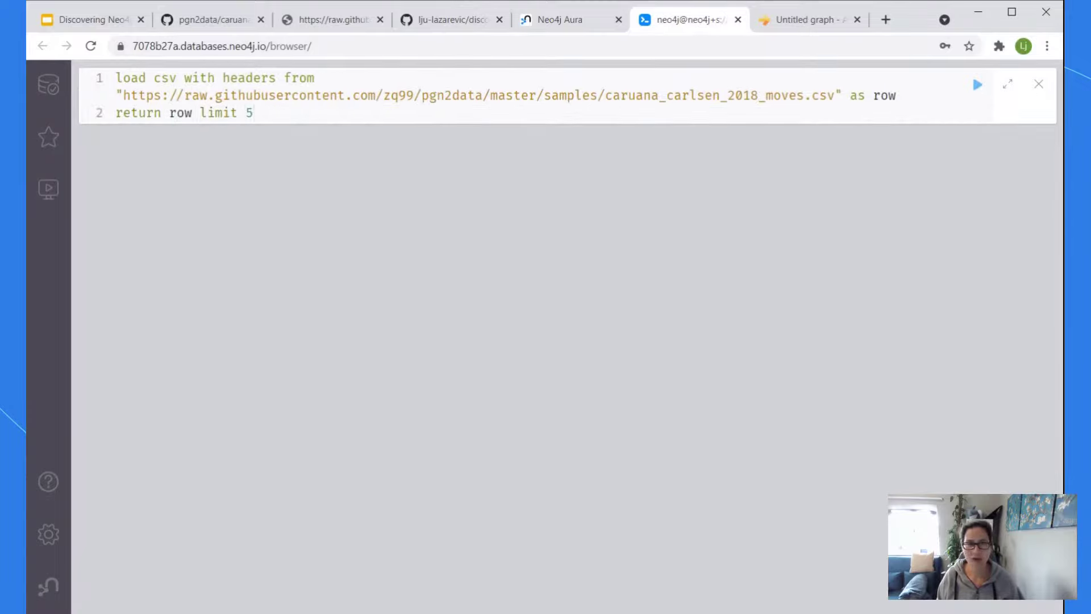
key("ctrl+Return")
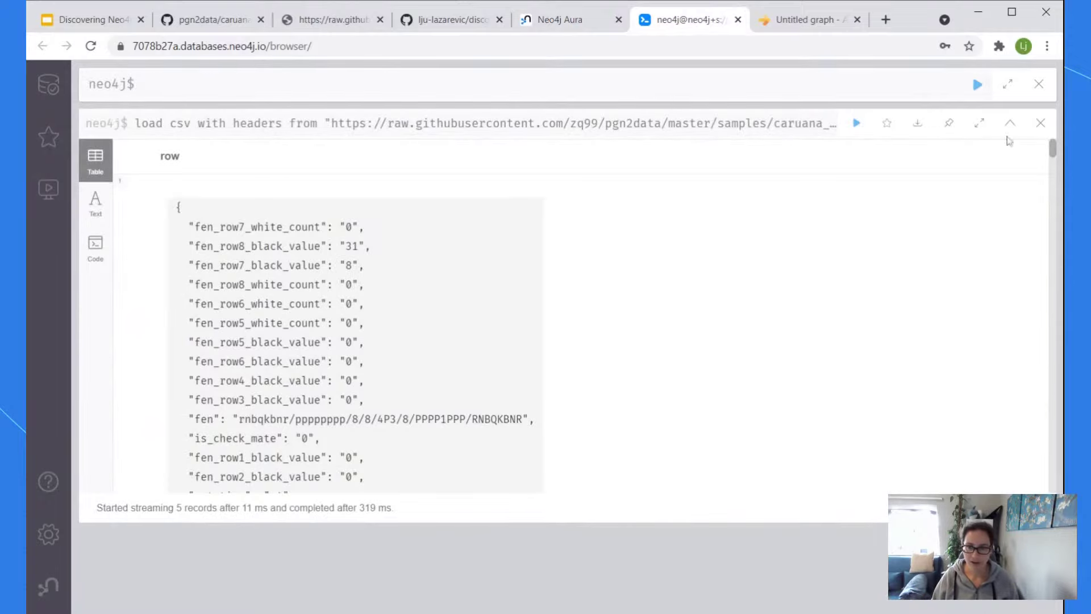
Enlarge the query result and examine the first record's fen_row counts and values, especially fen_row8_black_value and fen_row7_black_value, alongside its fen string
left_click(981, 124)
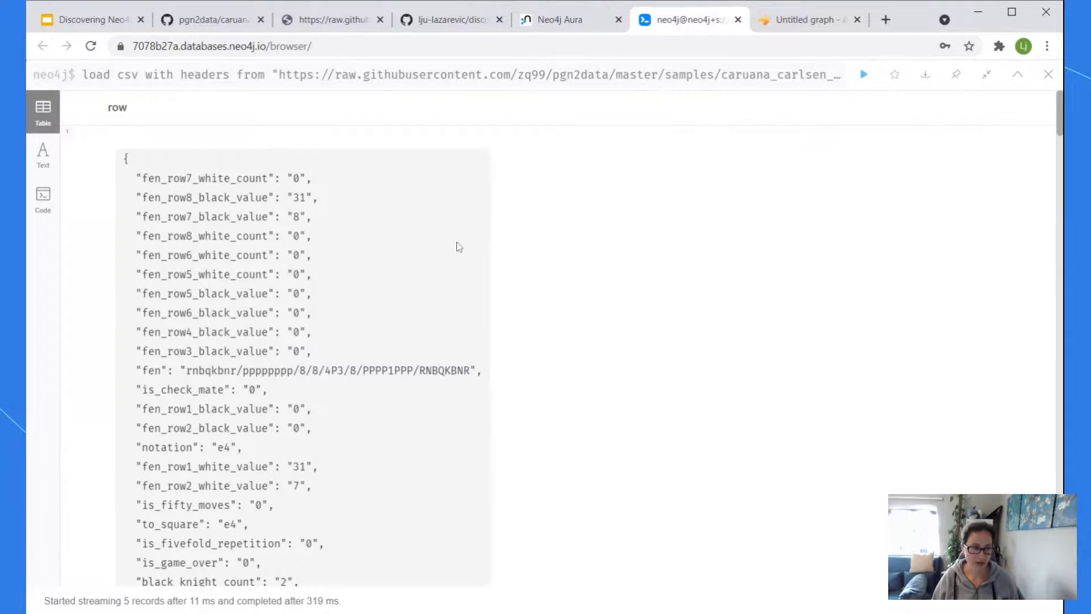
left_click_drag(136, 178, 312, 351)
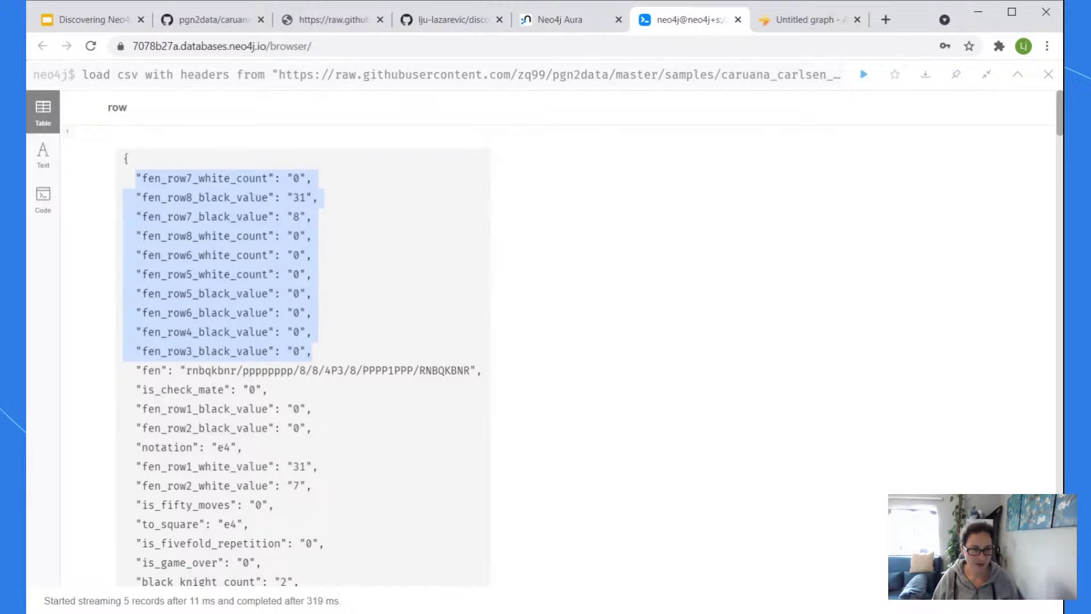
left_click_drag(314, 197, 137, 198)
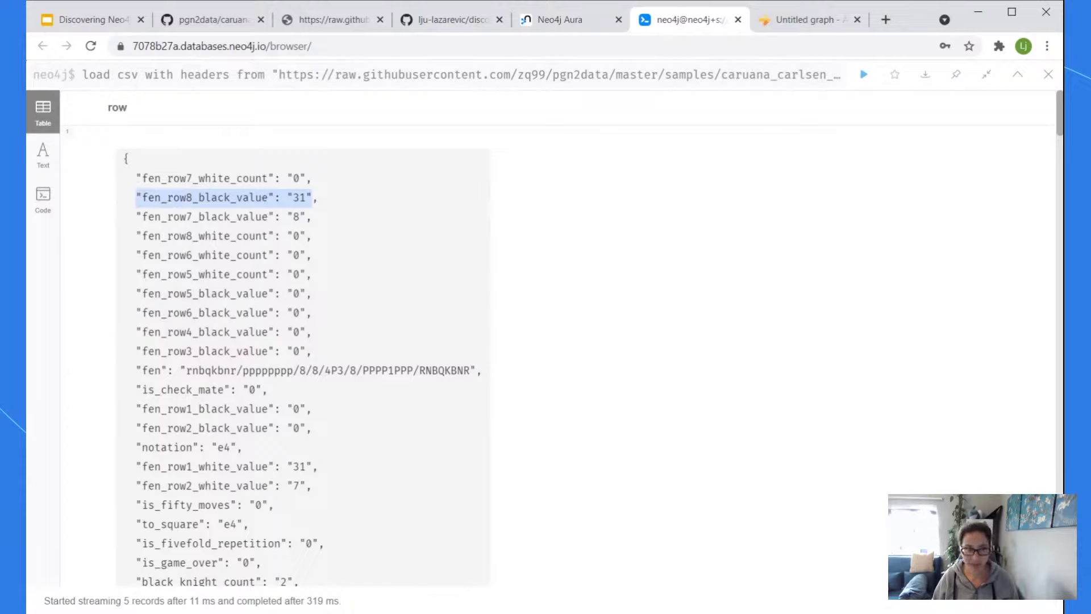
left_click(317, 220)
left_click_drag(317, 219, 142, 217)
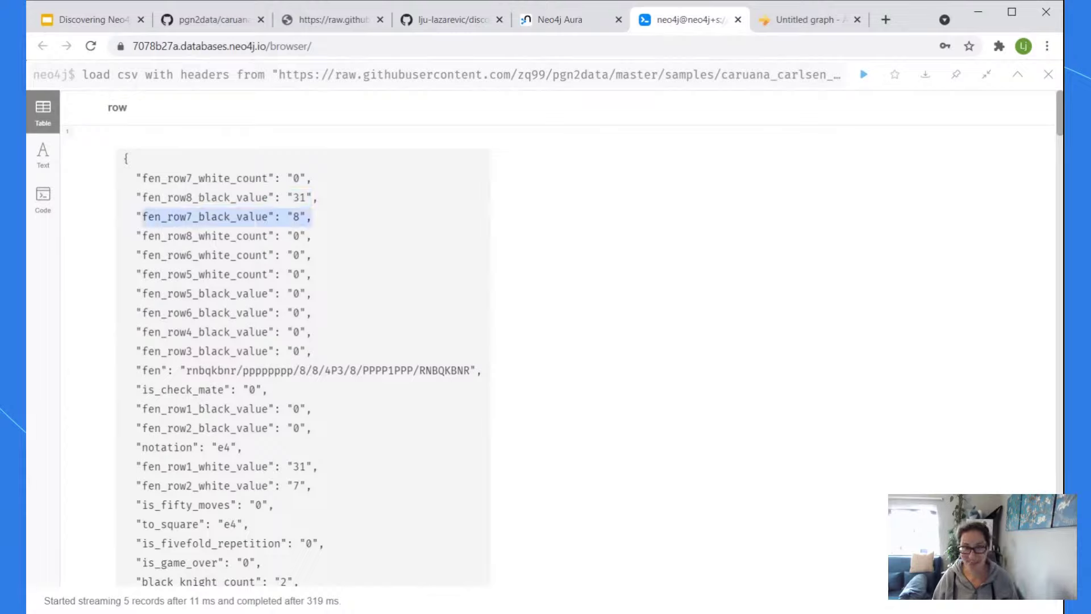
left_click(317, 181)
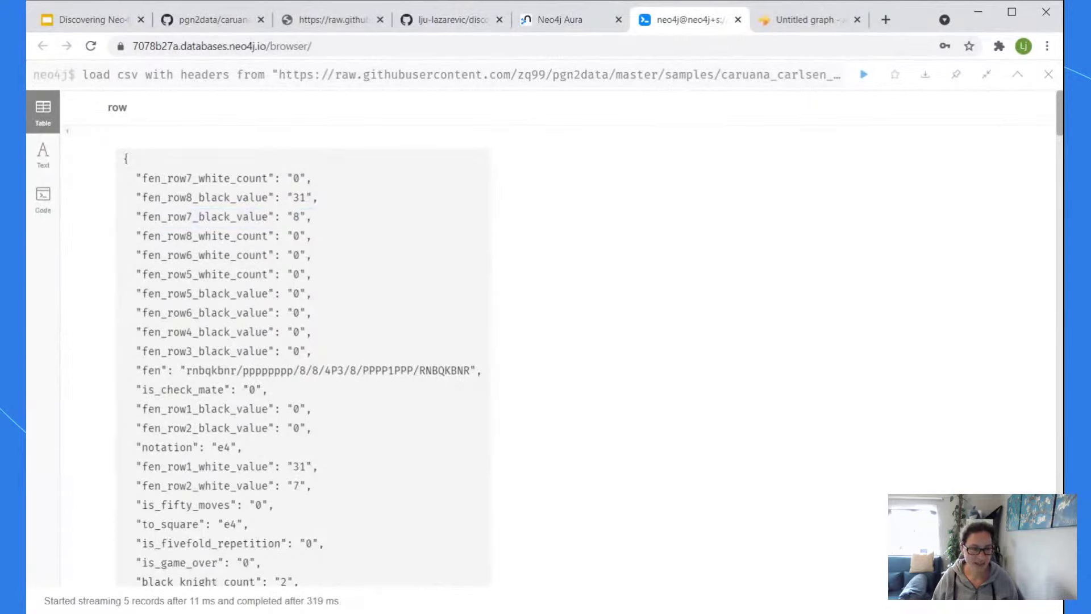
left_click_drag(236, 370, 186, 370)
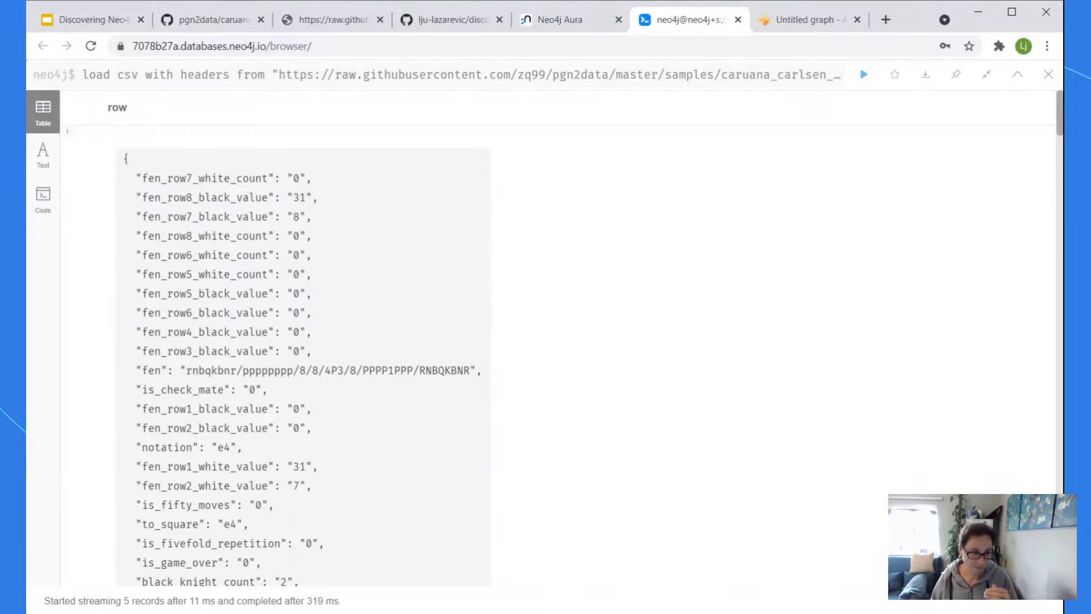
Examine the first record's game-state flags below the fen string, focusing on is_fifty_moves
scroll(307, 293, "down", 2)
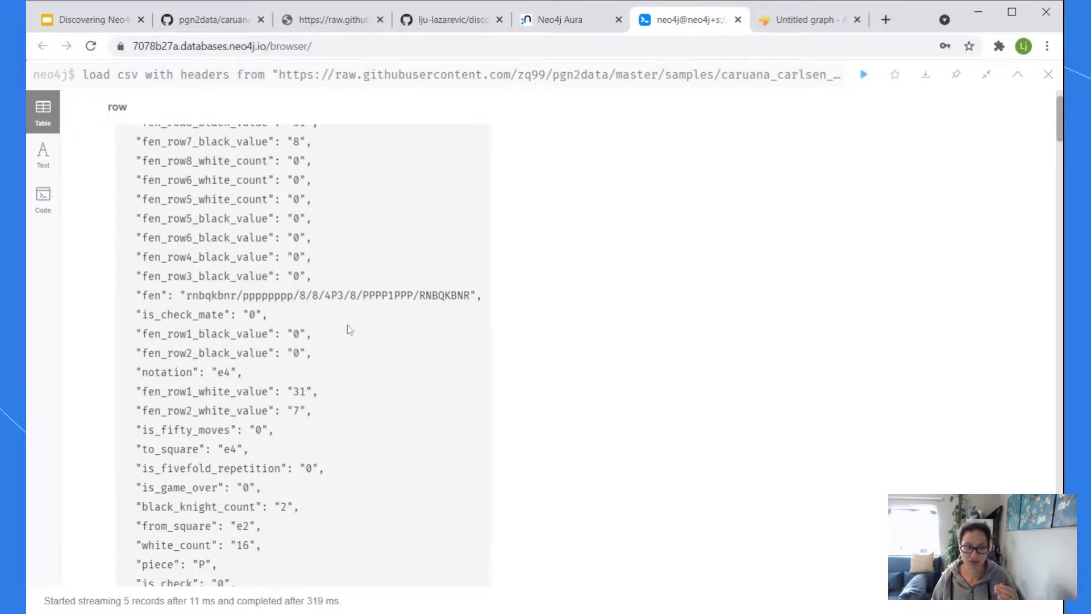
scroll(337, 337, "down", 2)
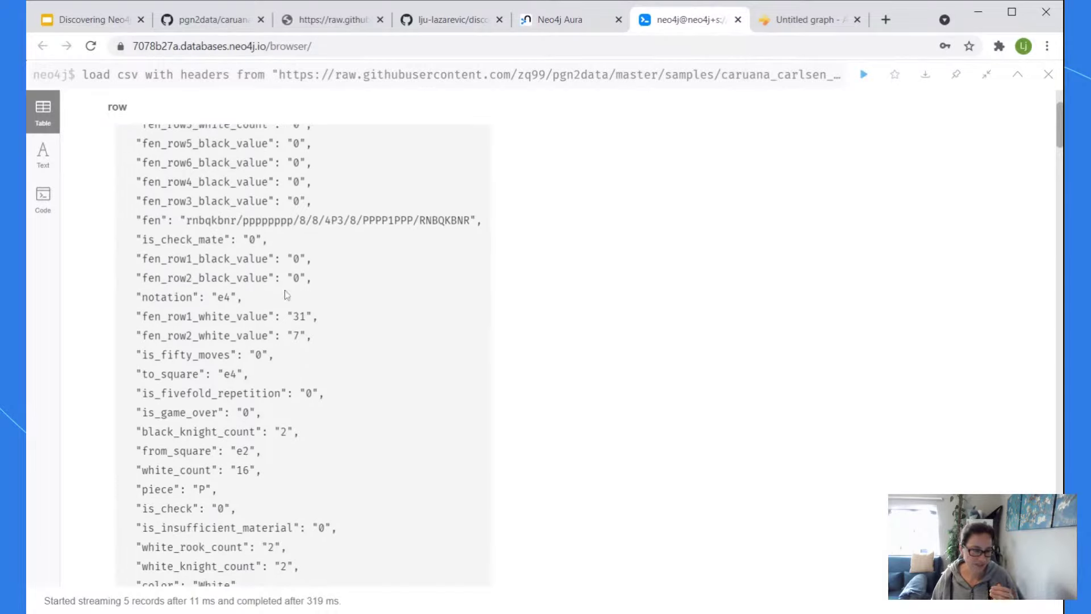
scroll(284, 294, "up", 4)
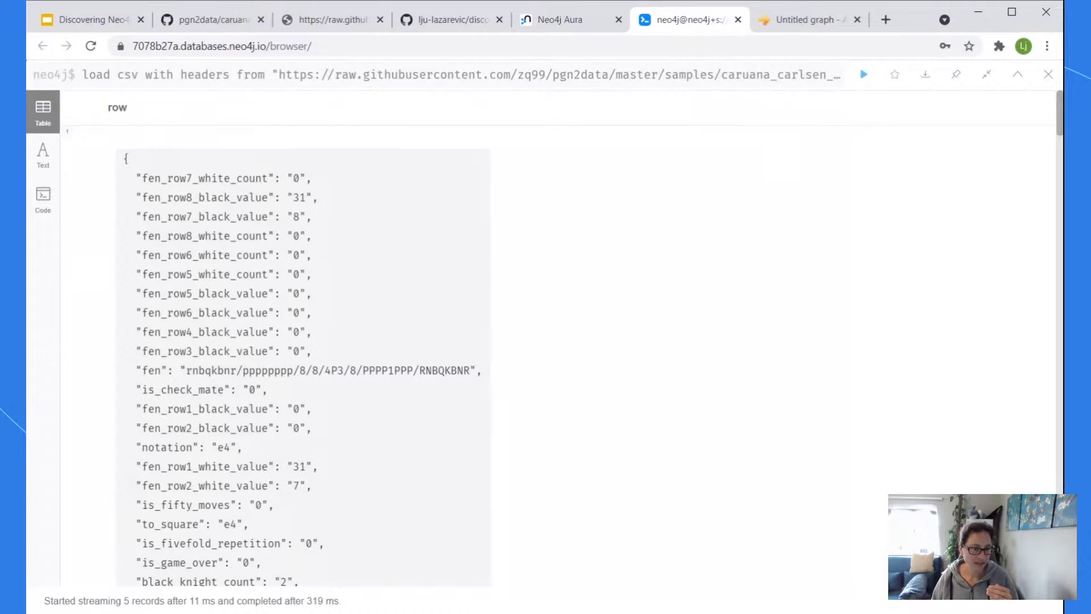
scroll(303, 363, "down", 2)
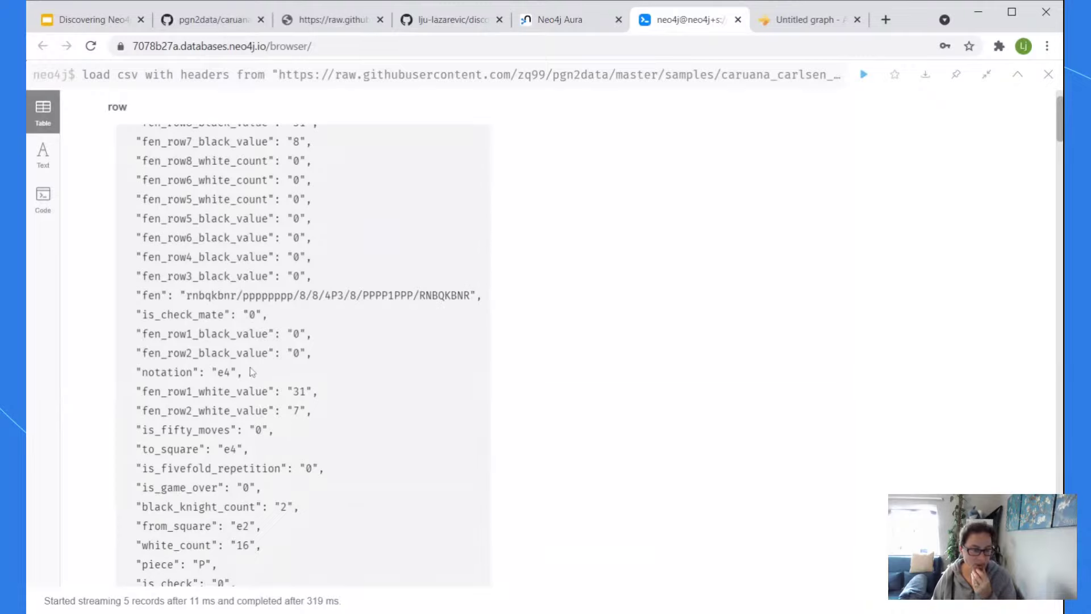
scroll(318, 388, "down", 1)
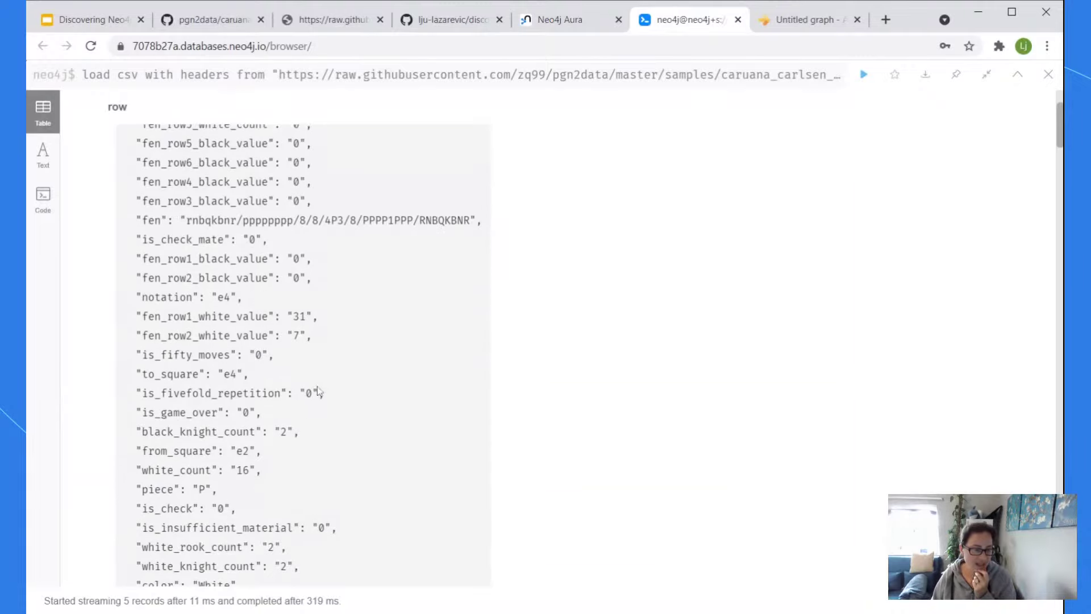
left_click_drag(275, 358, 154, 356)
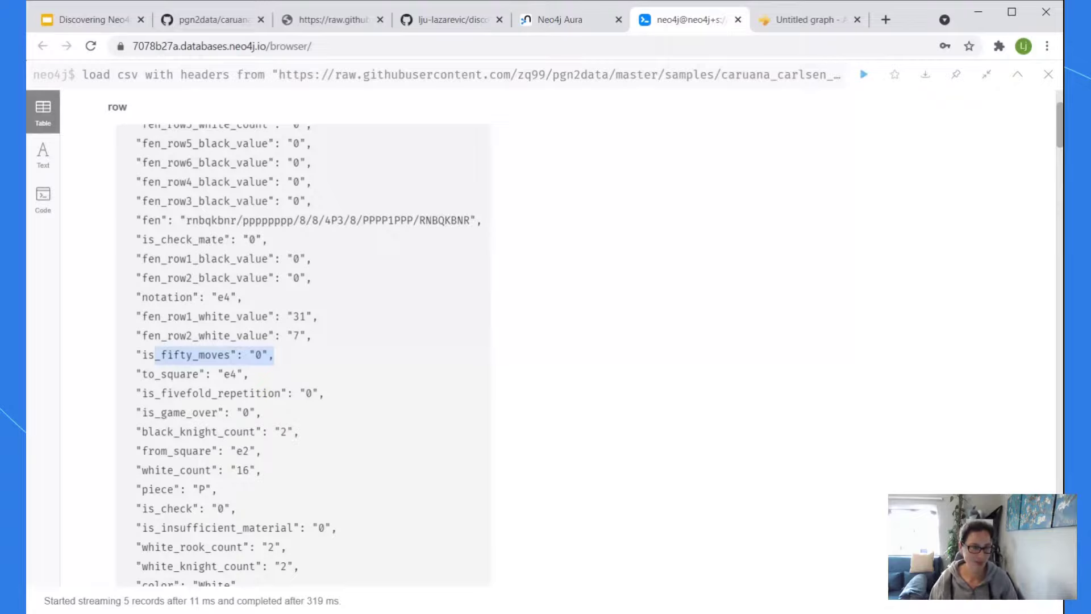
left_click(319, 371)
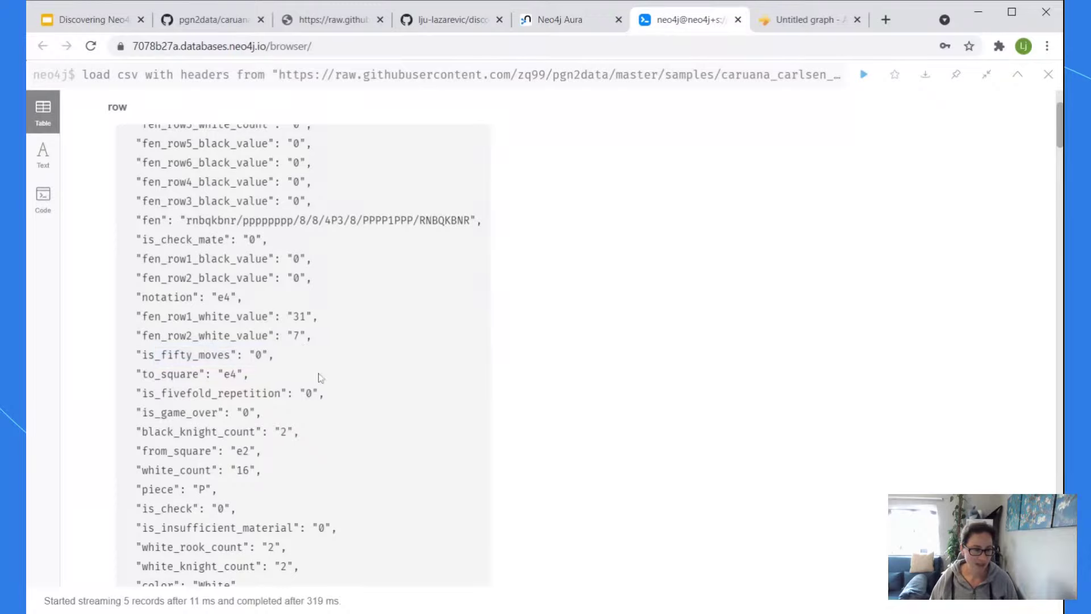
Examine the first record's remaining fields, from the piece counts and game_id through move_sequence to black_pawn_count
scroll(324, 367, "down", 2)
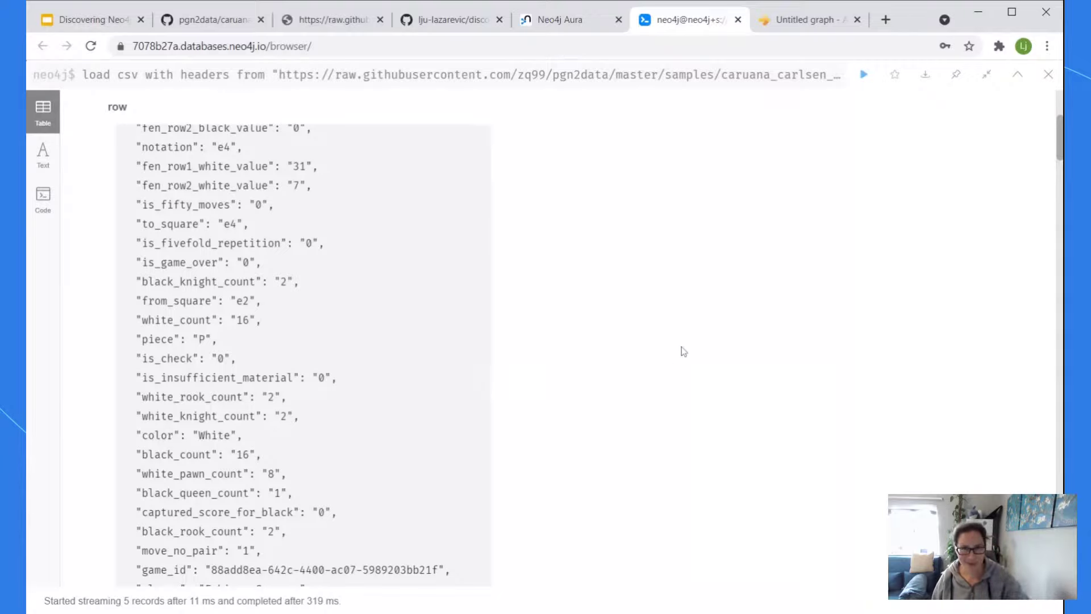
scroll(671, 338, "down", 1)
scroll(671, 338, "down", 3)
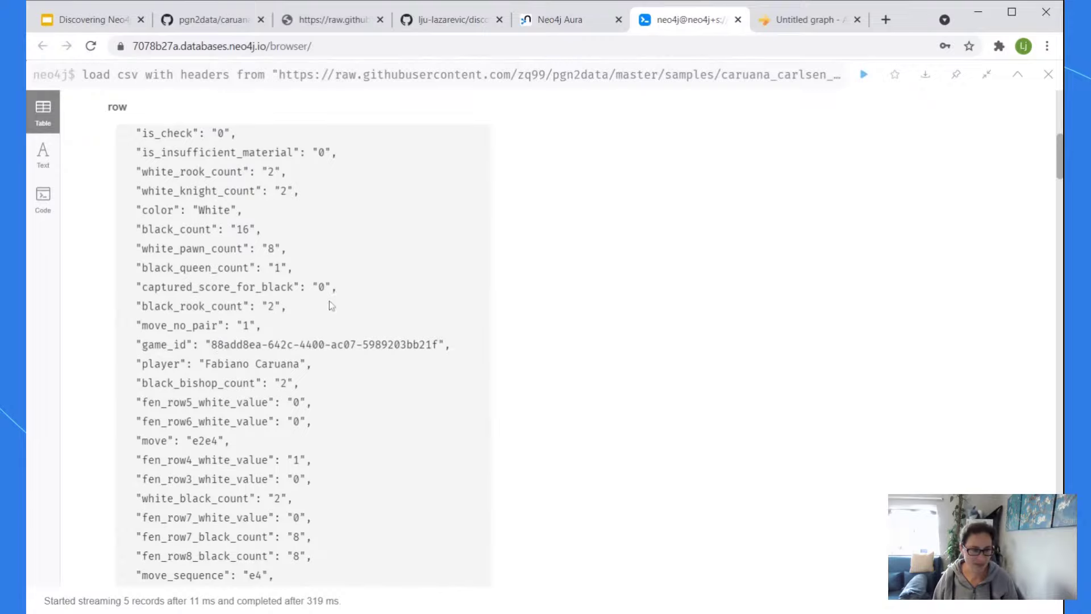
scroll(311, 351, "down", 8)
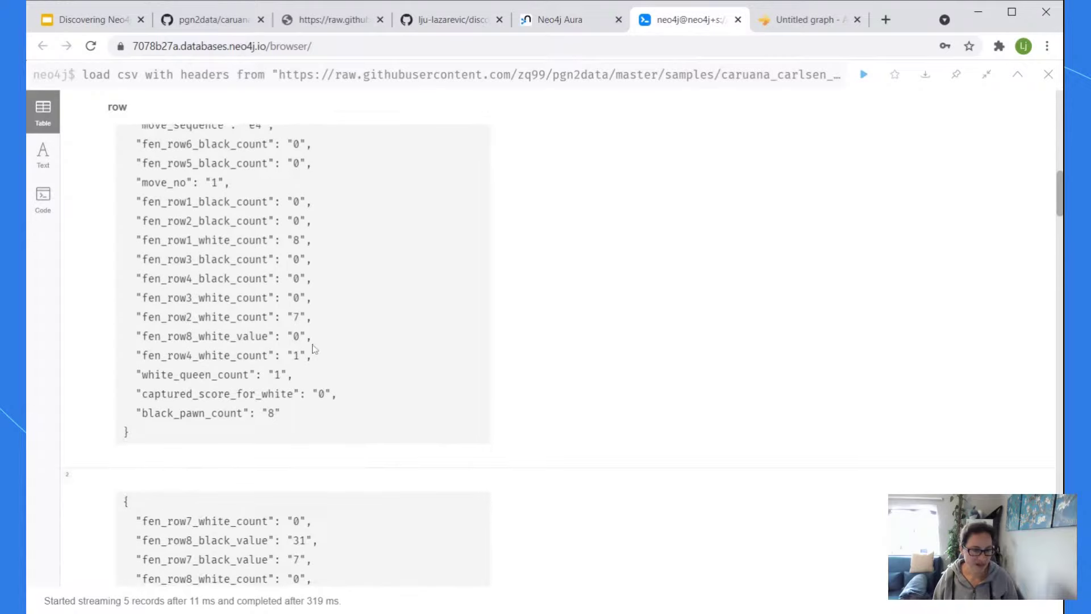
scroll(312, 350, "up", 3)
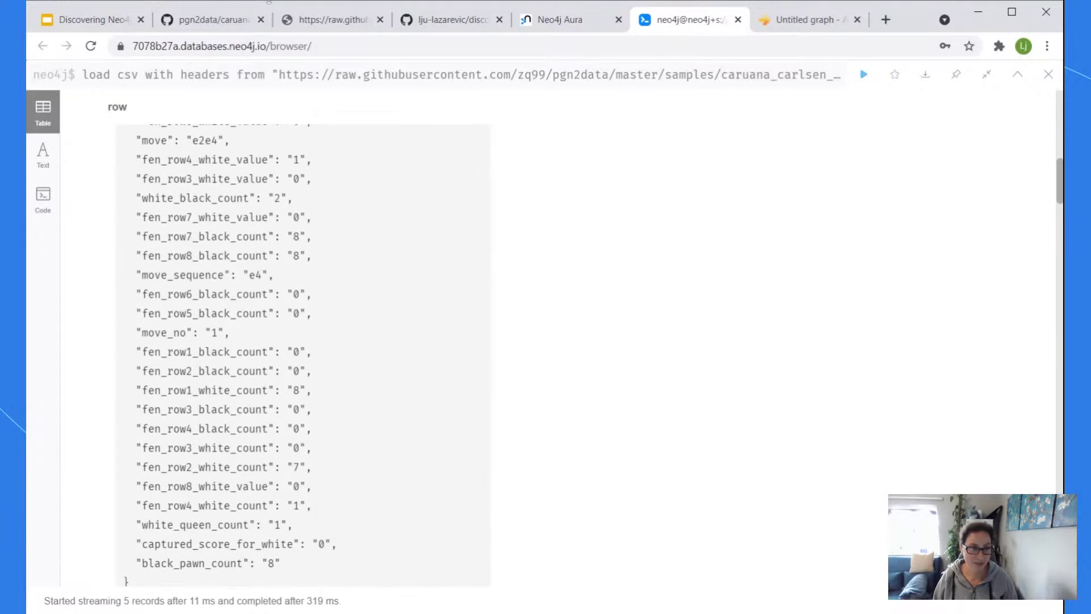
Switch back to the caruana_carlsen_2018_moves.csv page on GitHub and review the opening rows of its moves table
left_click(239, 21)
scroll(605, 205, "down", 4)
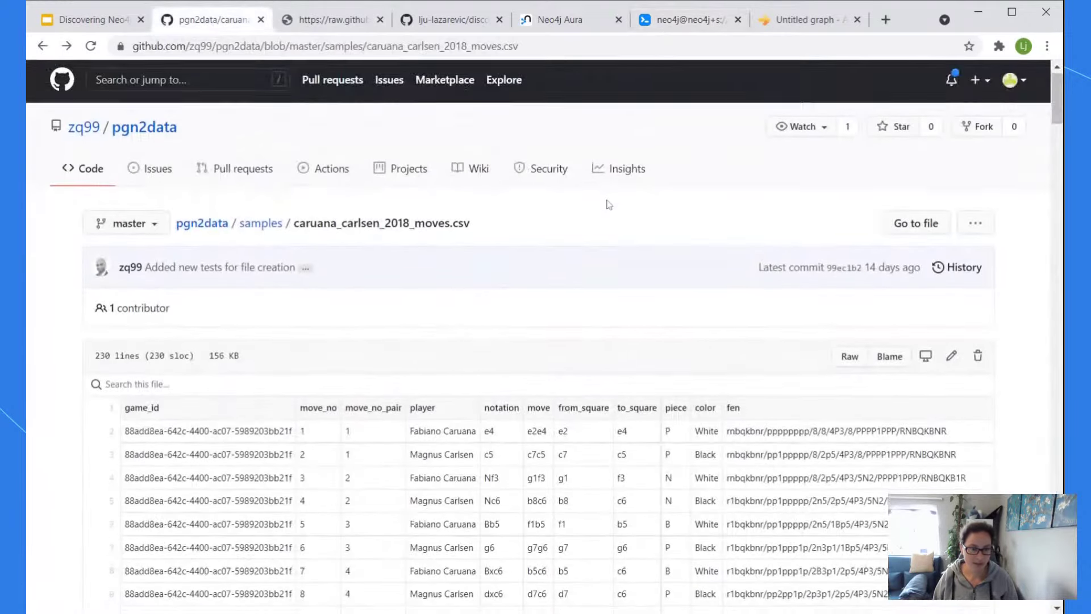
scroll(397, 225, "down", 1)
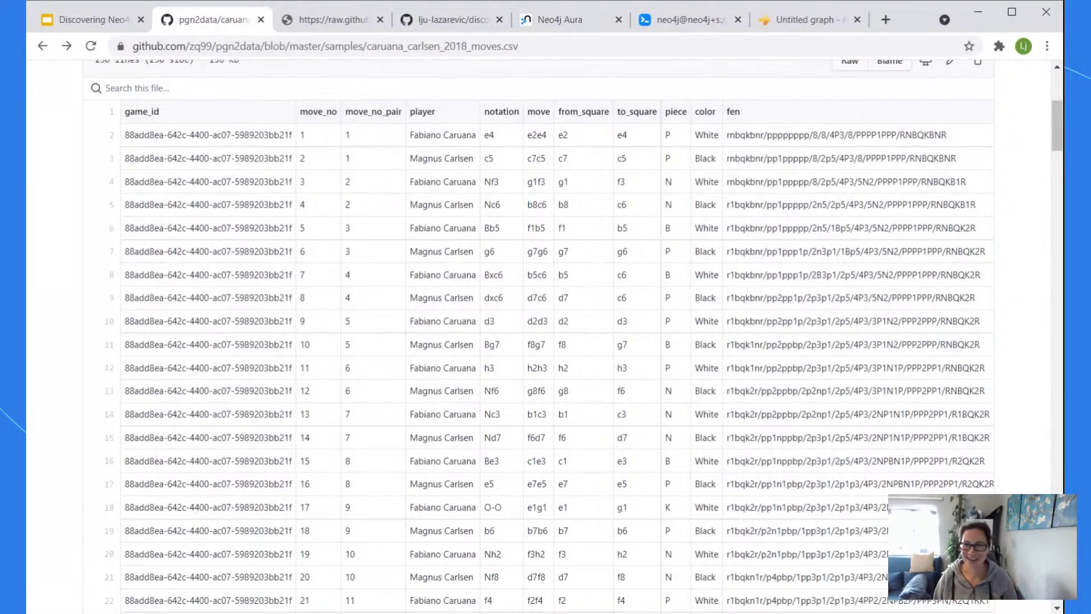
left_click(190, 23)
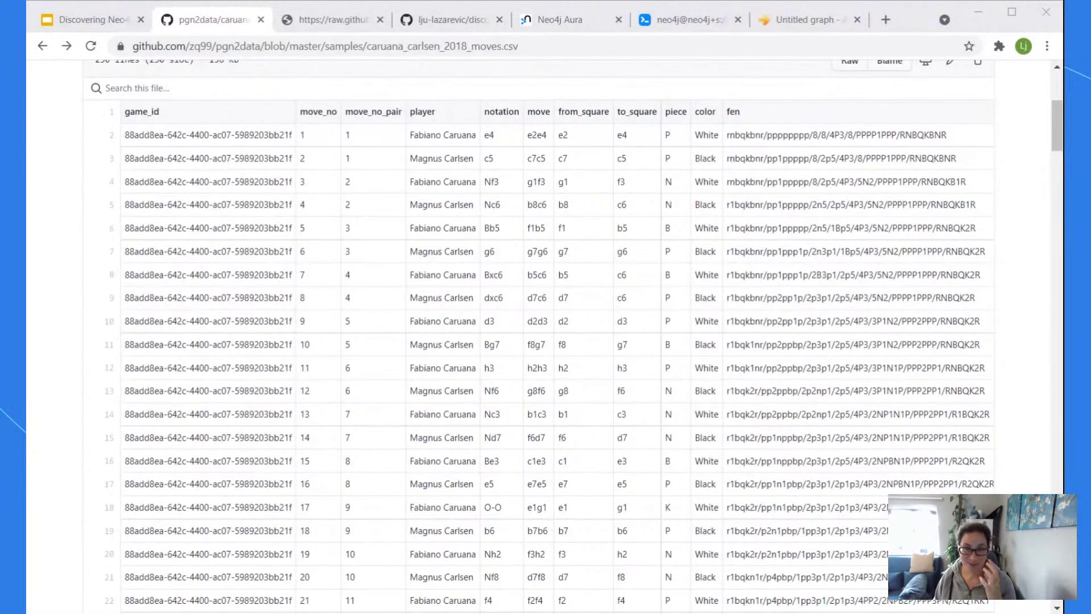
left_click(227, 23)
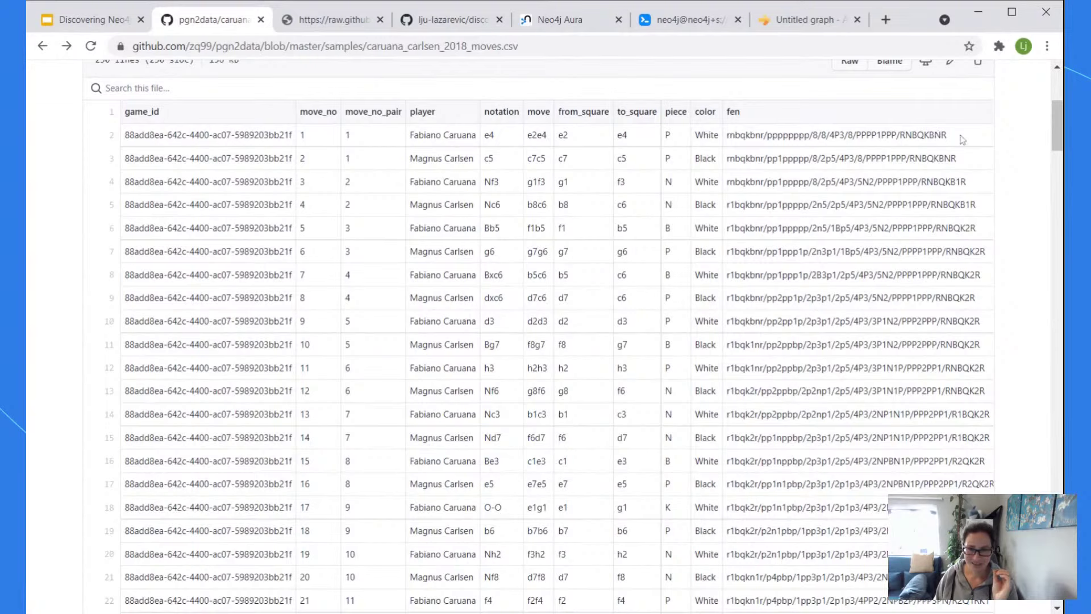
Examine the complete fen string of the first move in the moves table
left_click_drag(963, 138, 728, 141)
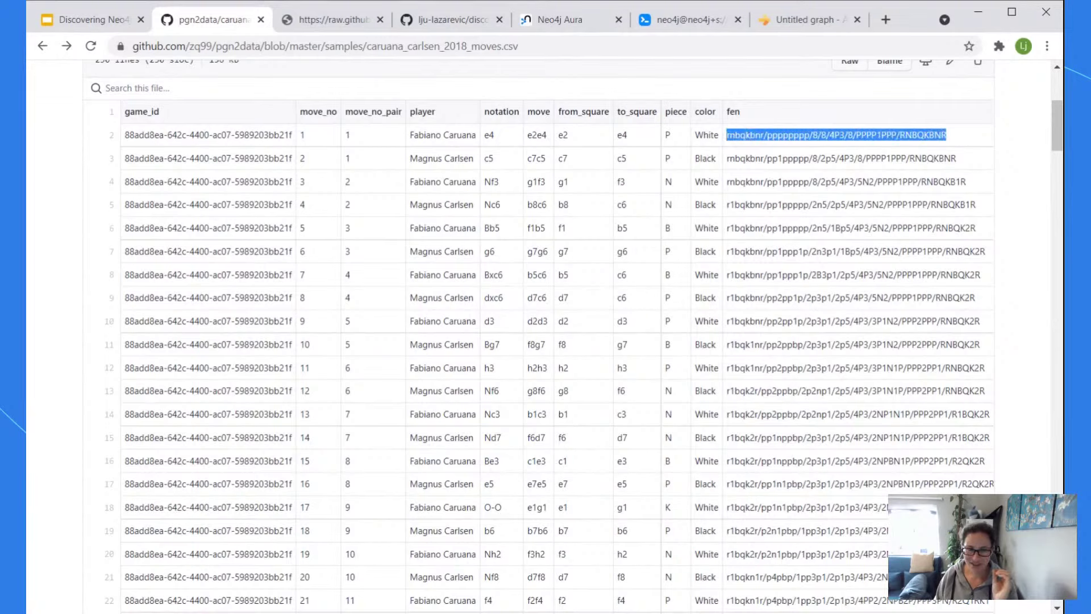
left_click(907, 135)
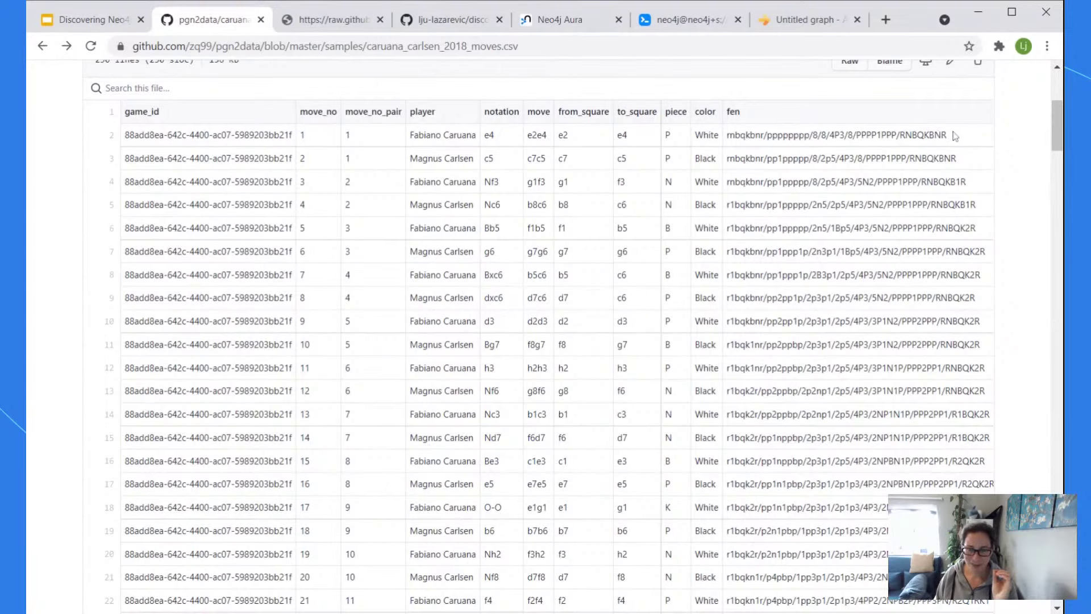
left_click_drag(955, 137, 726, 137)
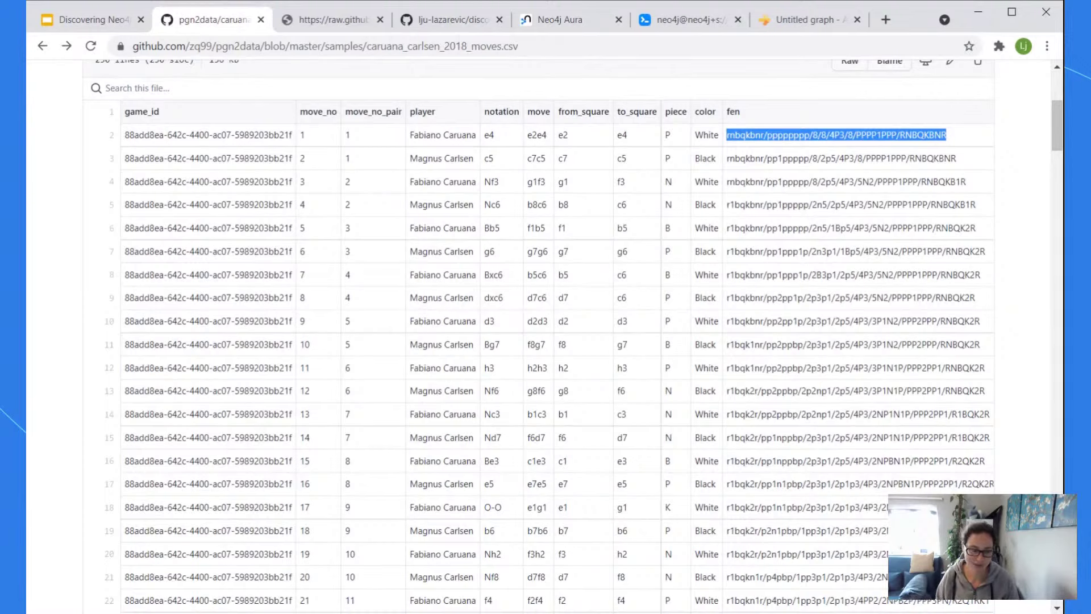
key("alt+Tab")
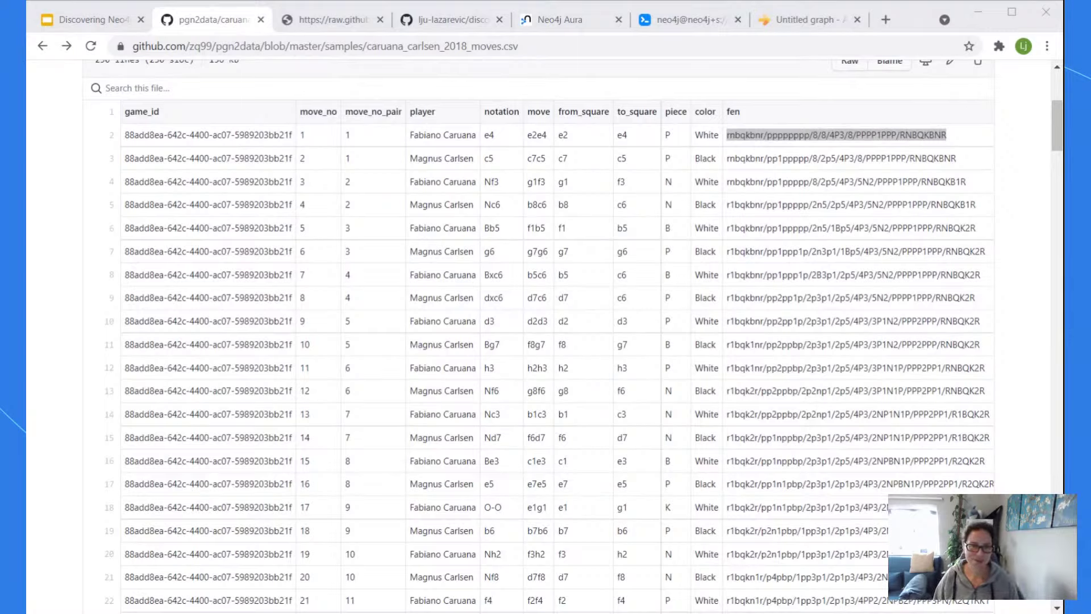
left_click(278, 3)
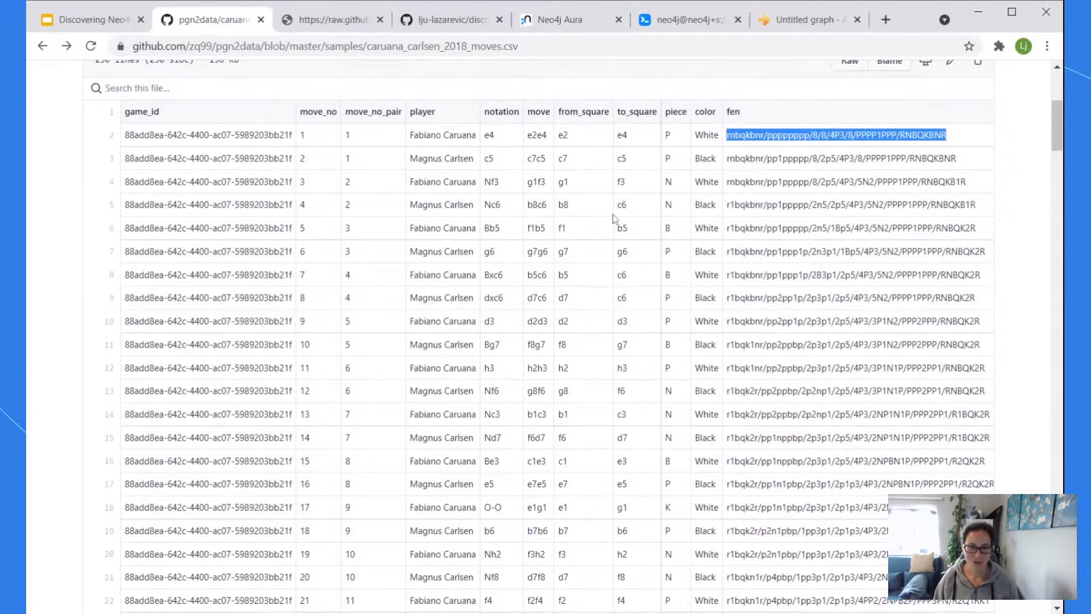
left_click(672, 156)
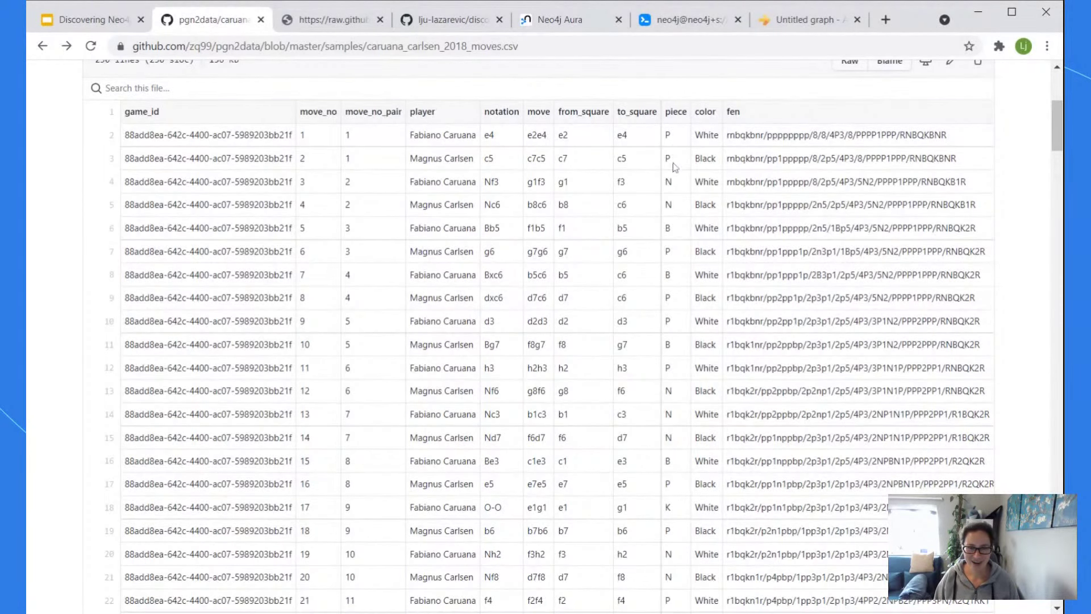
Review the piece column and the surrounding rows of the moves table
left_click_drag(674, 134, 684, 237)
left_click(677, 188)
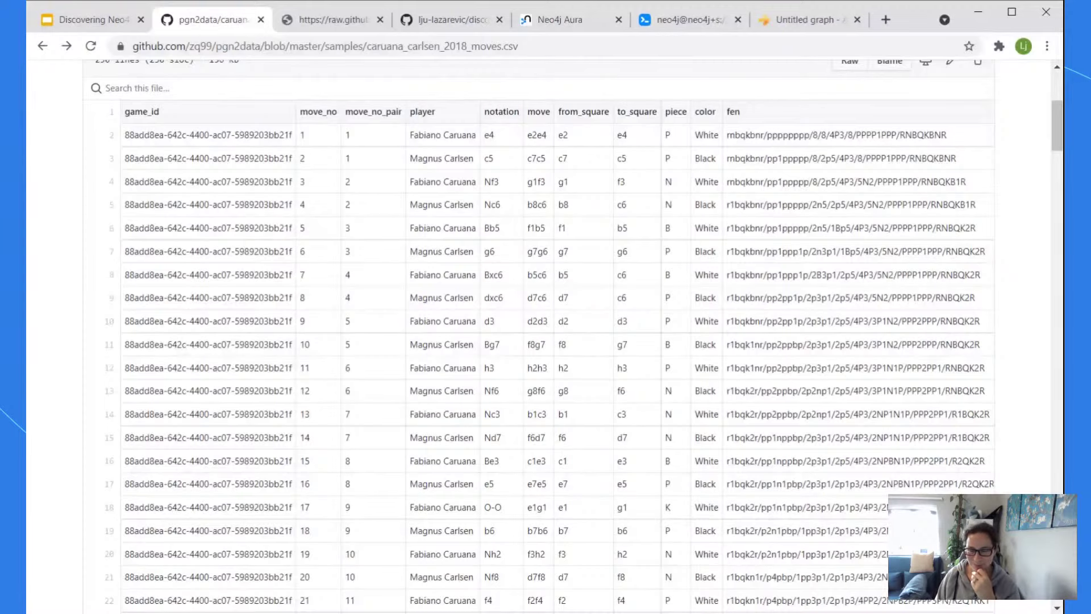
scroll(546, 336, "down", 3)
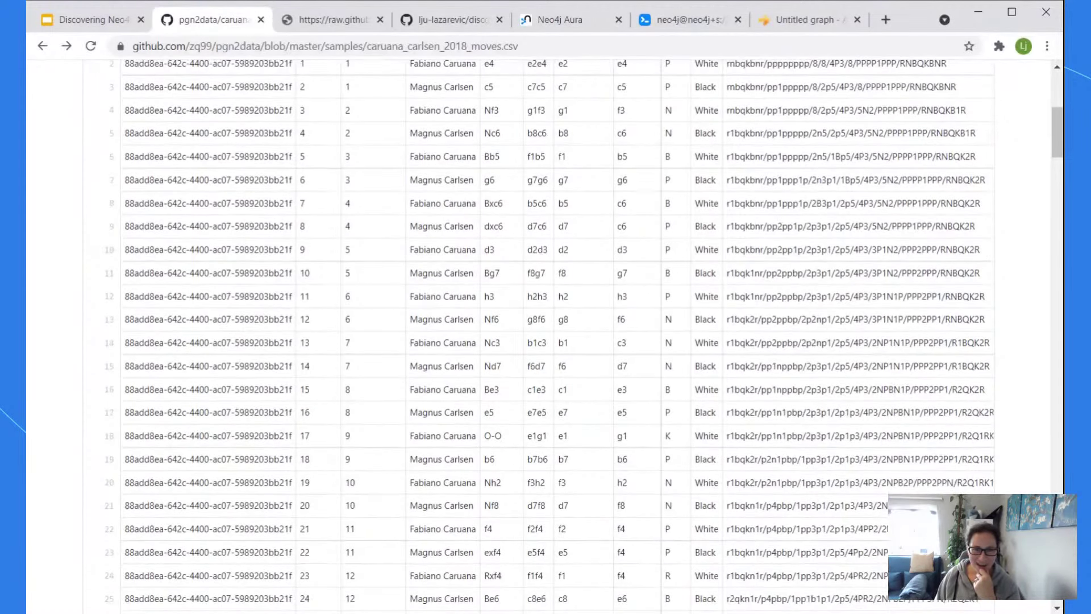
scroll(682, 149, "up", 5)
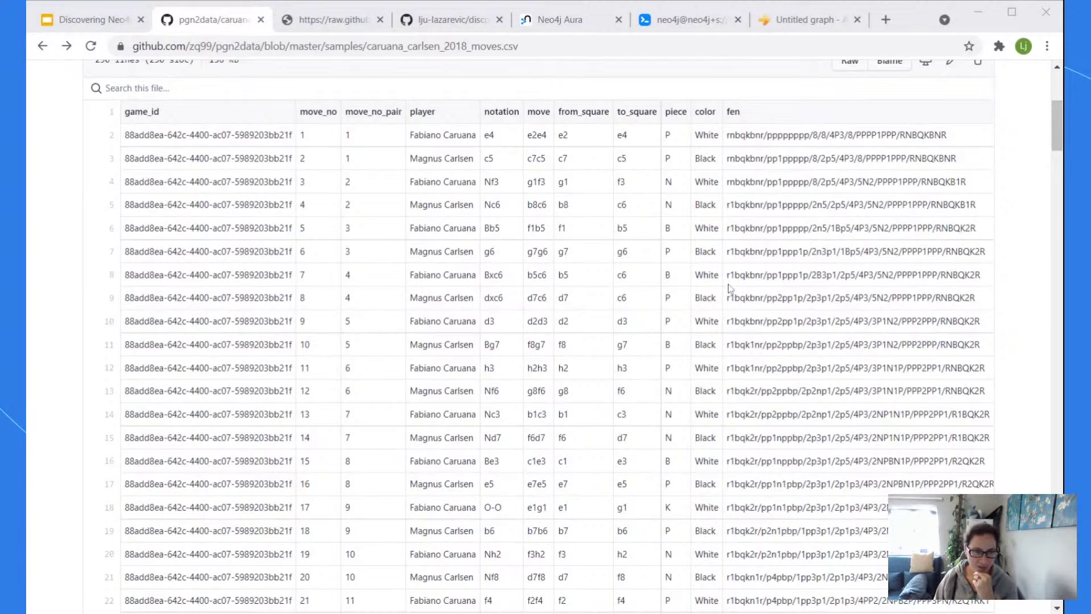
left_click(441, 46)
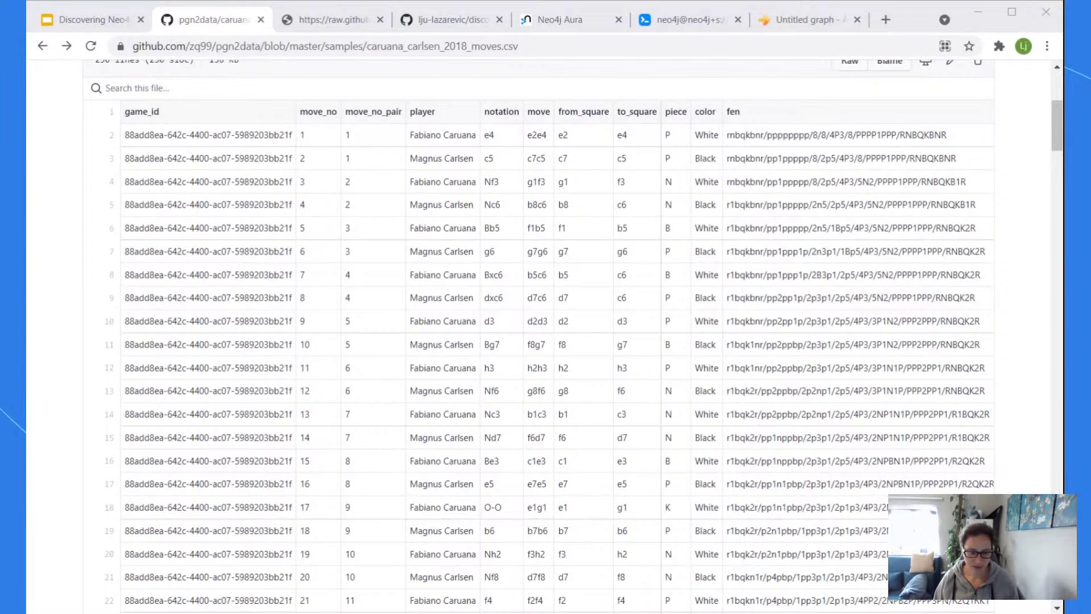
left_click(203, 22)
left_click(807, 22)
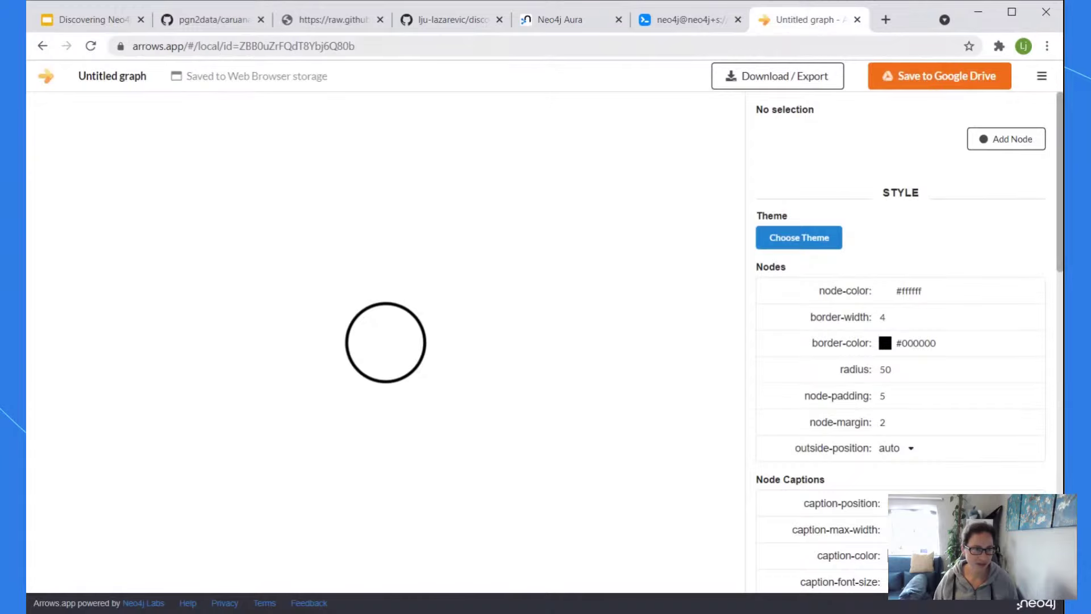
left_click_drag(133, 46, 218, 46)
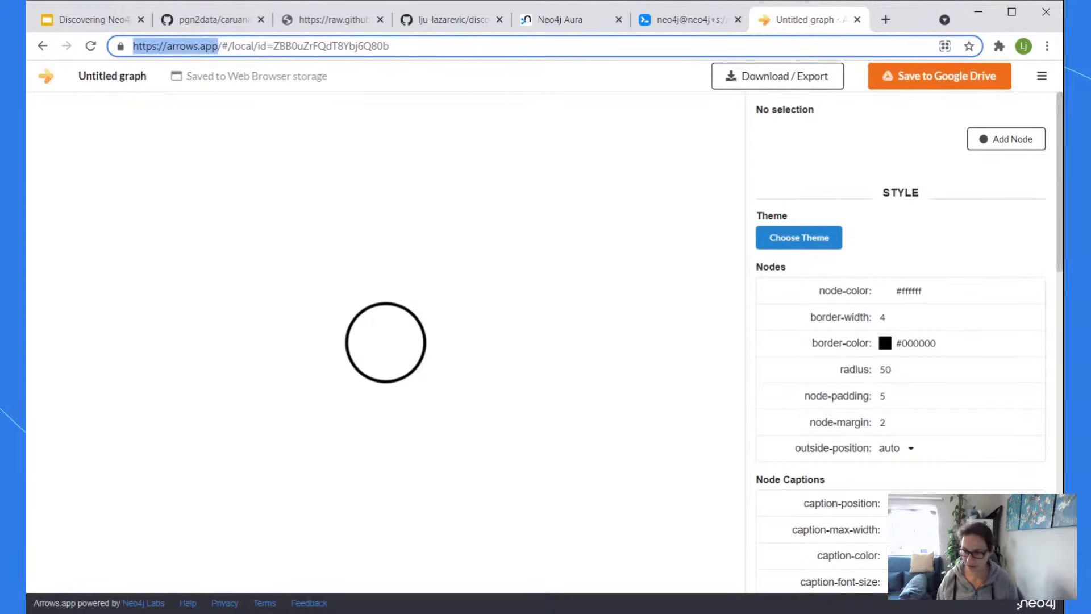
left_click(467, 116)
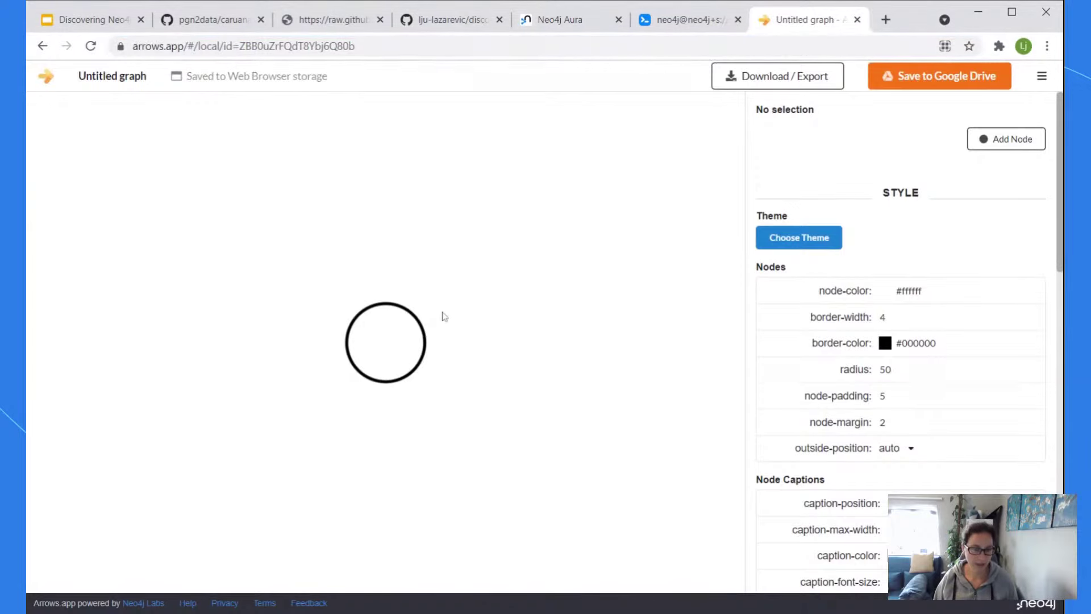
Give the existing node the label Fen and a property named value
left_click(401, 346)
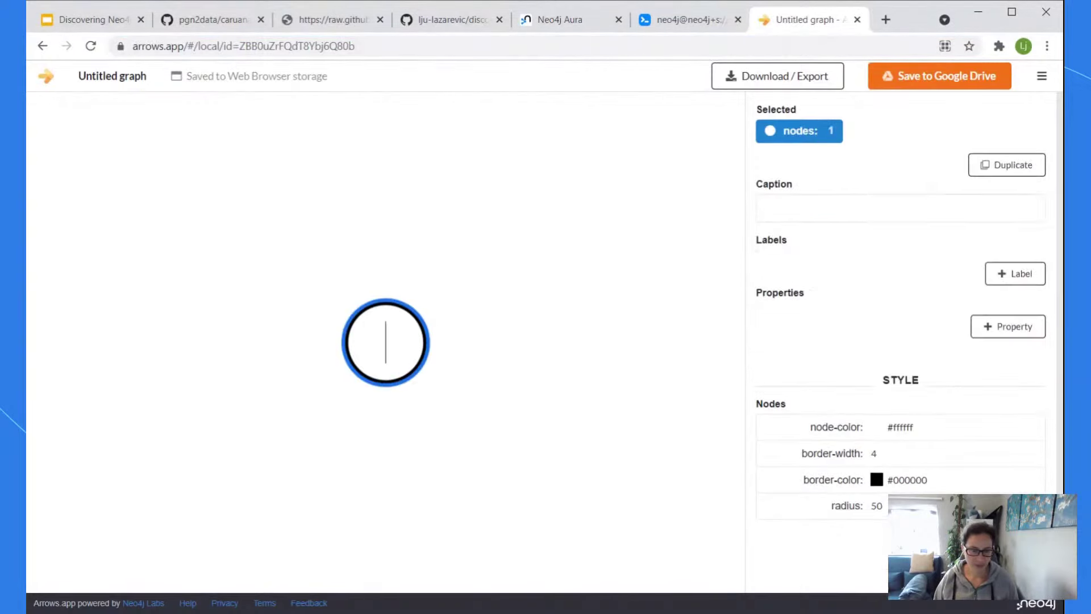
left_click(993, 280)
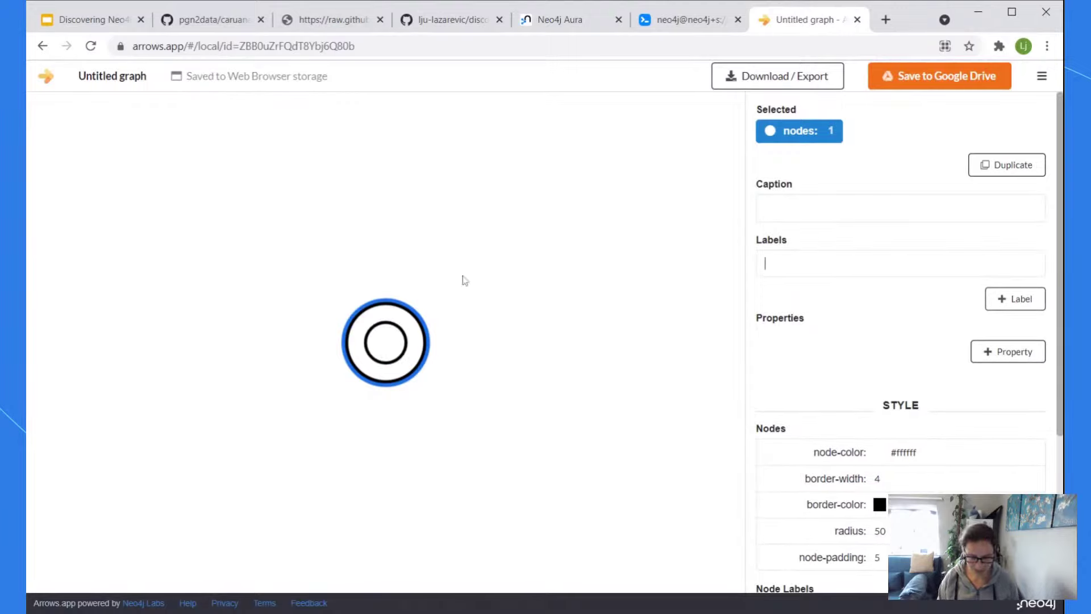
type("Fen")
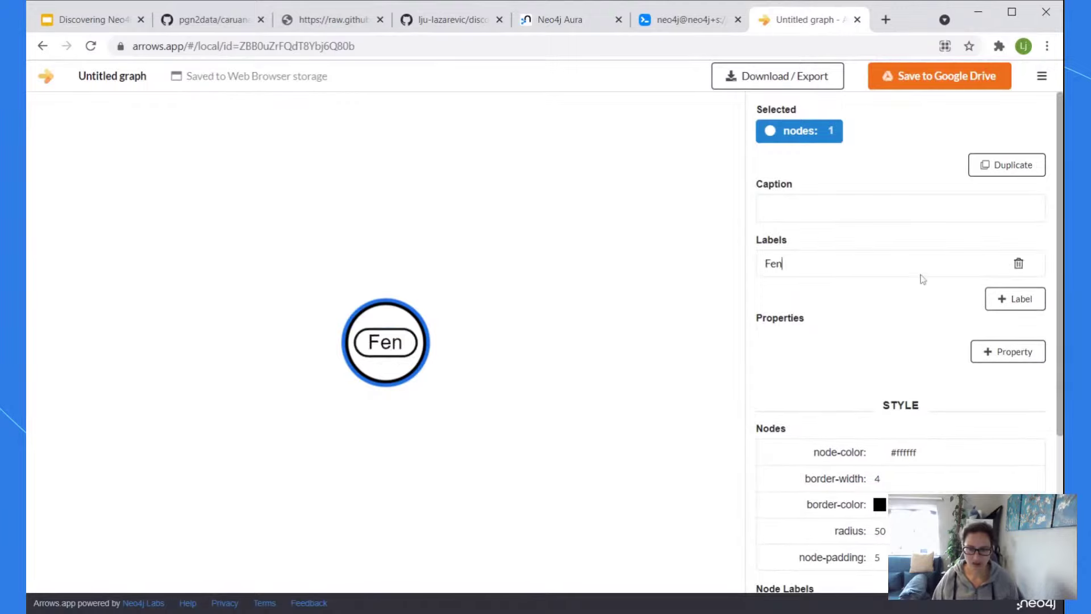
left_click(1020, 355)
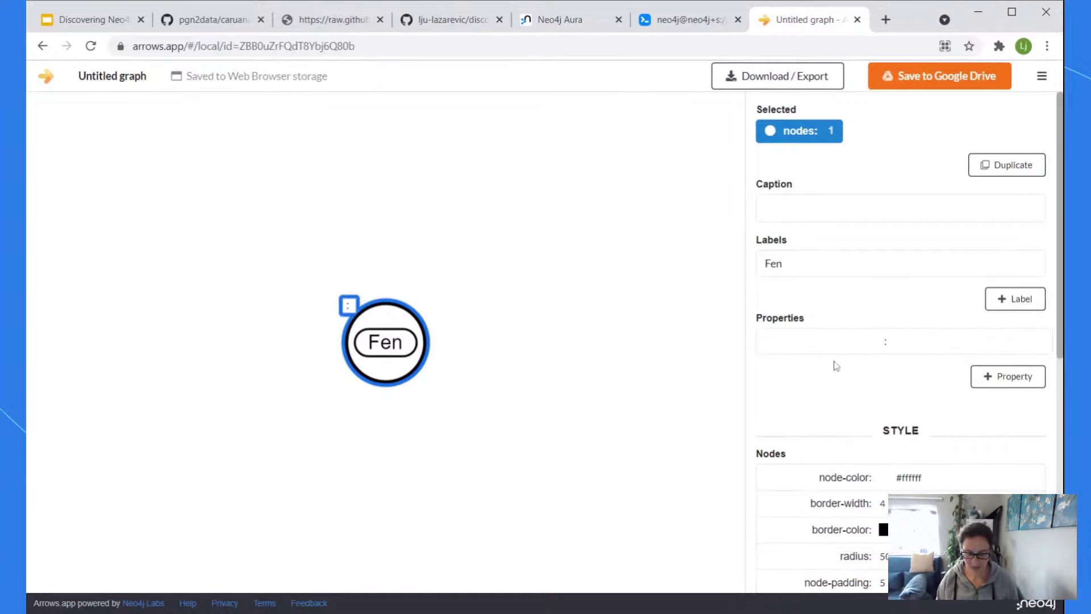
type("value")
left_click(469, 285)
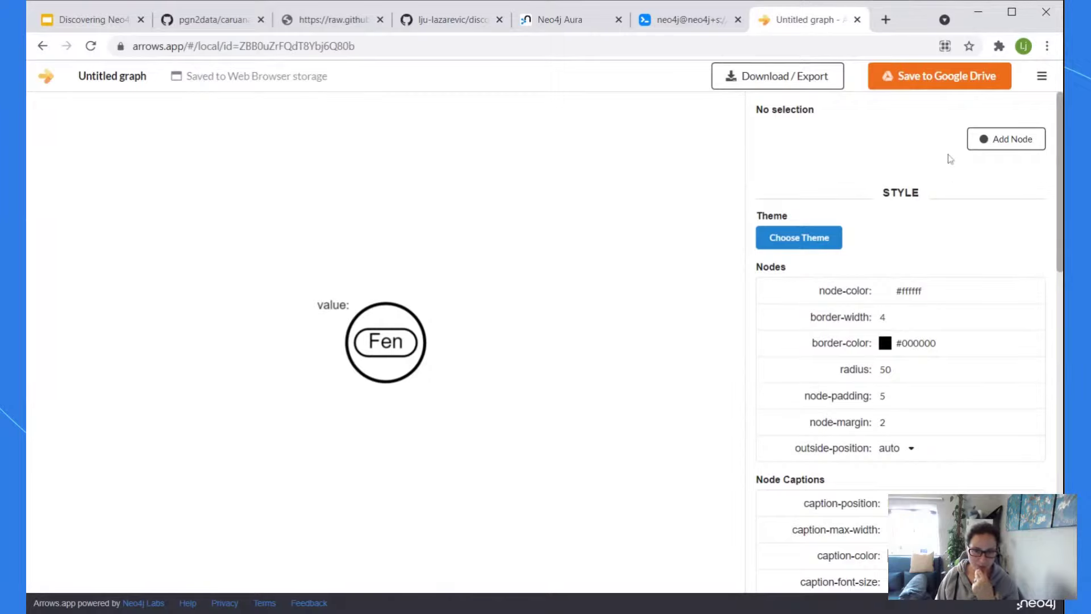
Add a second node beside the Fen node and label it Move
left_click(1017, 142)
left_click_drag(400, 503, 612, 243)
left_click(1015, 274)
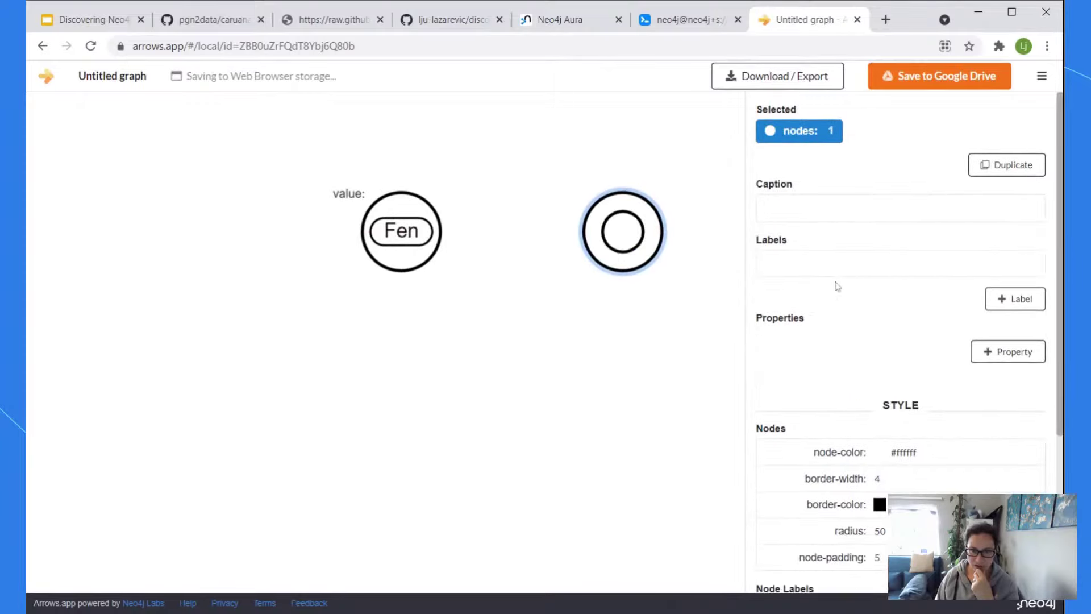
type("Move")
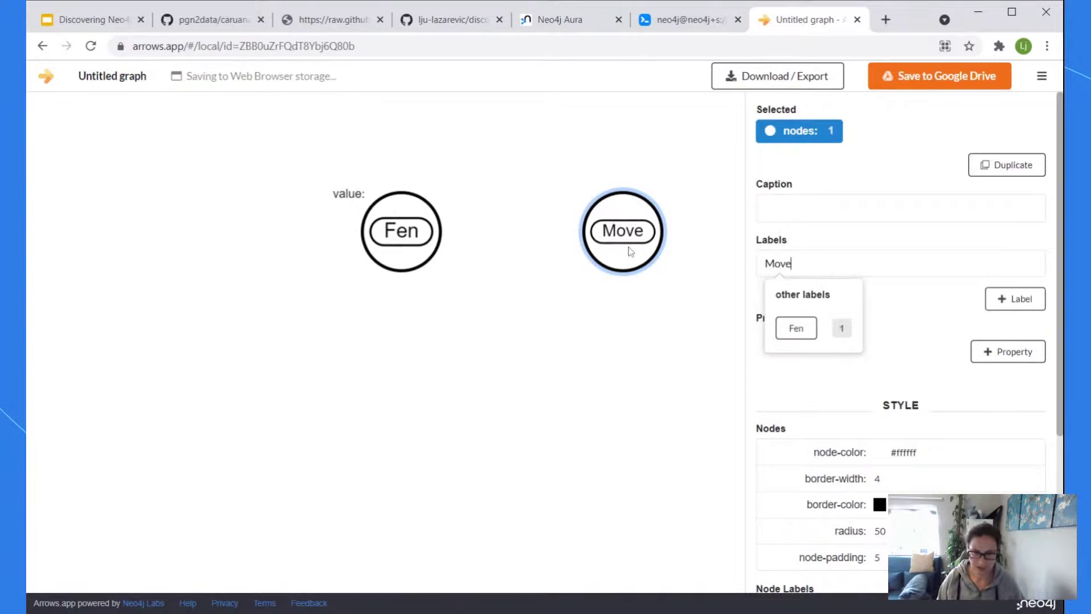
left_click(635, 293)
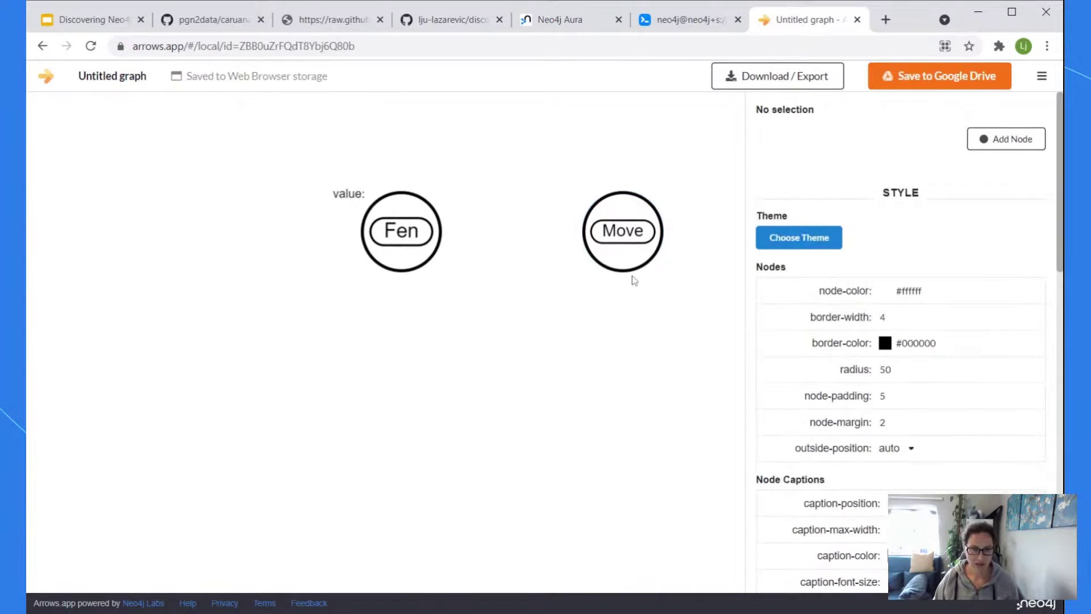
Add the properties no and move to the Move node and shift it slightly away from the Fen node
left_click(631, 259)
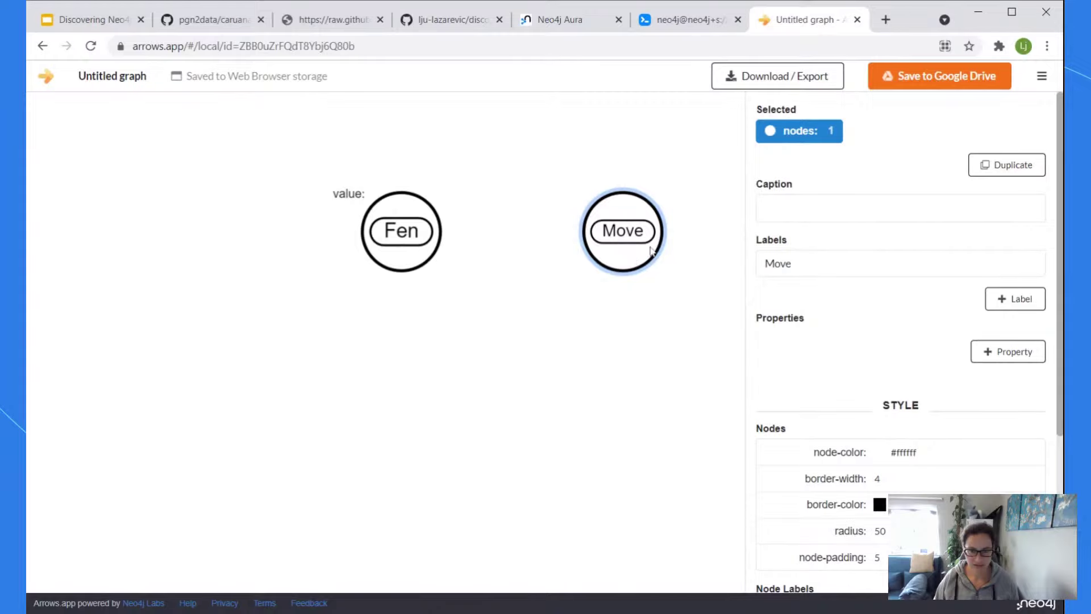
left_click(1008, 353)
type("no")
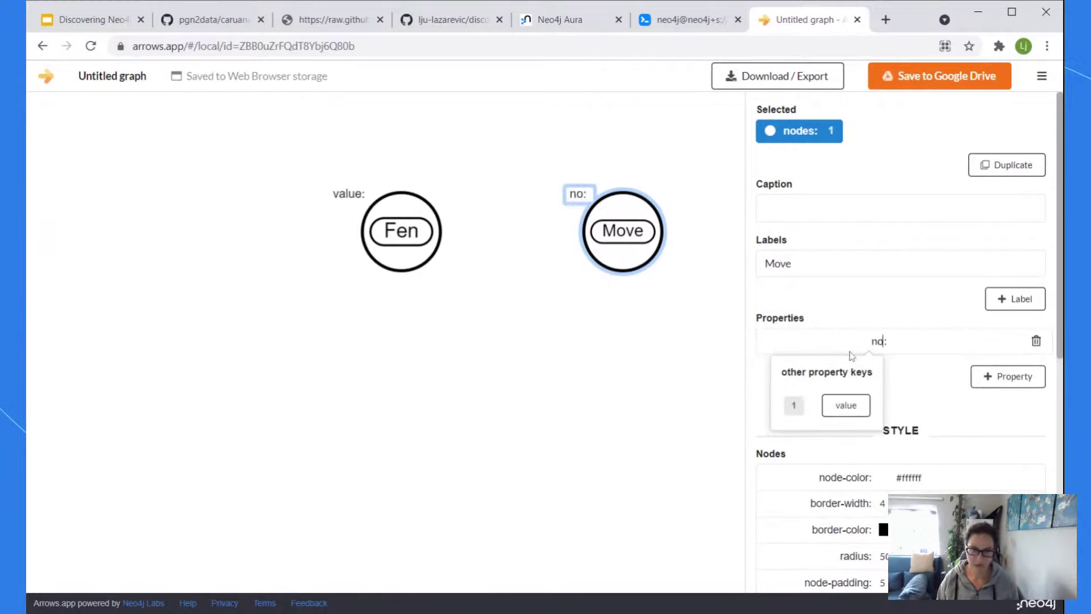
left_click(636, 369)
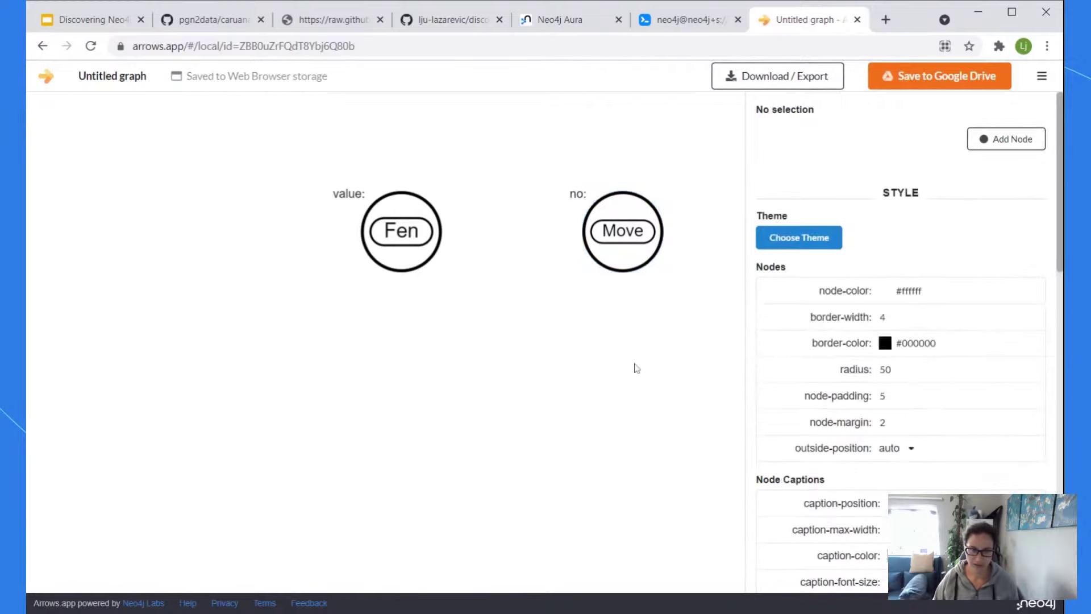
left_click_drag(619, 257, 644, 263)
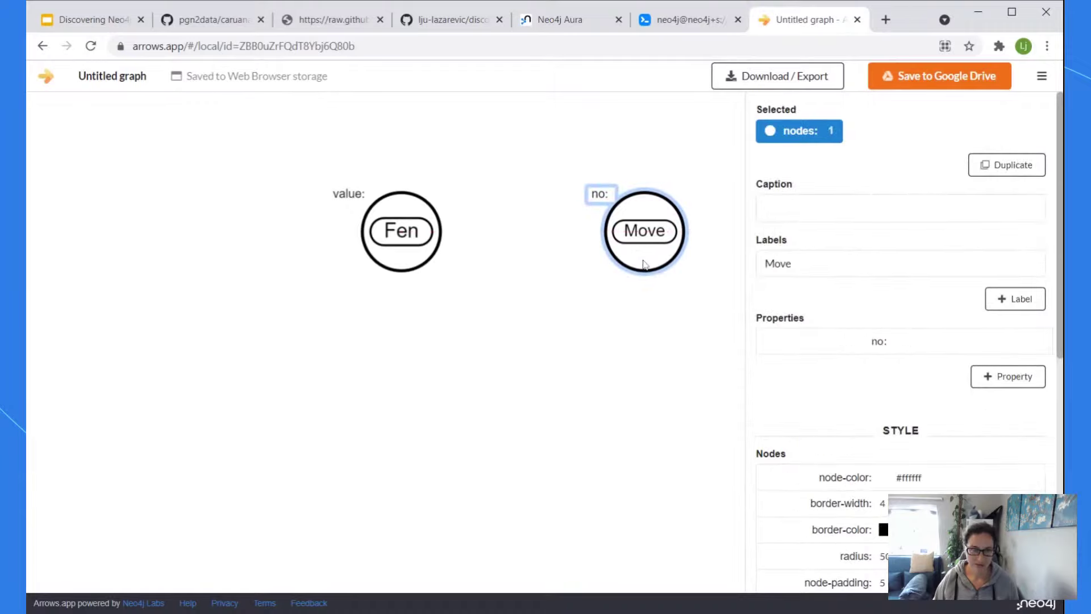
left_click(1031, 384)
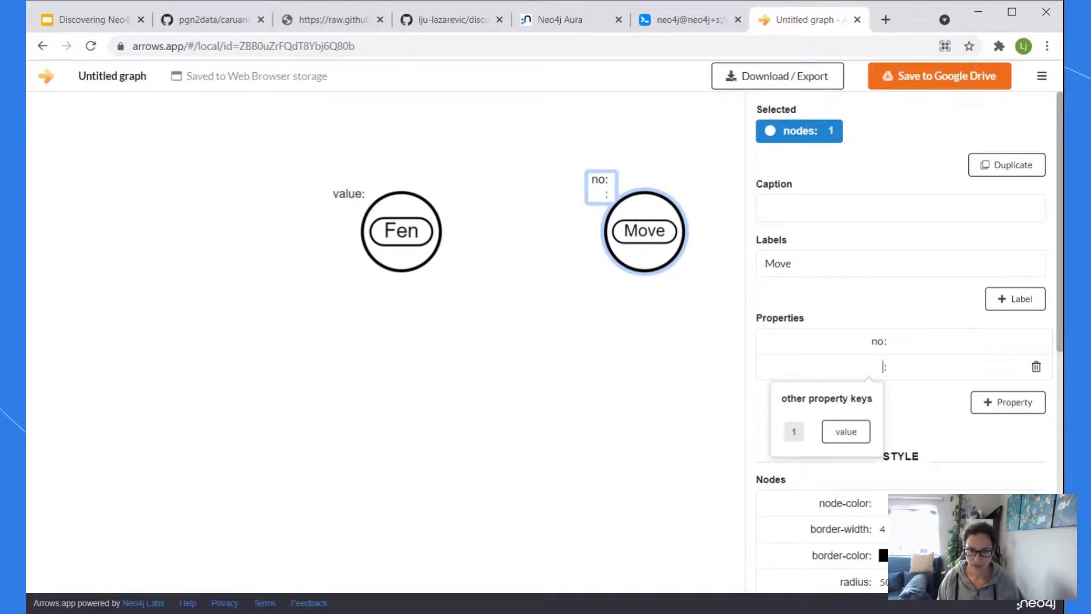
type("move")
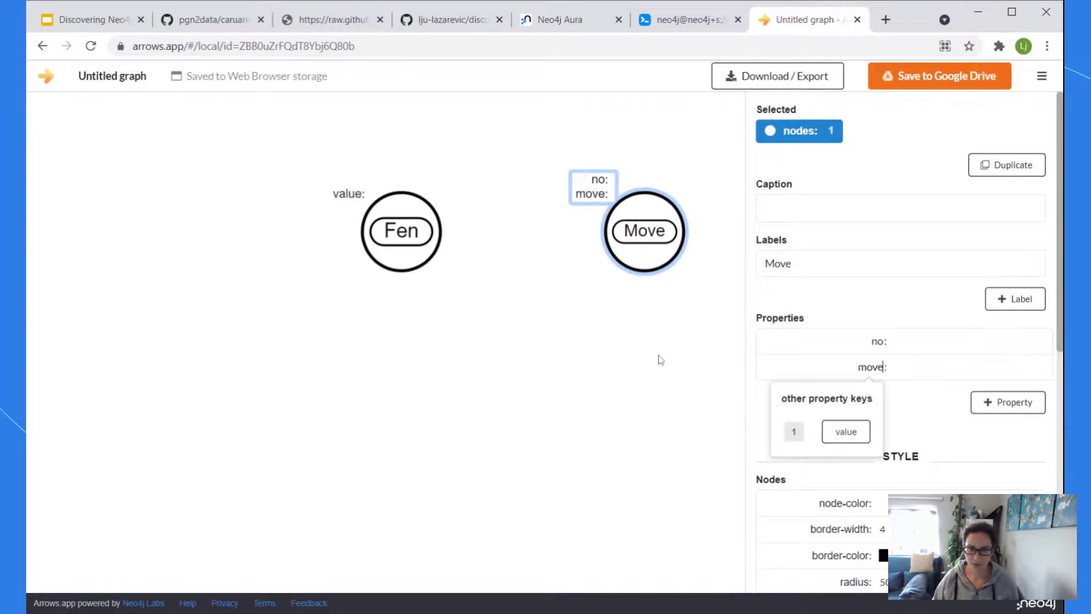
left_click(660, 359)
Switch to the moves CSV page on GitHub and examine the first row's move value, including its destination square
left_click(233, 24)
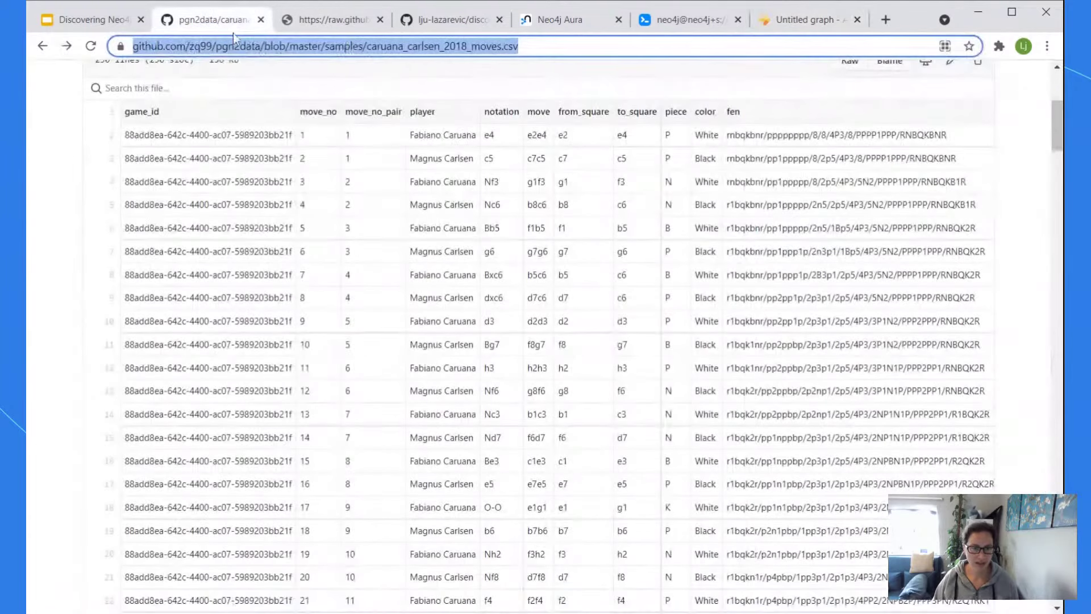
left_click_drag(546, 134, 527, 134)
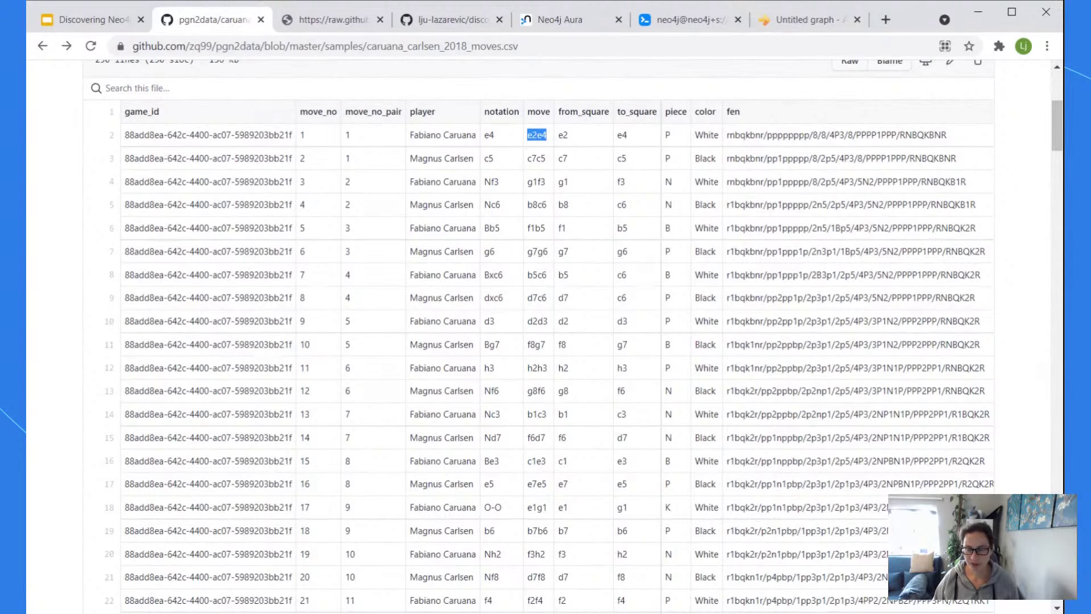
left_click_drag(547, 135, 537, 135)
left_click(537, 135)
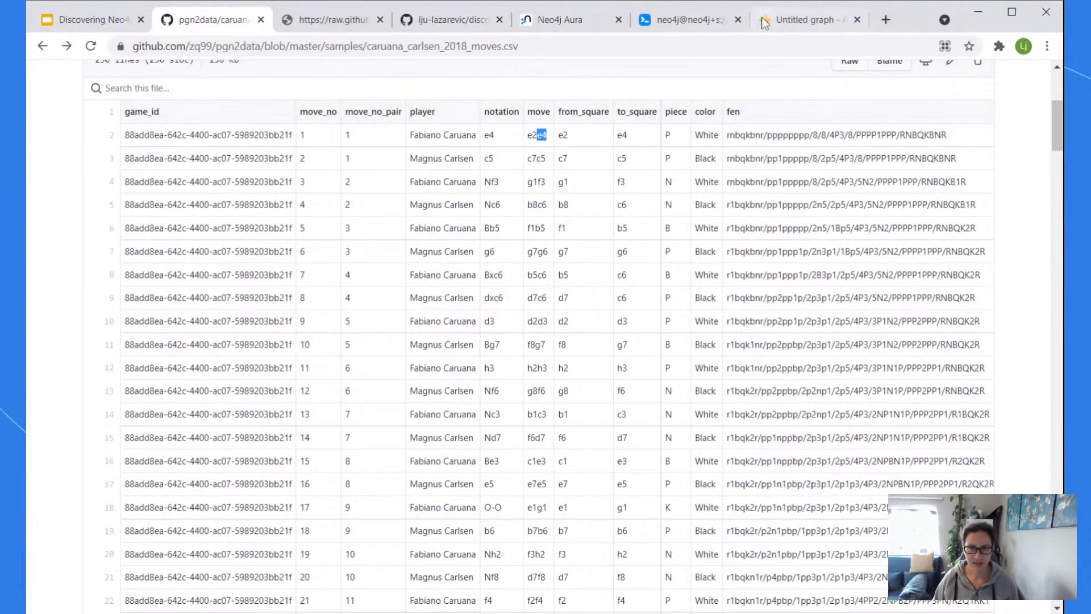
Switch back to the Arrows.app graph and draw a relationship from the Move node to the Fen node
left_click(789, 22)
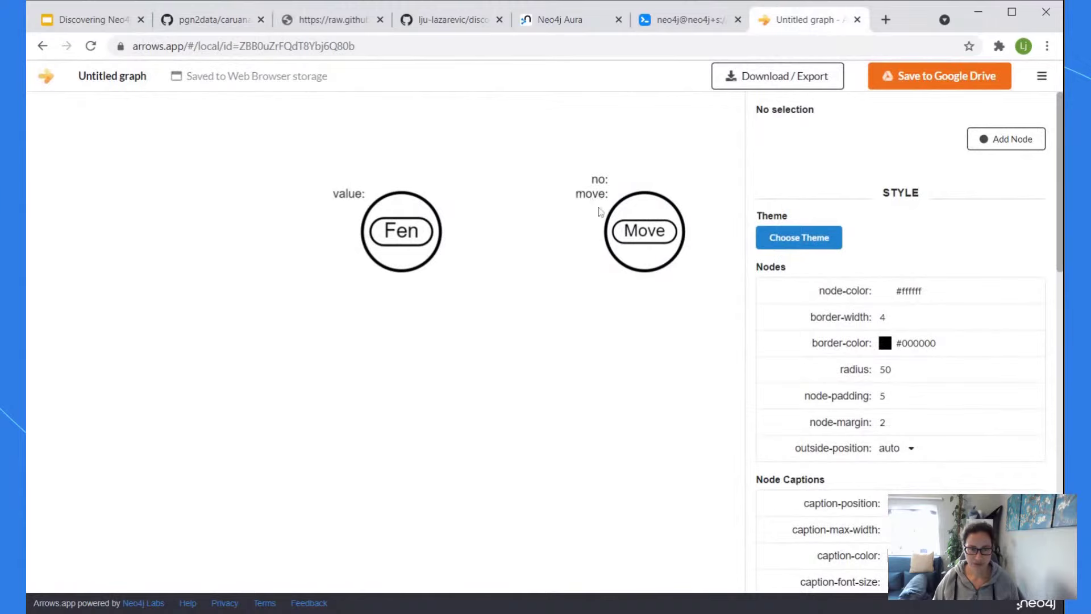
left_click_drag(602, 236, 426, 231)
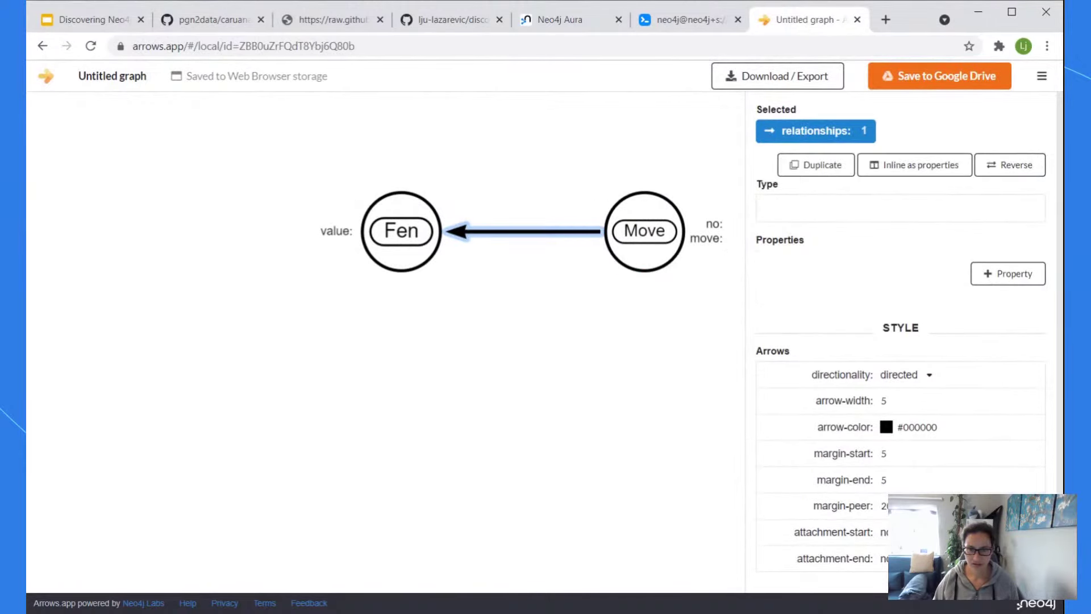
double_click(549, 235)
type("RES")
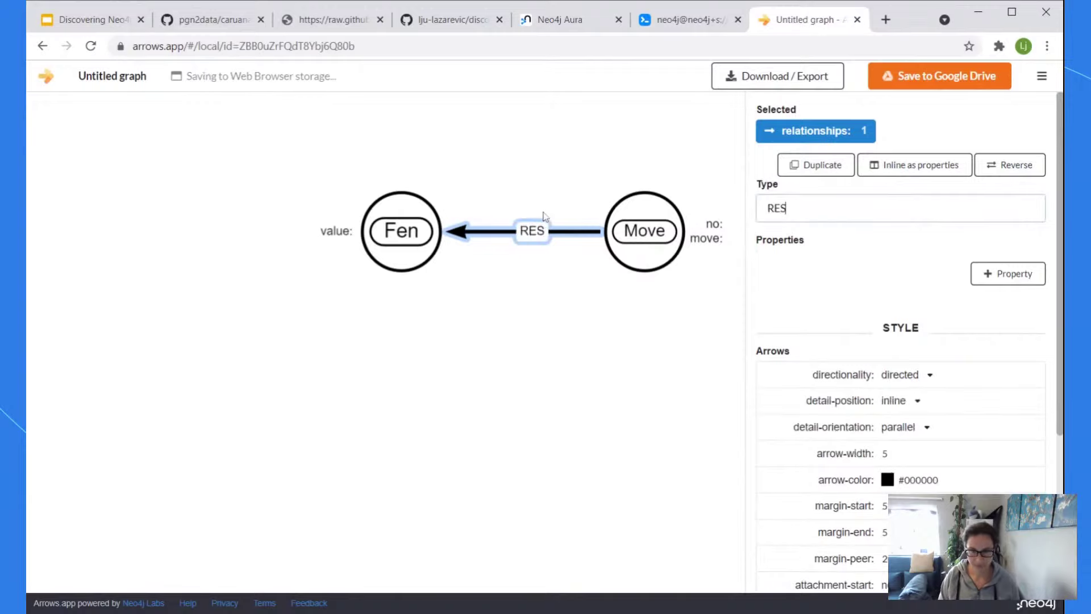
type("ULTS")
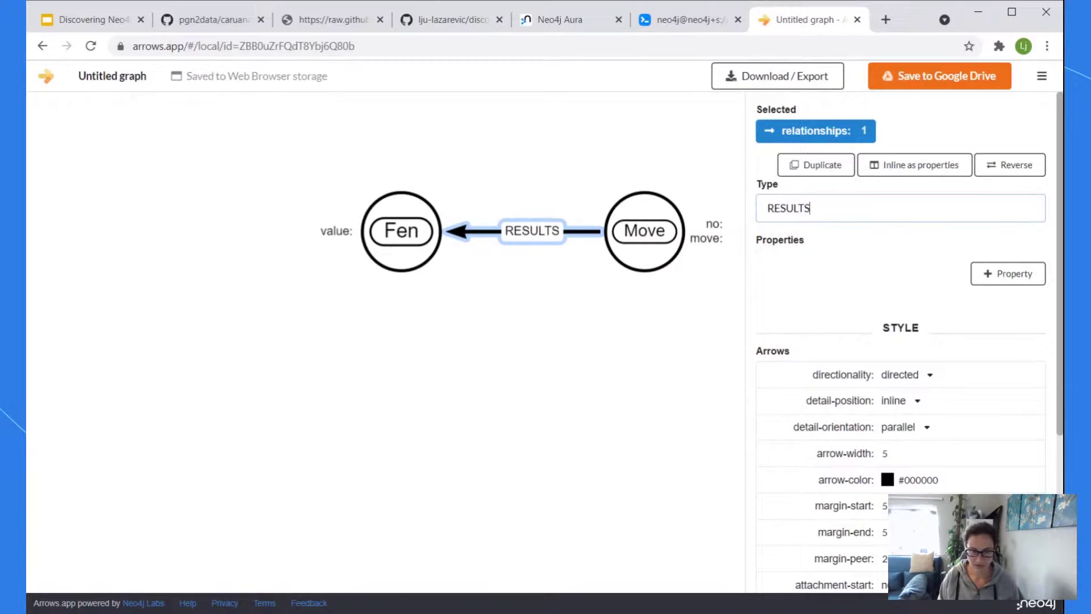
key("BackSpace")
key("BackSpace")
key("BackSpace")
key("BackSpace")
key("BackSpace")
key("BackSpace")
key("BackSpace")
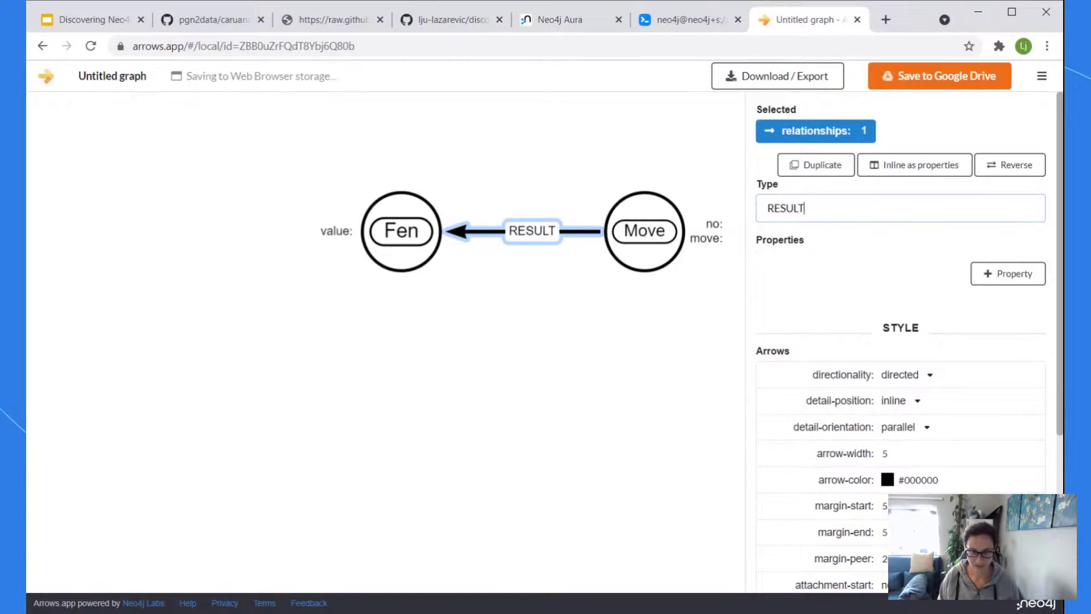
Set the type of the relationship between Move and Fen to HAS_POSITION
type("HAS")
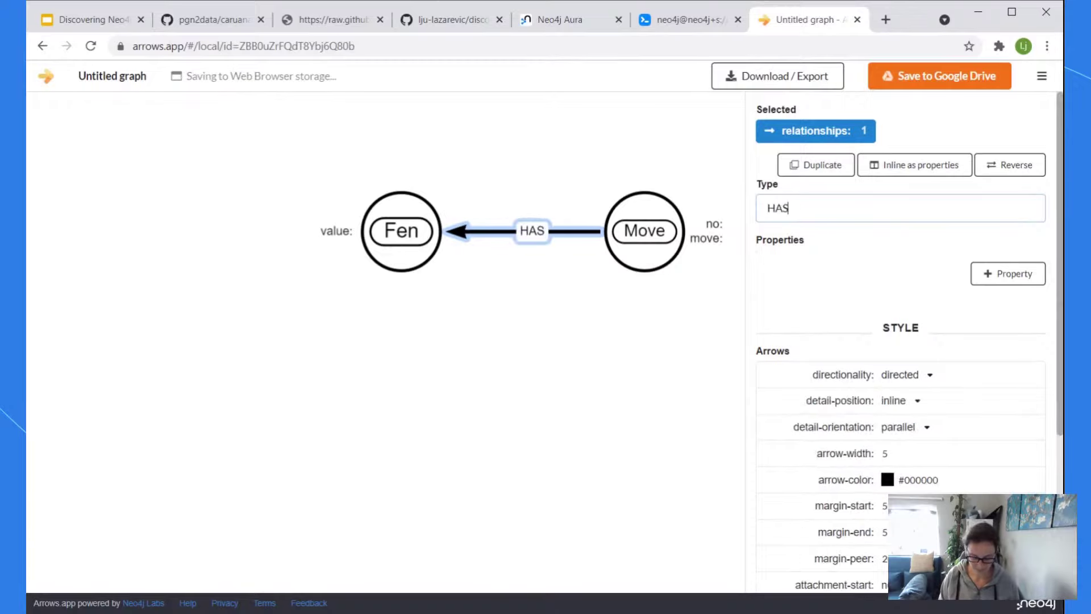
type("_POSITIVE")
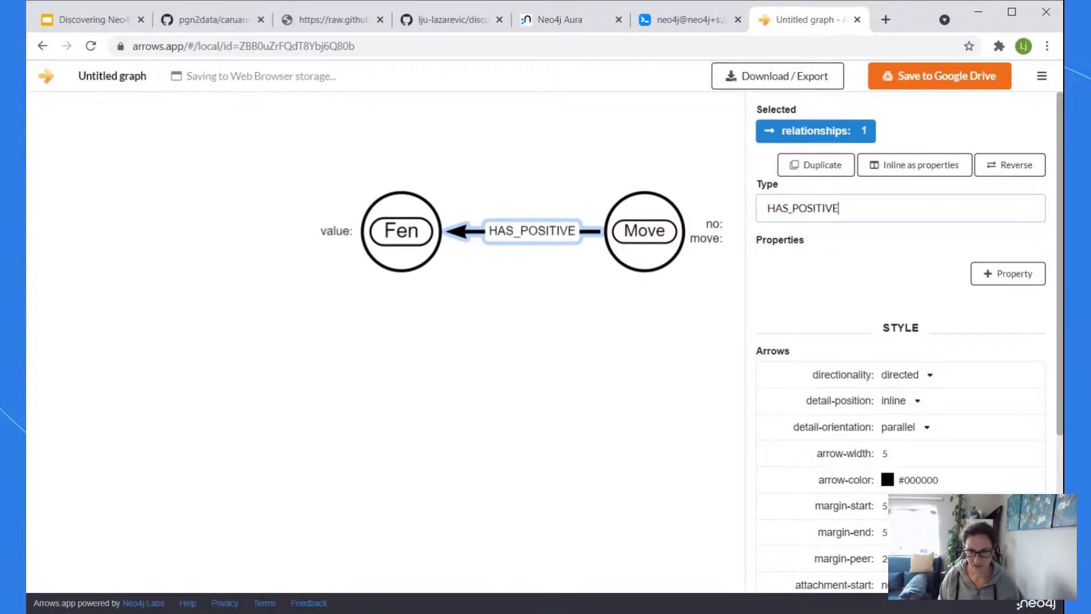
key("BackSpace")
key("BackSpace")
key("BackSpace")
key("BackSpace")
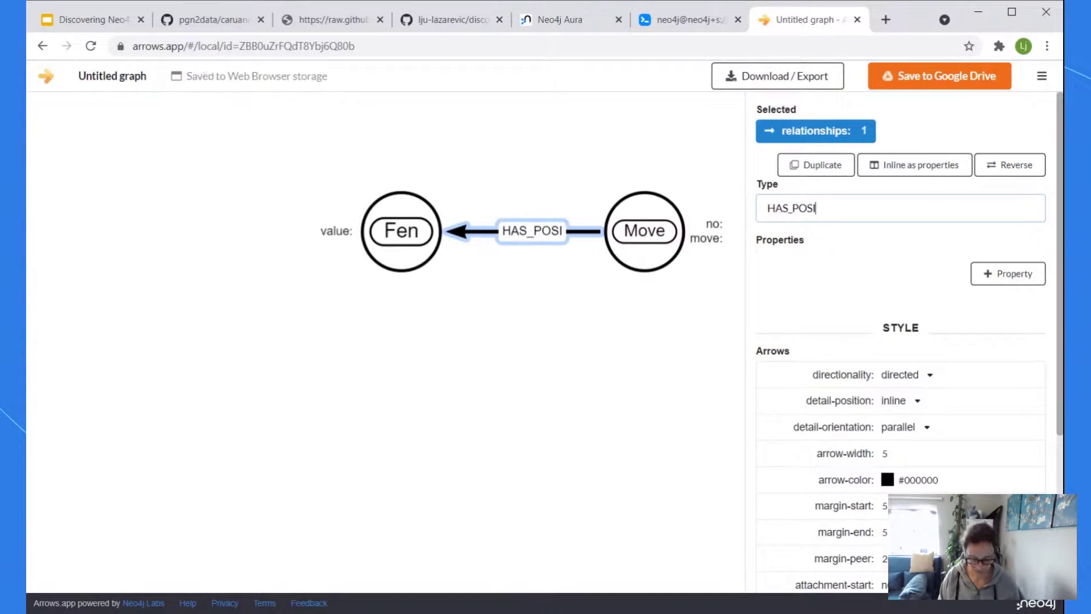
type("TION")
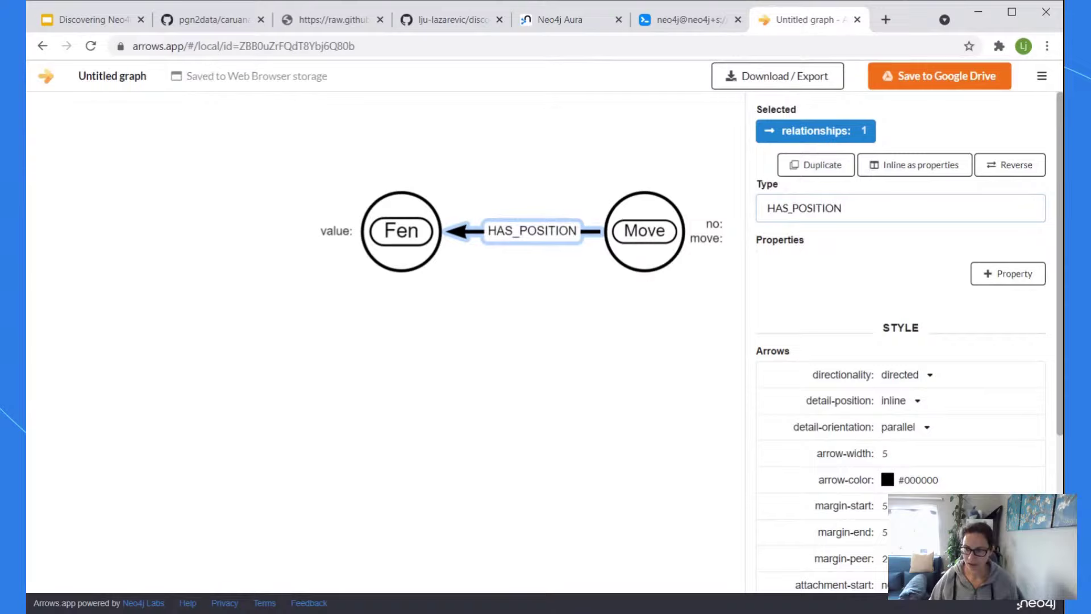
left_click(537, 299)
Reposition the Fen and Move nodes so that they are spaced farther apart
left_click_drag(393, 244, 389, 250)
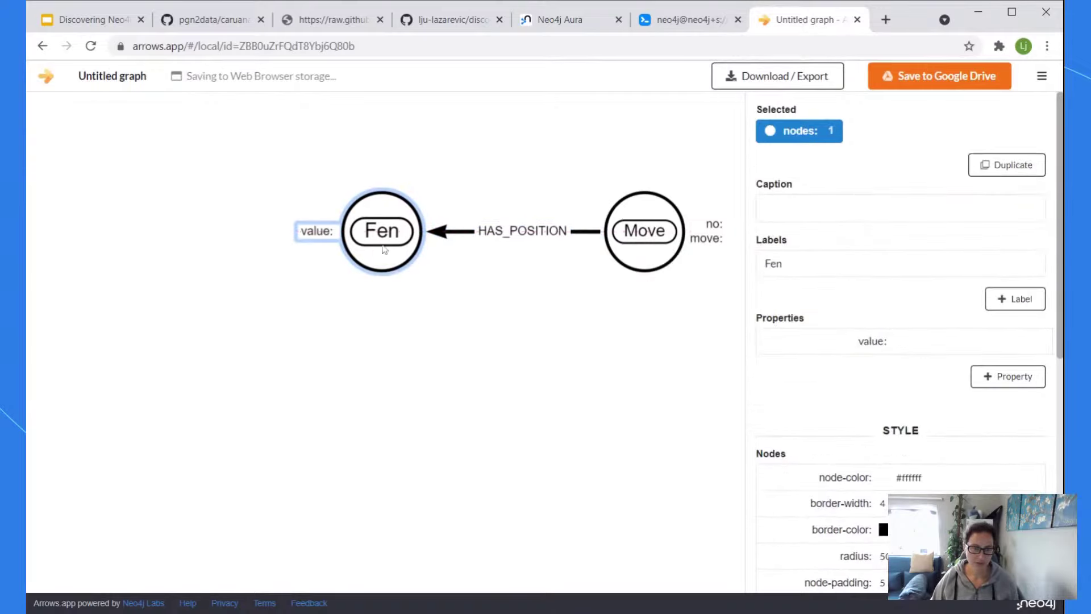
left_click_drag(662, 259, 422, 460)
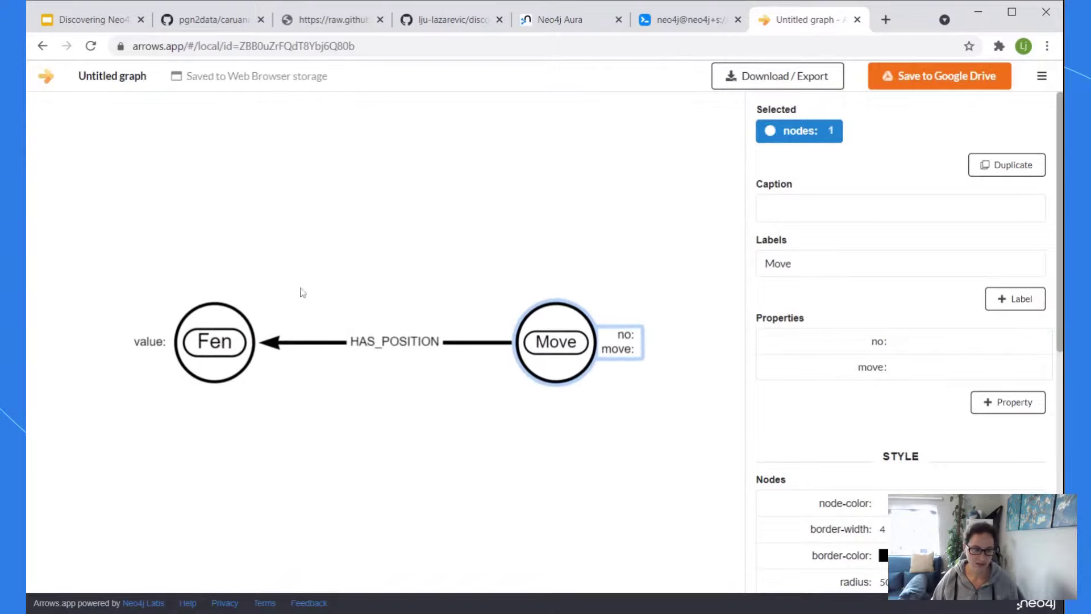
Change the Fen node's label to Position and rename its value property to fen
left_click(218, 341)
left_click(800, 268)
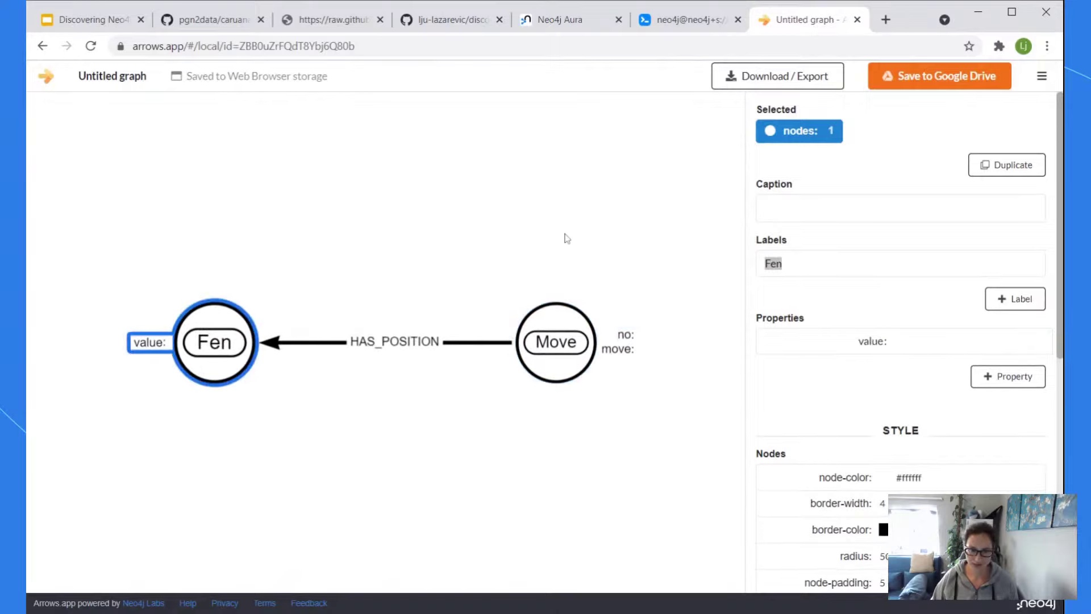
type("Position")
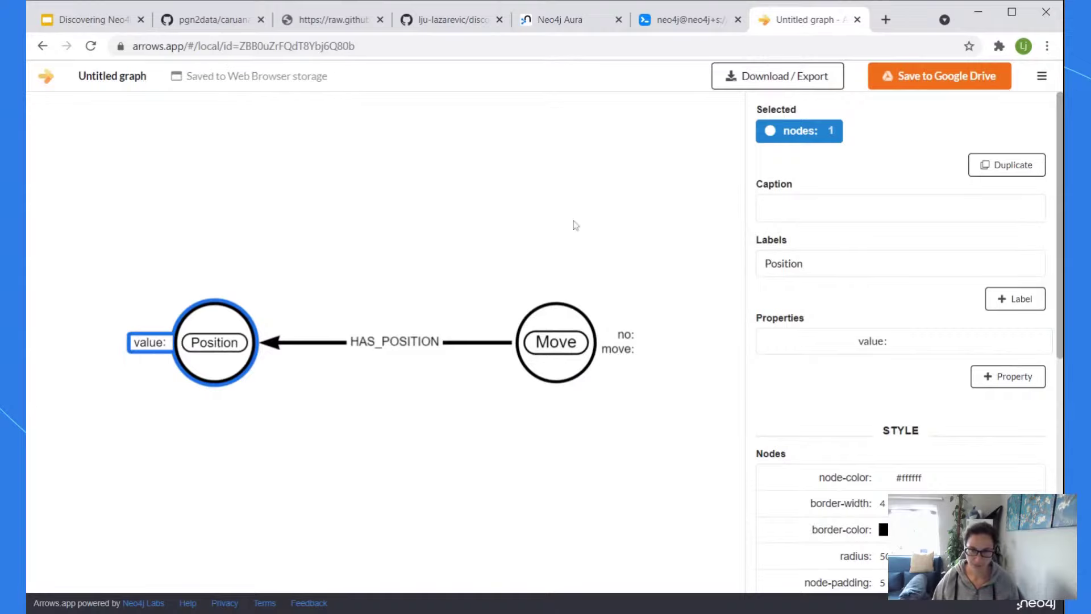
left_click(871, 341)
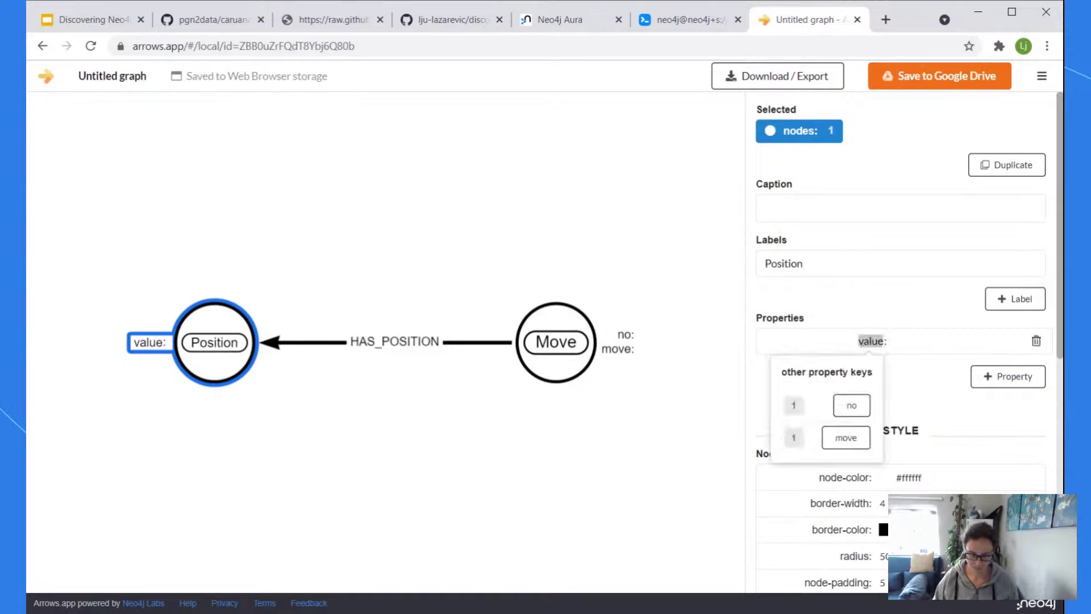
type("fen")
left_click(602, 249)
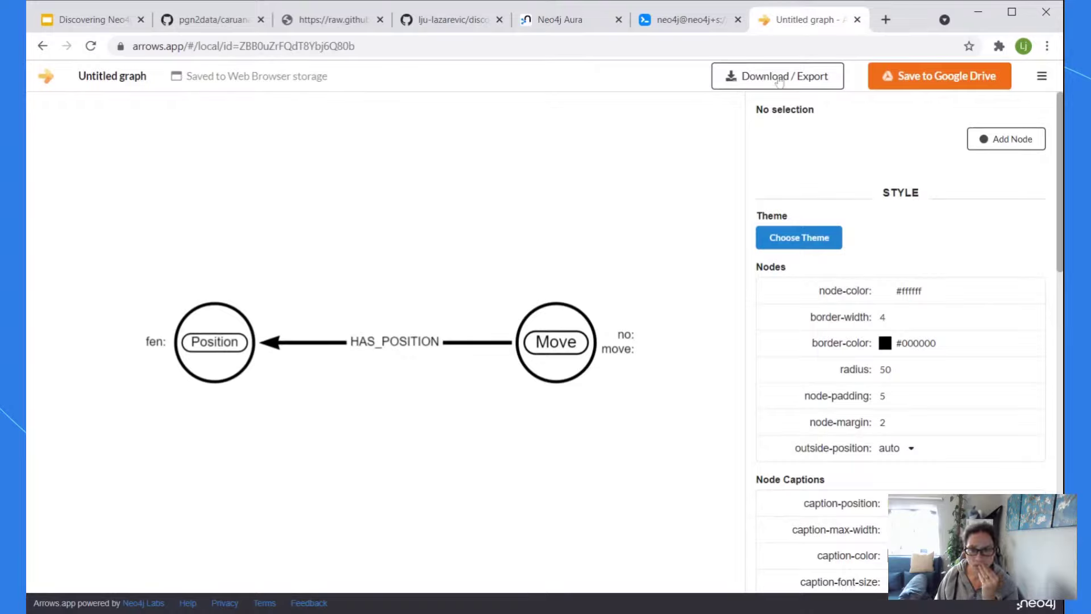
Add a node labelled Piece and place it below and between the Position and Move nodes
left_click(997, 145)
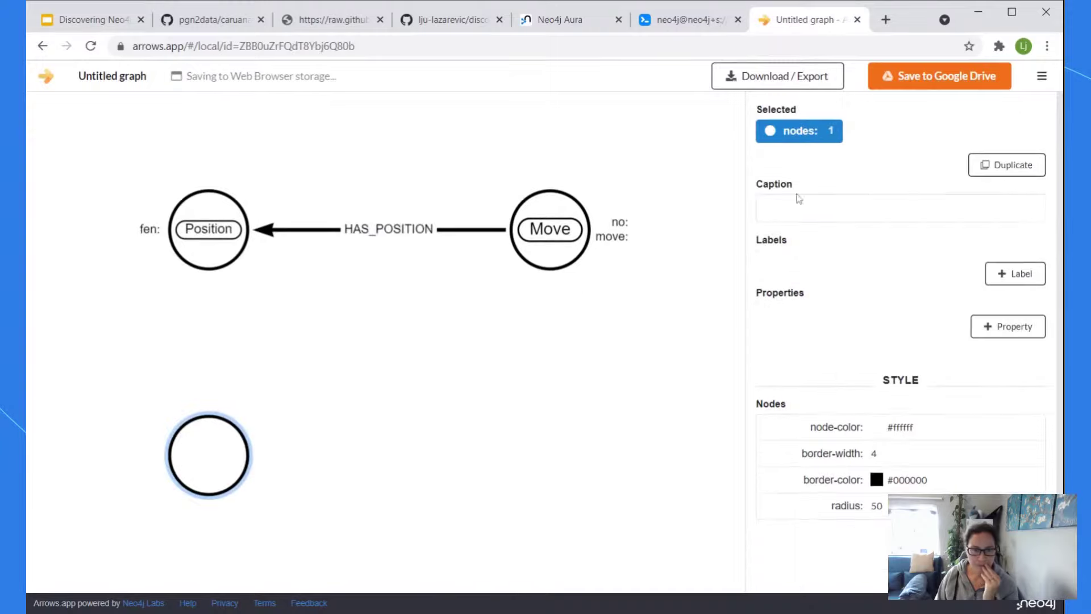
left_click_drag(211, 455, 388, 338)
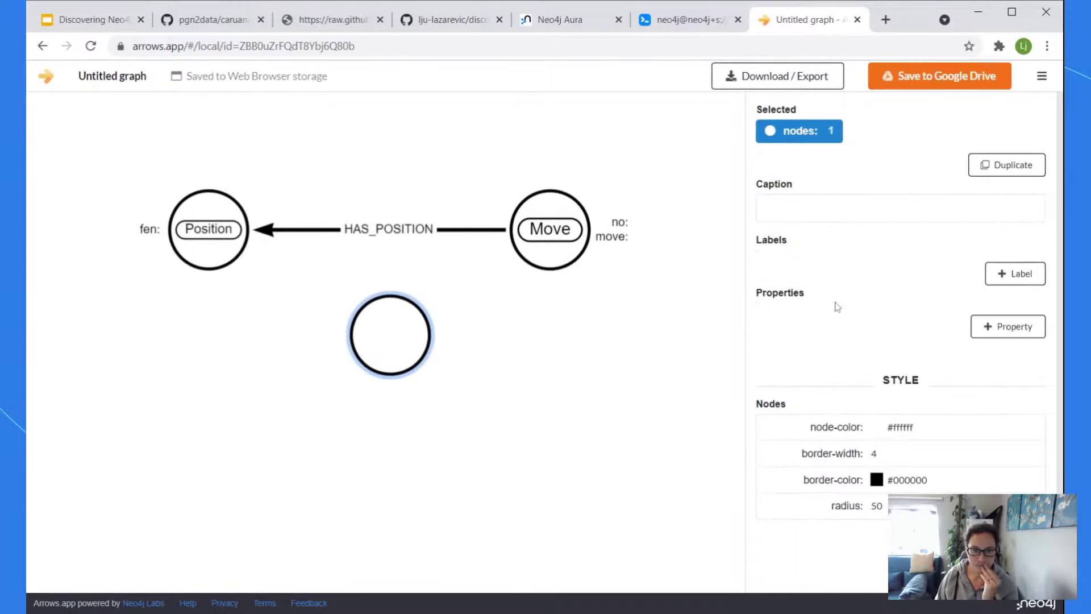
left_click(1028, 279)
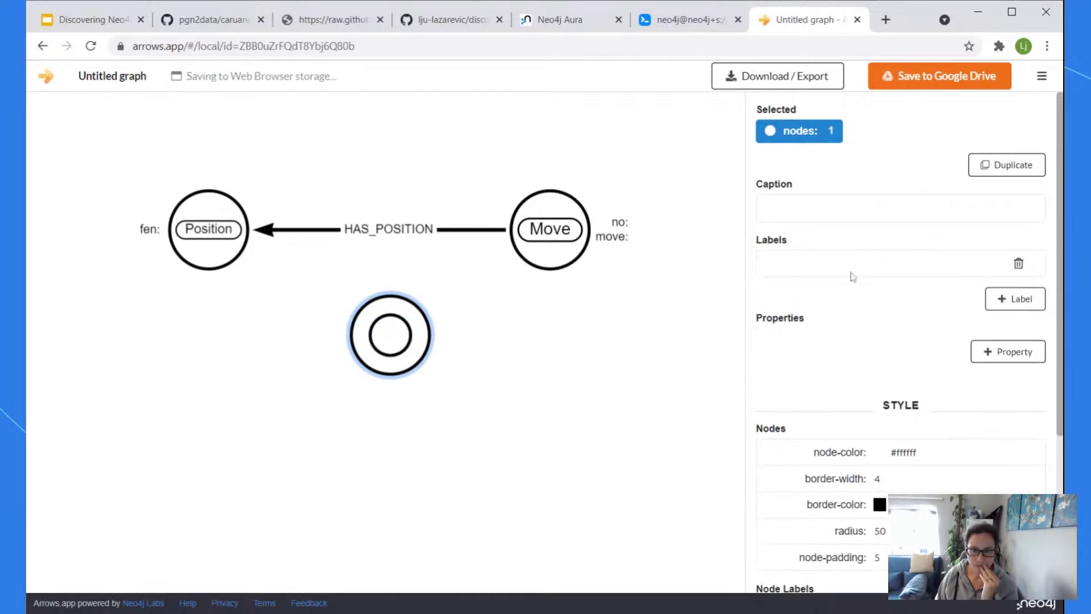
left_click(852, 275)
type("Piece")
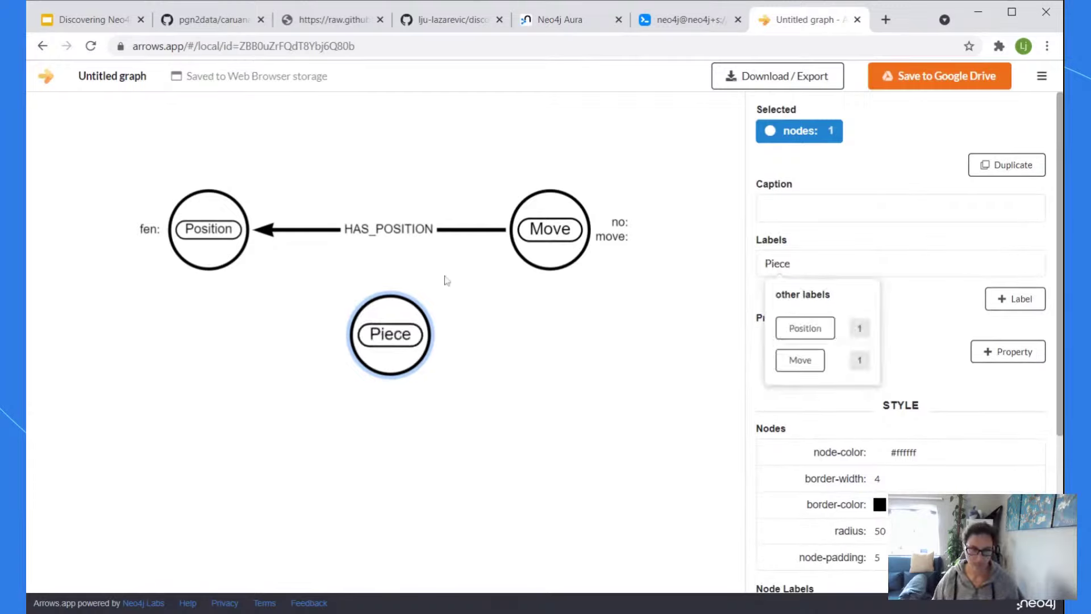
left_click(739, 323)
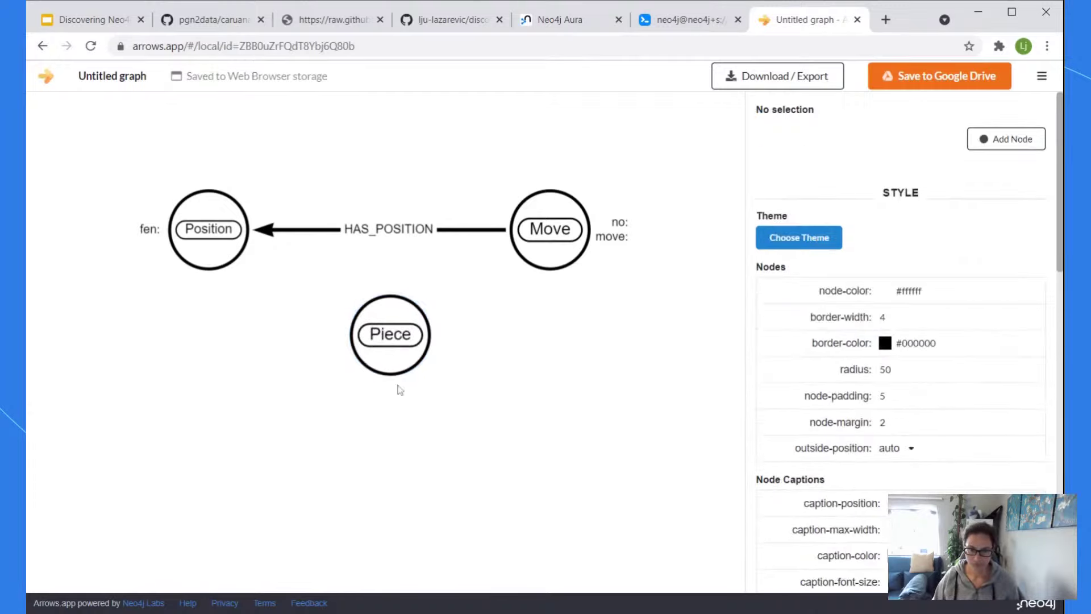
Add a property named type to the Piece node
left_click(377, 337)
left_click(1020, 353)
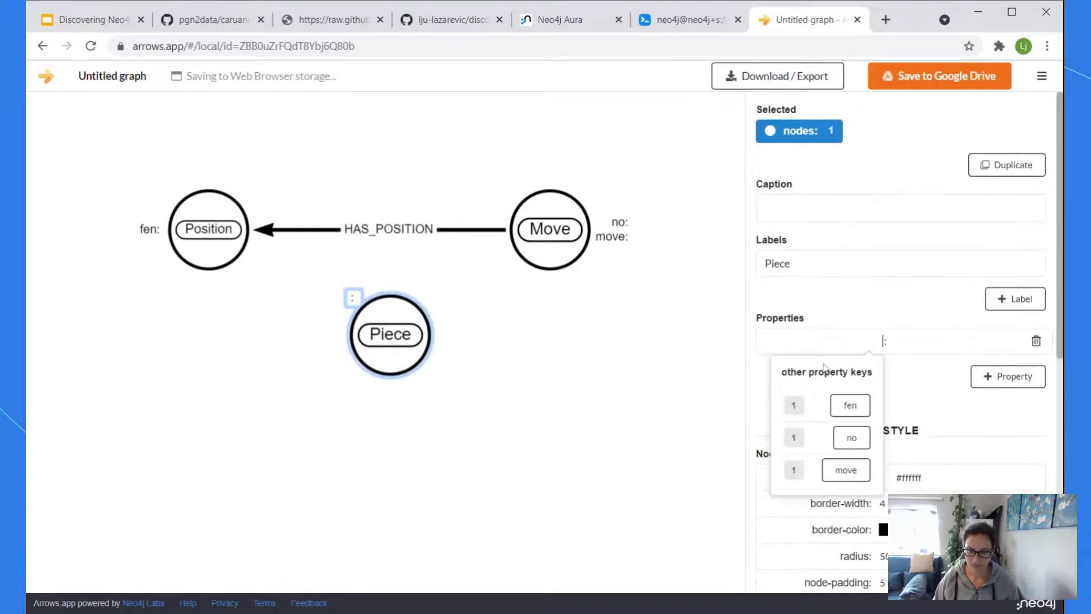
type("type")
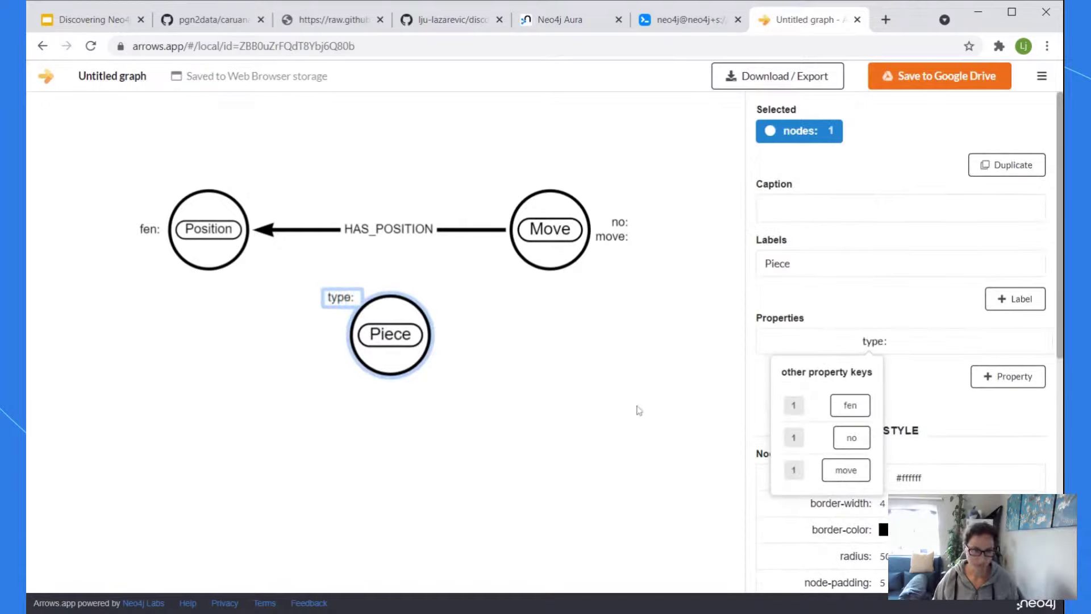
left_click(639, 410)
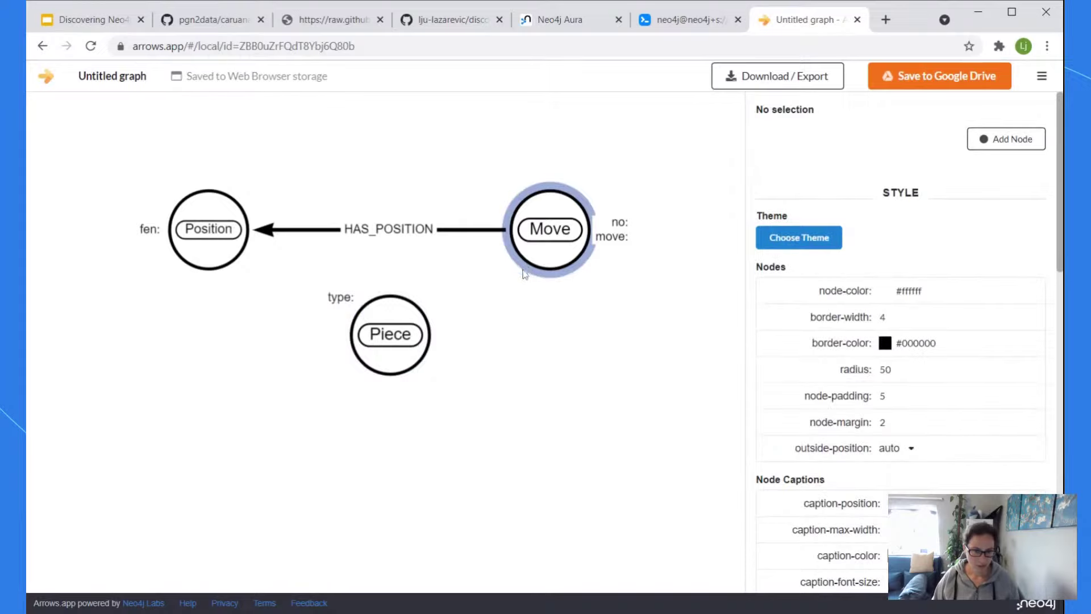
Draw a relationship from the Move node to the Piece node and set its type to INVOLVES
left_click_drag(524, 273, 388, 416)
left_click(491, 314)
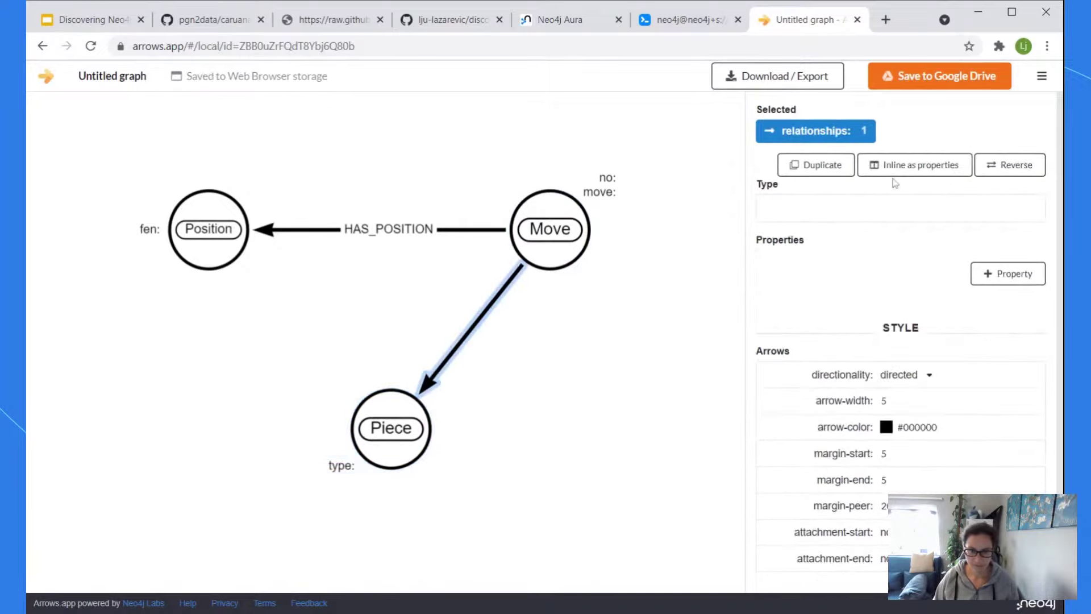
left_click(895, 206)
type("INVOL")
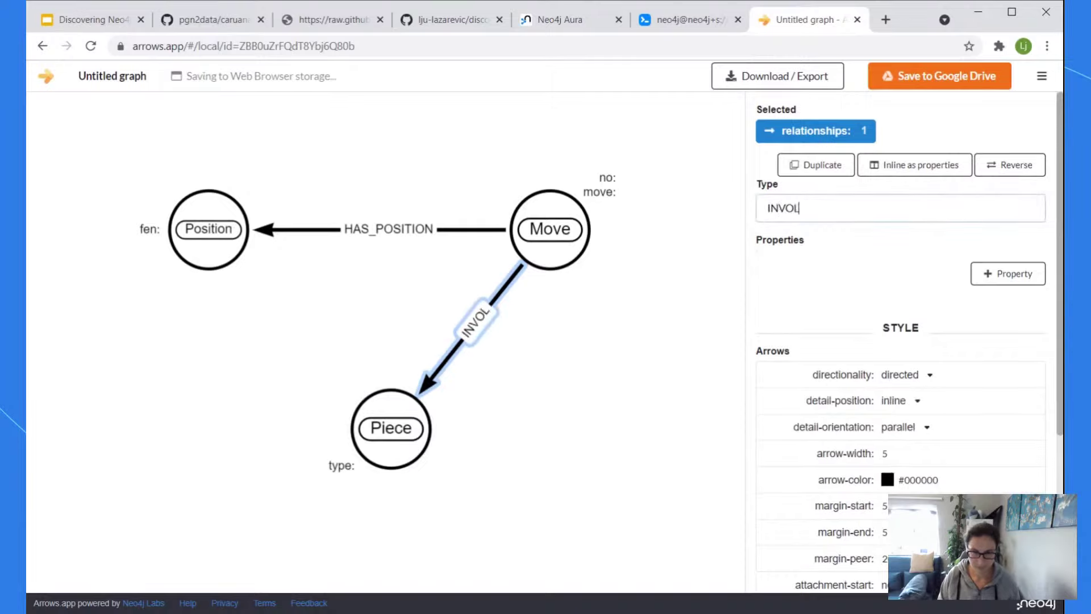
type("VES")
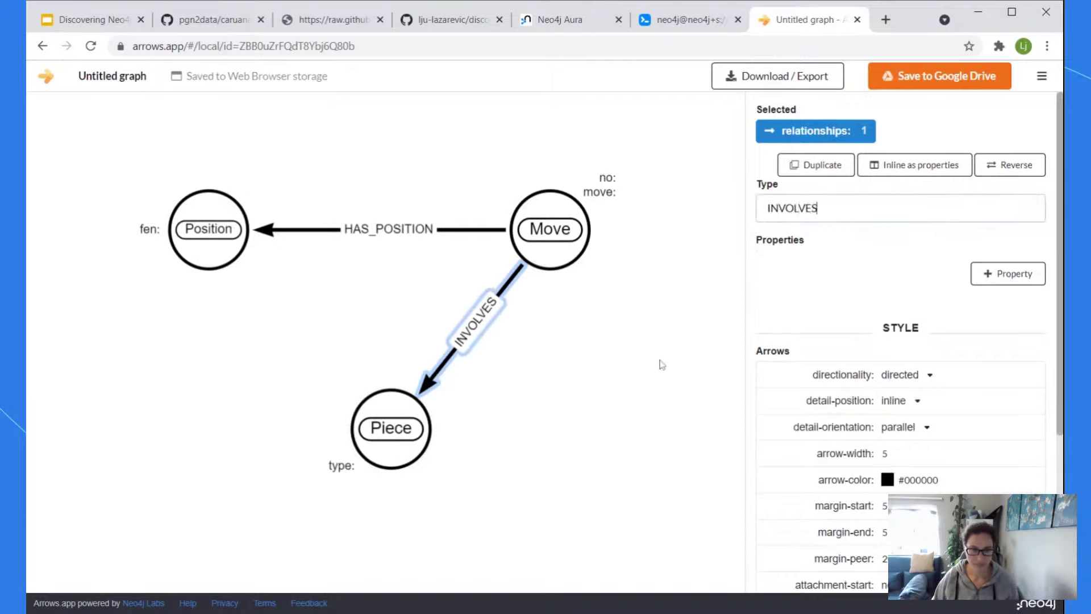
left_click(662, 364)
Draw a relationship from the Piece node to the Position node and set its type to RESULTS_IN
left_click_drag(378, 394, 216, 251)
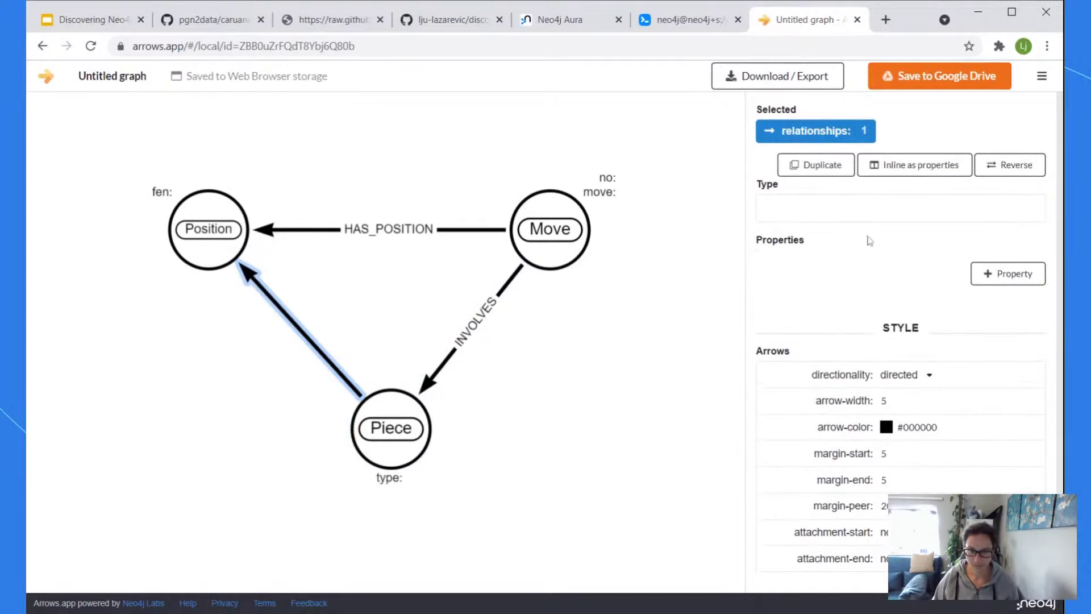
left_click(989, 208)
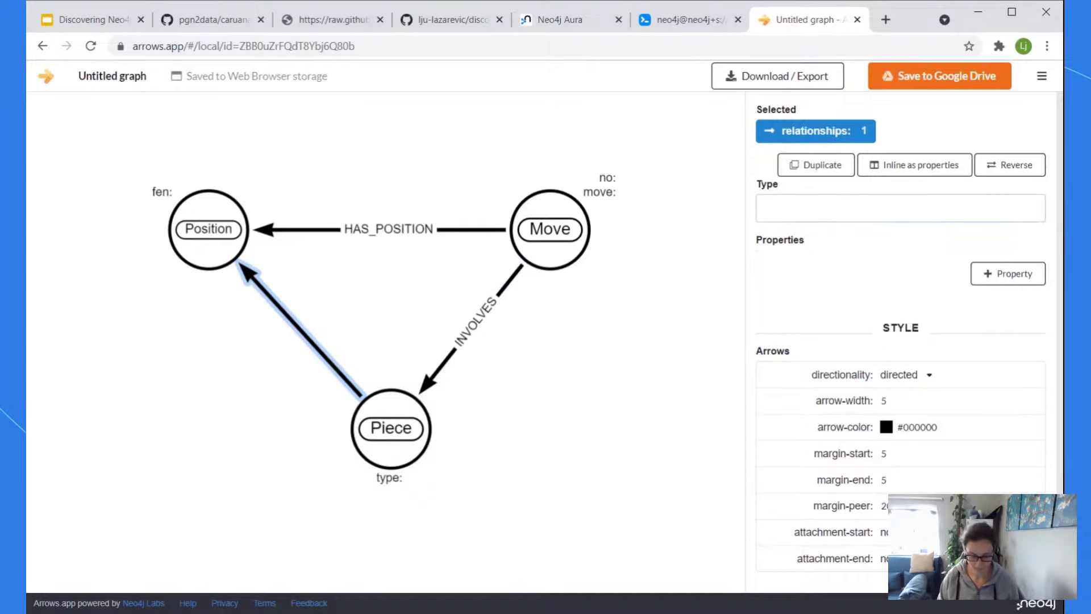
type("RESULTS")
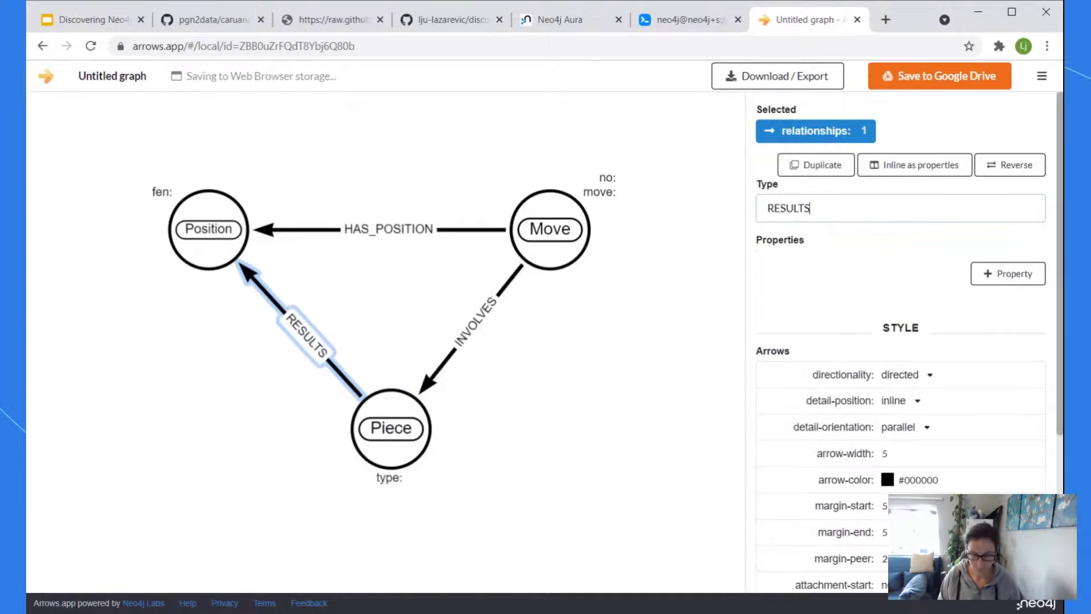
type("_IN")
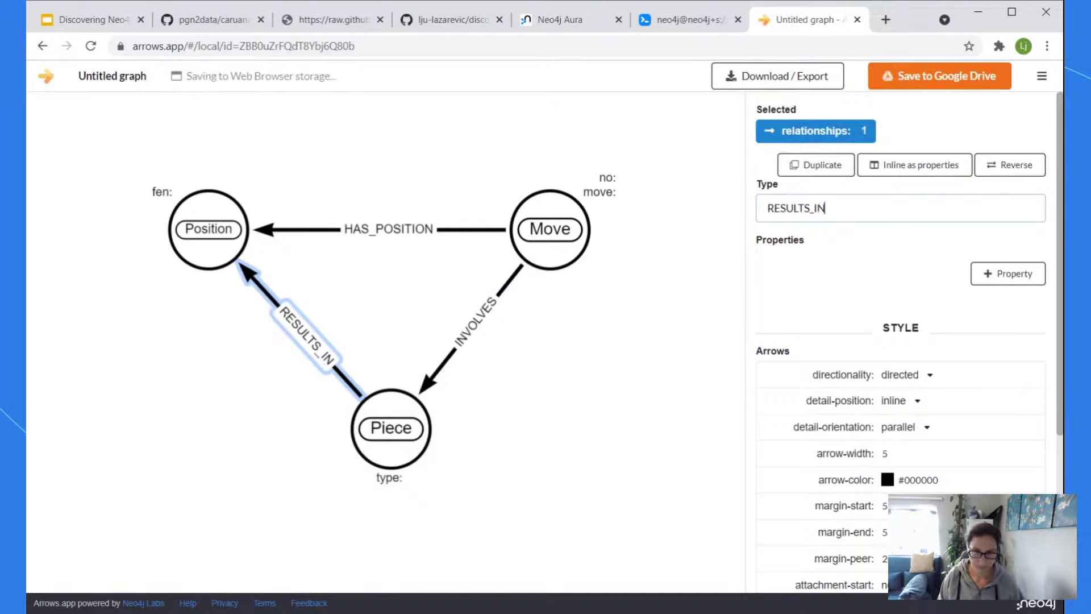
left_click(582, 365)
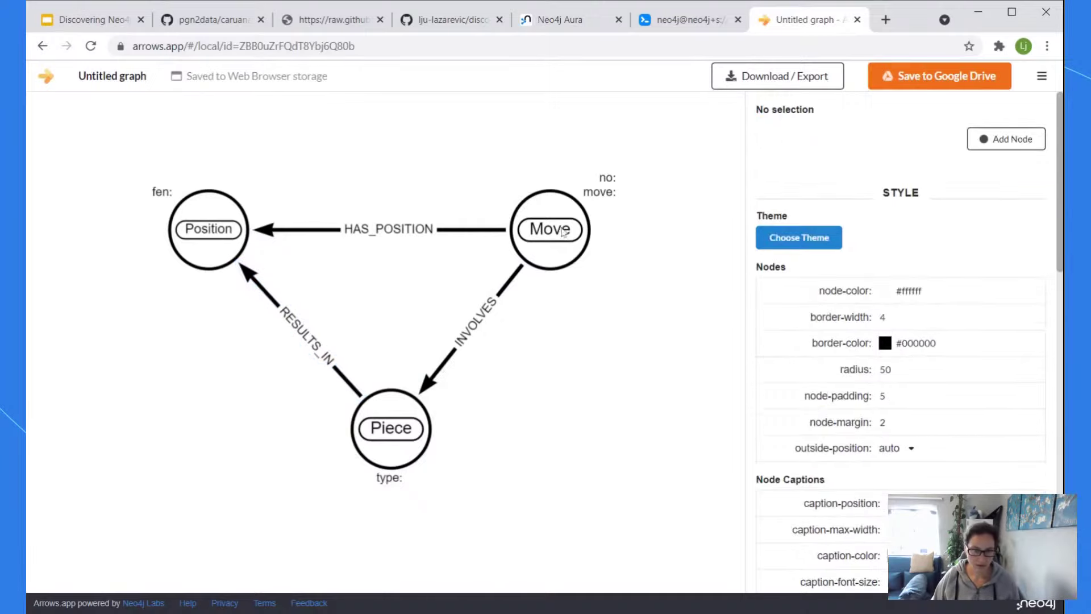
Move the Move and Position nodes outward to widen the triangular graph layout
left_click_drag(564, 233, 623, 231)
left_click_drag(226, 217, 192, 220)
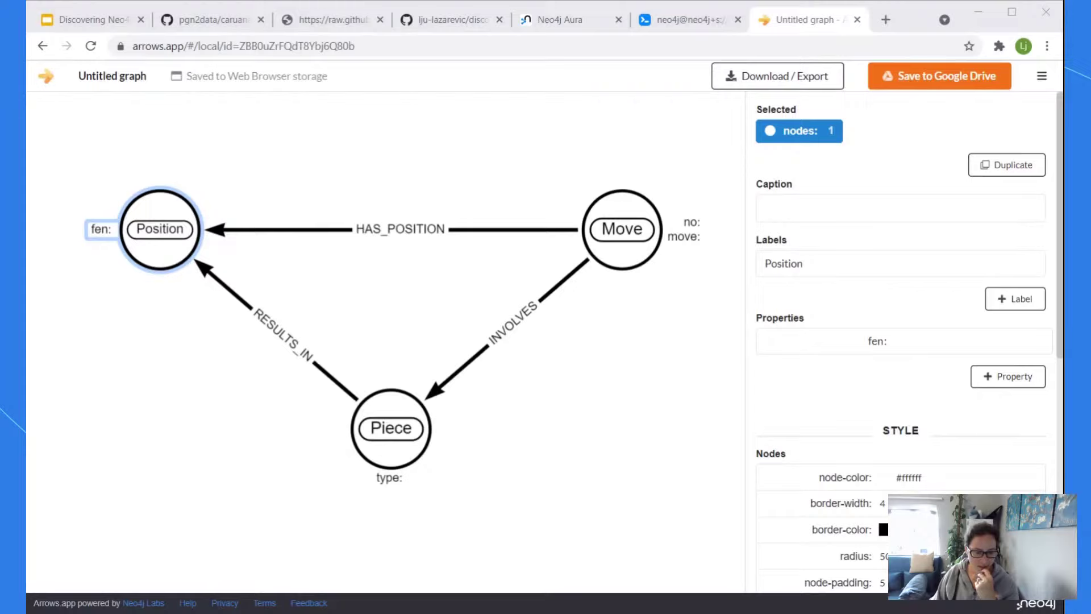
left_click(607, 405)
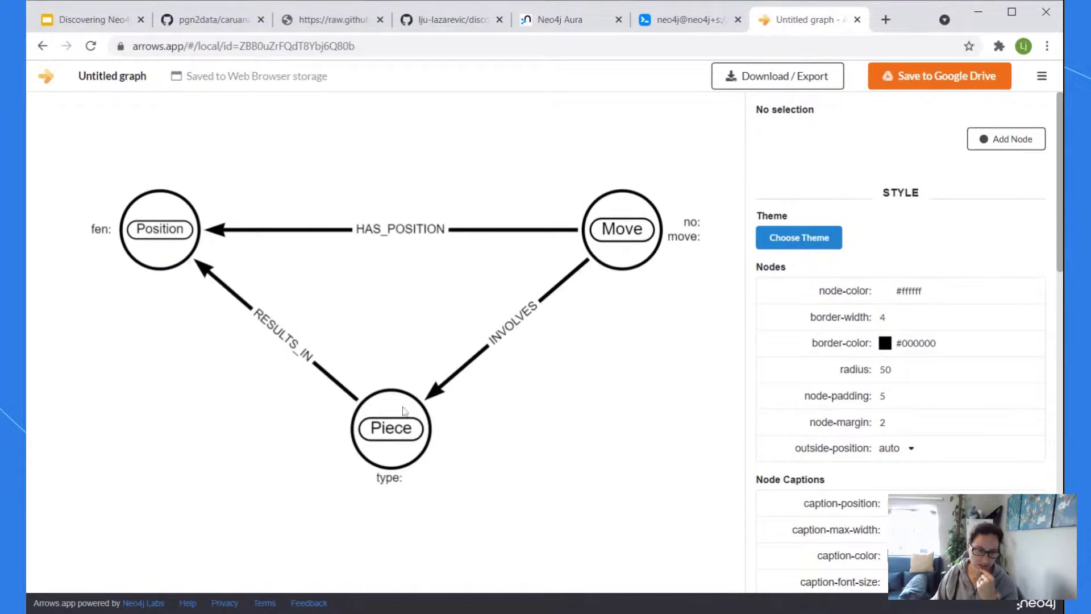
Add a property named colour to the Move node
left_click(624, 265)
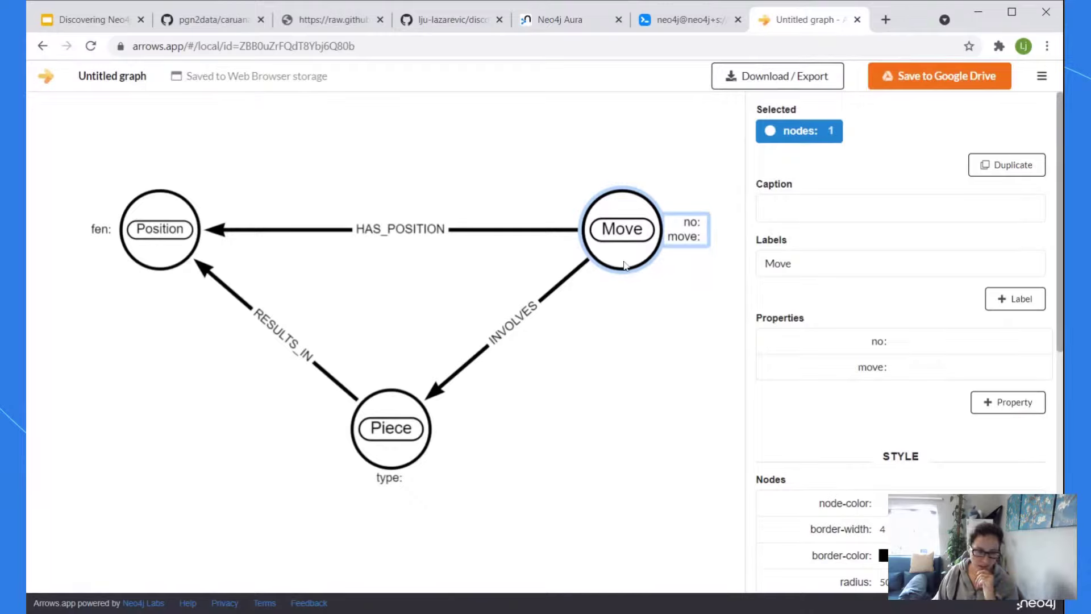
left_click(622, 357)
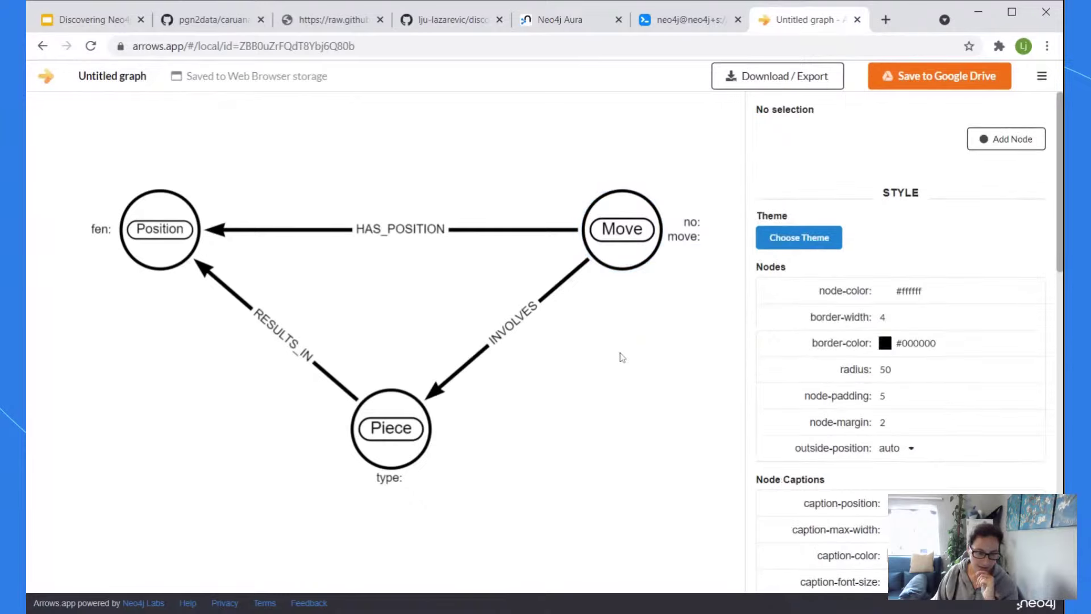
left_click(618, 227)
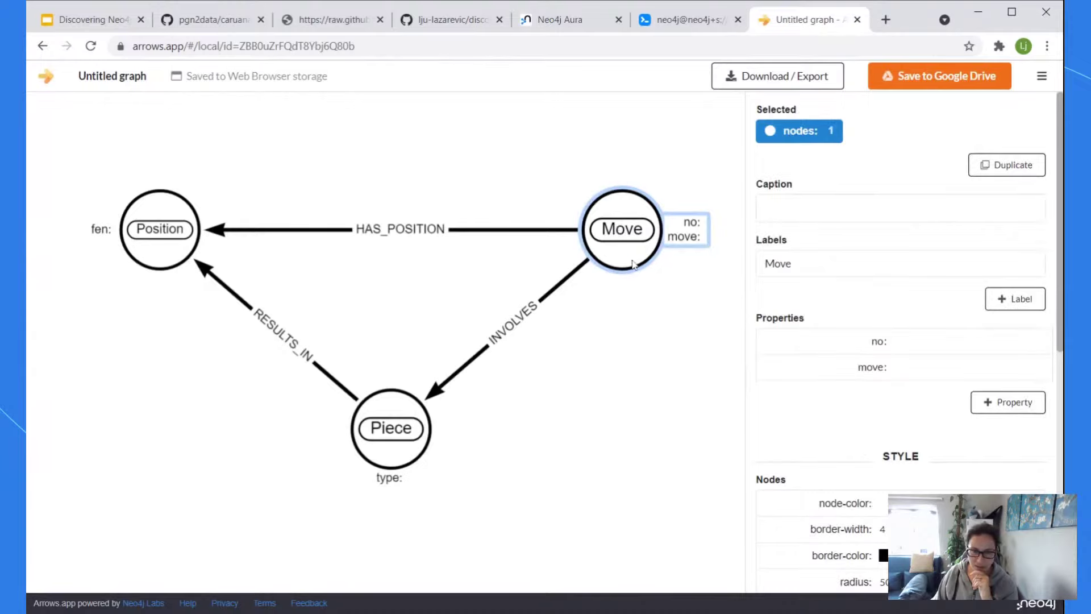
mouse_move(797, 257)
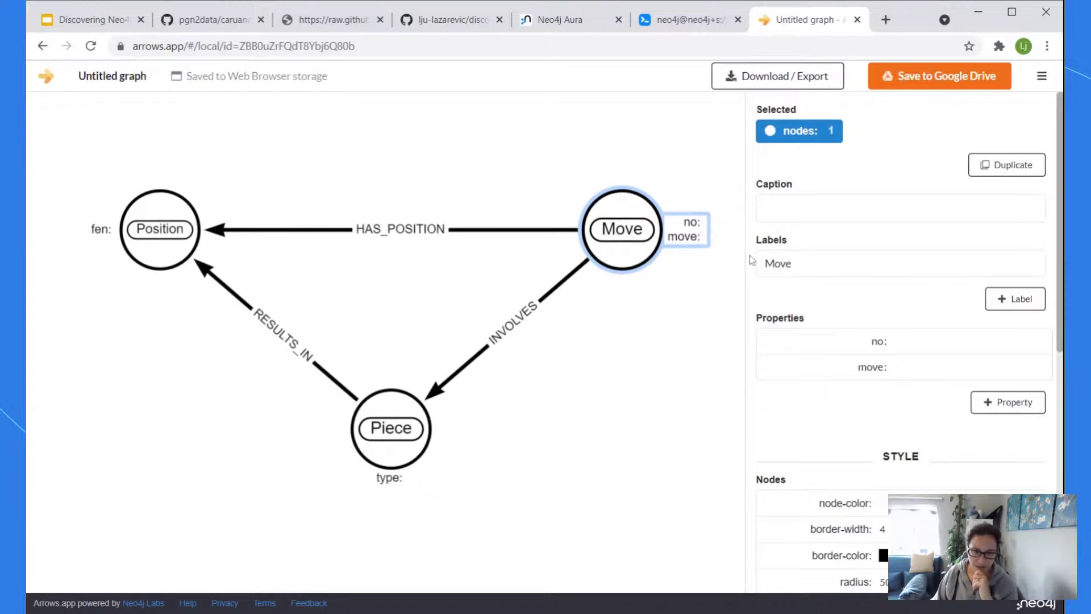
mouse_move(926, 268)
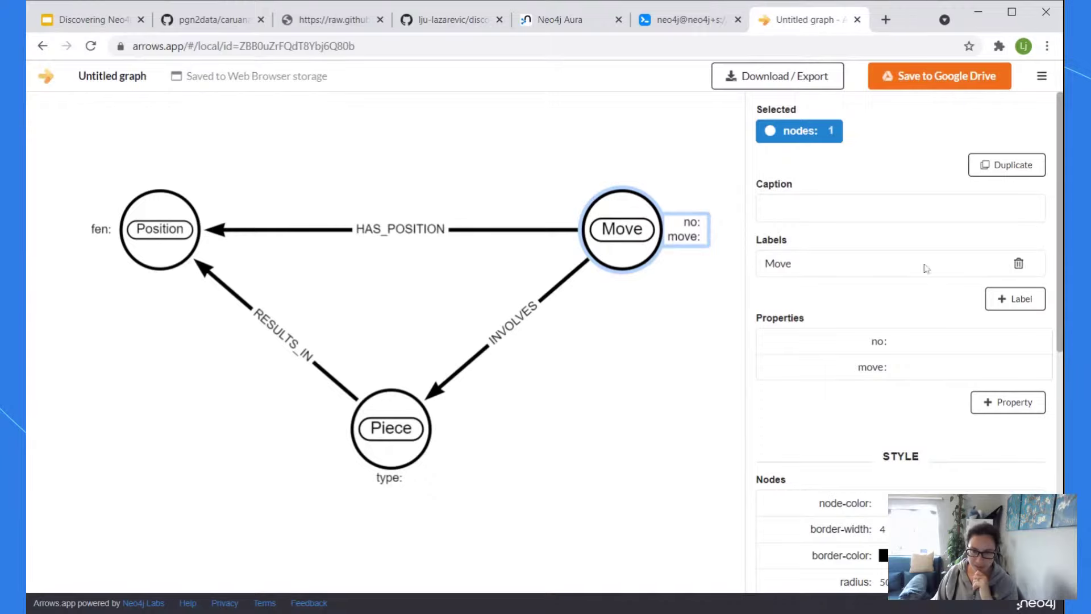
left_click(1007, 402)
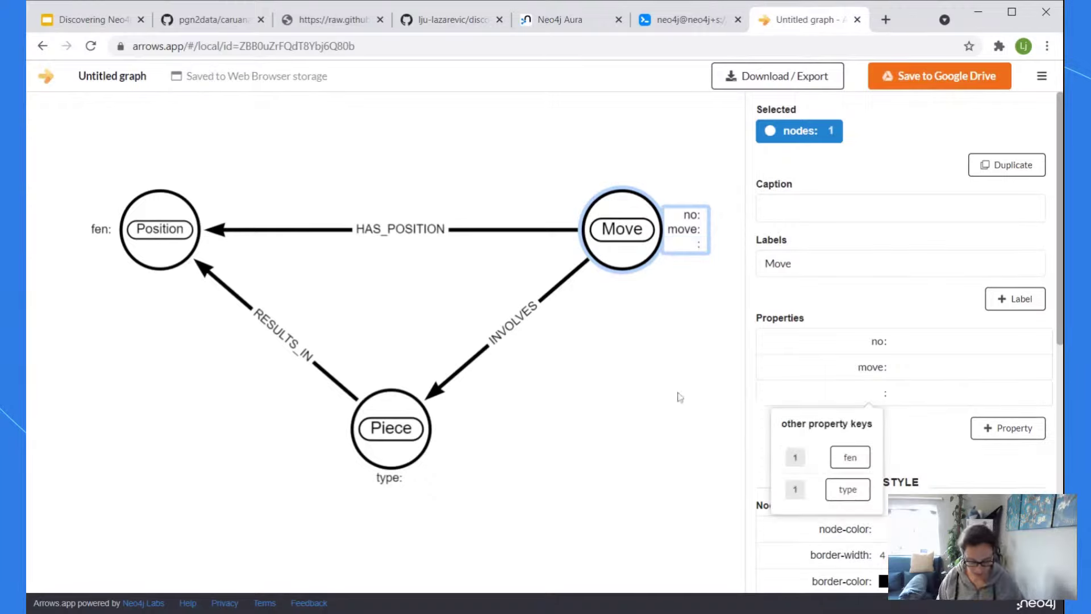
type("col")
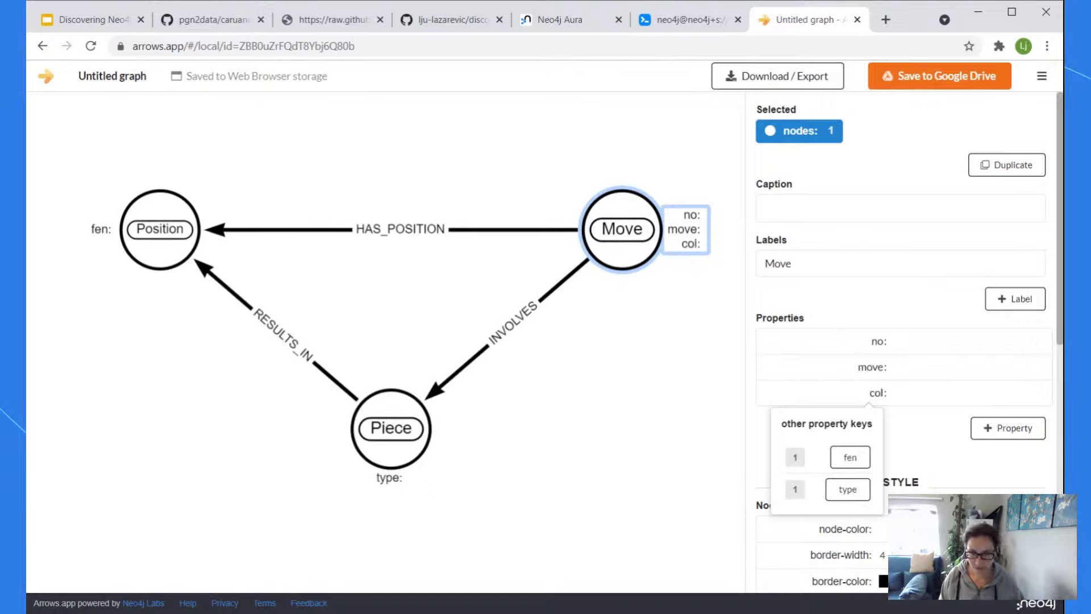
type("our")
left_click(677, 395)
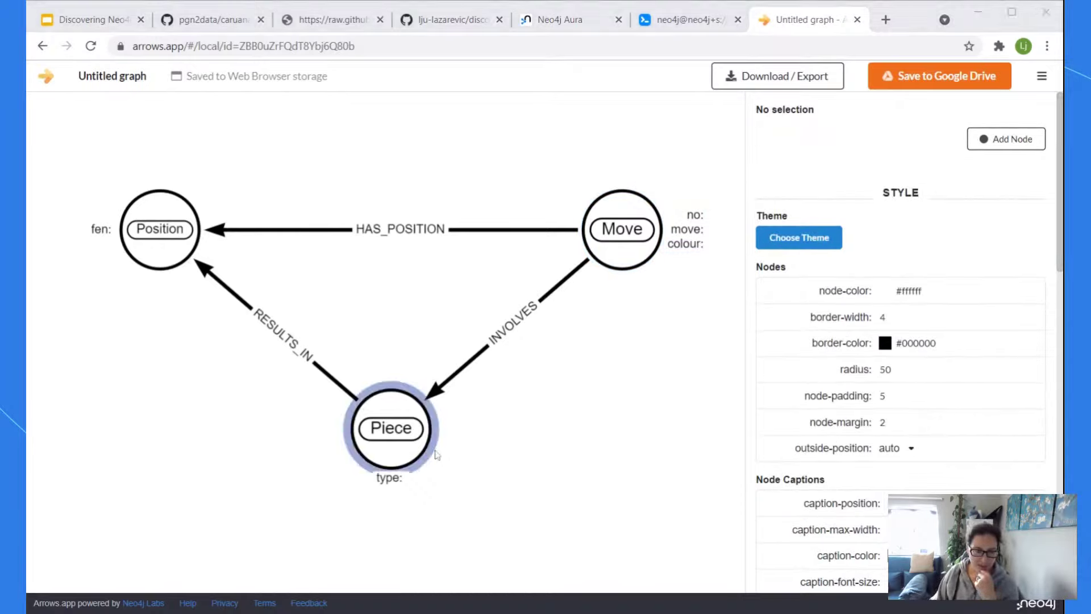
left_click(613, 234)
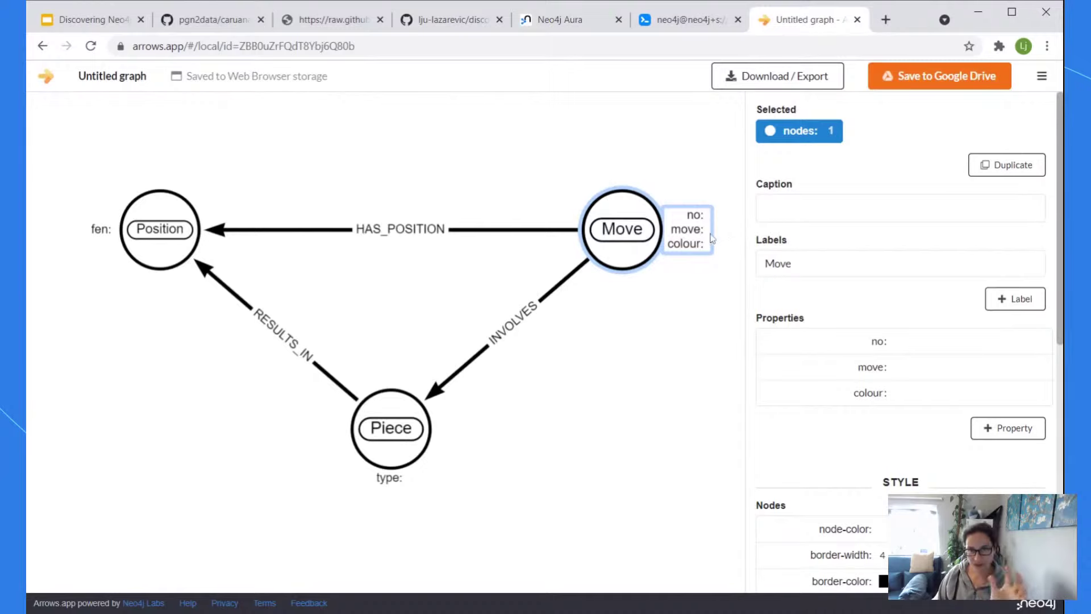
left_click(665, 370)
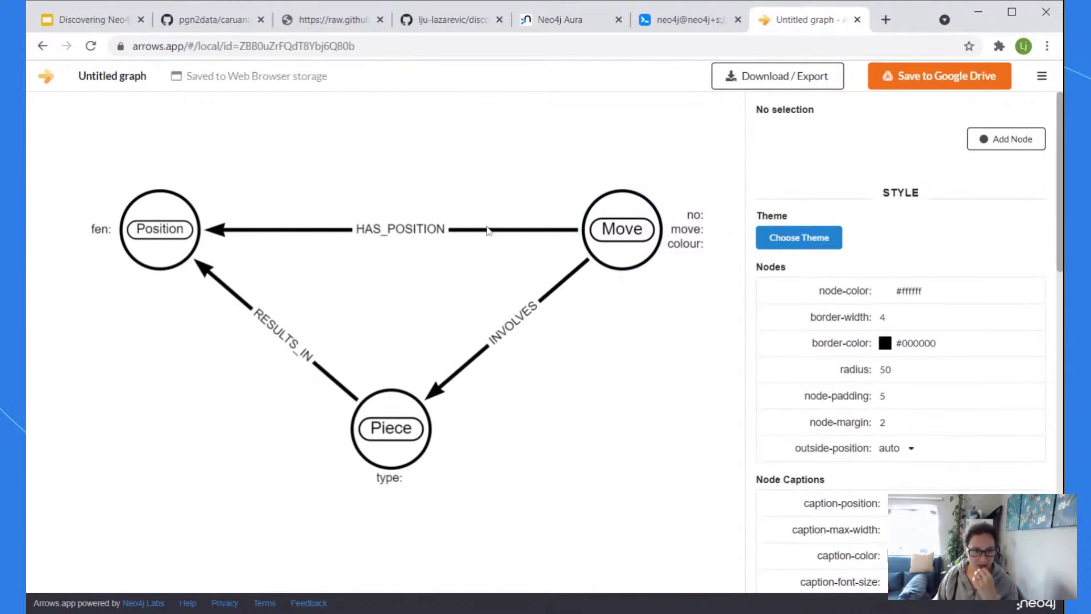
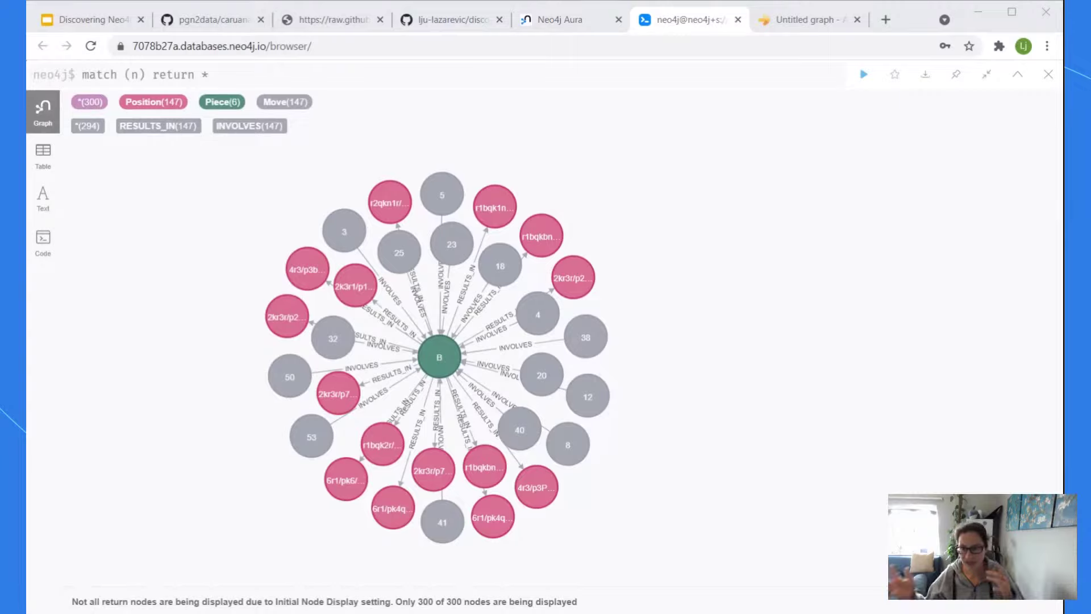
left_click(711, 208)
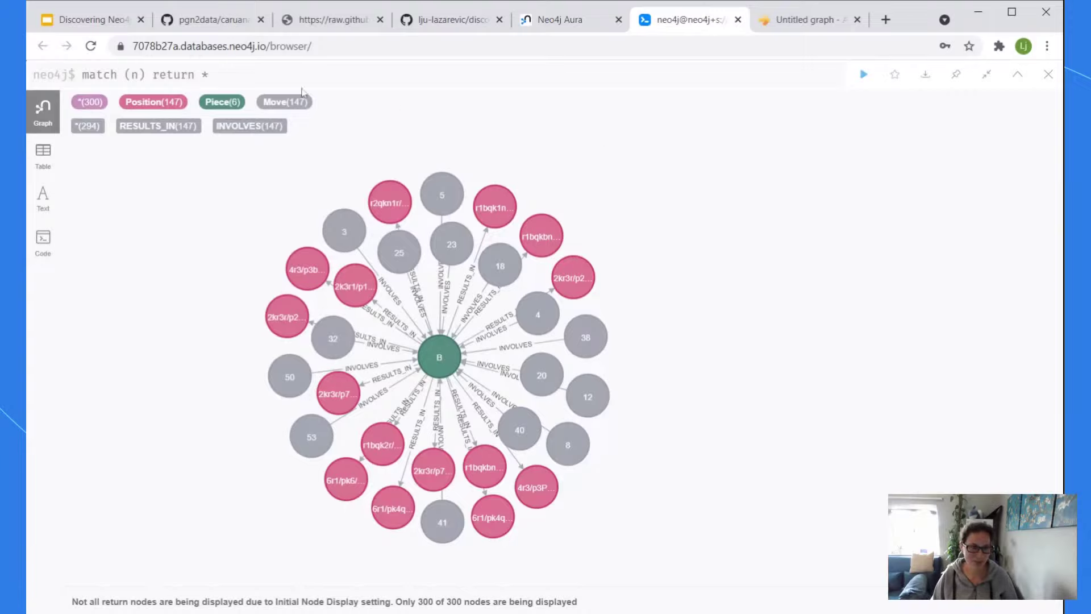
mouse_move(437, 385)
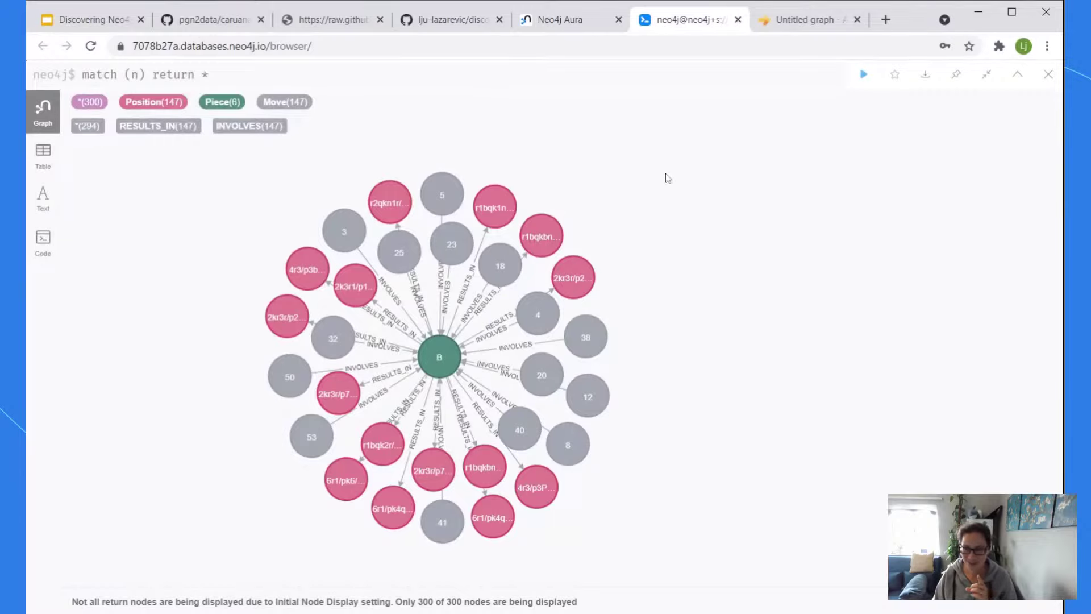
Open the Discover Aura Free database in Neo4j Bloom and connect with username neo4j and the database password
left_click(570, 30)
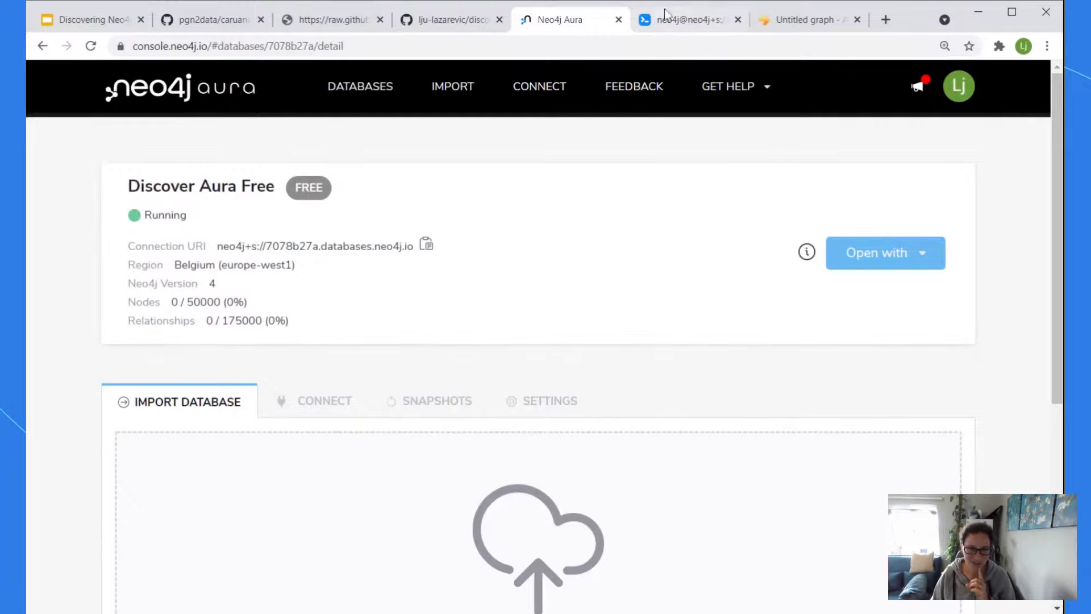
left_click(903, 265)
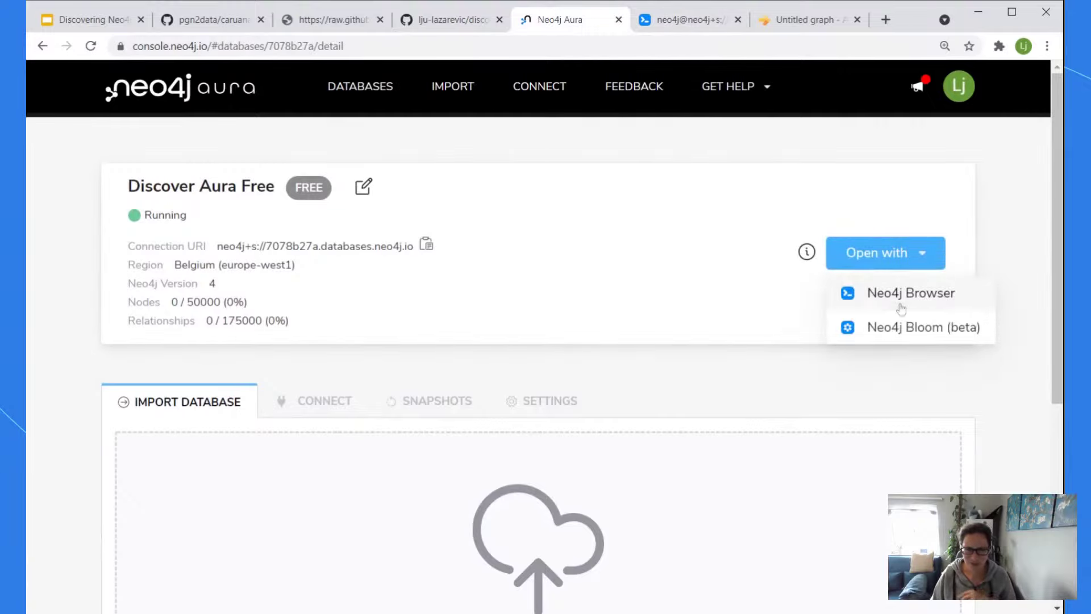
left_click(919, 330)
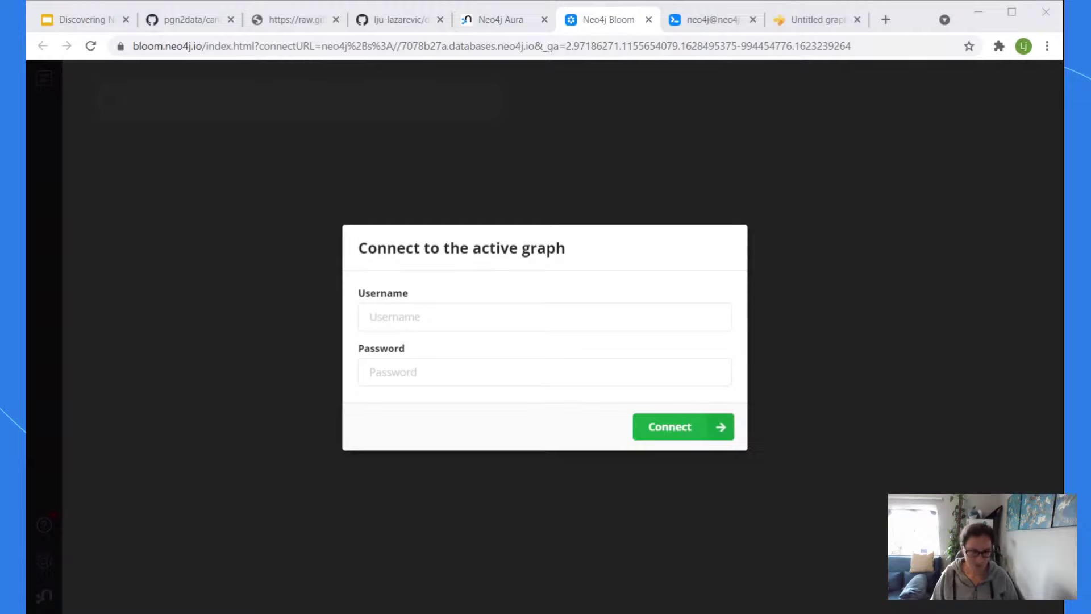
left_click(396, 317)
type("neo4j")
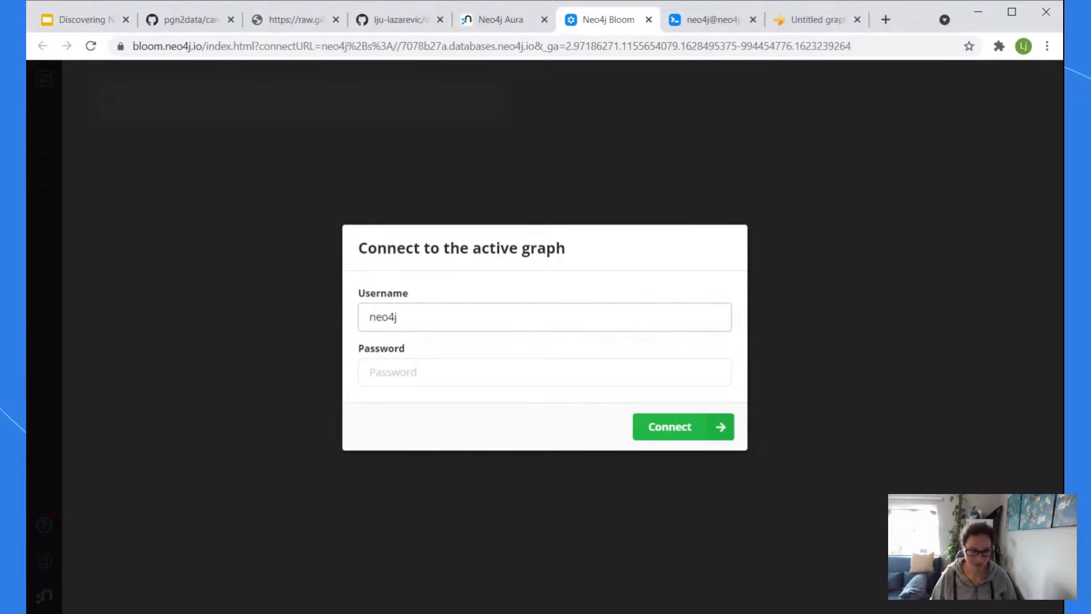
left_click(539, 369)
key("ctrl+v")
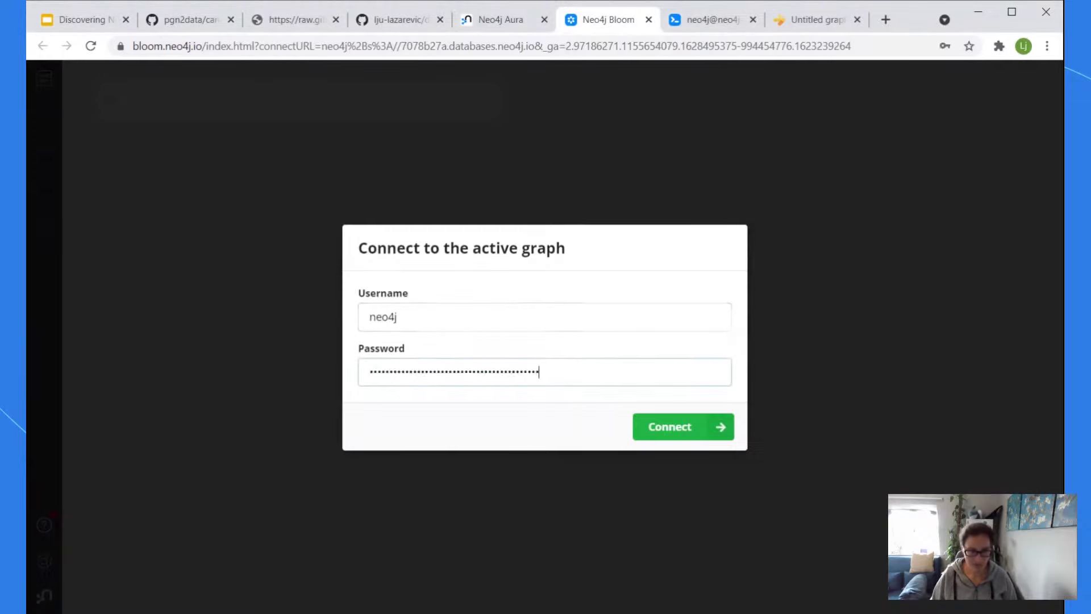
left_click(682, 427)
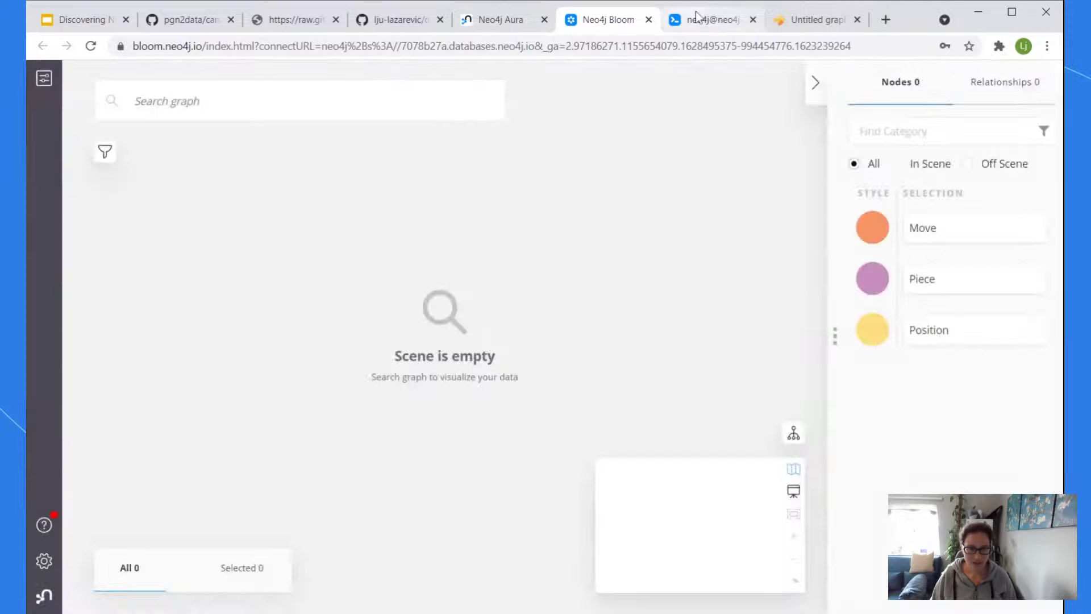
Switch back to Neo4j Browser and query the Piece nodes from the database's node labels
left_click(716, 21)
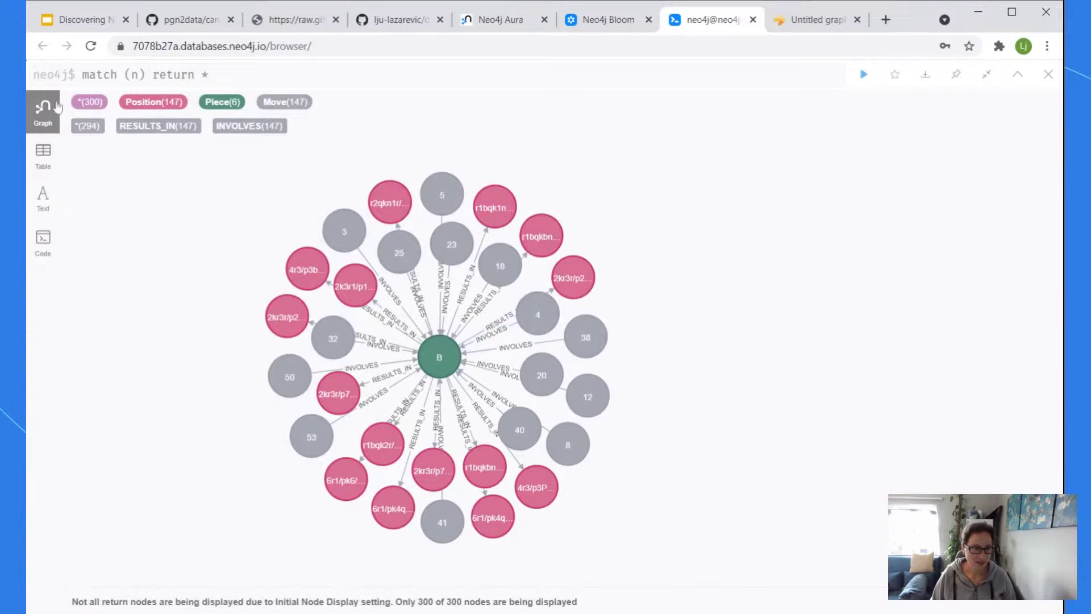
left_click(987, 74)
left_click(59, 101)
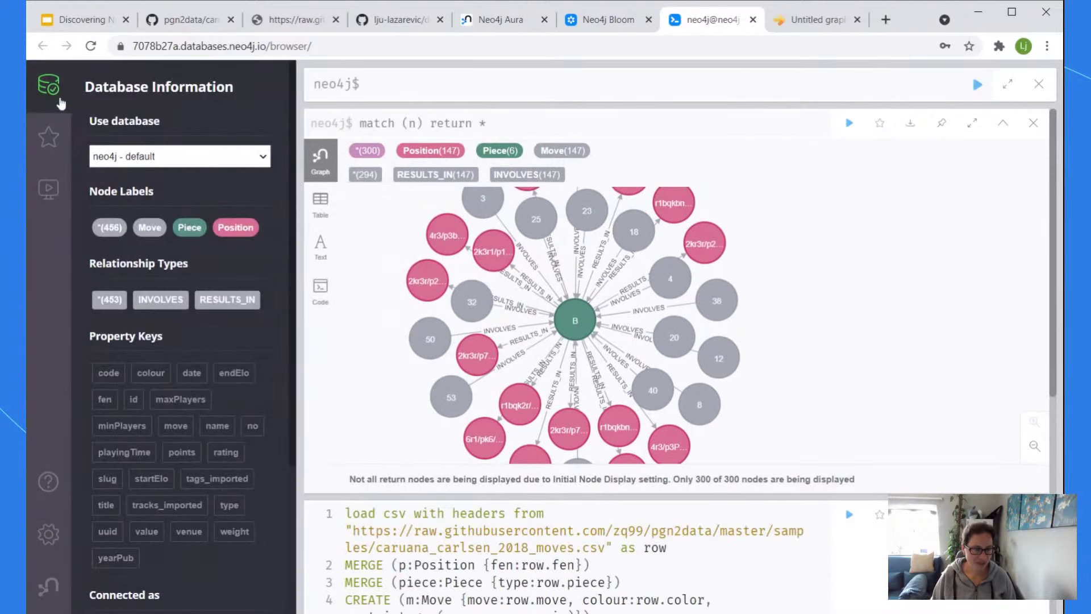
left_click(197, 228)
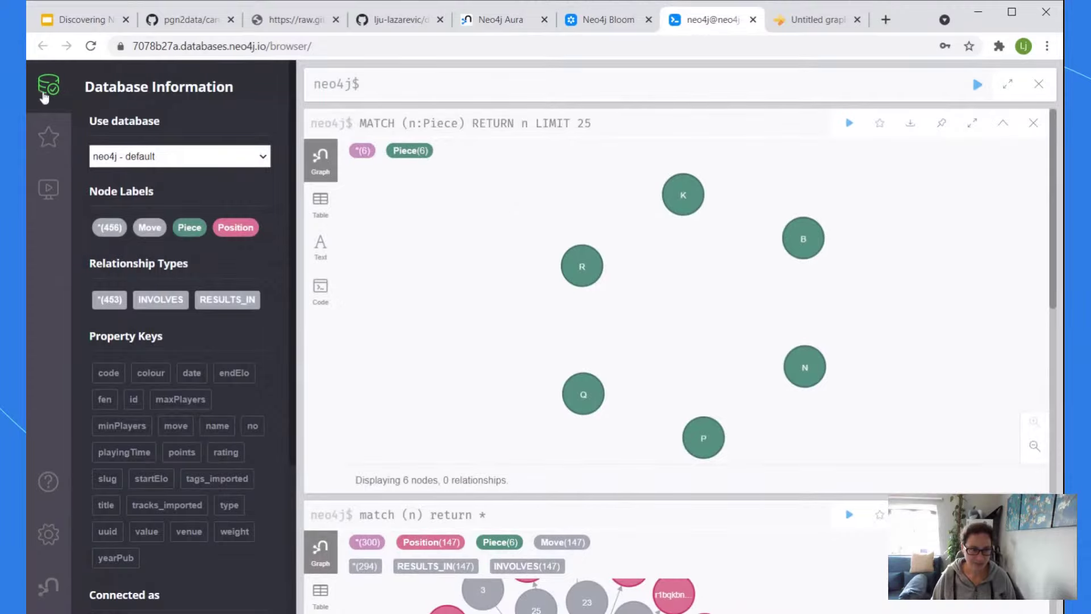
left_click(44, 94)
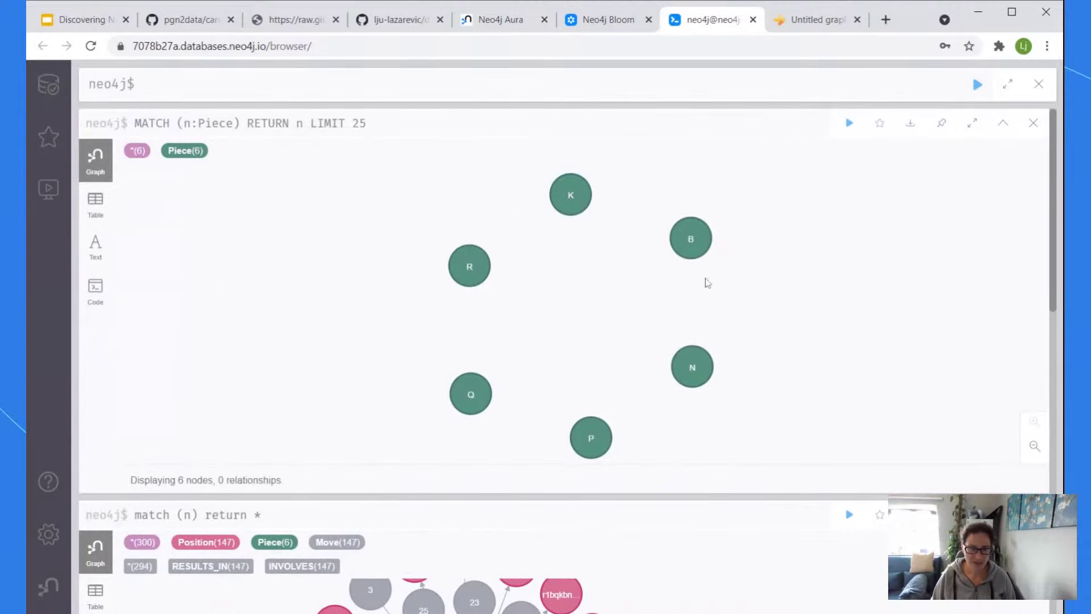
Expand the neighbours of the B, R, N and P pieces and one other Piece node in full screen, then close that result
double_click(691, 238)
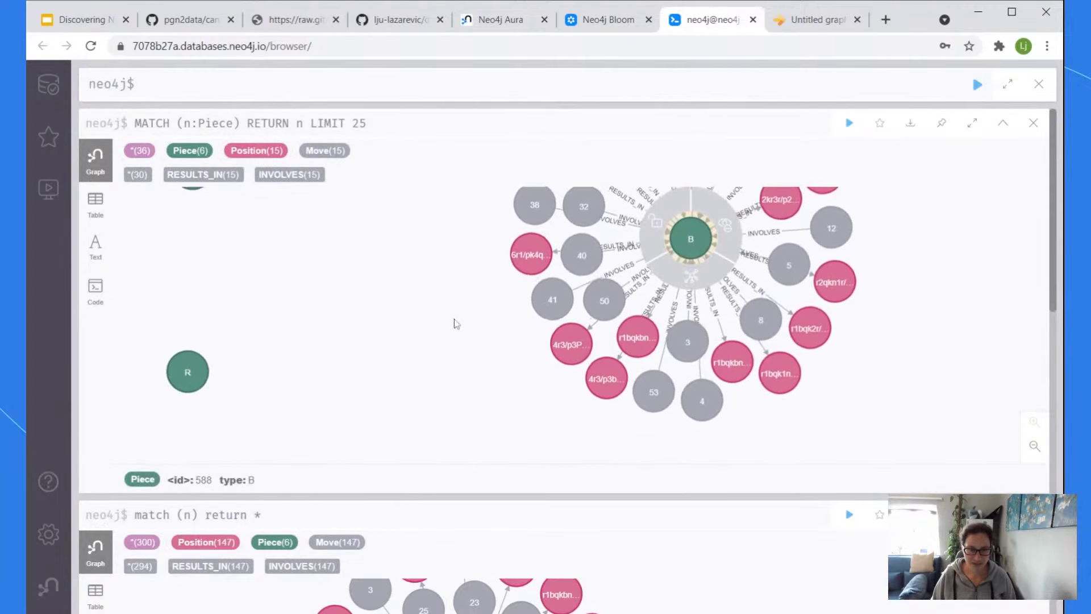
double_click(191, 385)
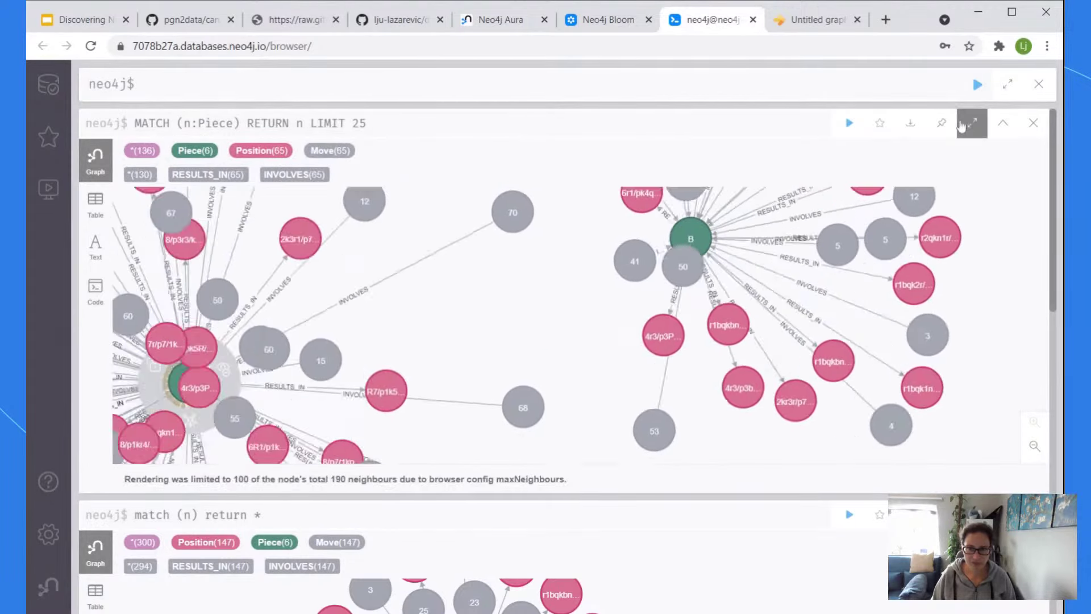
left_click(972, 124)
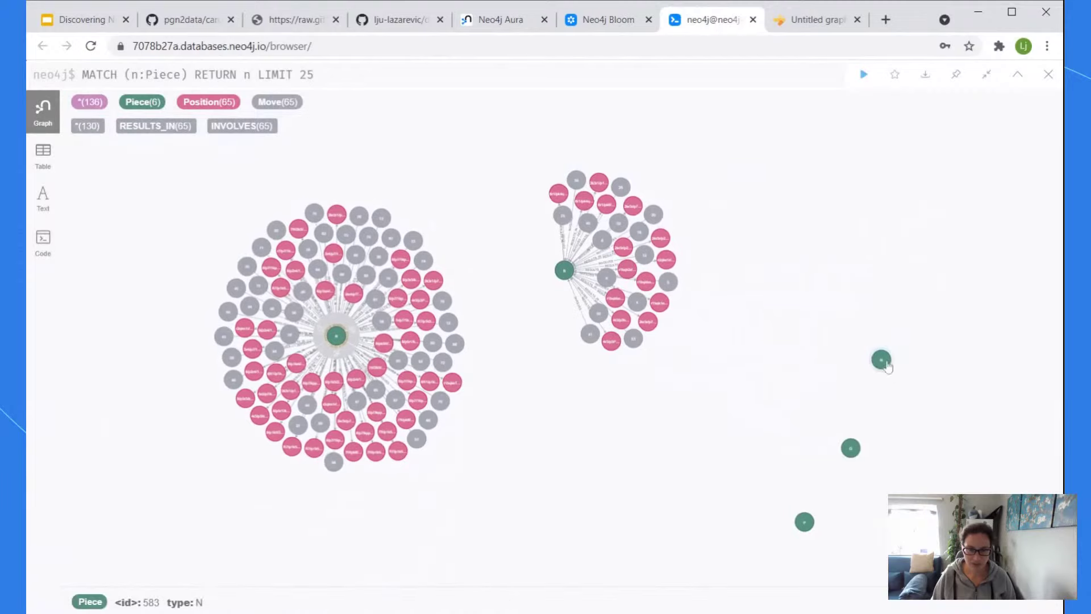
double_click(885, 363)
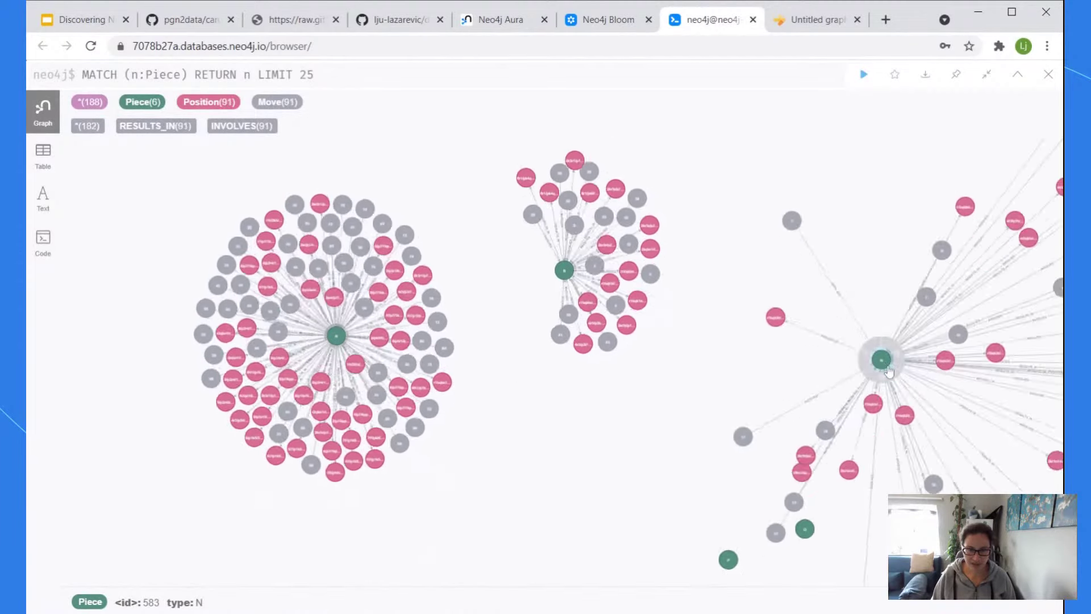
left_click_drag(648, 524, 648, 370)
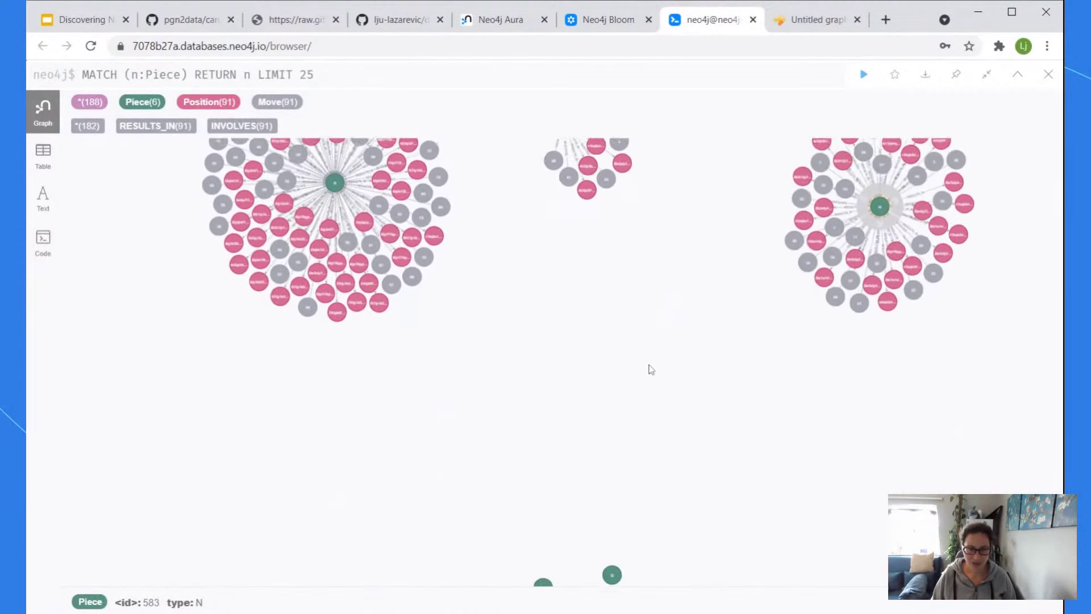
double_click(605, 546)
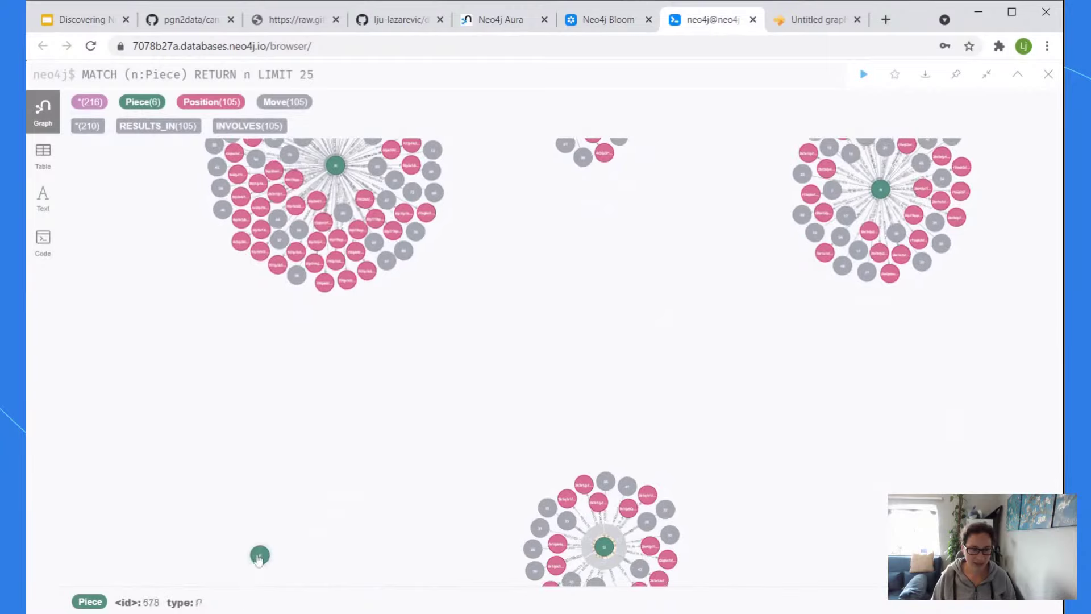
left_click_drag(254, 564, 400, 371)
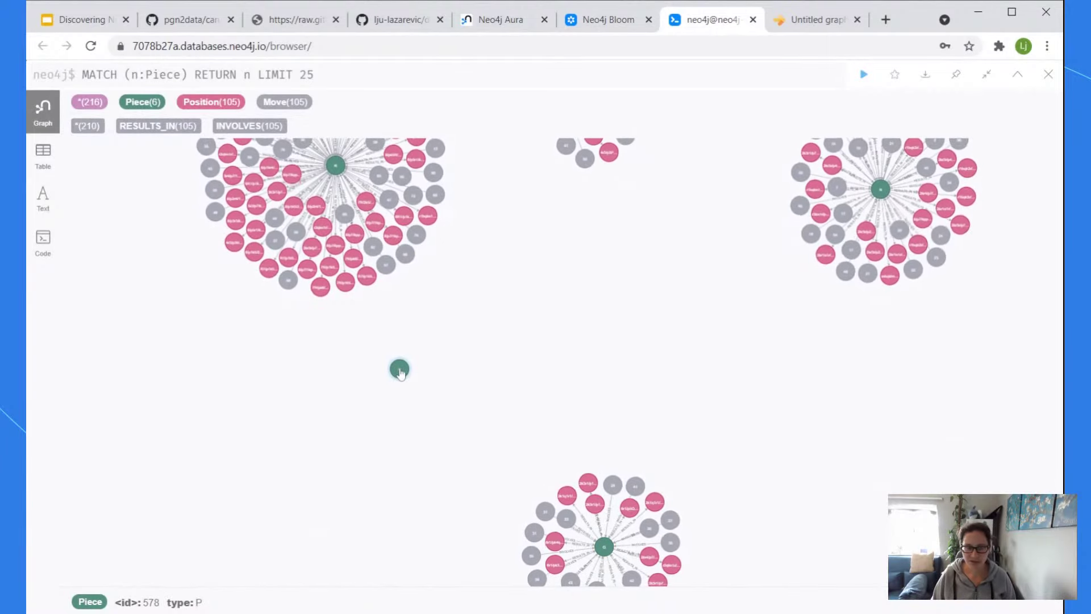
left_click(400, 370)
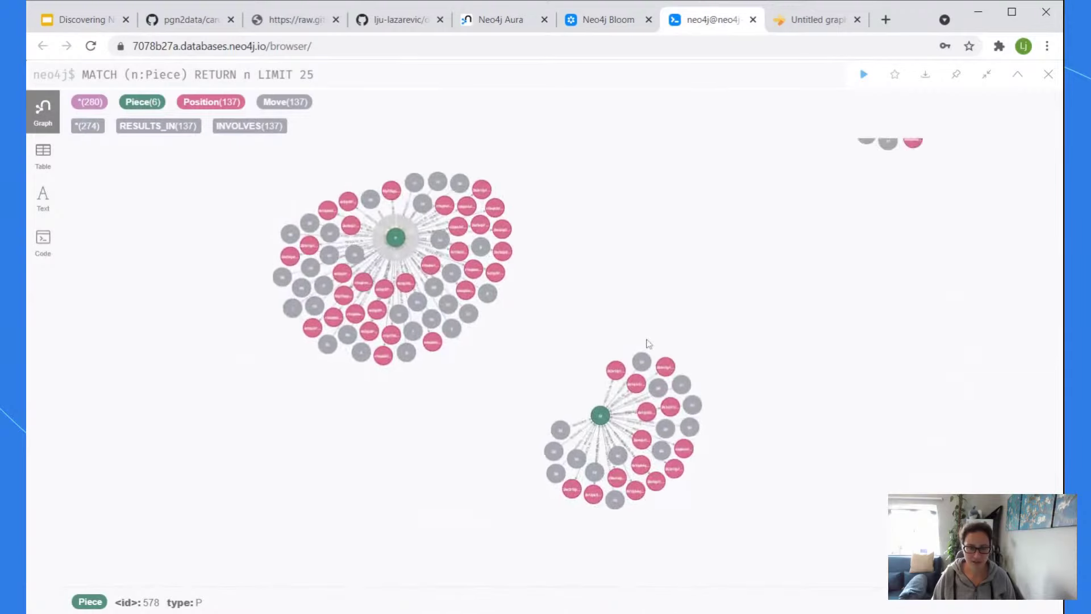
left_click(1048, 74)
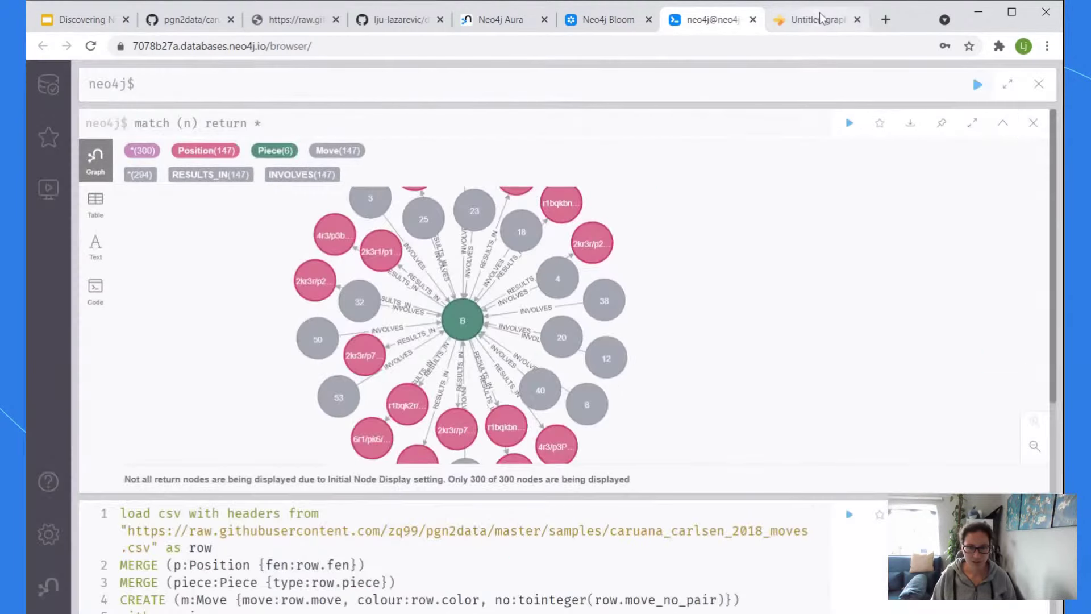
Try searching Neo4j Bloom for the pattern Piece Position Piece, then close Bloom
left_click(607, 19)
left_click(395, 106)
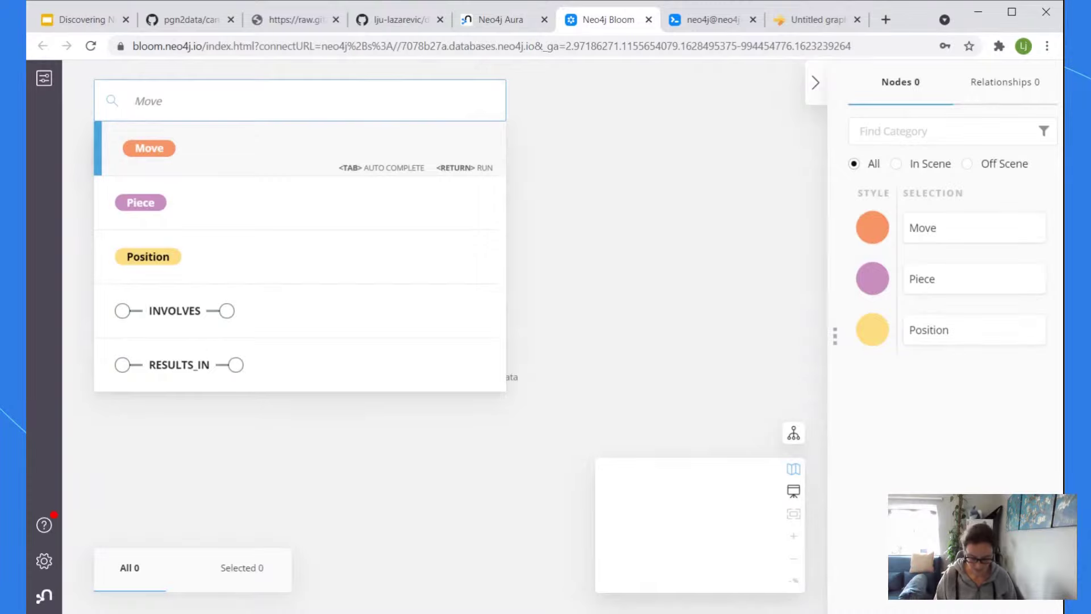
type("Piece")
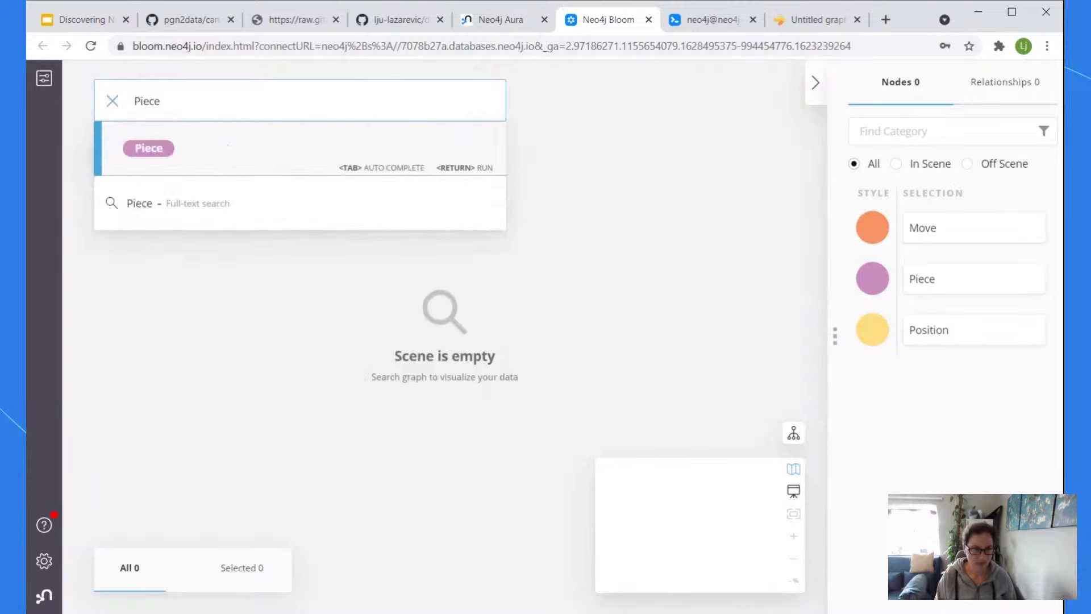
type(" Position")
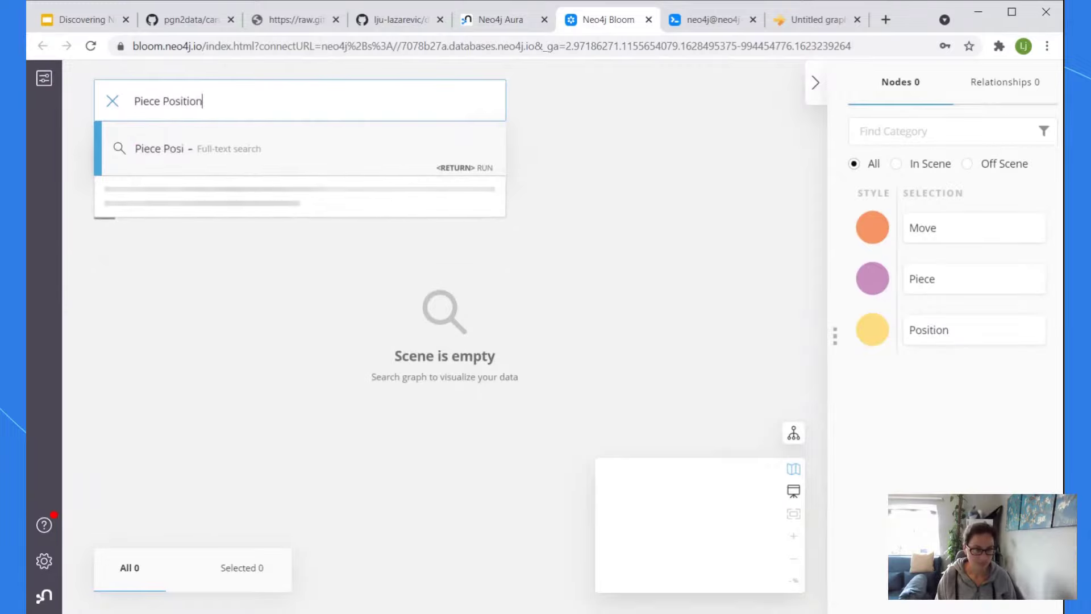
type(" Piece")
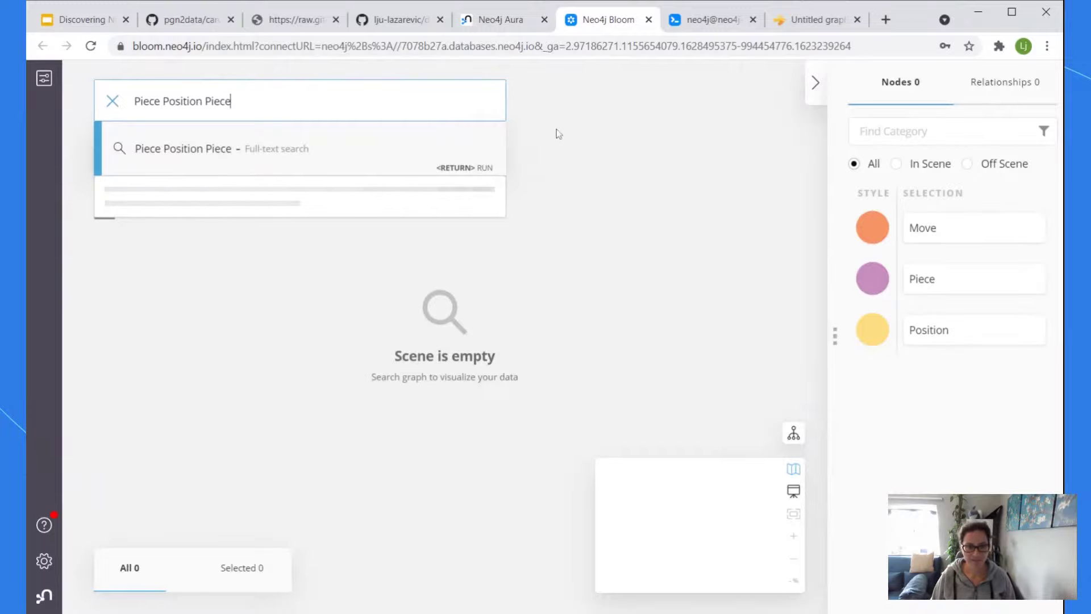
left_click(649, 21)
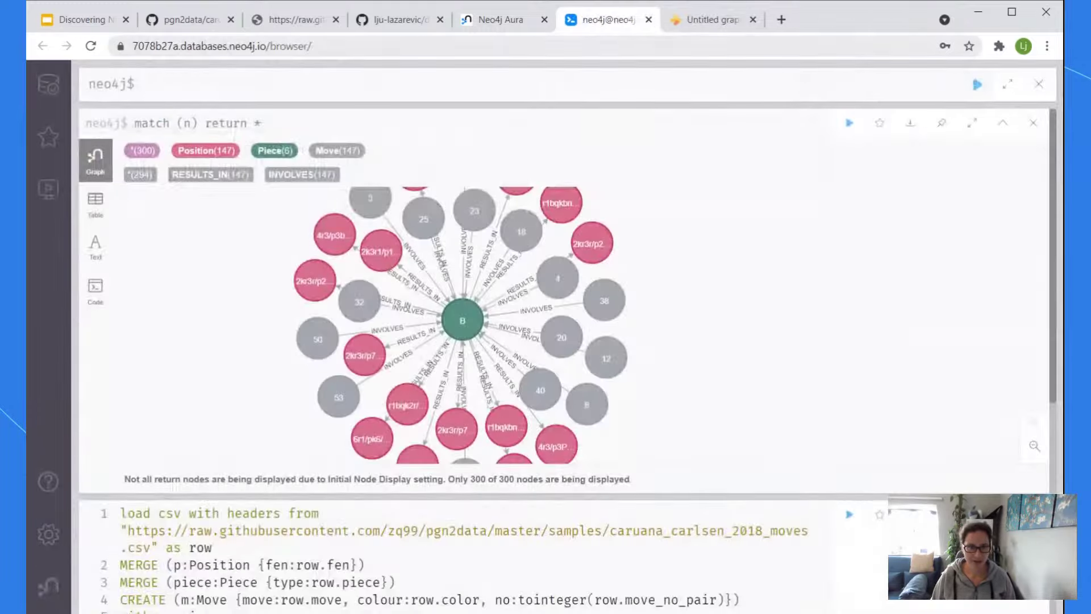
Begin a Cypher query in Neo4j Browser with MATCH (p:Piece)-->() for nodes reached from a Piece
type("MATC")
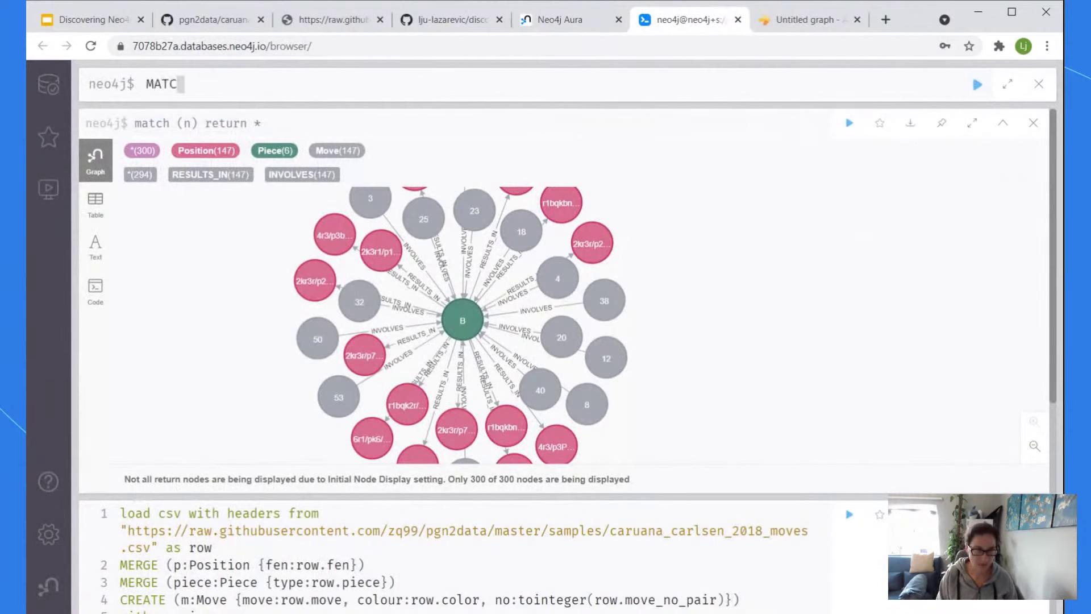
type("H (p:p")
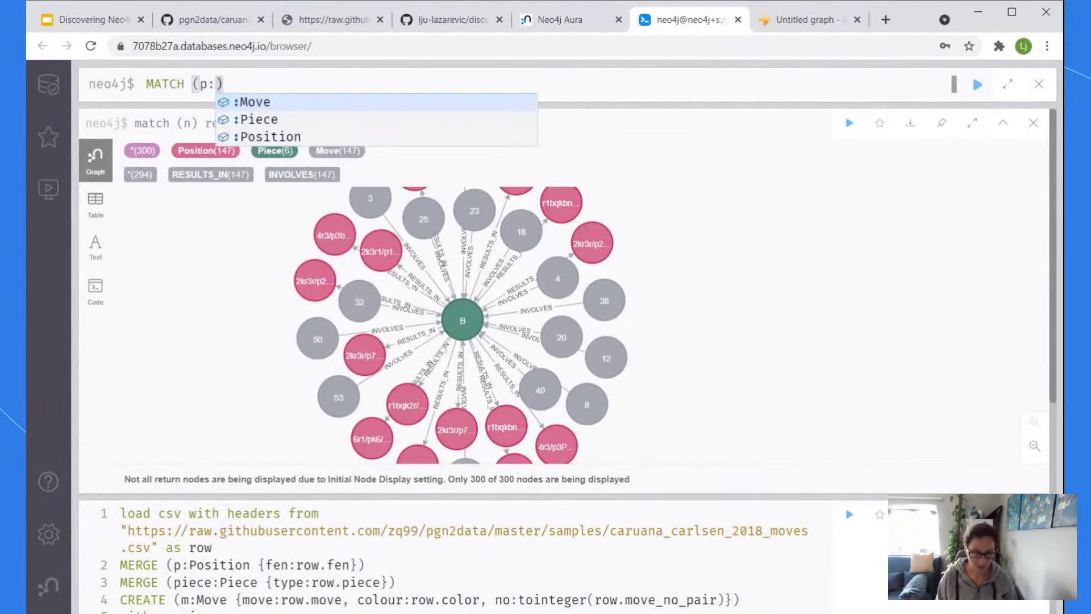
key("Return")
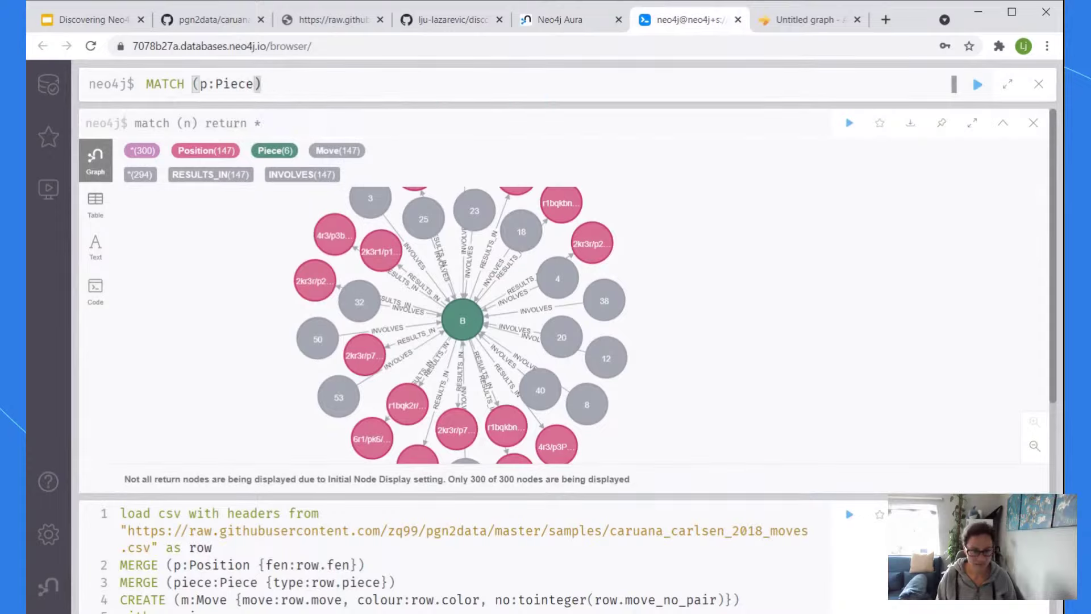
type("-->(")
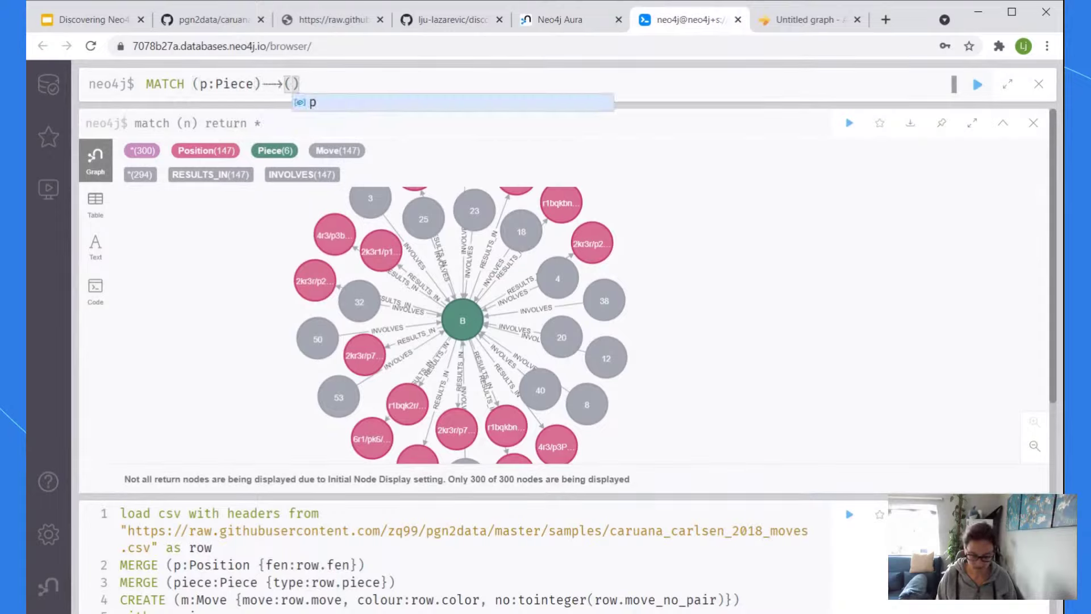
type(")-")
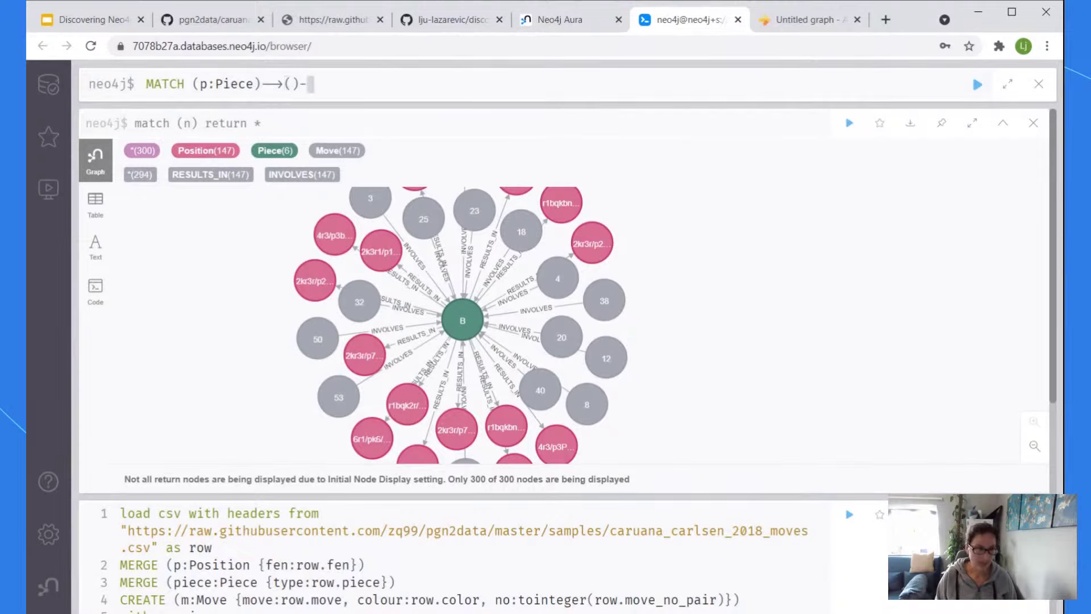
Complete the match pattern with <--(p2:Piece) so that a second Piece points to the same middle node
type("<p1")
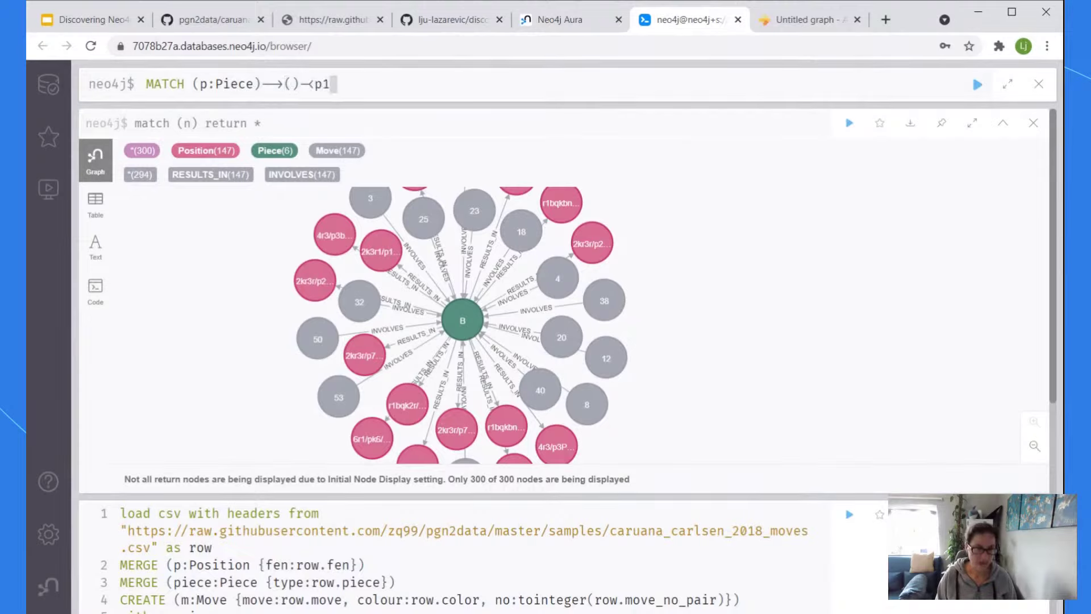
key("BackSpace")
key("BackSpace")
key("BackSpace")
key("BackSpace")
type("<")
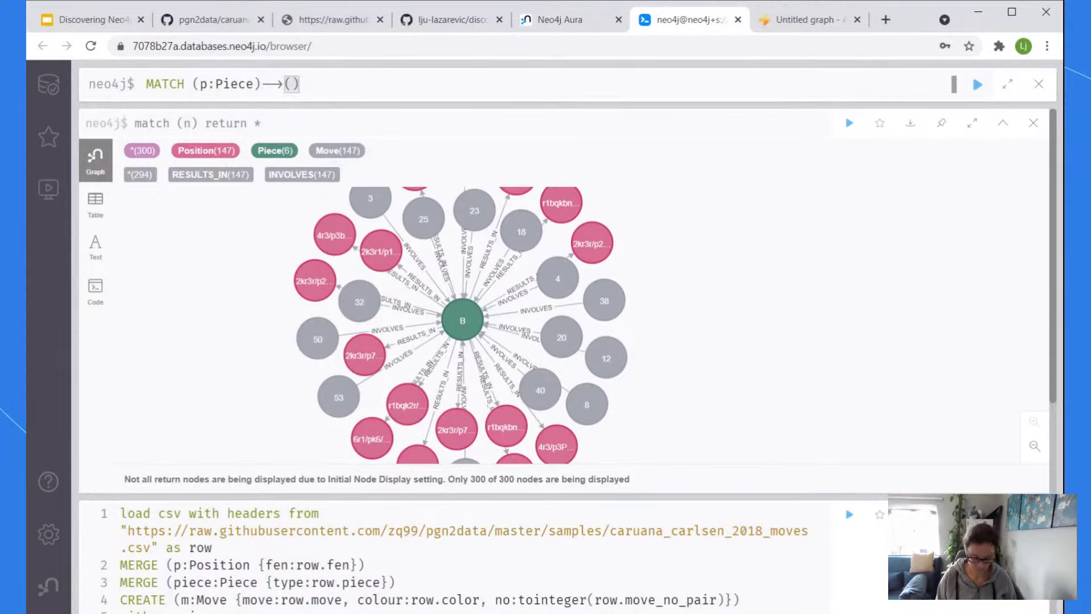
type("--")
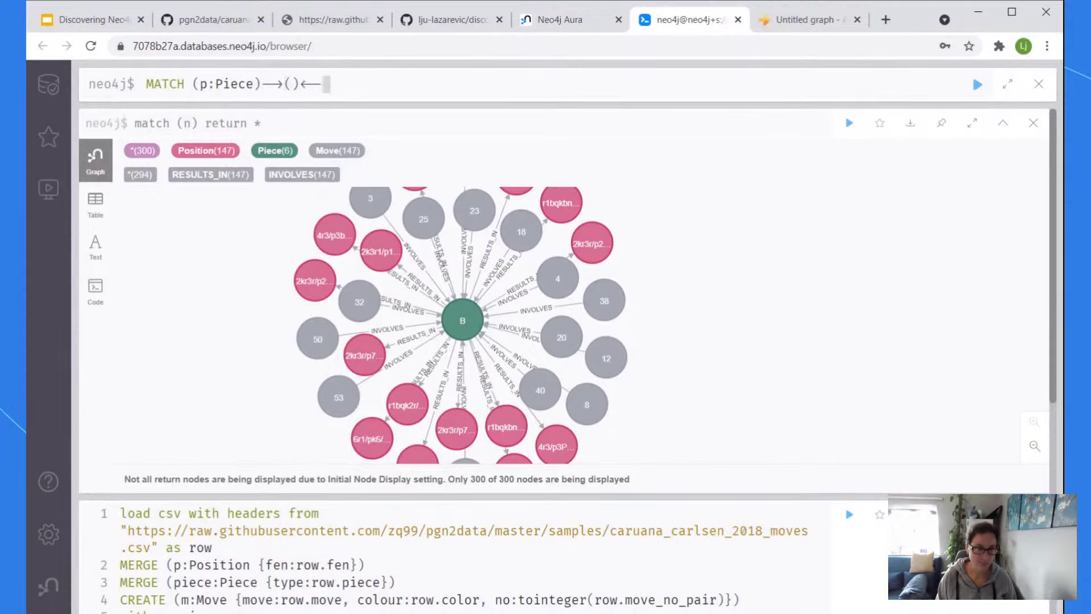
type("(")
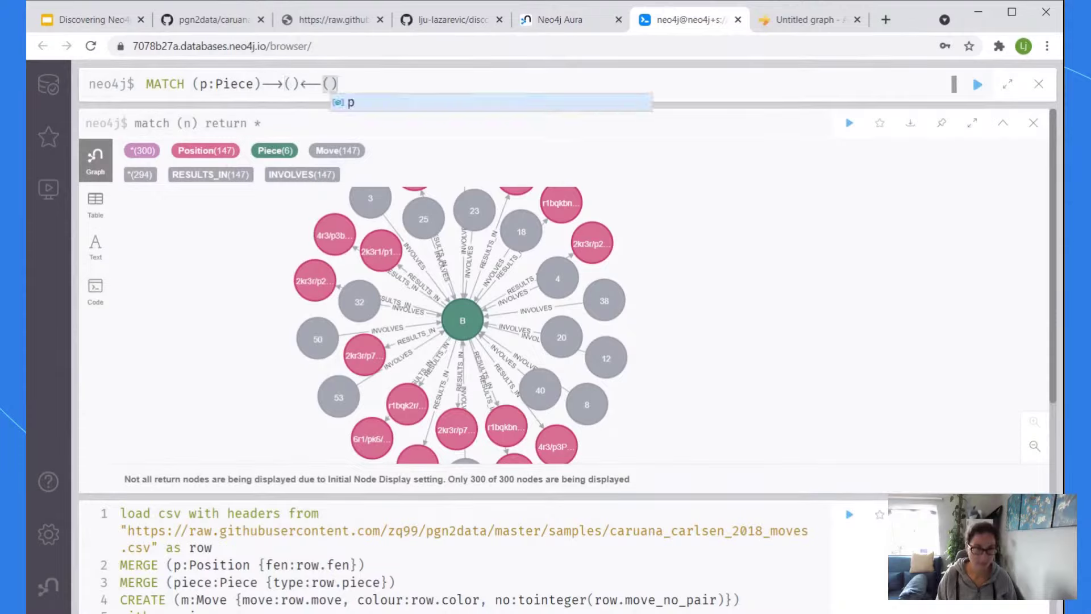
type("p2:P")
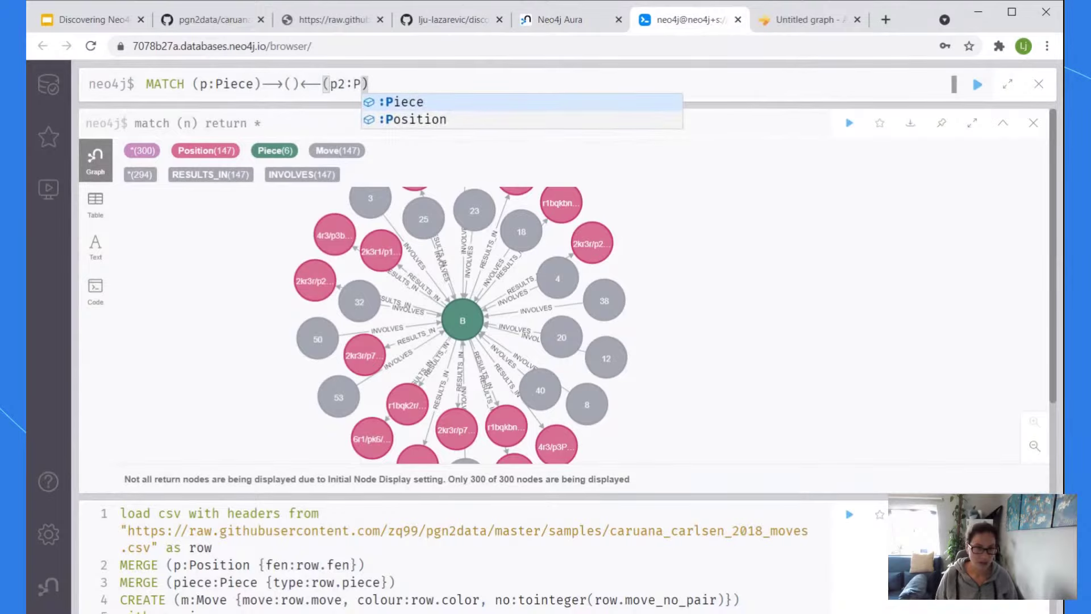
left_click(423, 104)
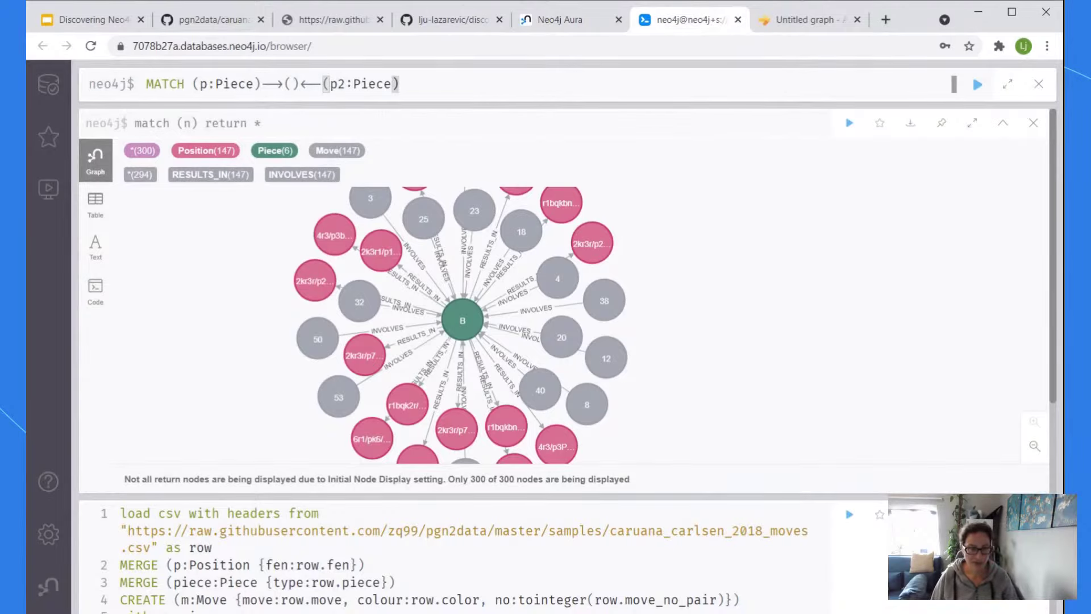
Name the middle node pos in the Piece match pattern, add return pos on a second line and run the query
left_click(291, 84)
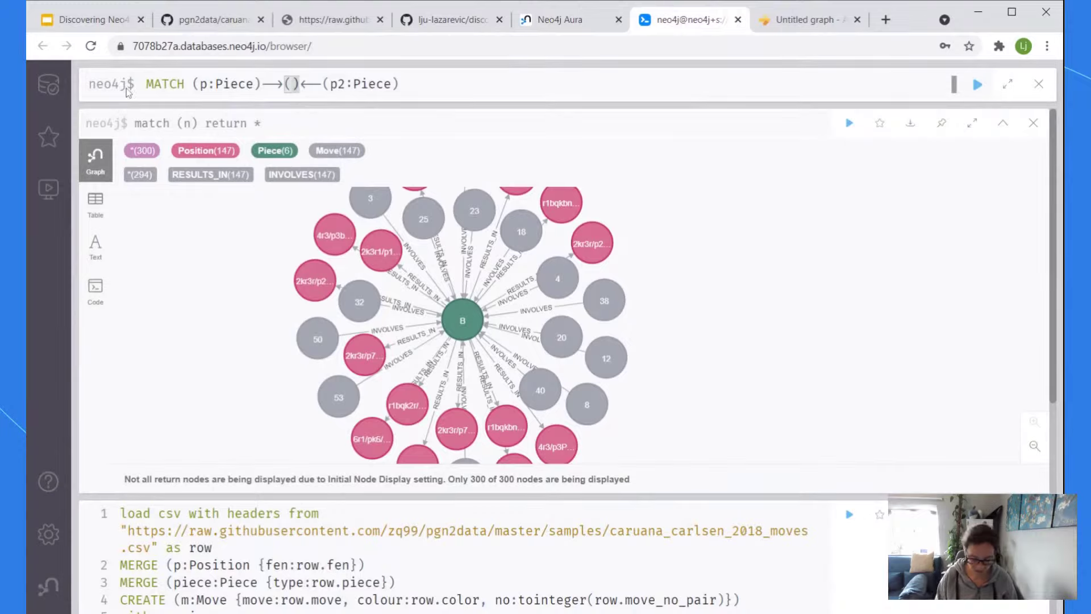
type("pos")
key("End")
key("shift+Return")
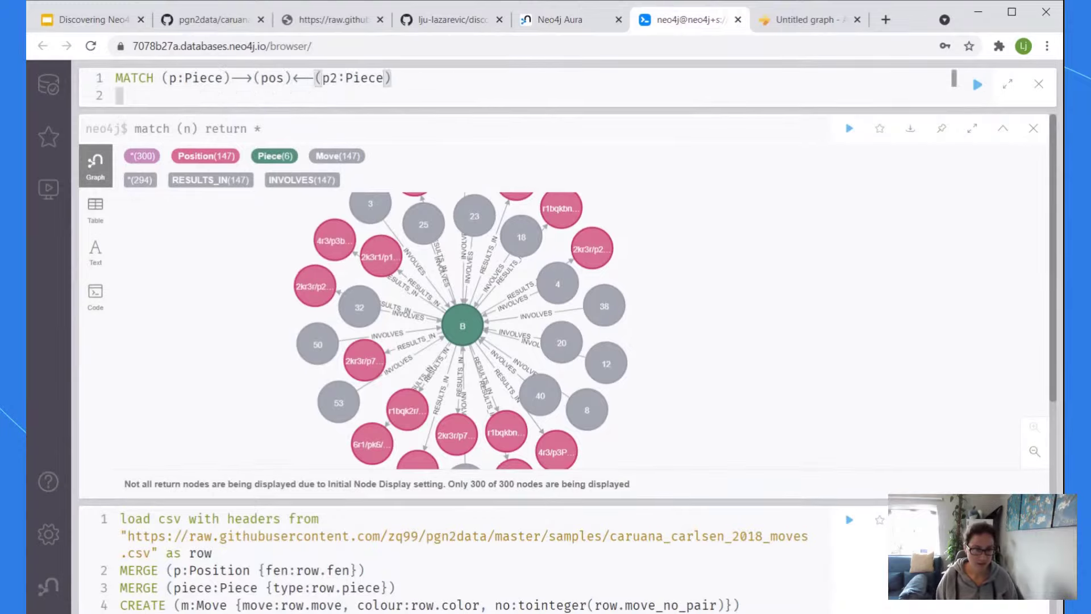
type("return pos")
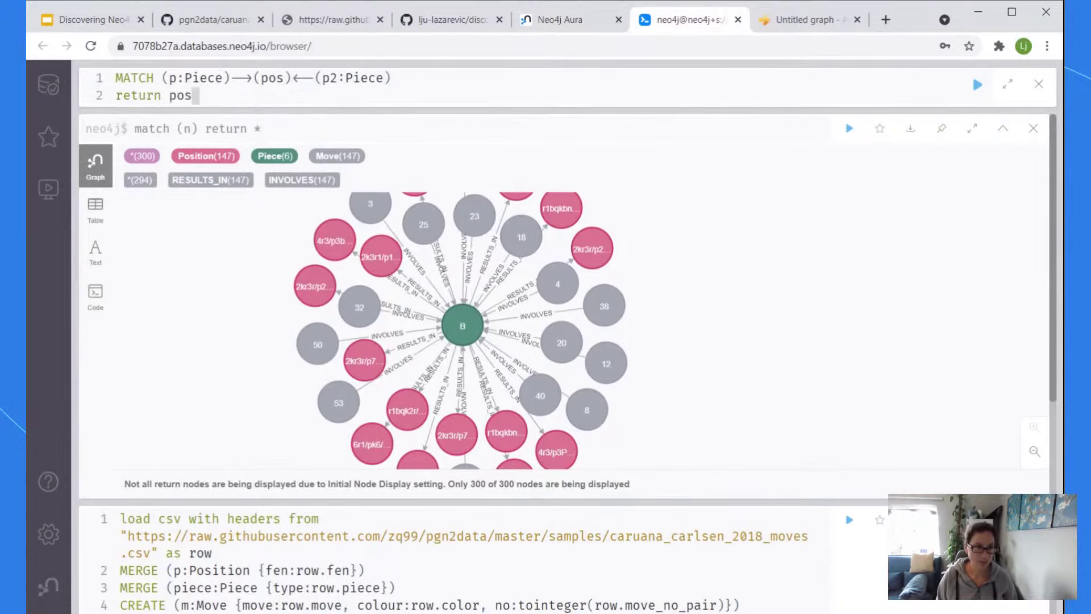
key("Return")
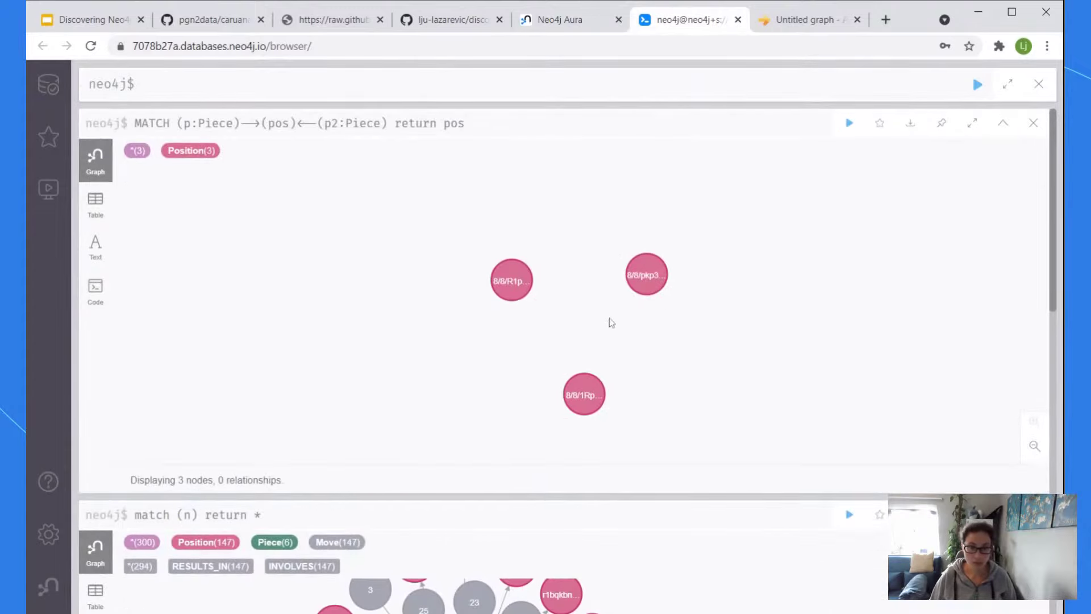
Spread the three Position nodes apart in the new graph result
left_click_drag(524, 284, 431, 247)
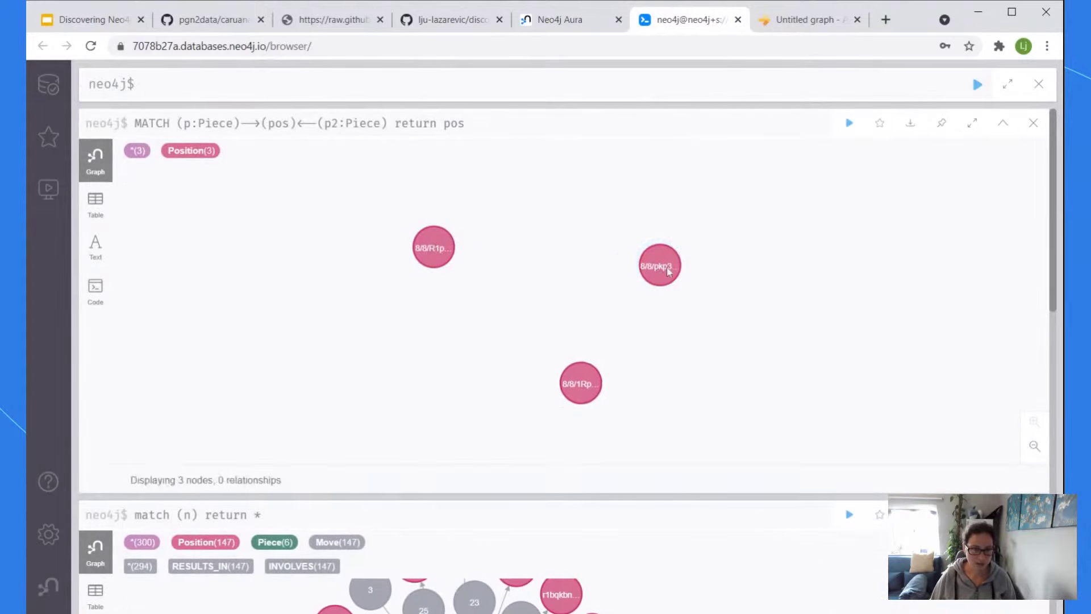
left_click_drag(669, 271, 750, 247)
left_click_drag(583, 357, 604, 360)
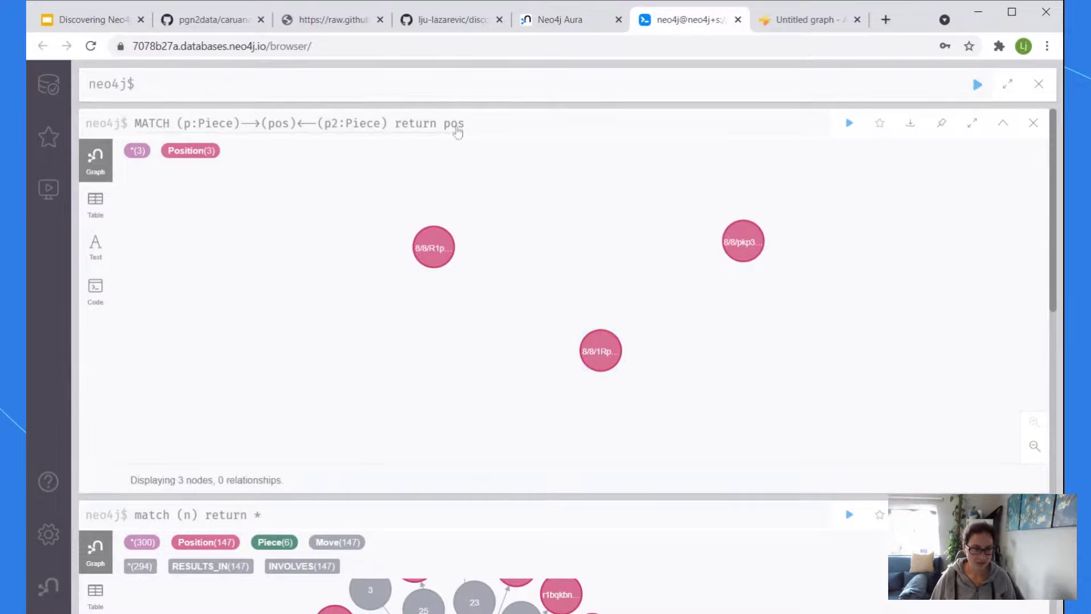
Change the return clause of the executed Piece query from pos to * and rerun it
left_click(458, 130)
key("shift+Left")
key("shift+Left")
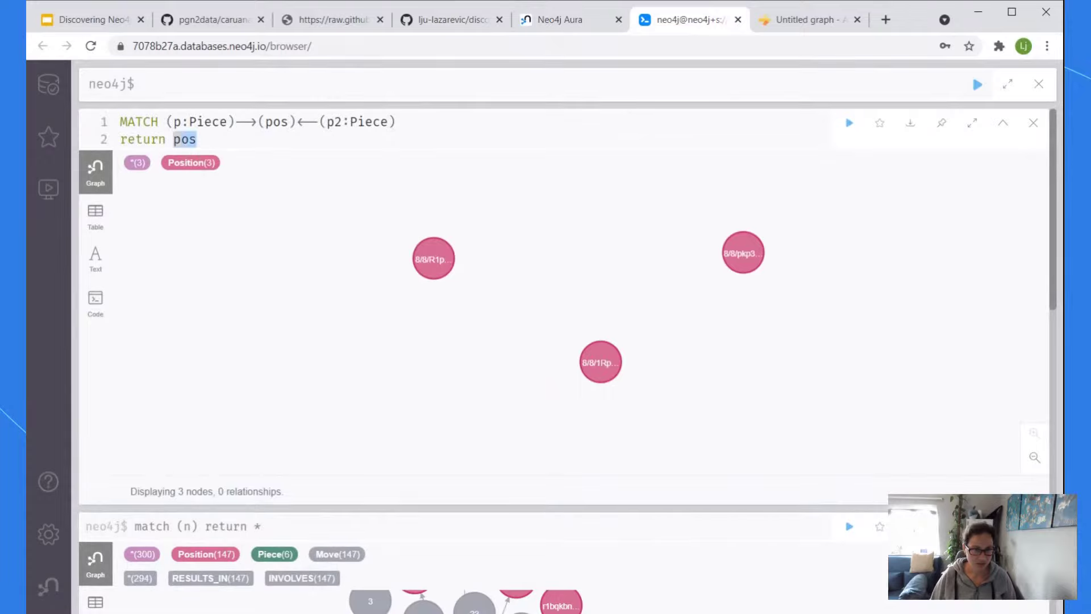
type("*")
key("ctrl+Return")
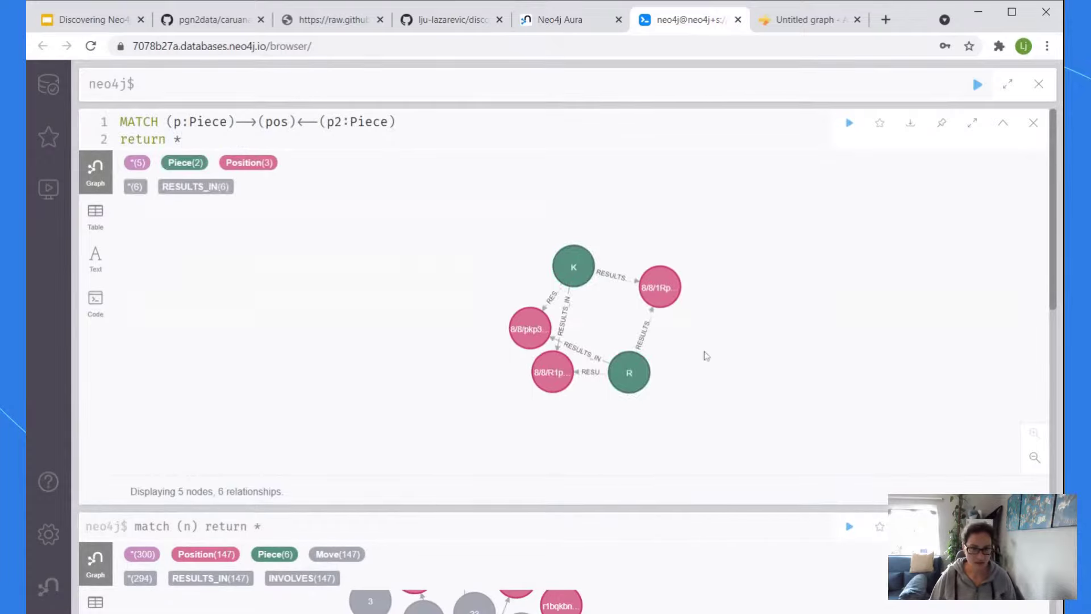
Separate the K and R Piece nodes to opposite sides of the graph, with the three Position nodes between them
left_click_drag(530, 329, 396, 356)
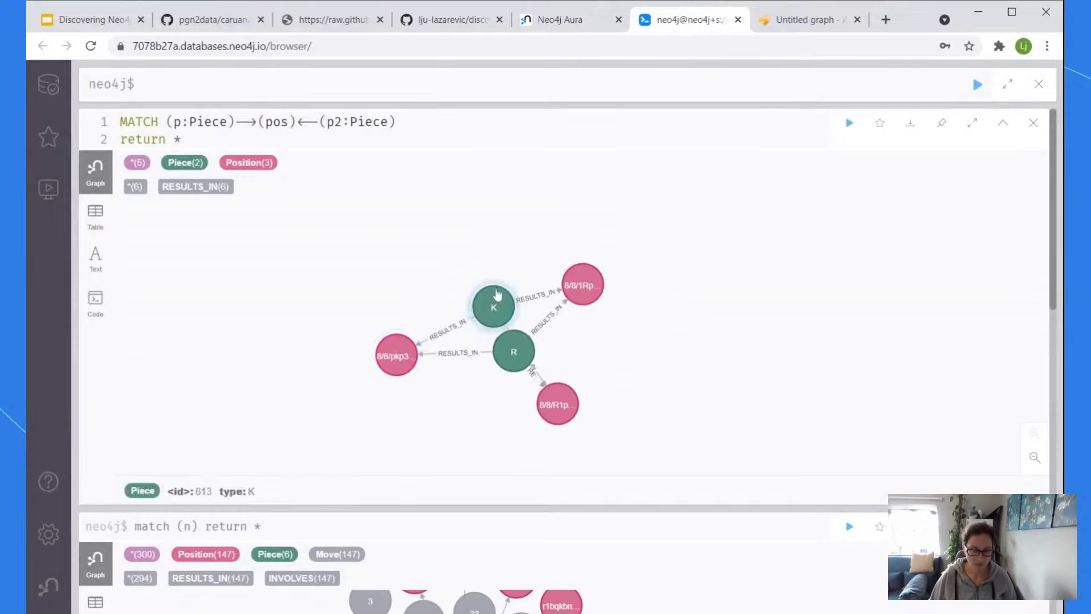
left_click_drag(497, 294, 392, 192)
left_click_drag(514, 345, 760, 313)
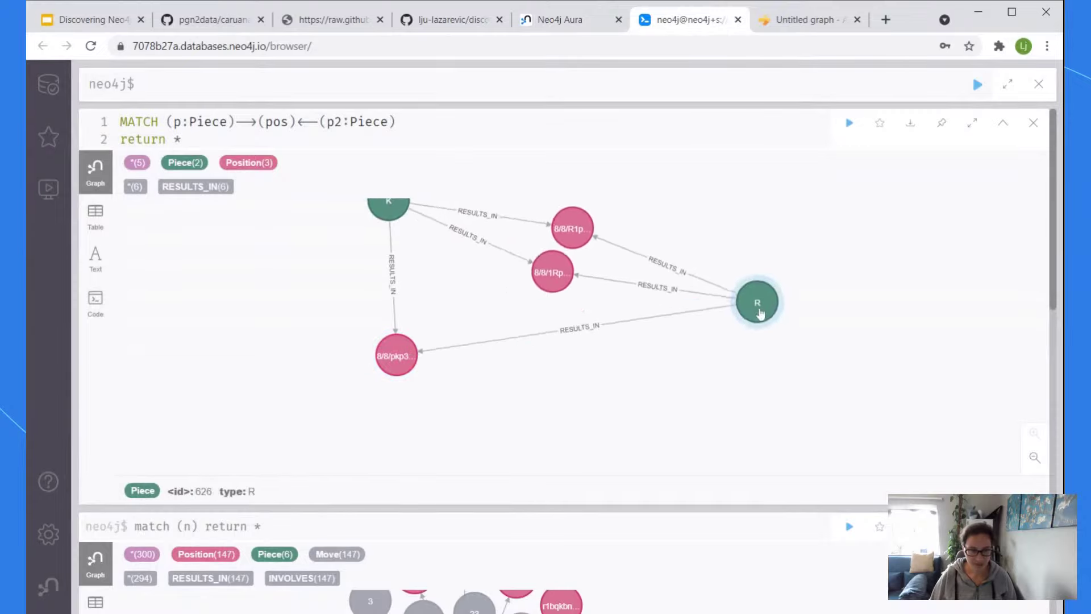
left_click_drag(397, 356, 470, 373)
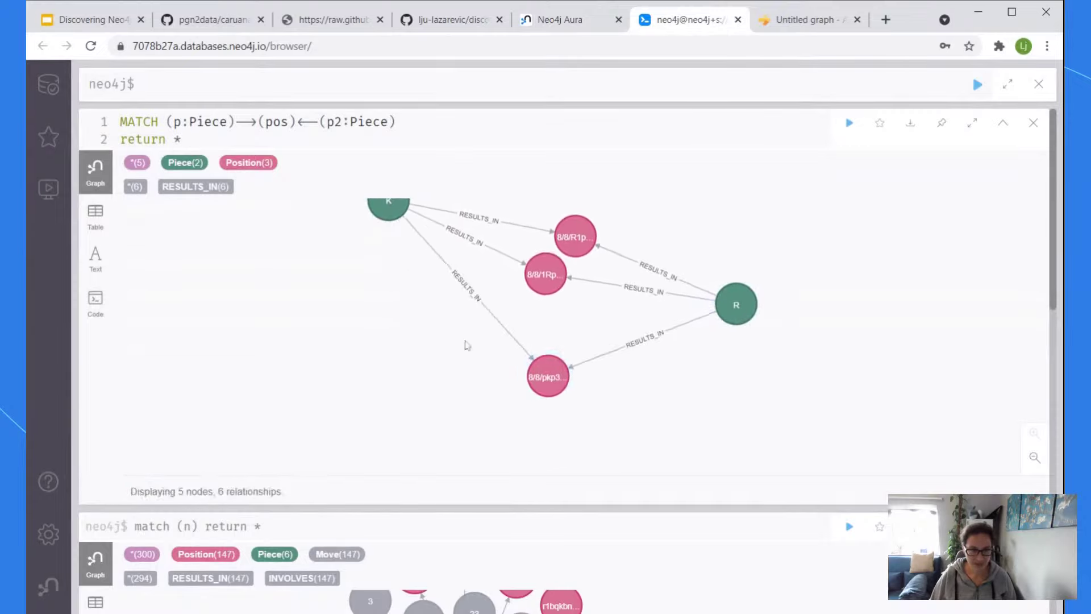
left_click_drag(388, 204, 330, 295)
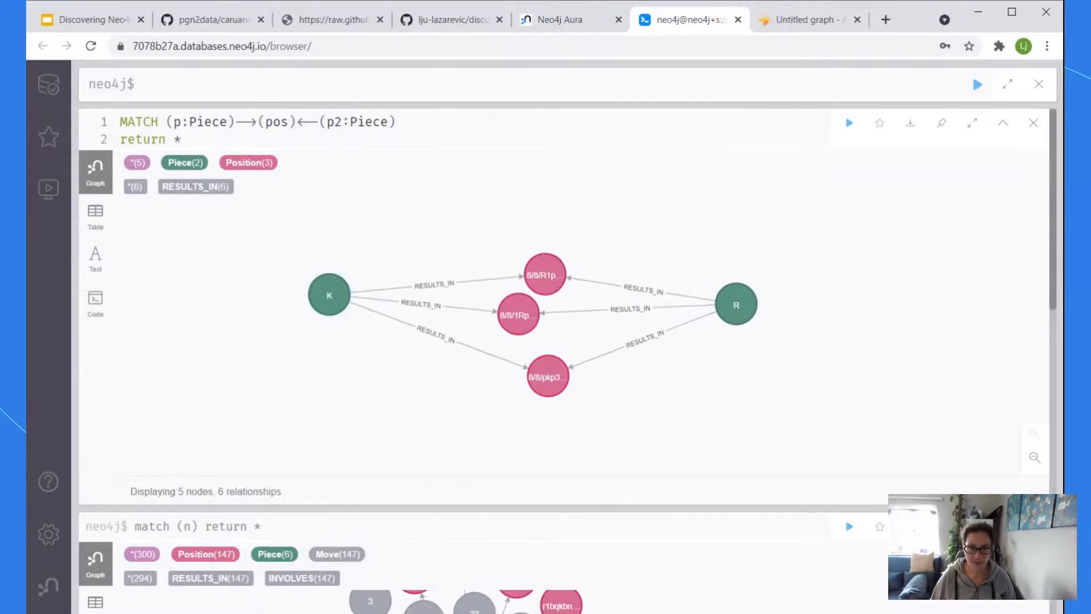
Line up the three shared Position nodes in a vertical column between K and R, moving R farther out
left_click_drag(544, 274, 543, 223)
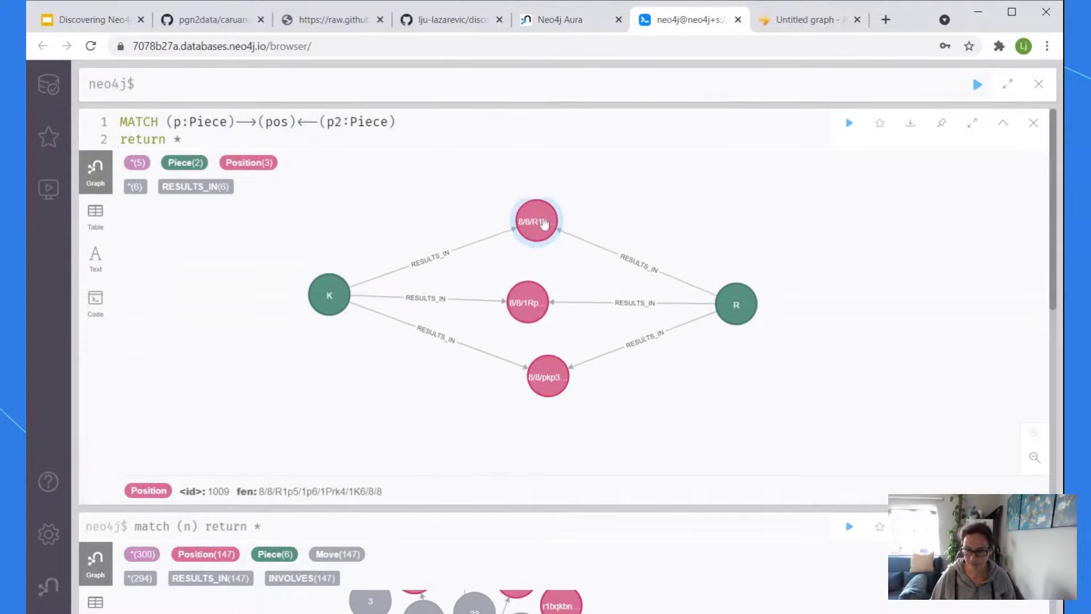
left_click_drag(527, 303, 549, 307)
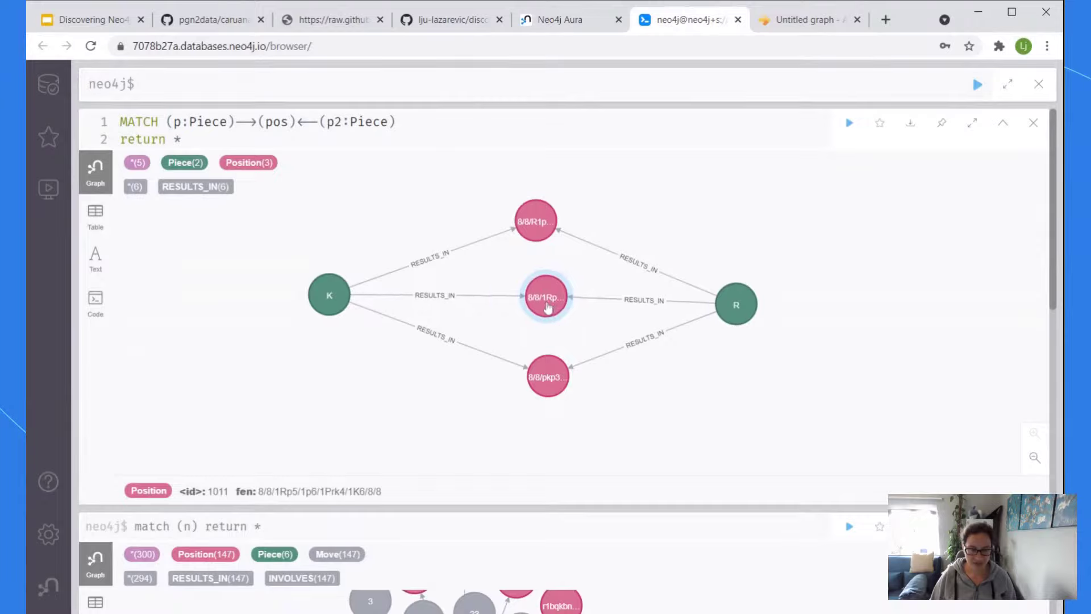
left_click_drag(738, 305, 788, 295)
left_click(531, 234)
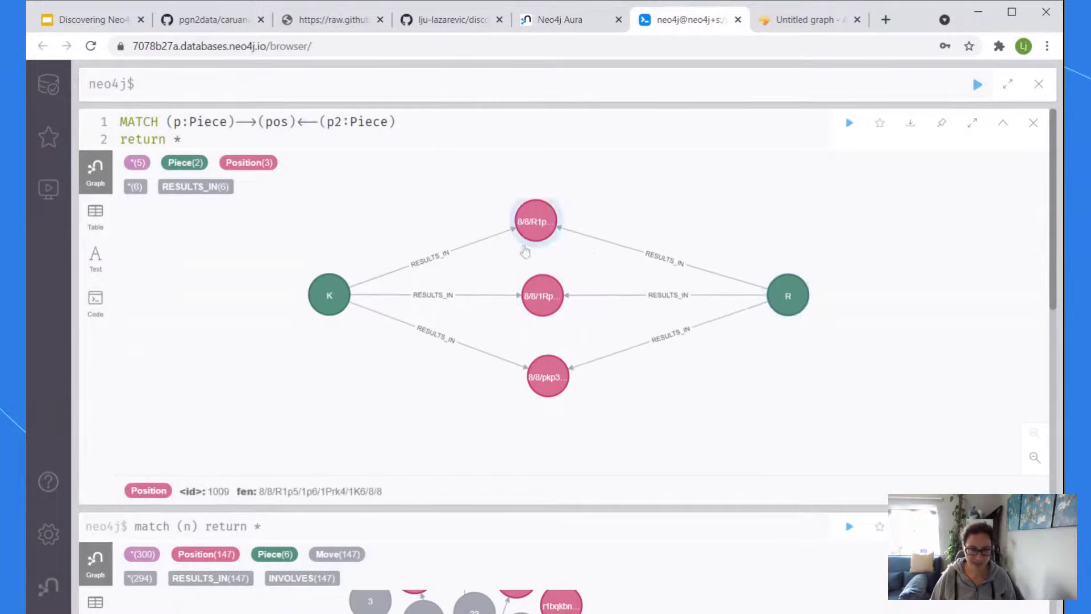
left_click_drag(544, 295, 529, 294)
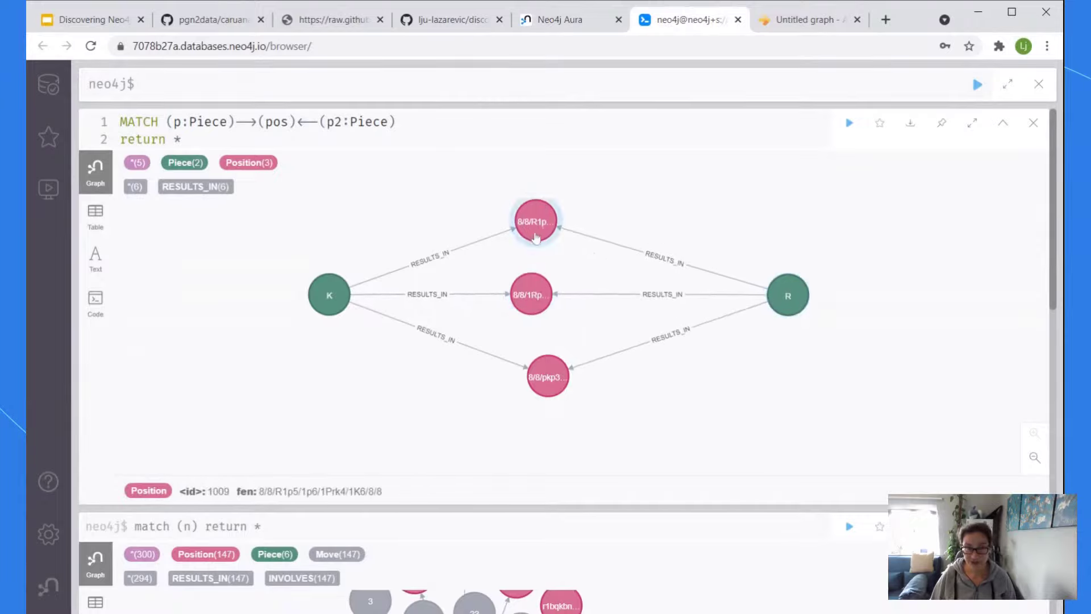
left_click_drag(536, 238, 530, 239)
left_click(555, 388)
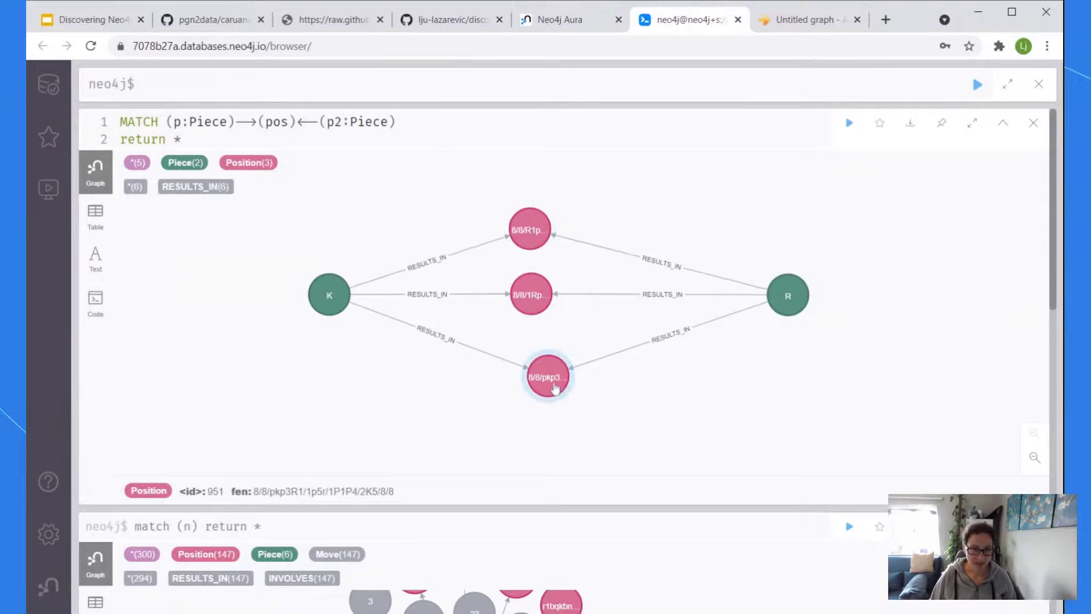
left_click_drag(556, 388, 531, 386)
left_click(336, 303)
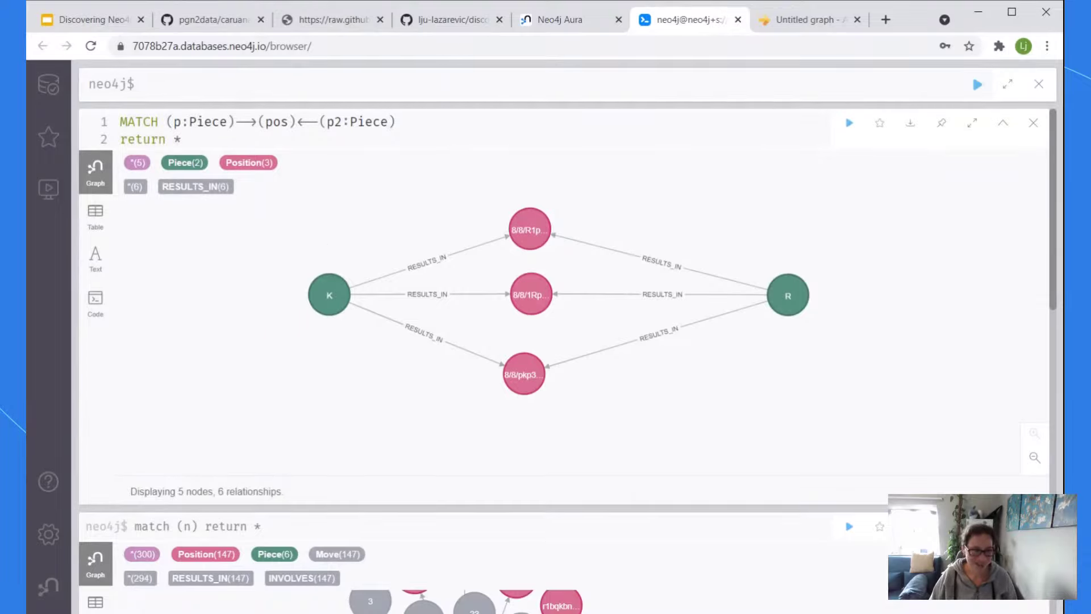
key("ctrl+a")
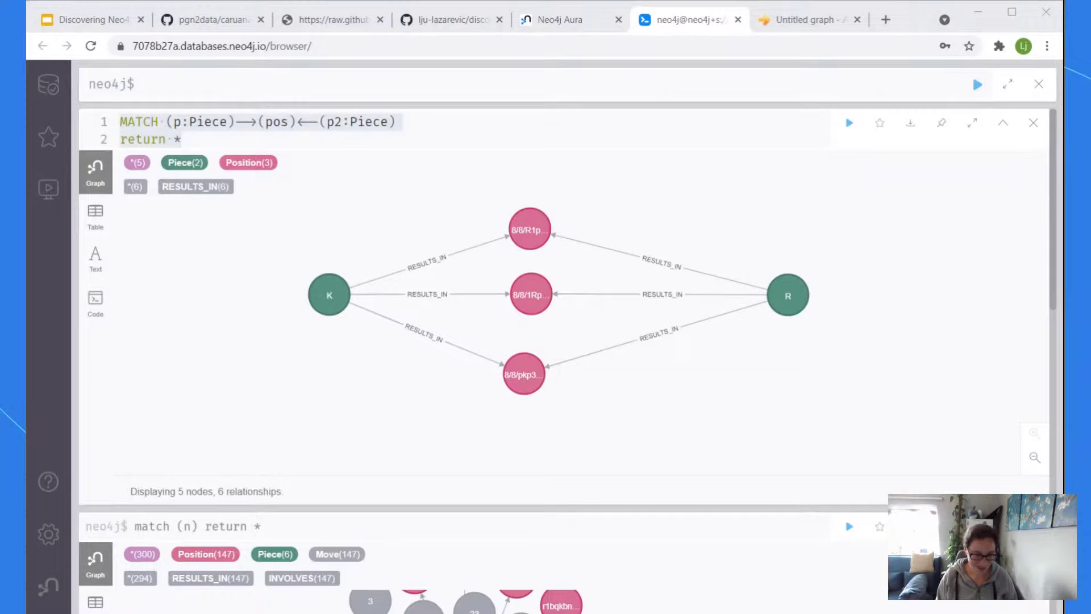
left_click(624, 154)
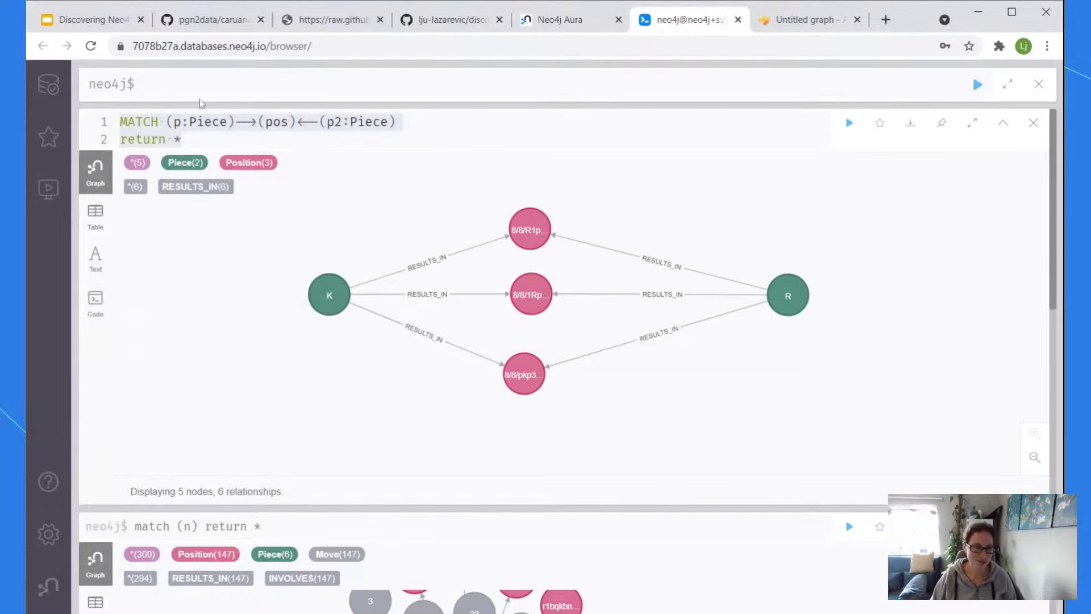
left_click(821, 121)
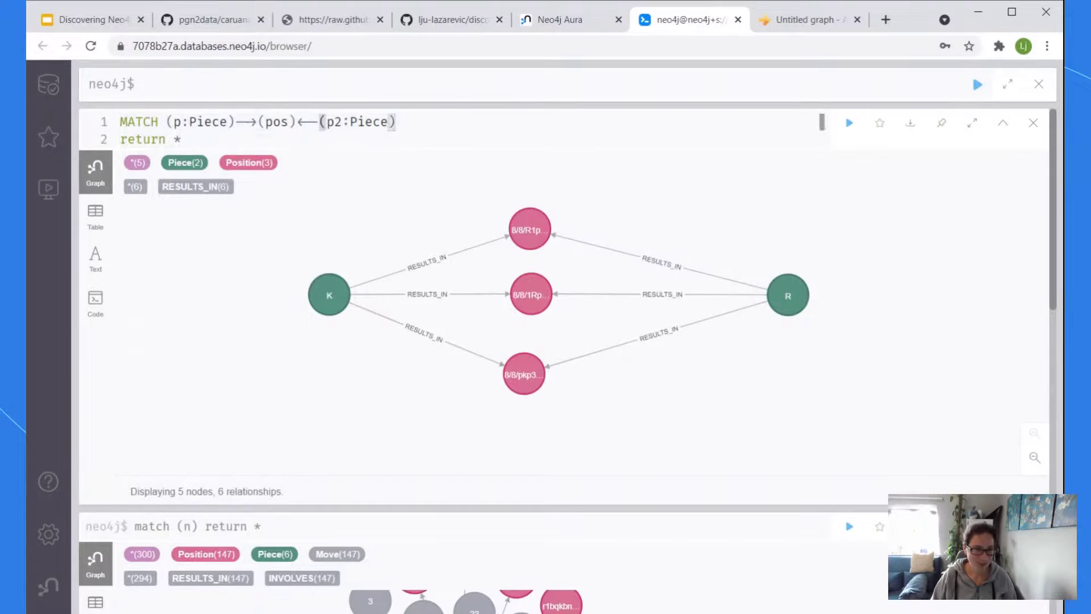
left_click(246, 121)
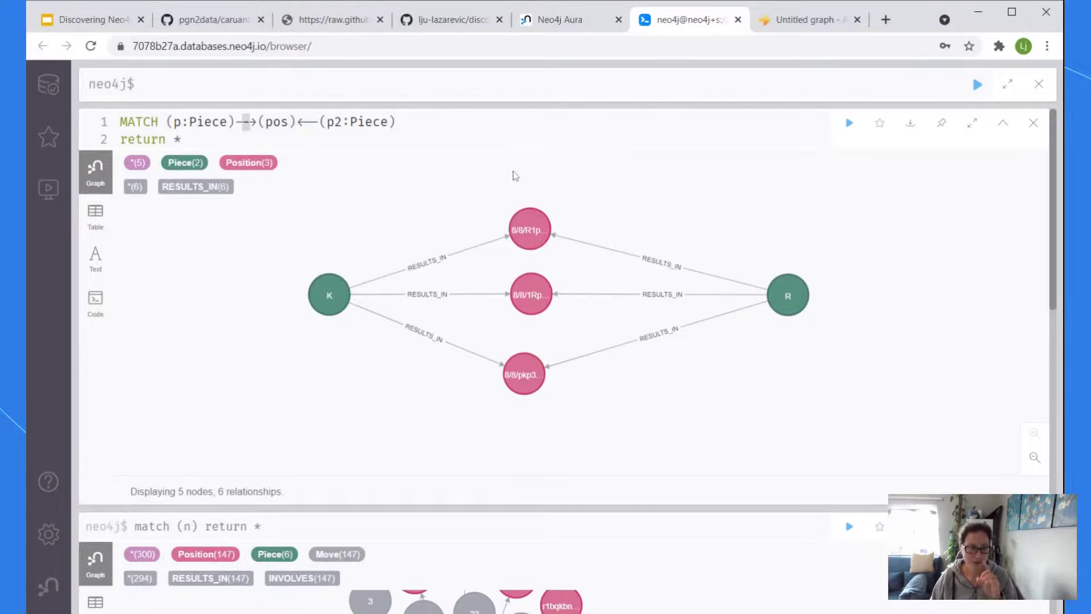
Check the graph model in Arrows.app, then return to Neo4j Browser and begin a new query with MATCH (m:Move)-->(piece:Piece)
left_click(801, 19)
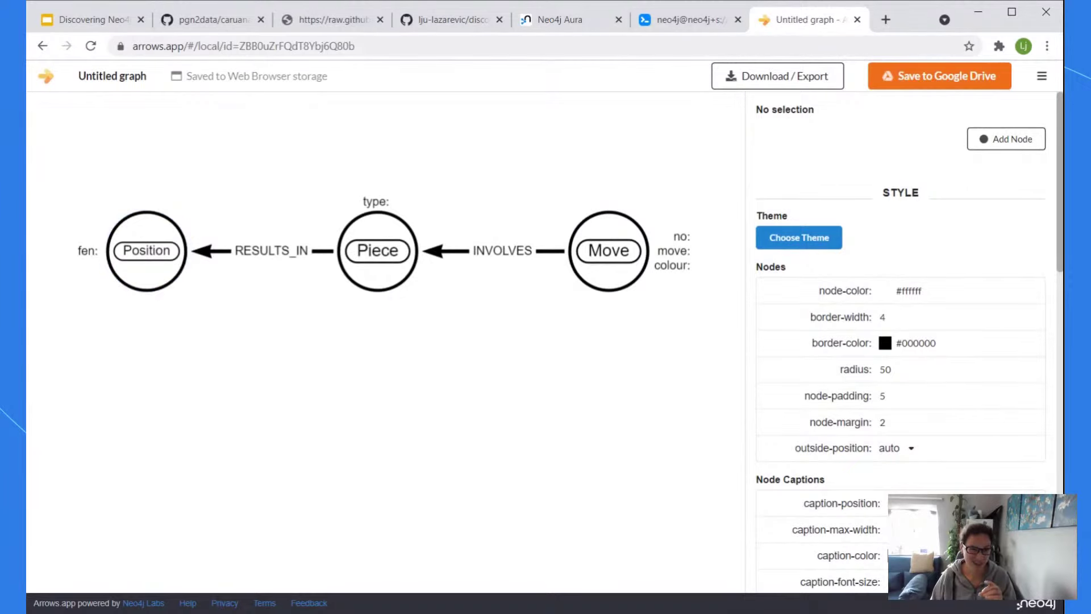
left_click(687, 23)
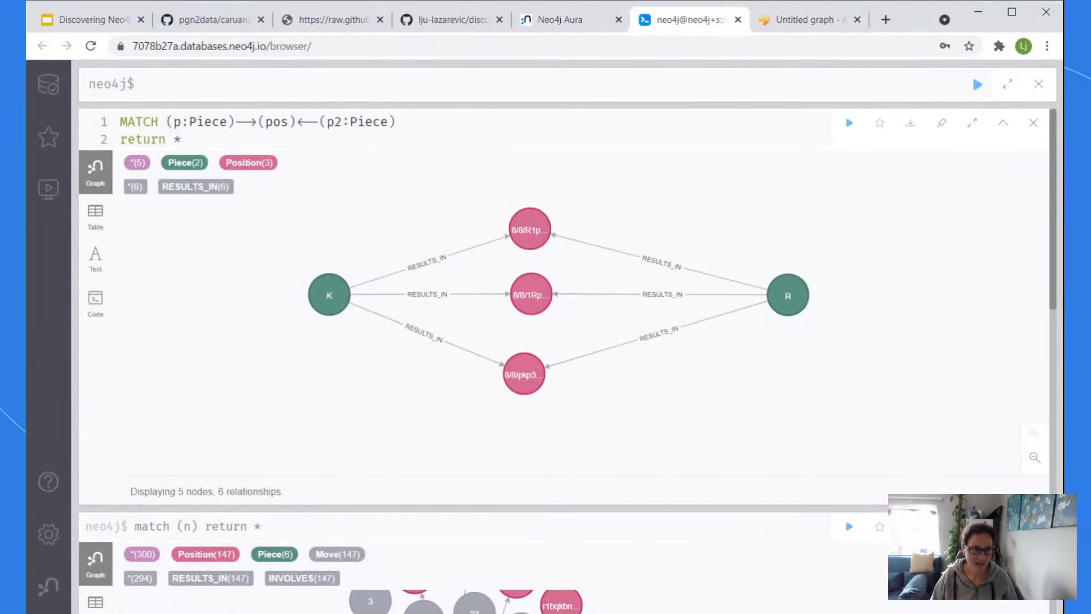
type("MATCH ()")
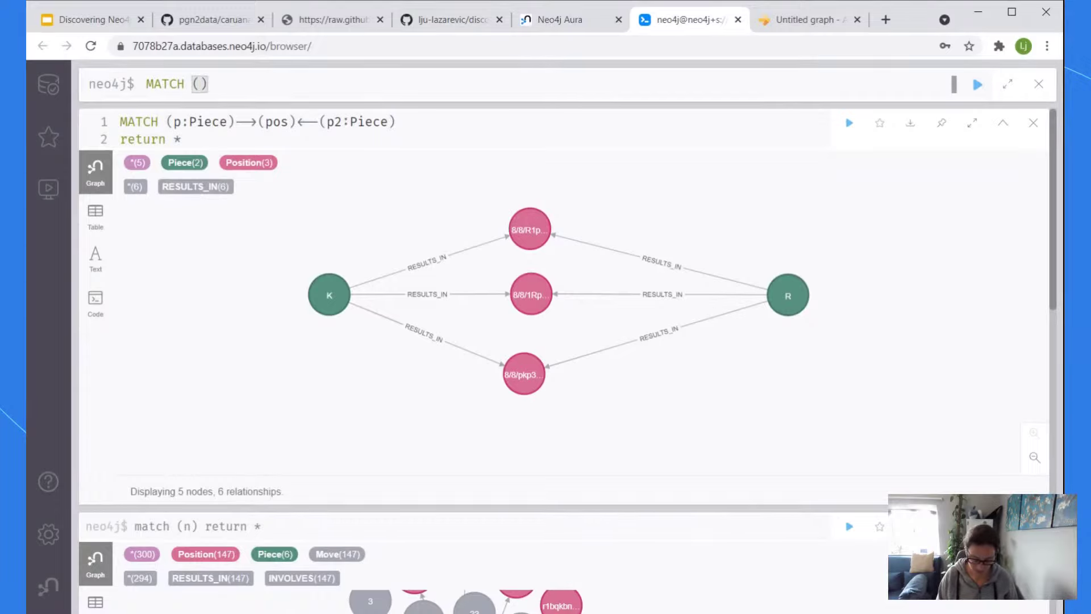
type("m:Move")
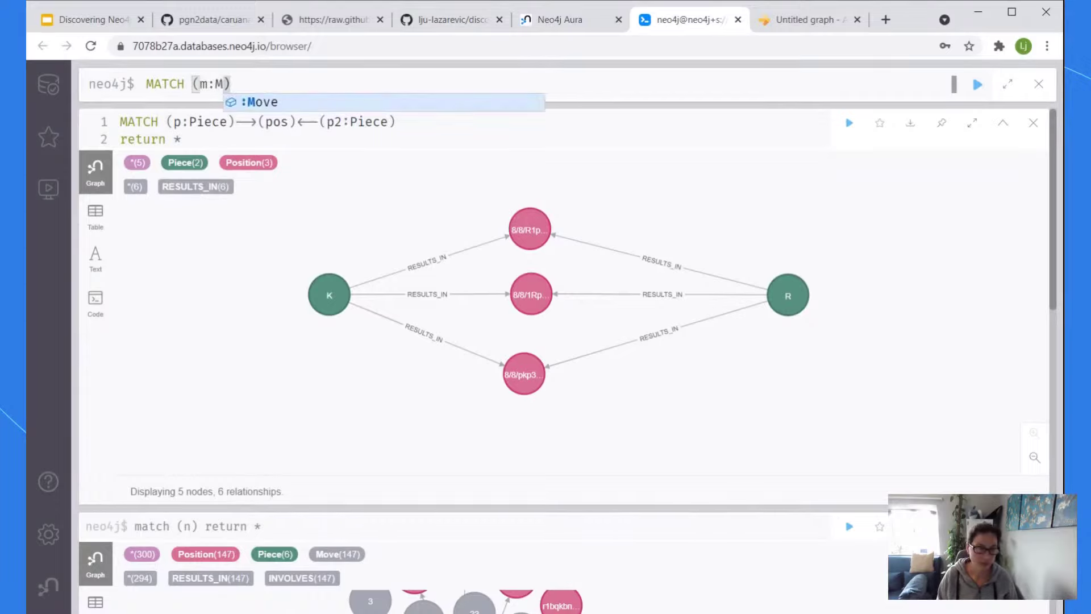
key("Right")
type("--")
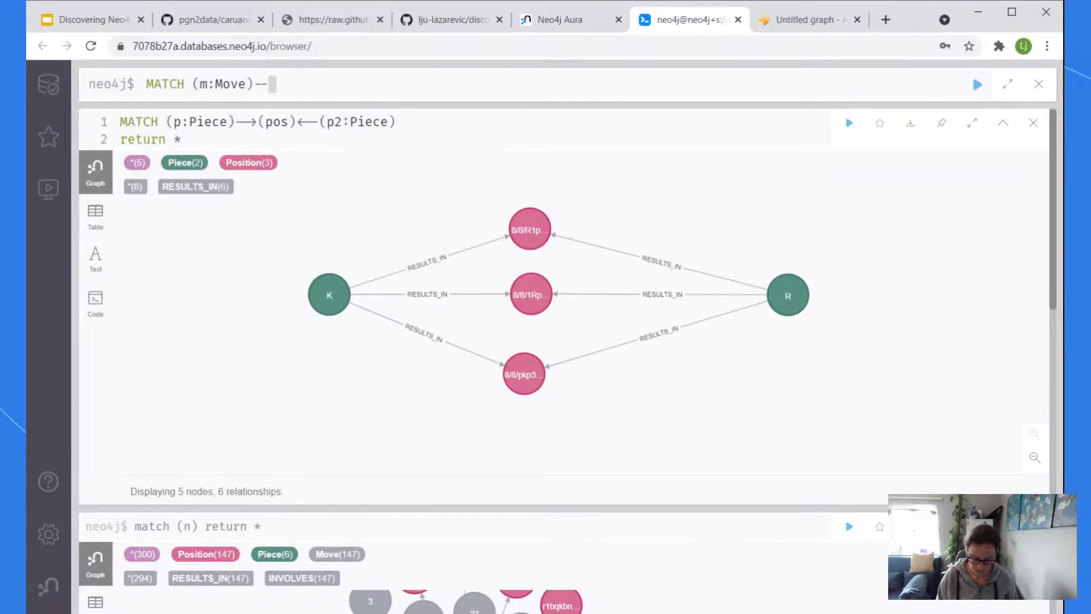
type(">()pie")
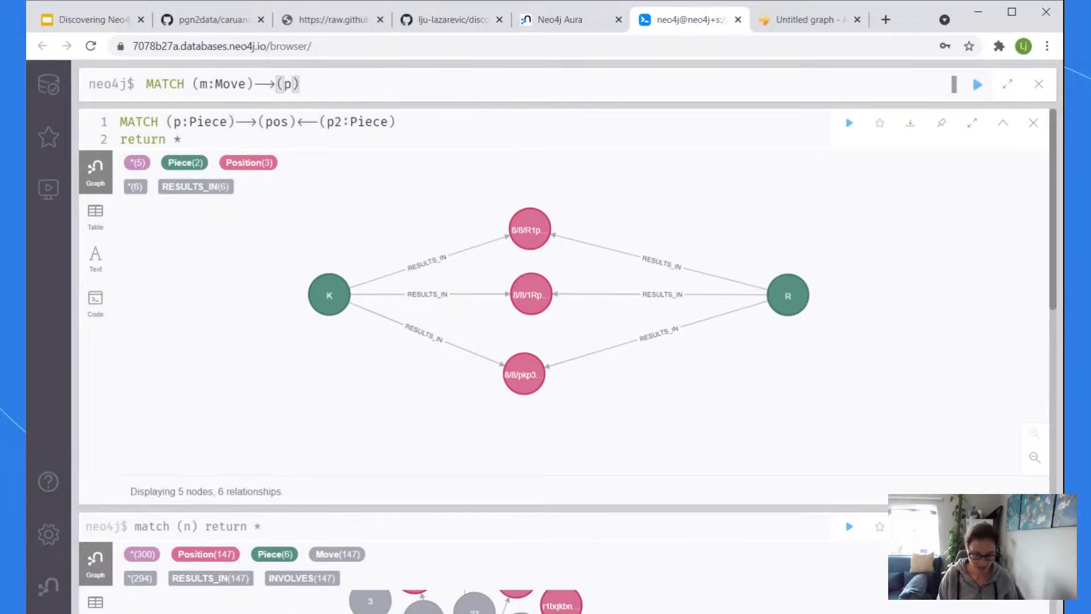
type("ce:")
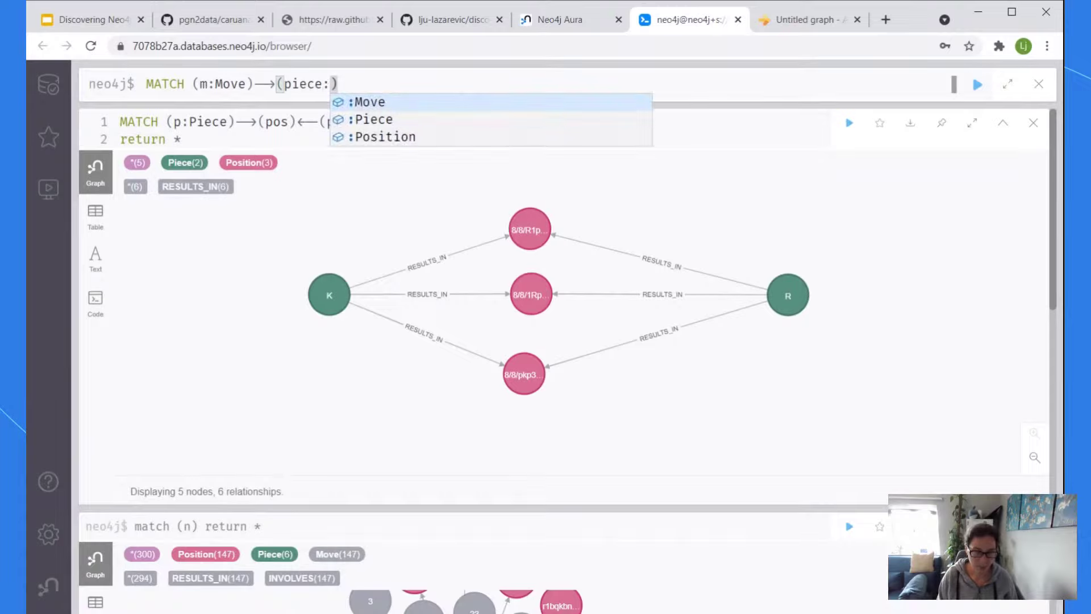
key("Down")
key("Return")
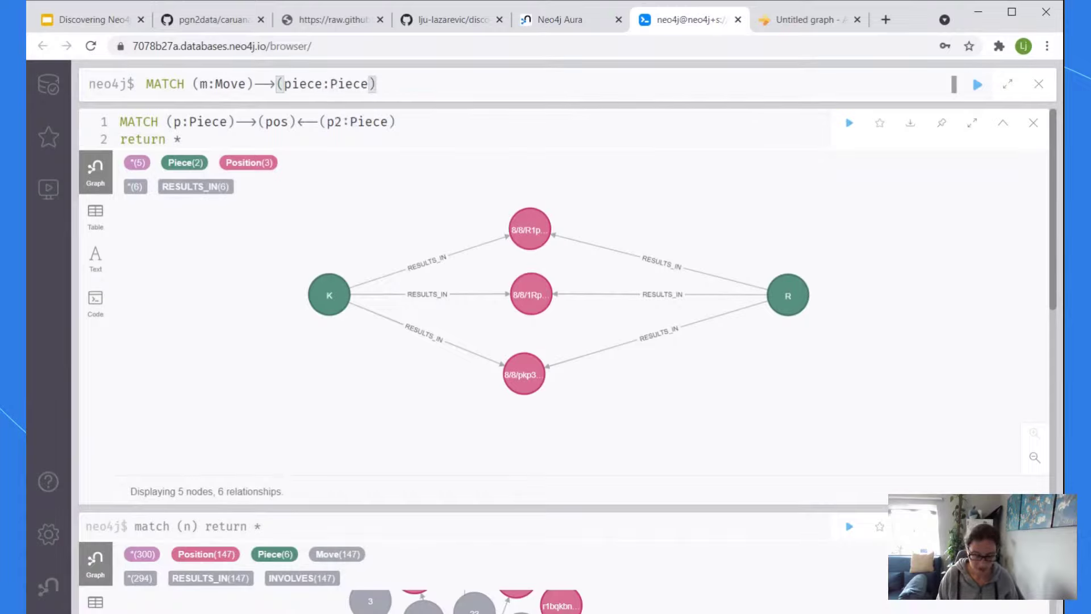
Extend the Move-to-Piece pattern with -->(pos:Position) and start a second line in the query
key("Right")
type("--")
type(">(po")
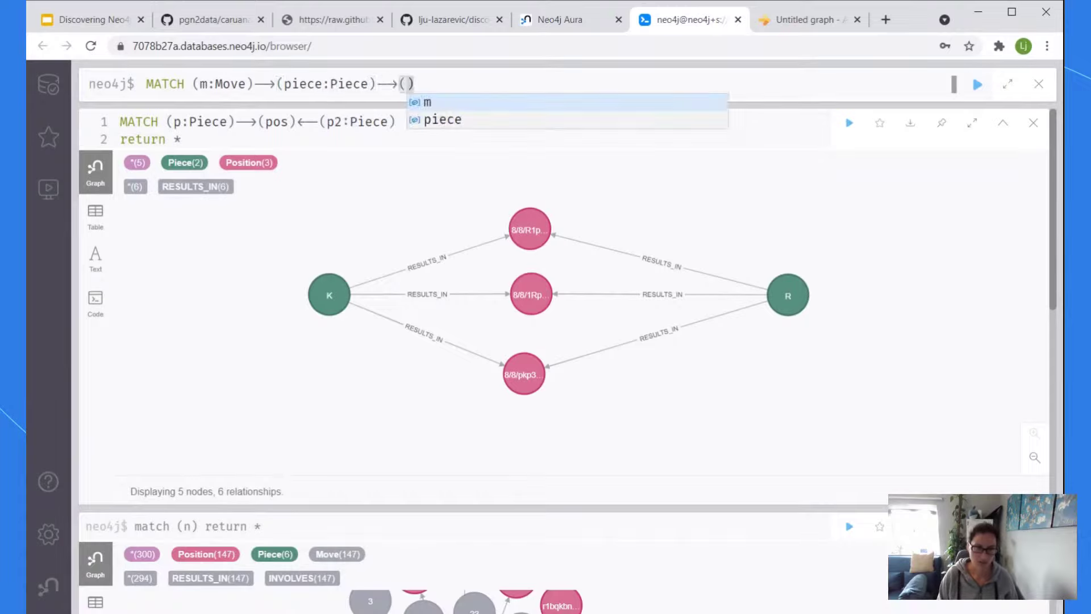
type("s:p")
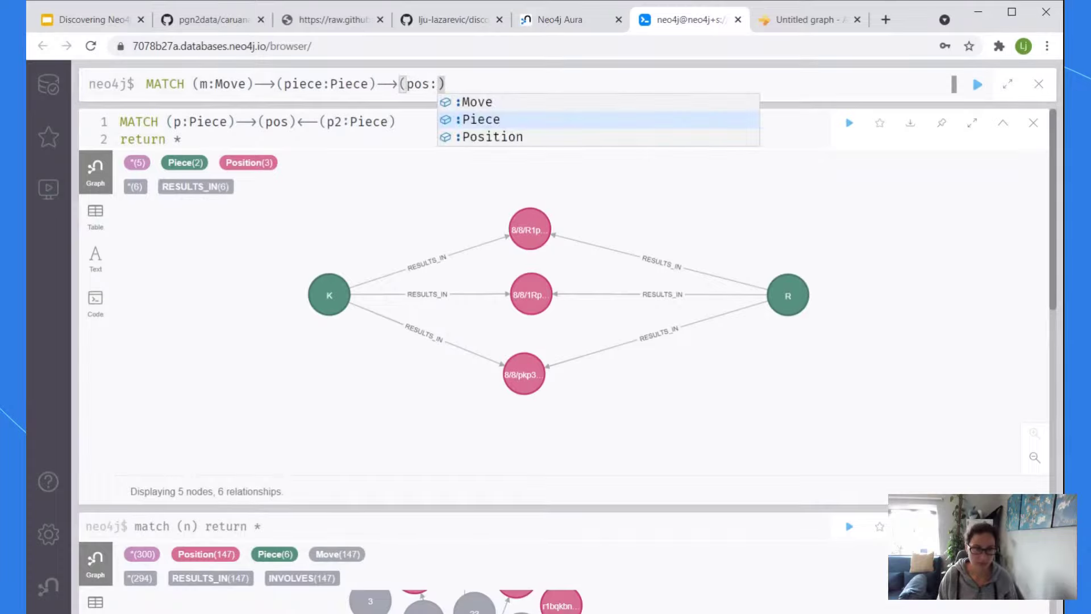
key("Down")
key("Return")
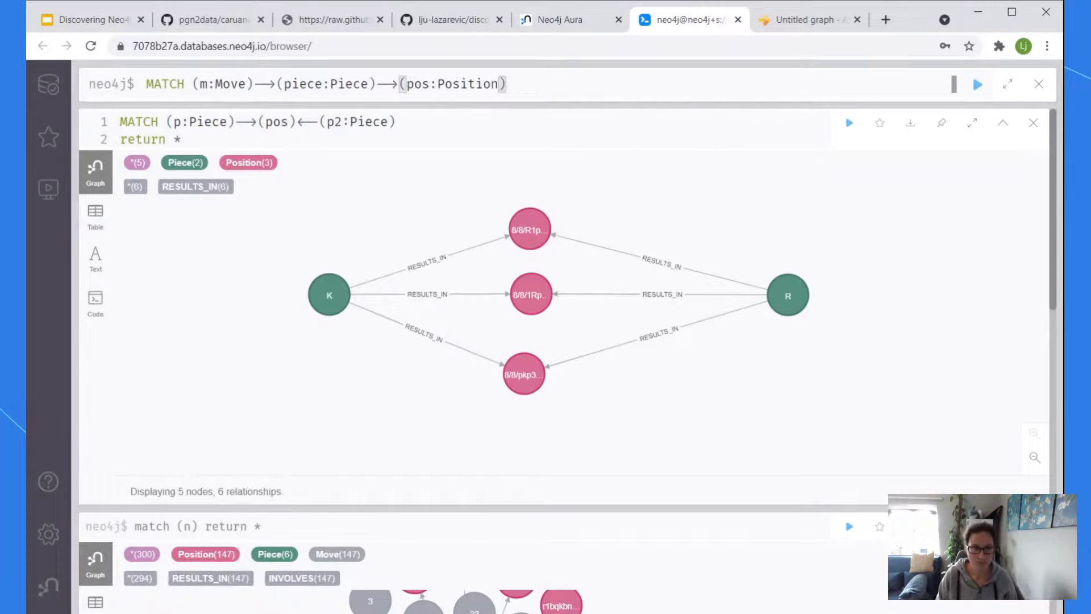
key("Right")
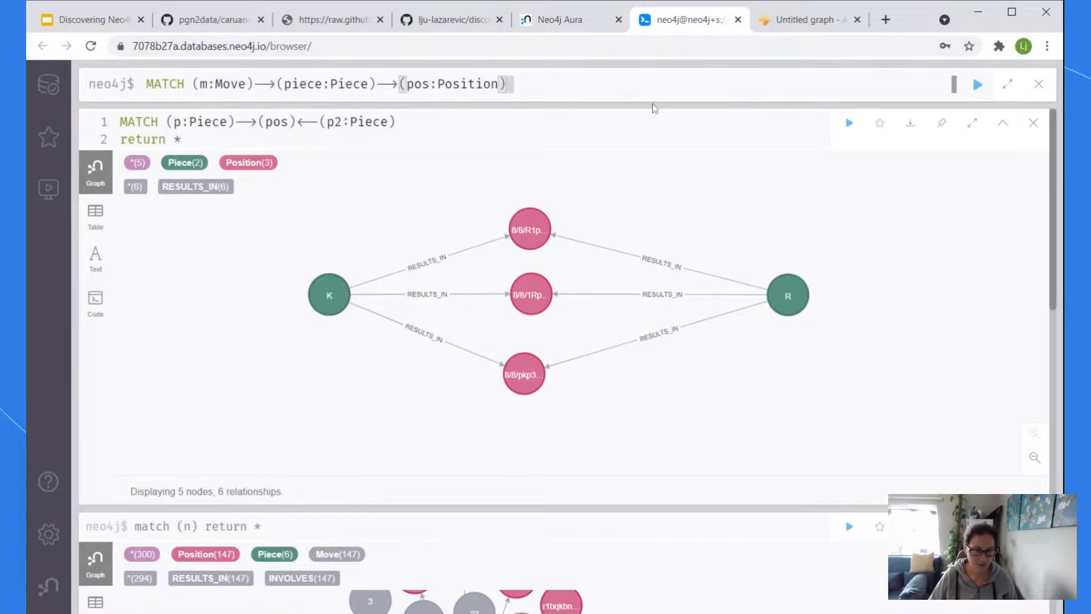
key("shift+Return")
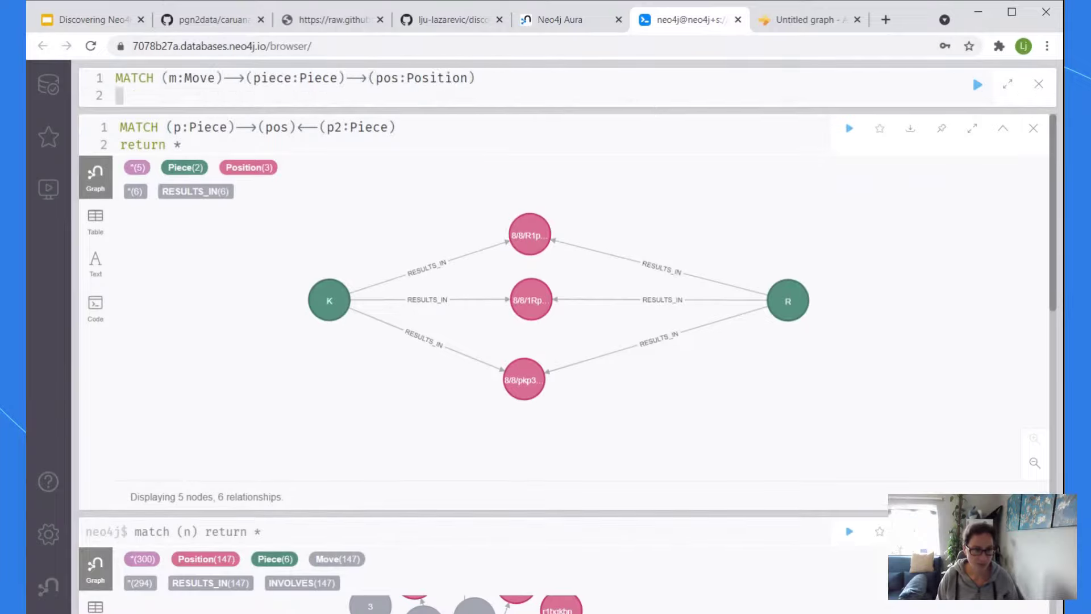
Begin the second line of the Move–Piece–Position query with a WITH clause that carries pos
type("RETURN")
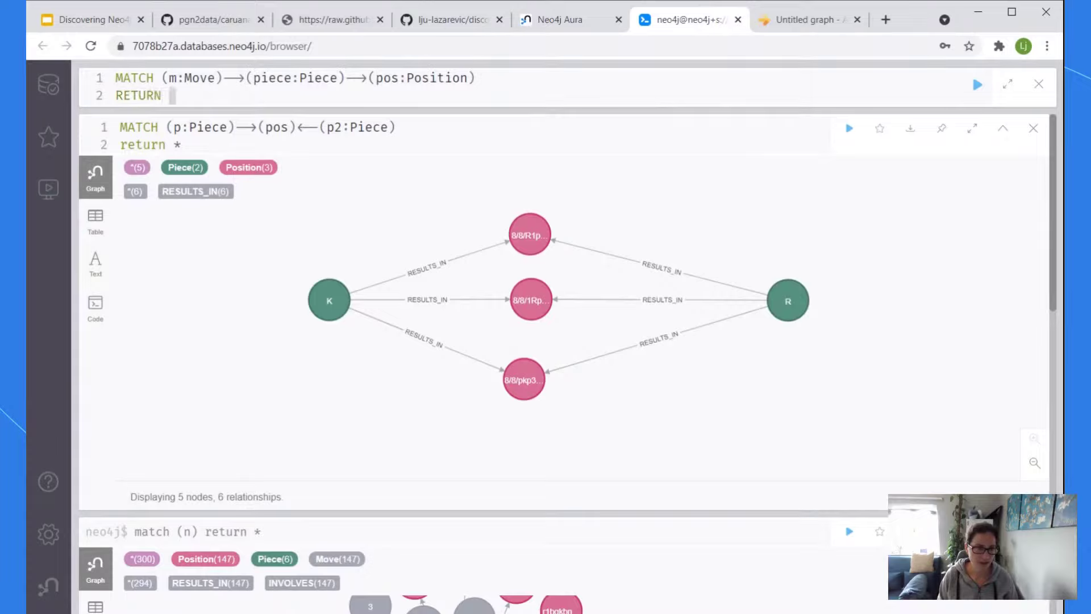
key("BackSpace")
key("BackSpace")
key("BackSpace")
key("BackSpace")
key("BackSpace")
key("BackSpace")
type("WITH po")
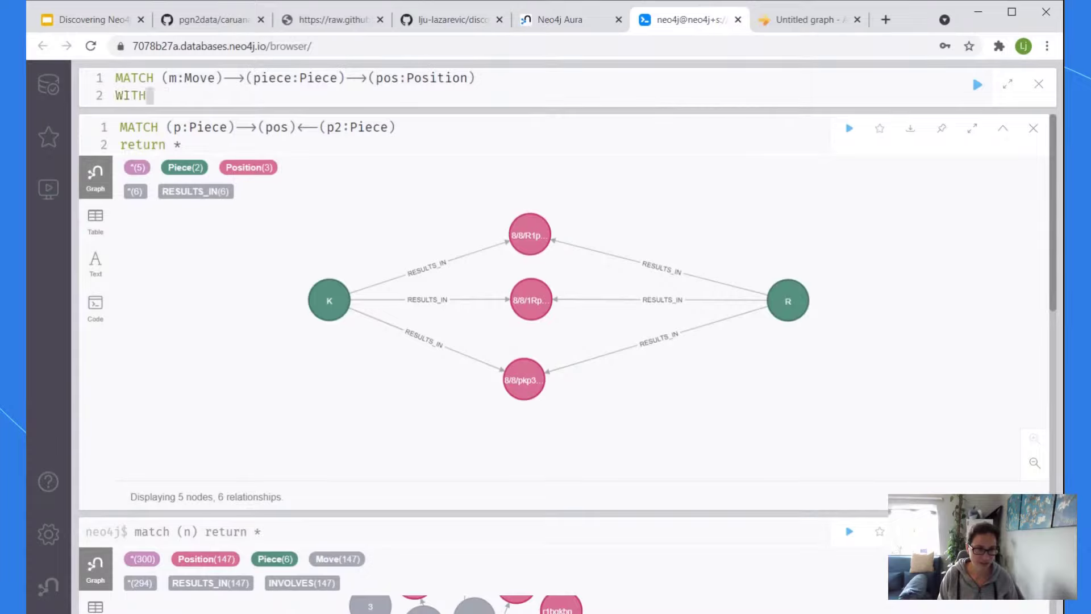
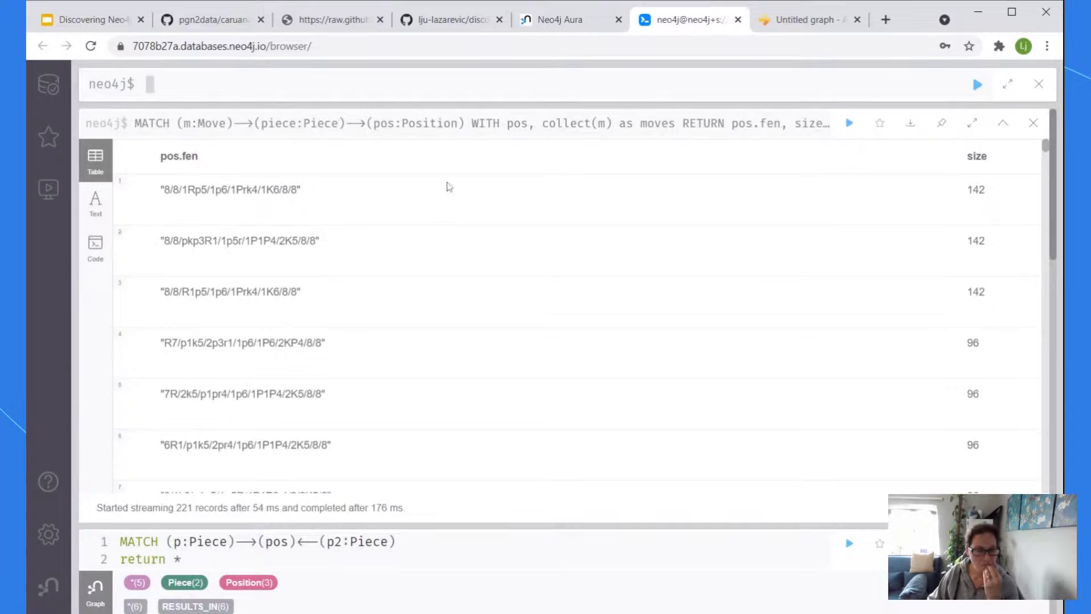
Expand the full text of the Move–Piece–Position query, and examine its result table and the database information
left_click(503, 127)
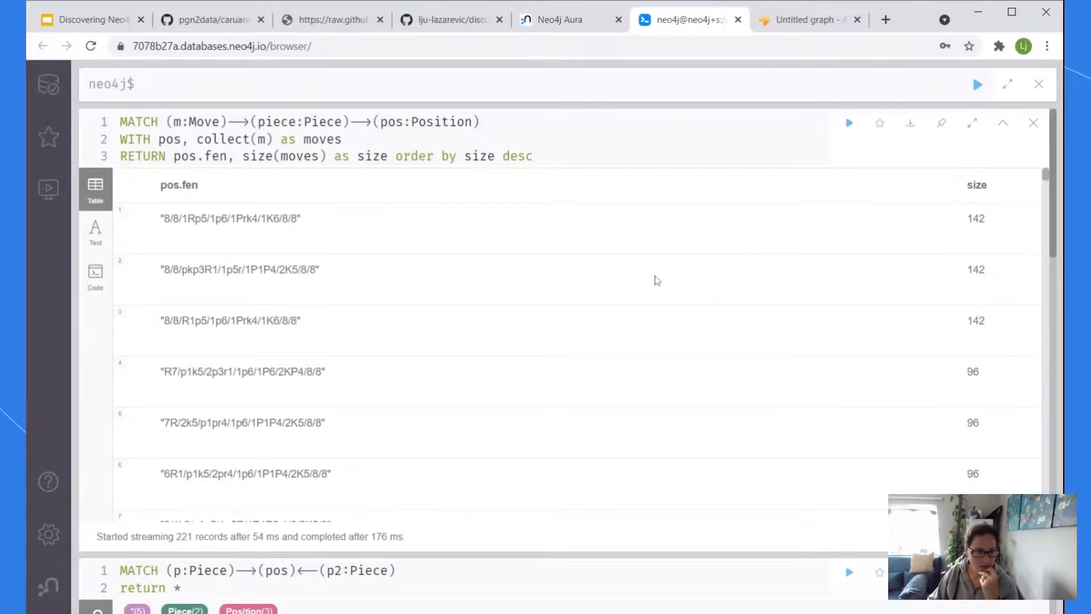
scroll(658, 280, "down", 5)
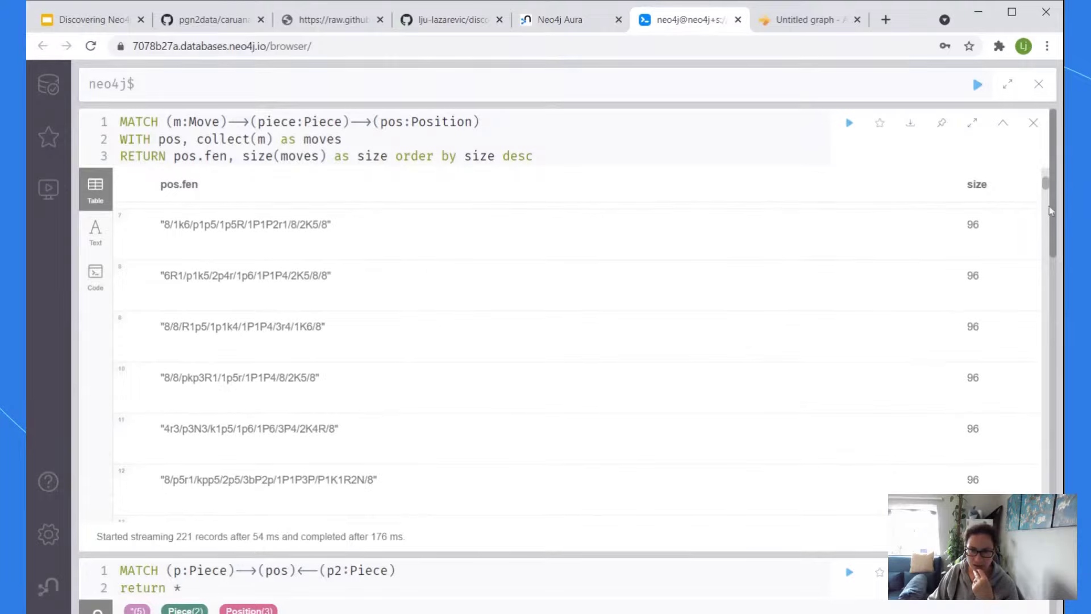
mouse_move(1045, 185)
left_mouse_down()
mouse_move(1046, 511)
mouse_move(1046, 174)
left_mouse_up()
scroll(545, 358, "down", 3)
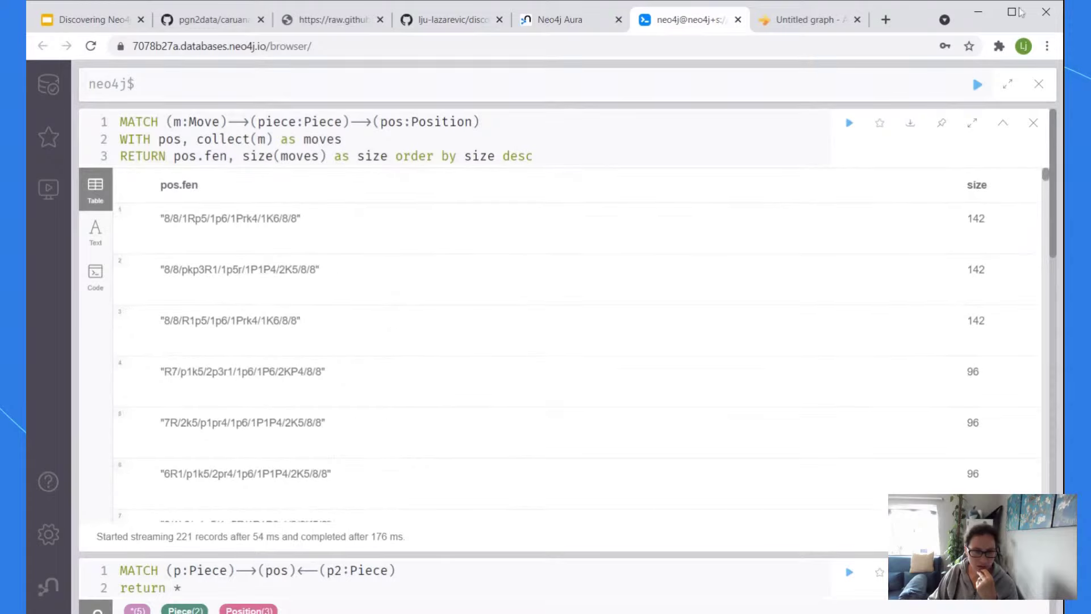
left_click(57, 82)
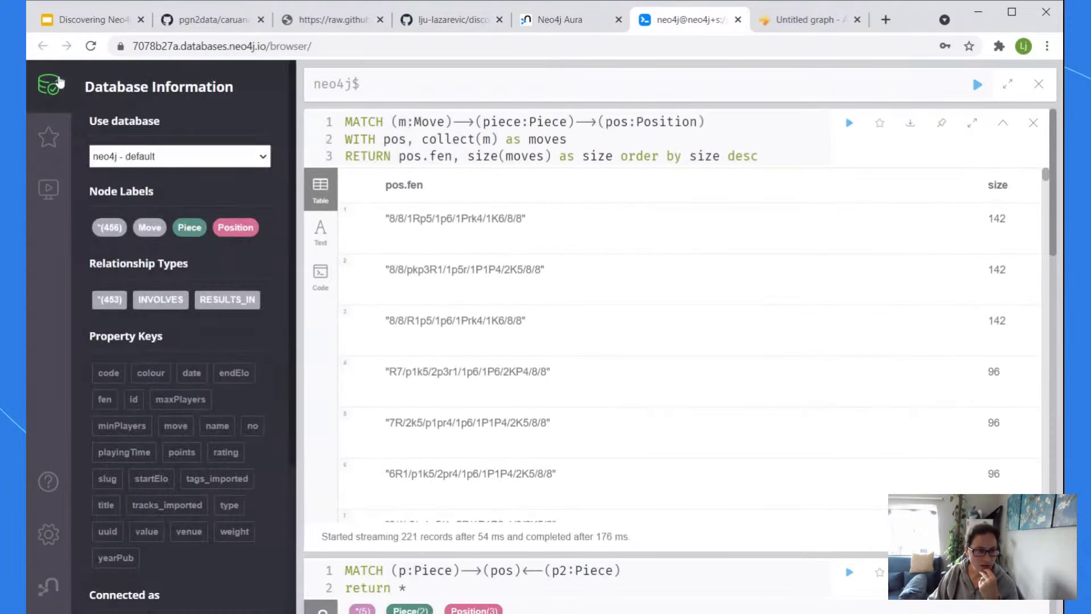
left_click(59, 83)
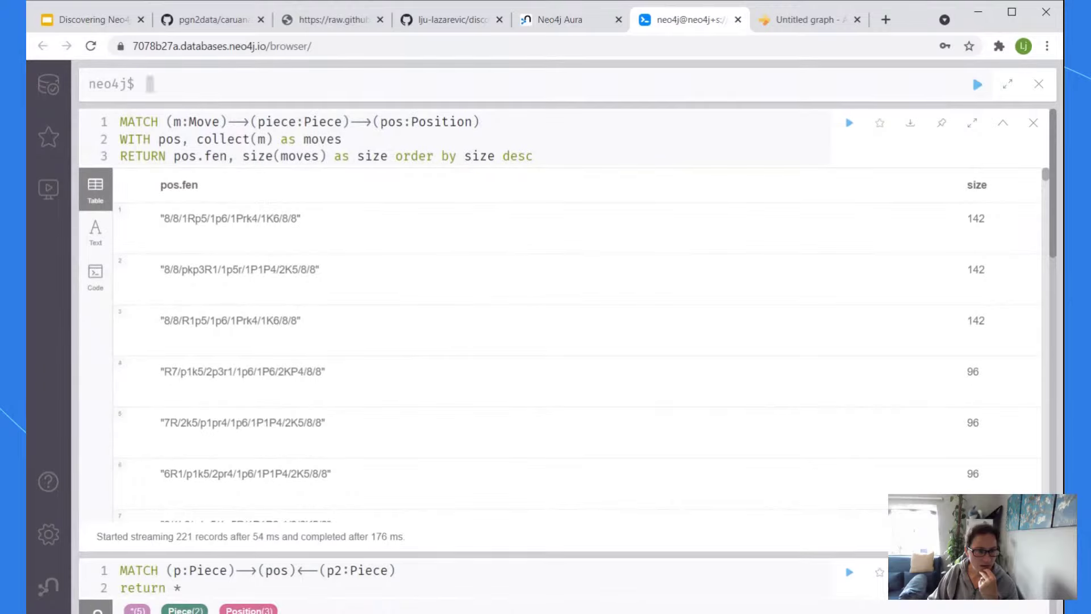
Run match (n) return labels(n), count(n) to count the nodes per label
type("match (")
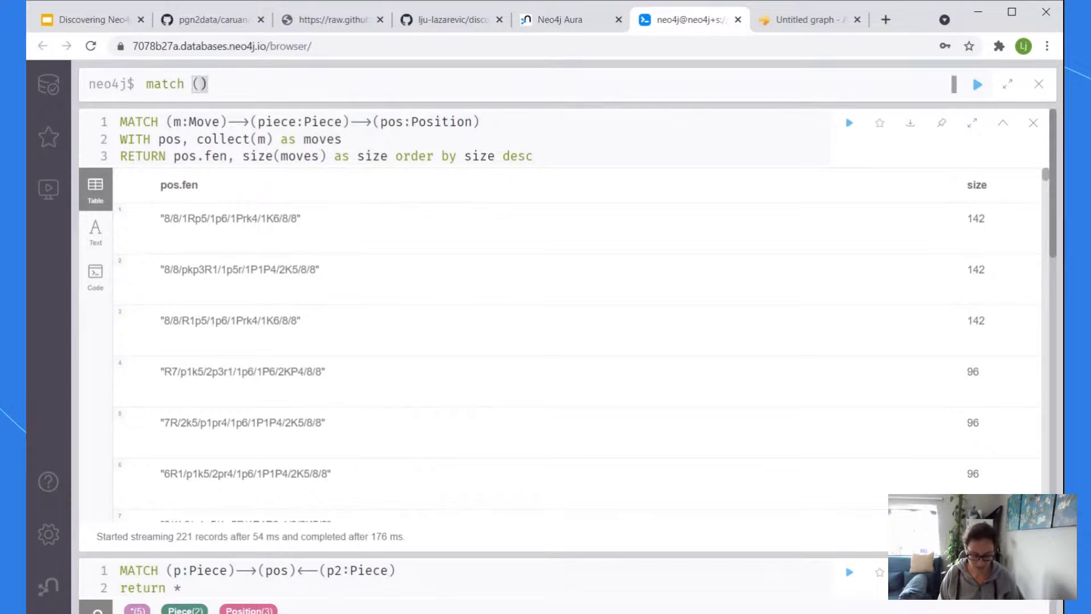
type("n) return labels(n)")
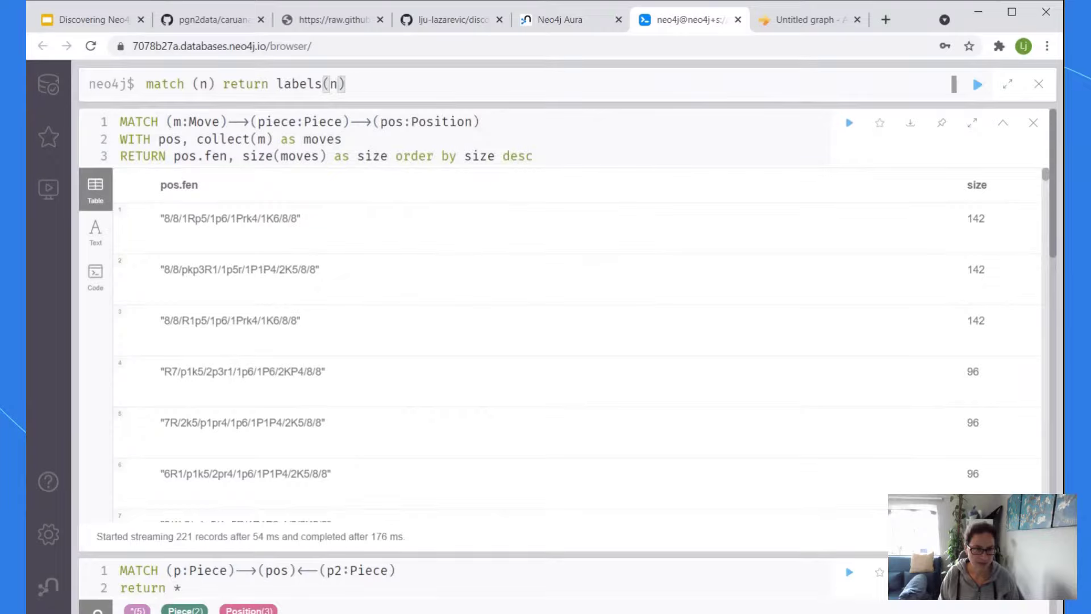
type(", count(n")
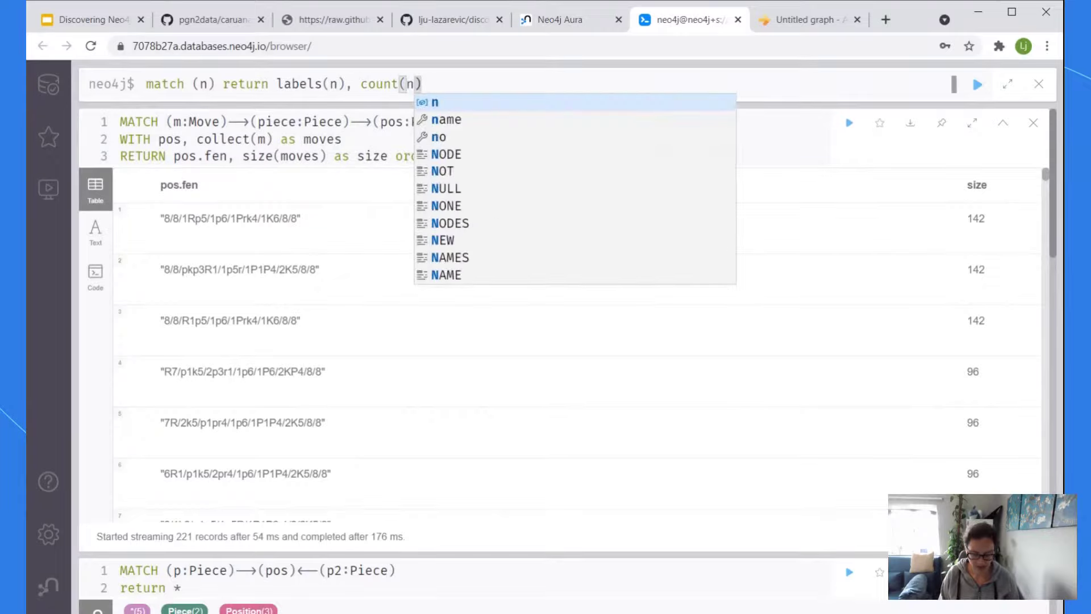
key("Escape")
key("Return")
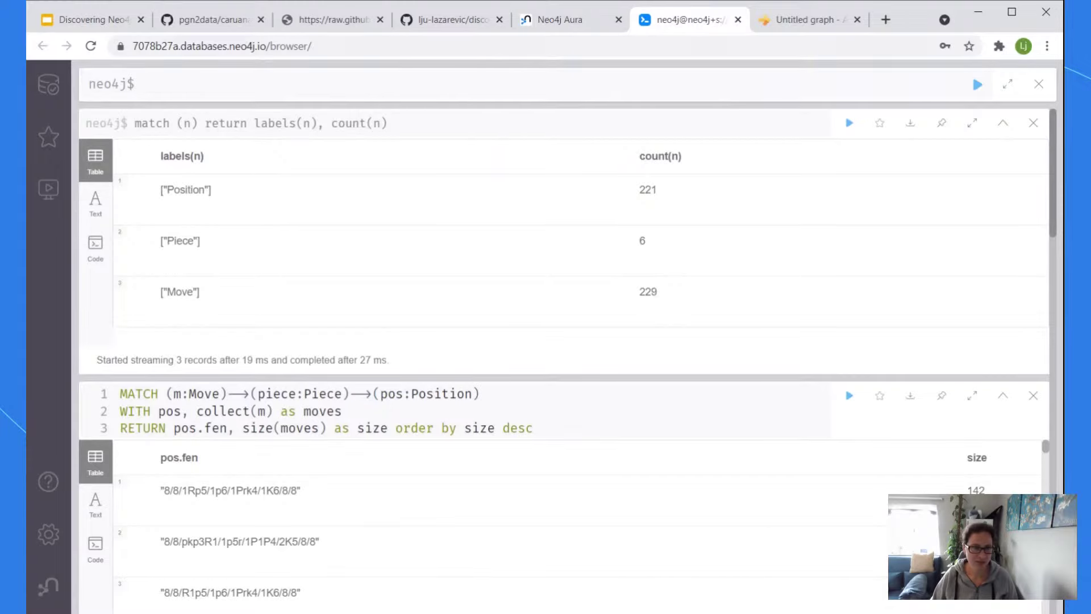
Skim the rows of the raw caruana_carlsen_2018_moves.csv file and return to Neo4j Browser
left_click(329, 20)
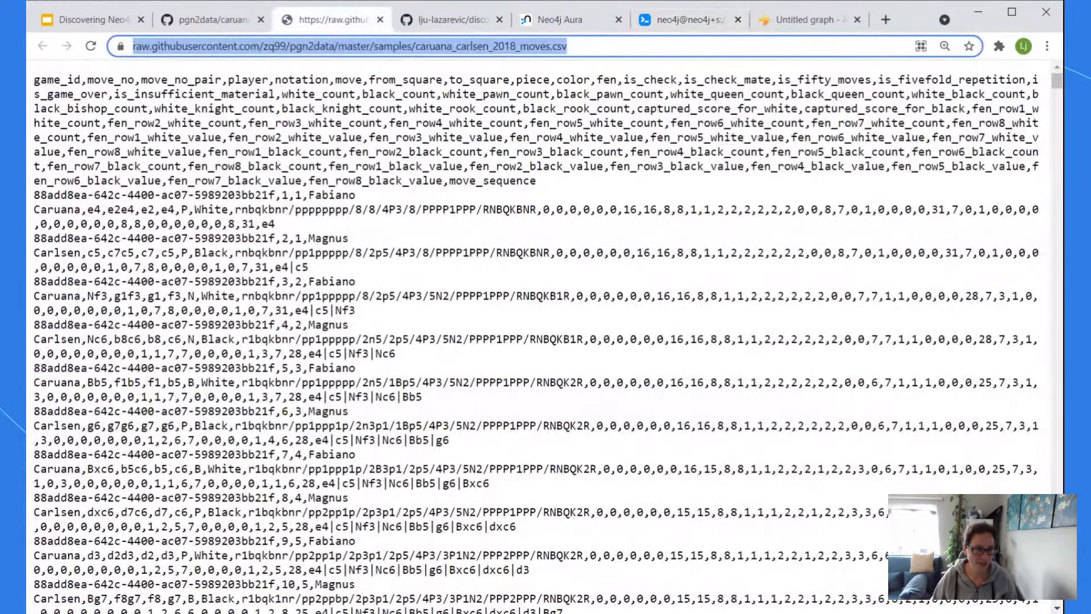
left_click(767, 417)
scroll(767, 416, "down", 3)
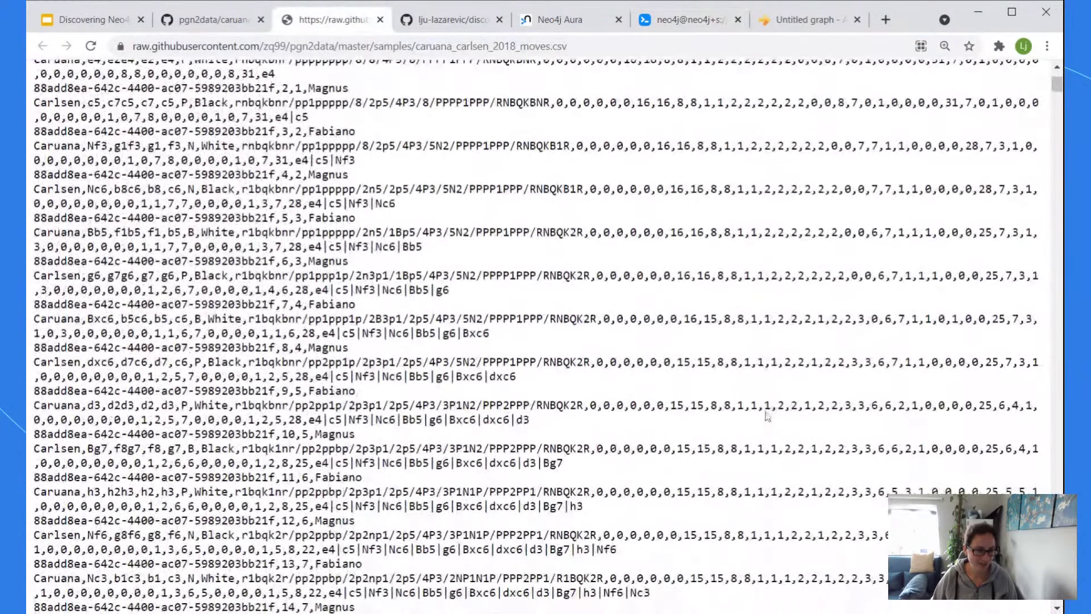
scroll(540, 336, "down", 9)
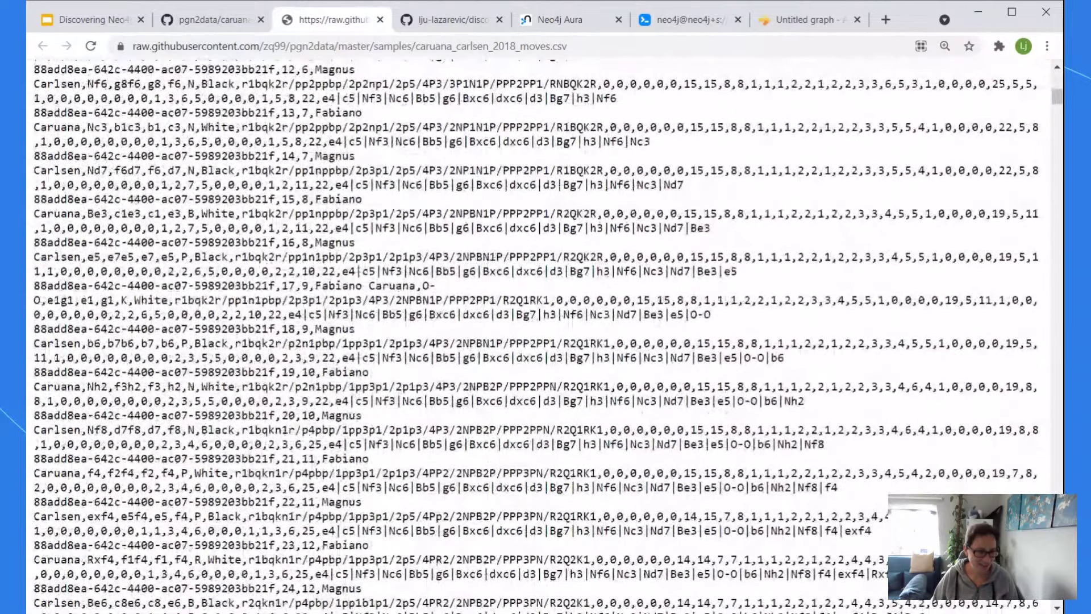
scroll(536, 335, "up", 12)
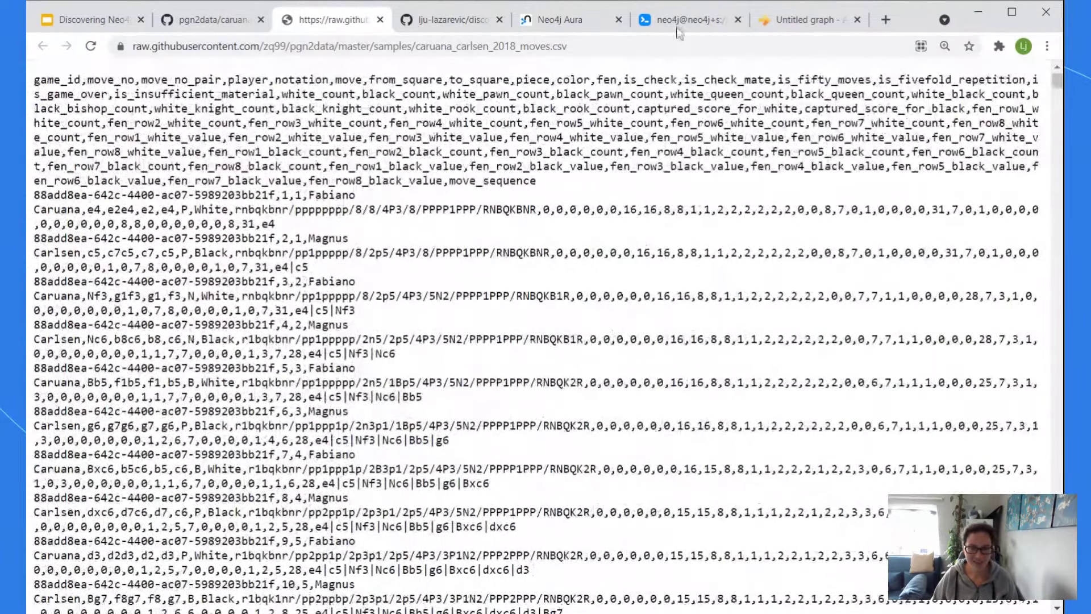
left_click(676, 22)
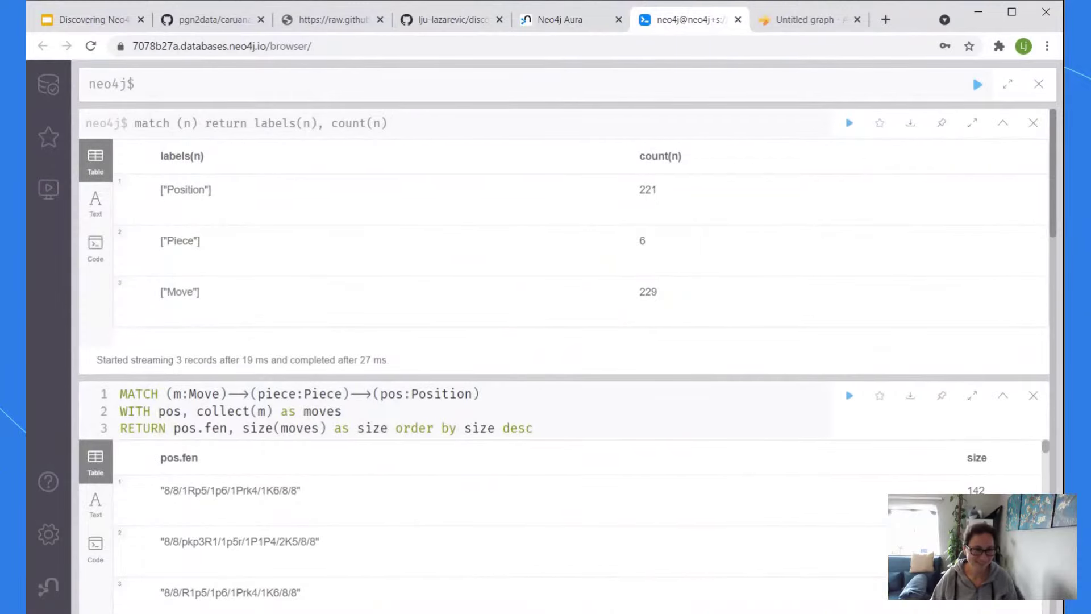
Recall the earlier load csv query that ends in return row limit 5 and change its return clause to begin with distinct row
key("Up")
key("Up")
key("Up")
key("Up")
key("Up")
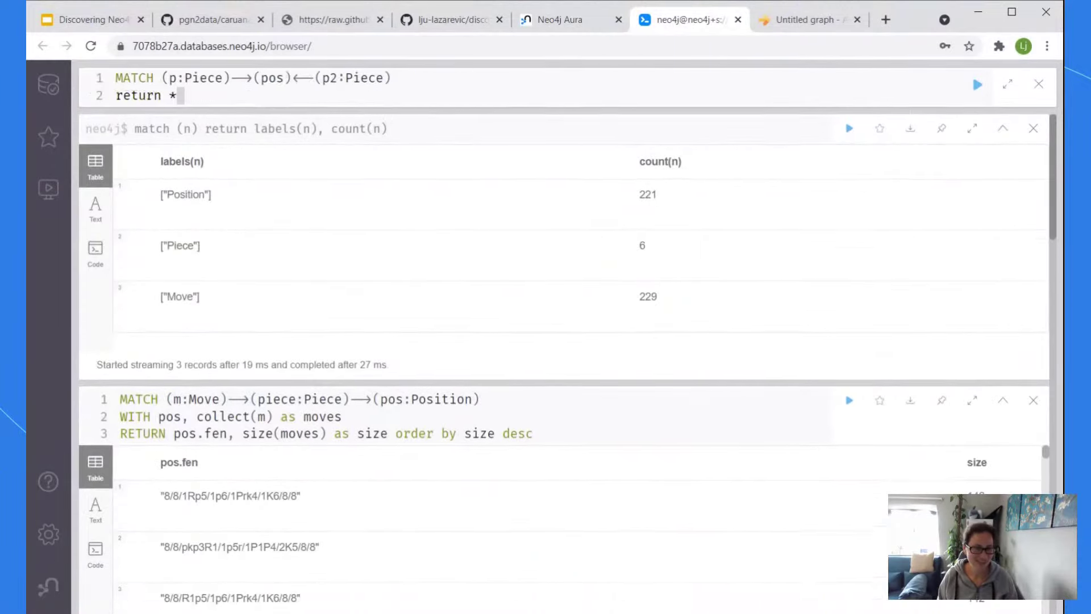
key("Up")
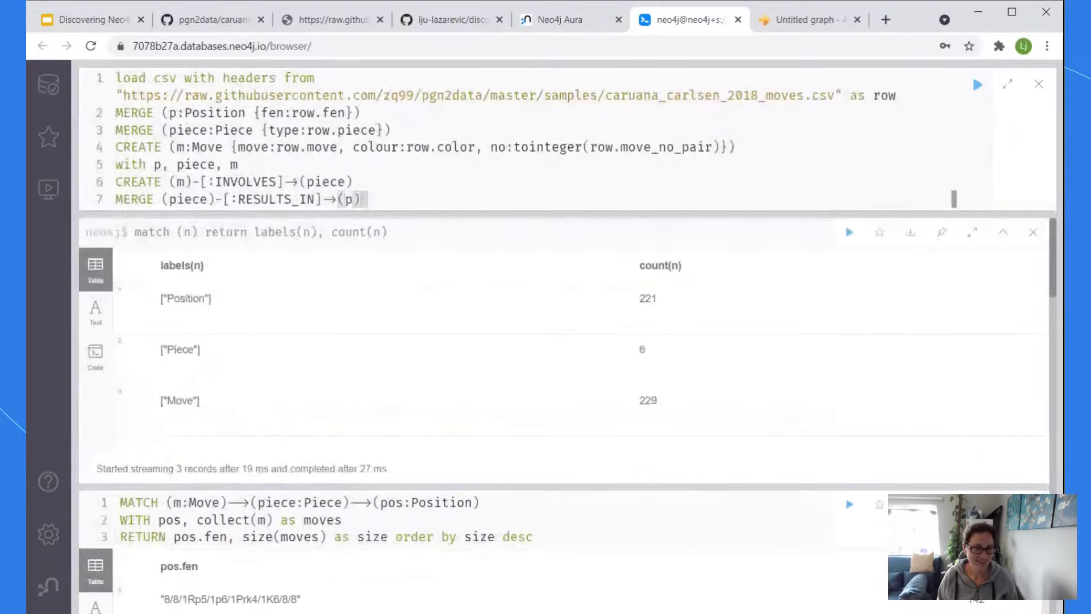
key("Up")
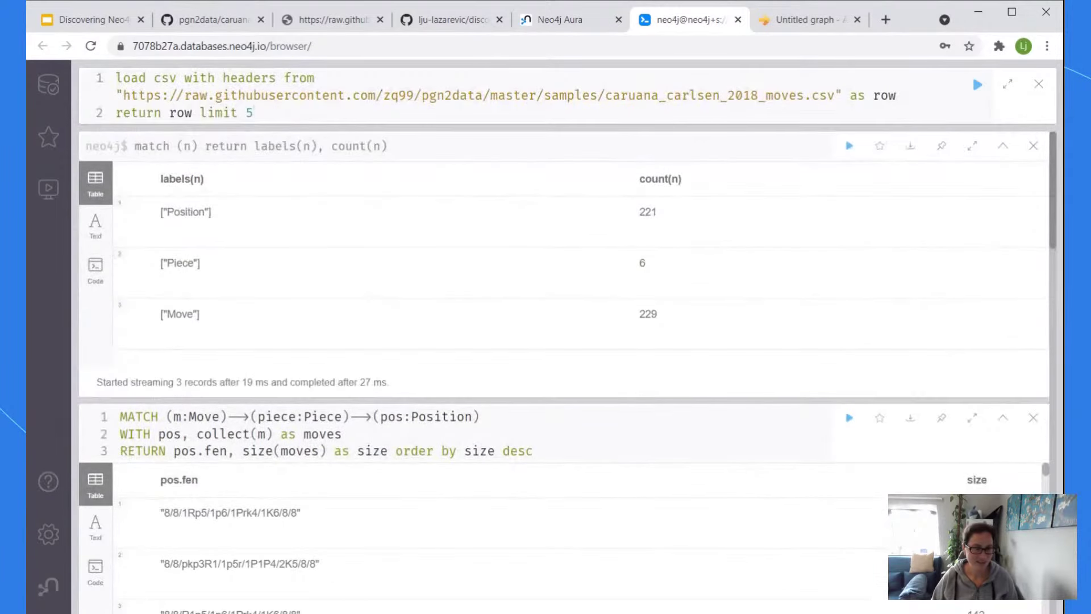
key("shift+Left")
key("shift+Left")
key("shift+Left")
key("shift+Left")
key("shift+Left")
key("shift+Left")
key("shift+Left")
key("shift+Left")
key("shift+Left")
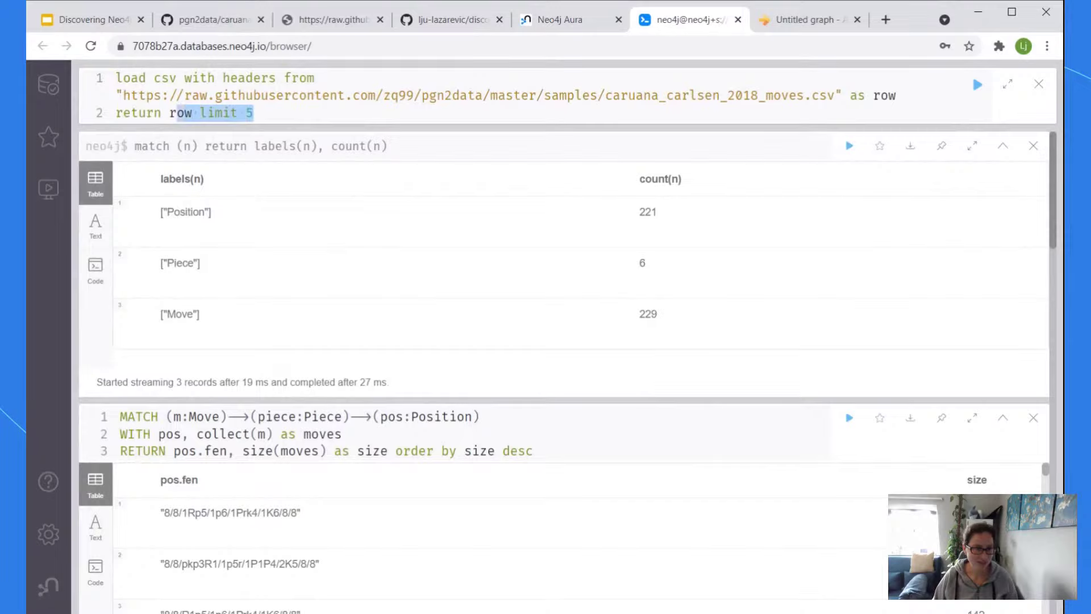
key("shift+Left")
type("distinct ")
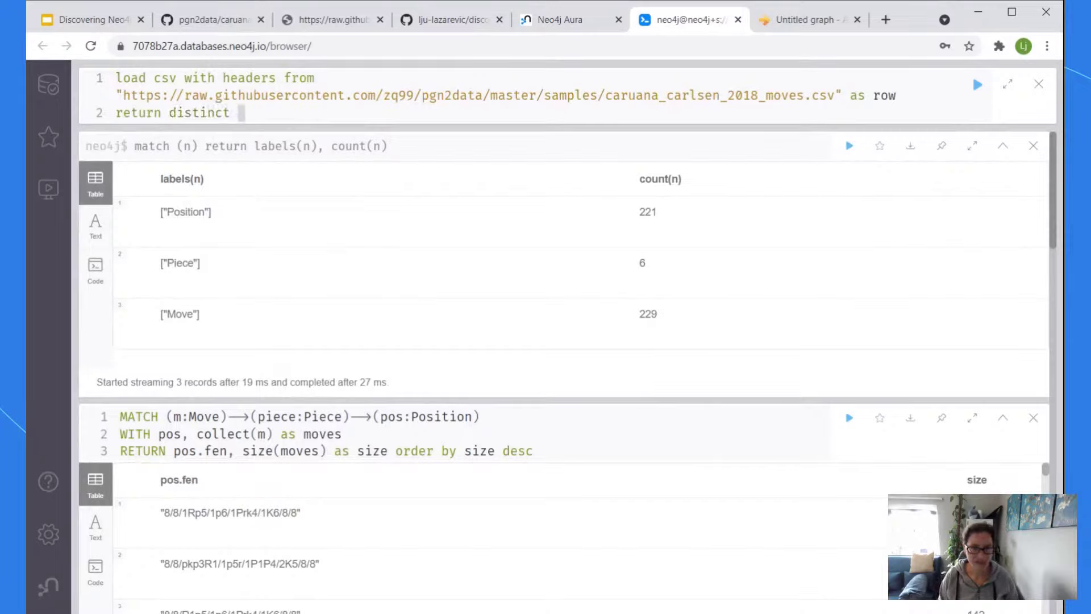
type("row.")
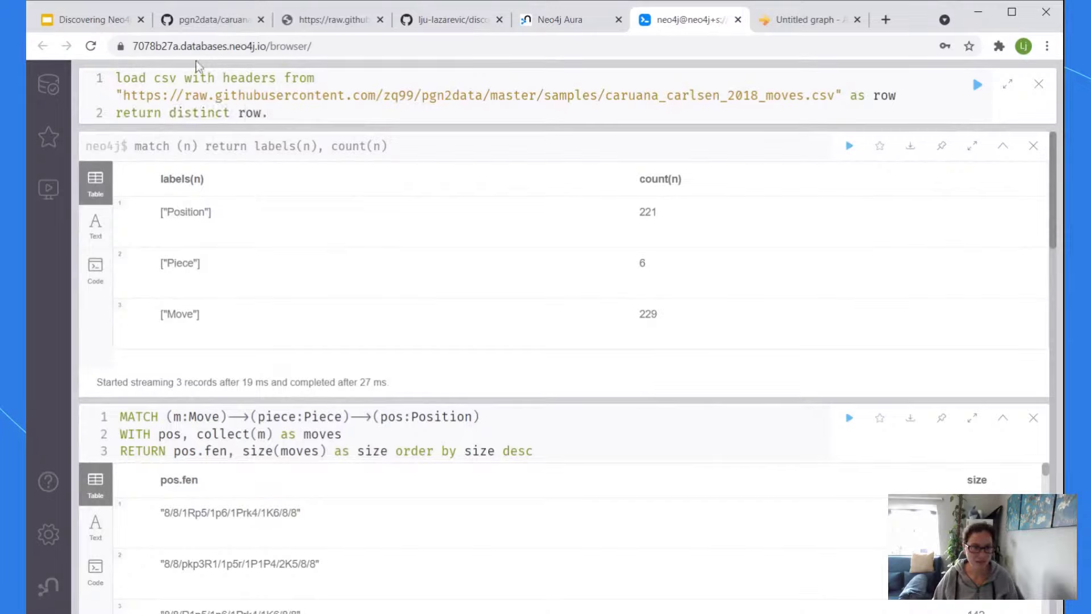
Check the CSV's column names on GitHub, then complete the query as return distinct row.game_id and run it
left_click(216, 23)
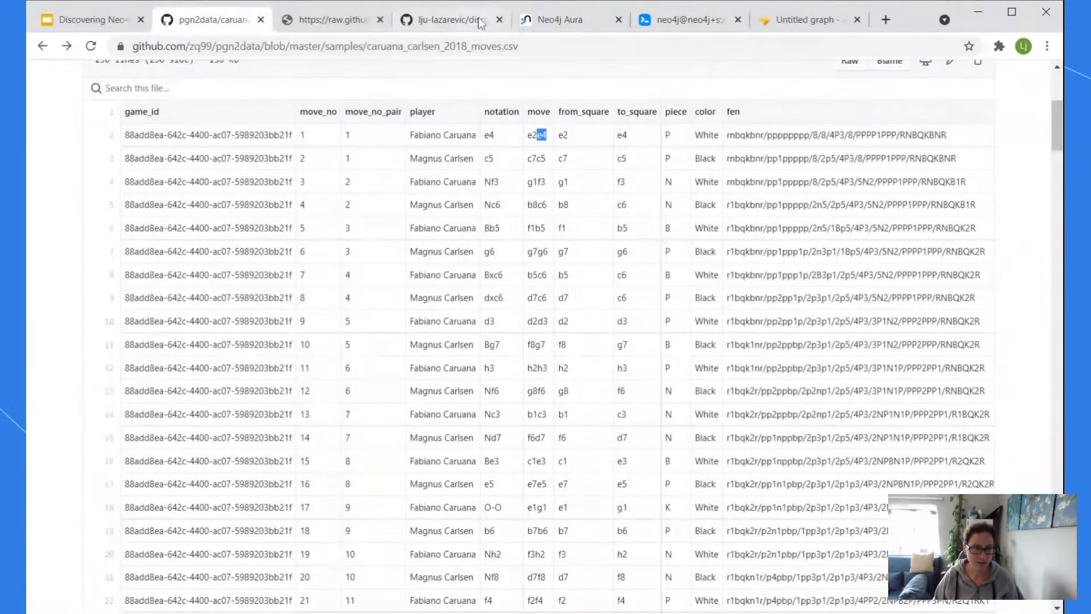
left_click(767, 30)
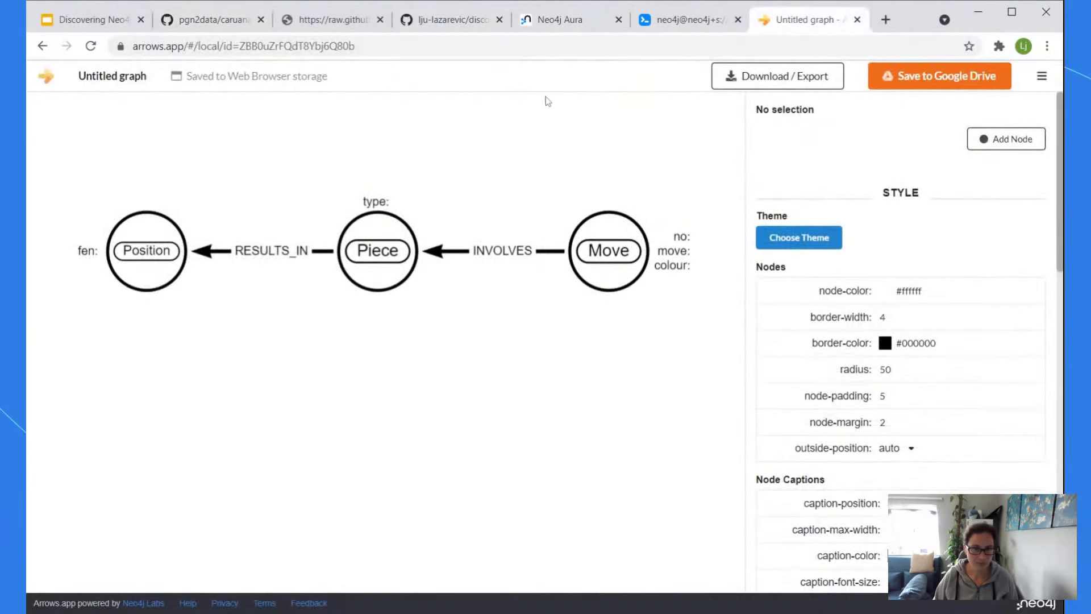
left_click(688, 20)
type("game_id")
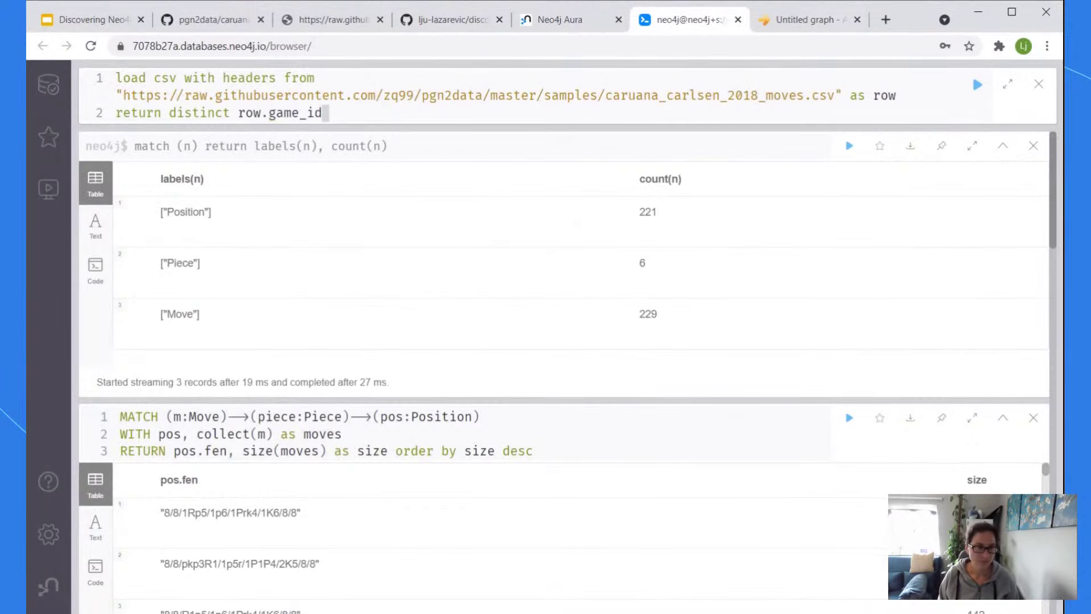
key("ctrl+Return")
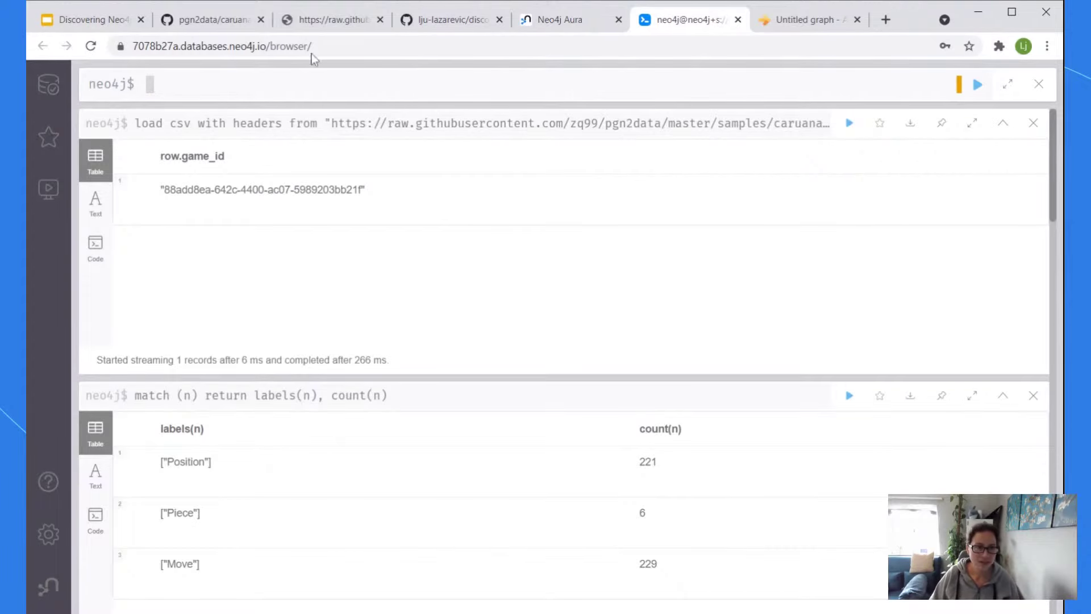
Examine the last rows of the moves CSV on GitHub and return to Neo4j Browser
left_click(327, 27)
left_click(211, 19)
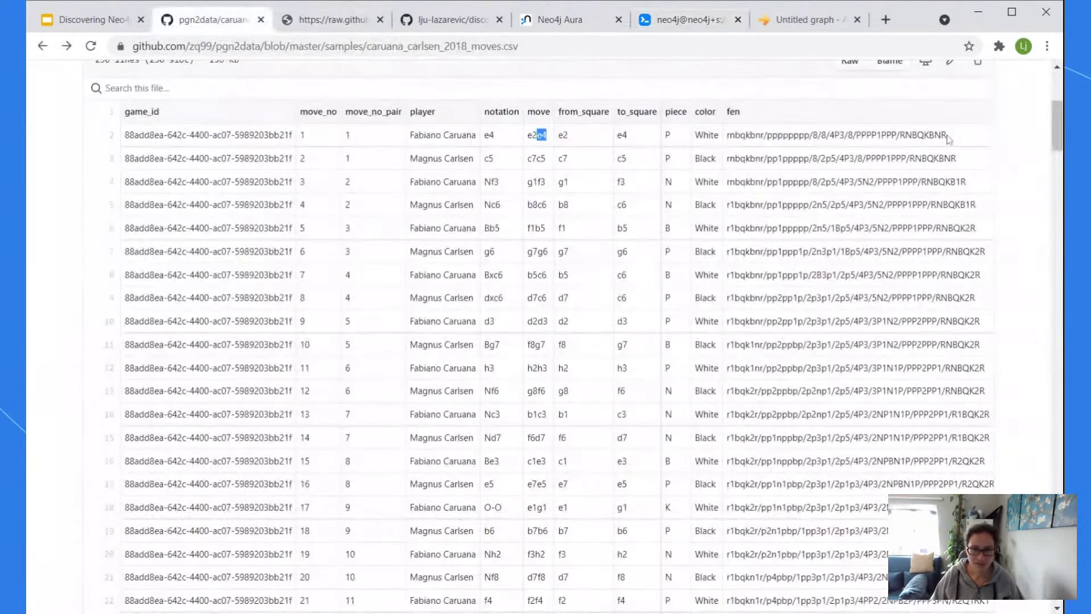
left_click_drag(1057, 126, 1057, 602)
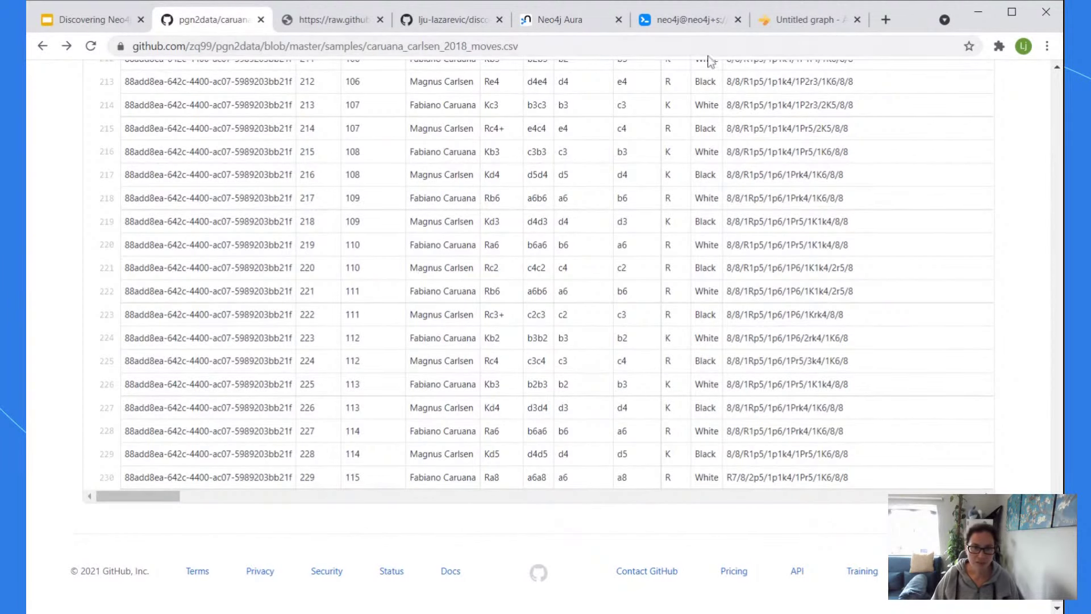
left_click(558, 20)
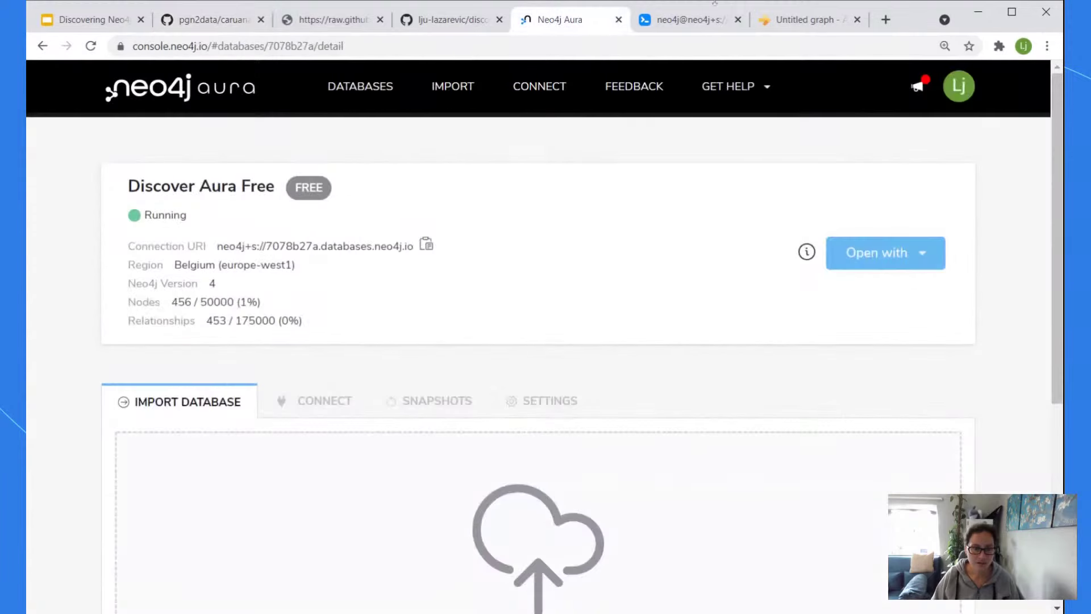
left_click(690, 19)
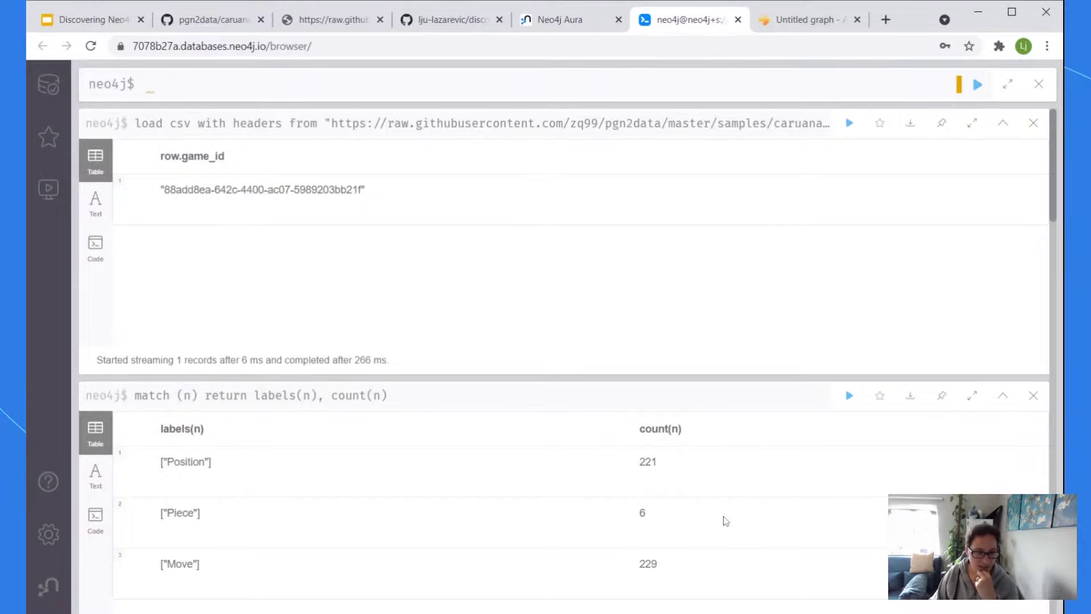
Examine the position counts in the Move–Piece–Position result table down to its last rows
scroll(725, 518, "down", 1)
scroll(725, 519, "up", 1)
scroll(994, 287, "down", 8)
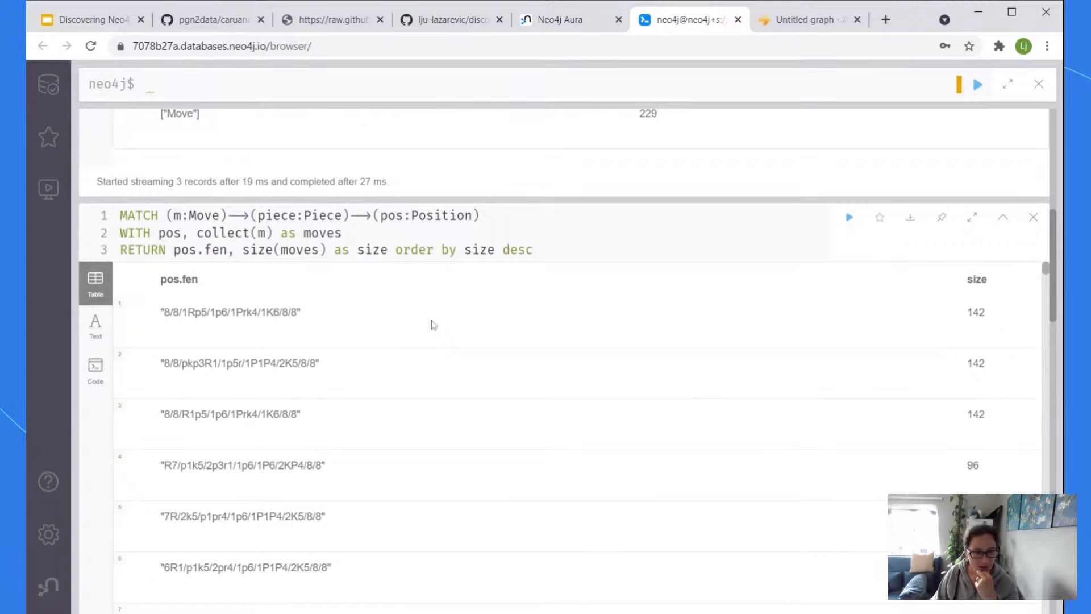
scroll(528, 429, "down", 2)
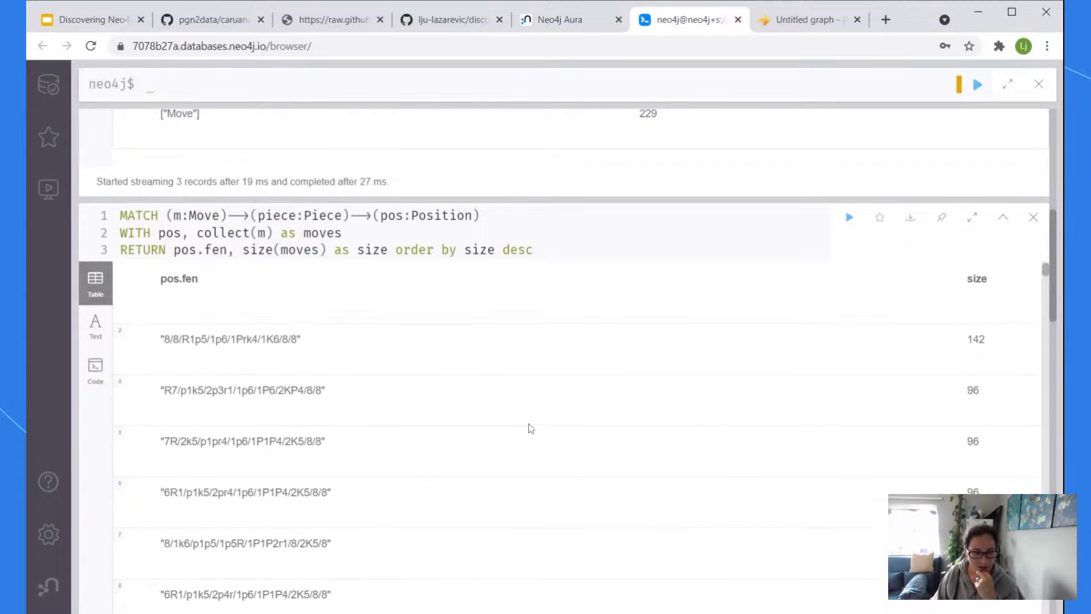
left_click_drag(1046, 275, 1047, 574)
scroll(621, 465, "down", 3)
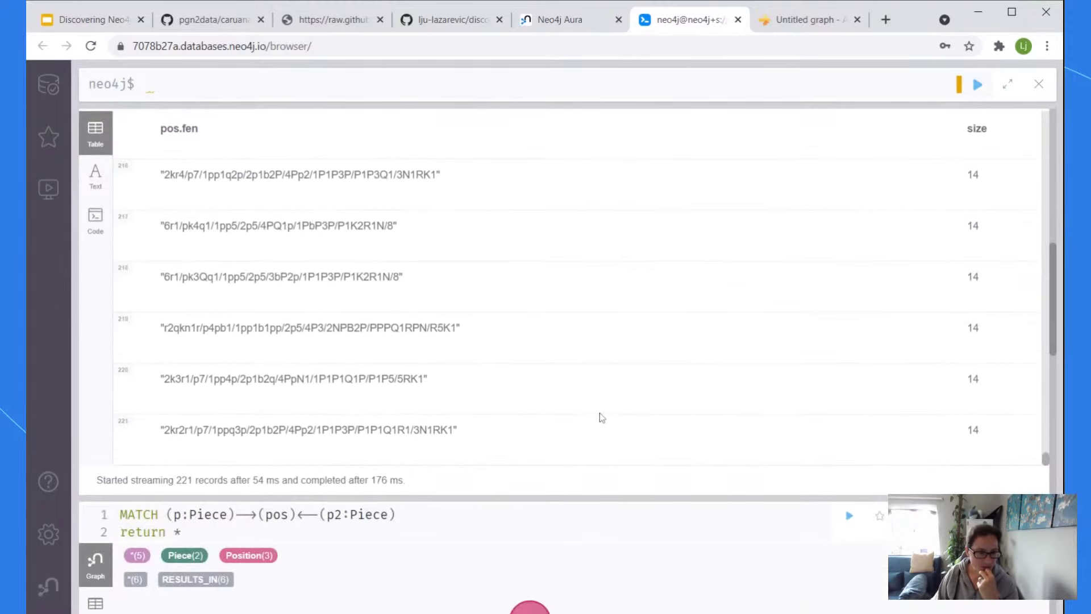
scroll(568, 417, "up", 1)
scroll(541, 394, "down", 5)
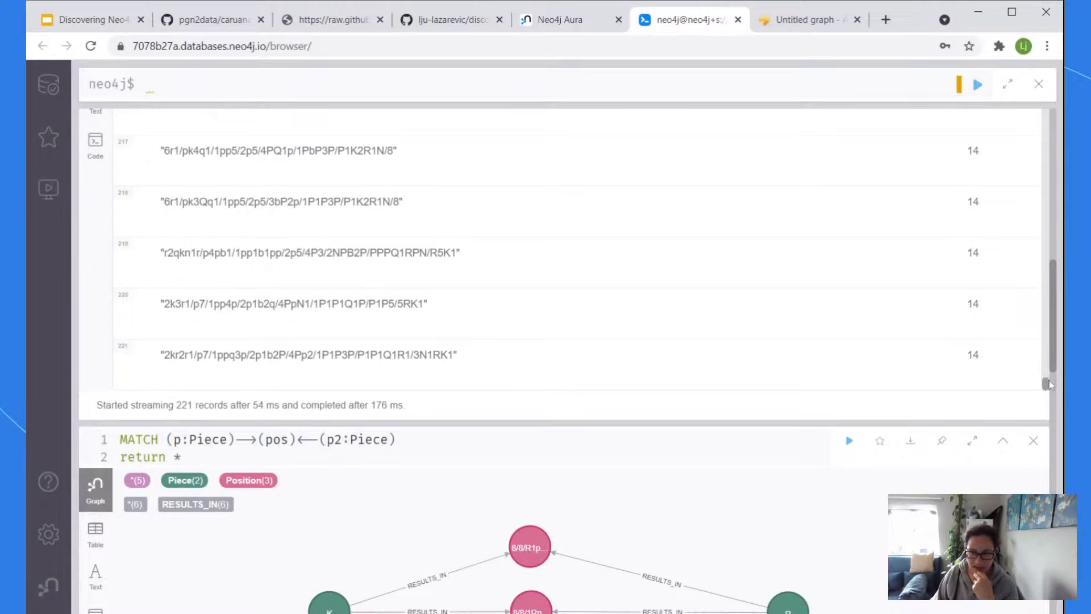
Switch to the data model in Arrows and move the Piece node below the line between Position and Move
scroll(761, 260, "up", 1)
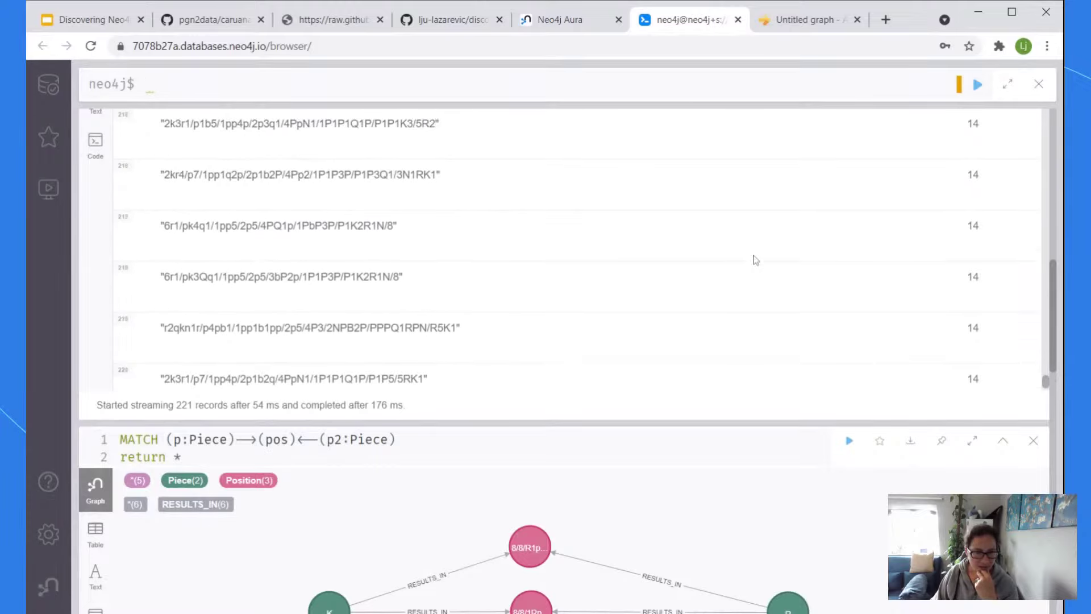
left_click_drag(1052, 346, 1056, 188)
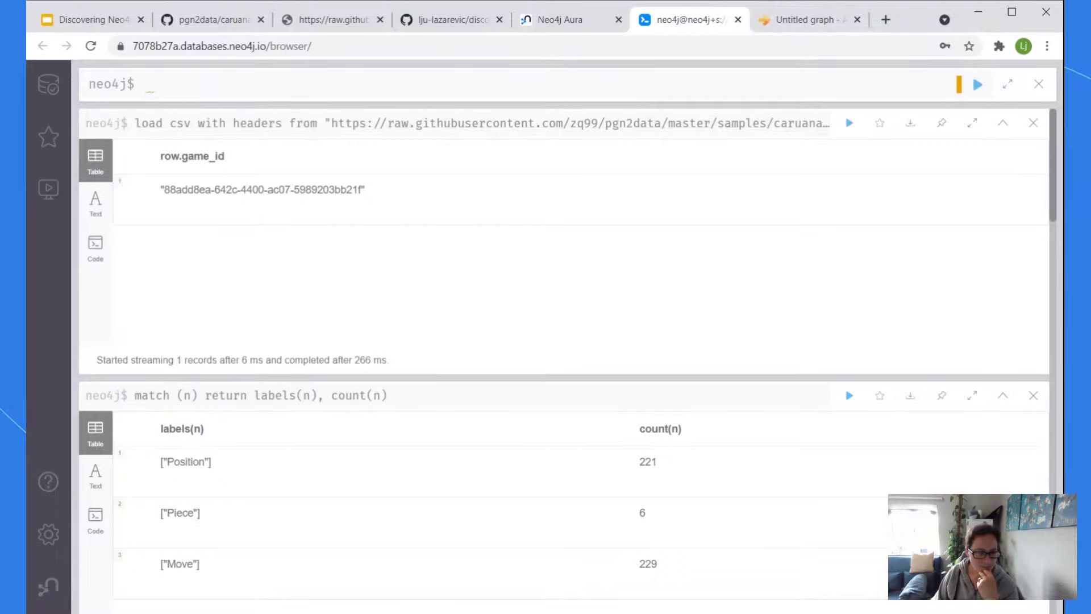
scroll(694, 310, "down", 1)
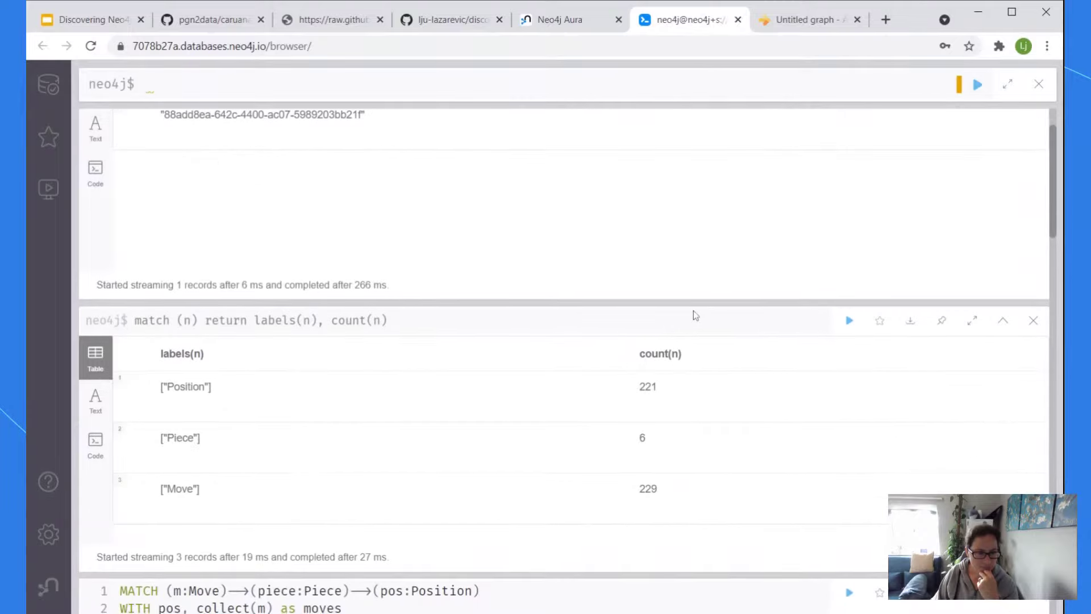
scroll(693, 311, "up", 1)
left_click(807, 20)
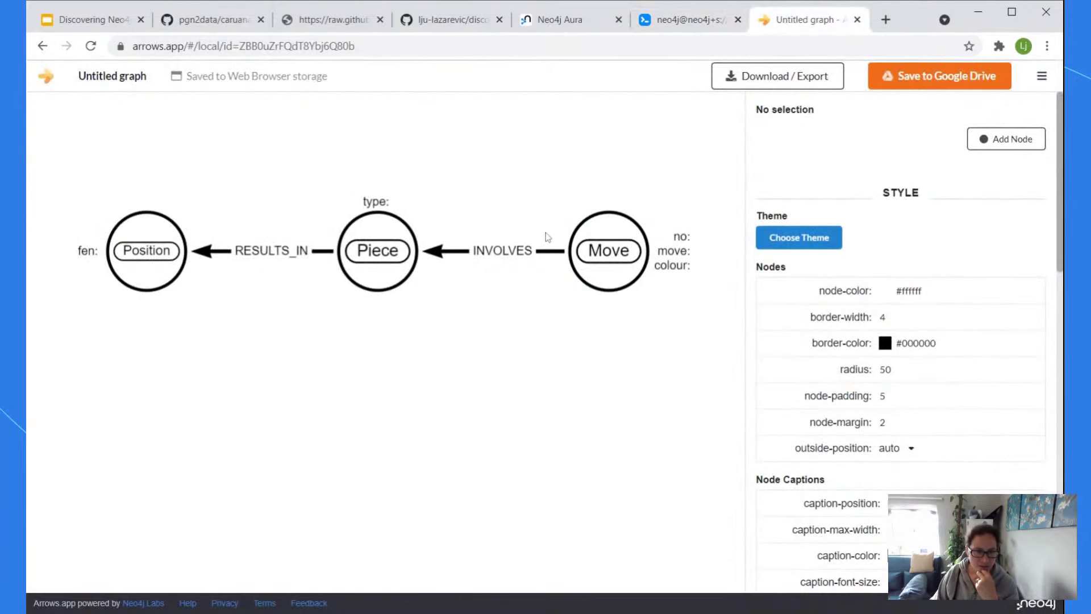
left_click_drag(397, 278, 397, 373)
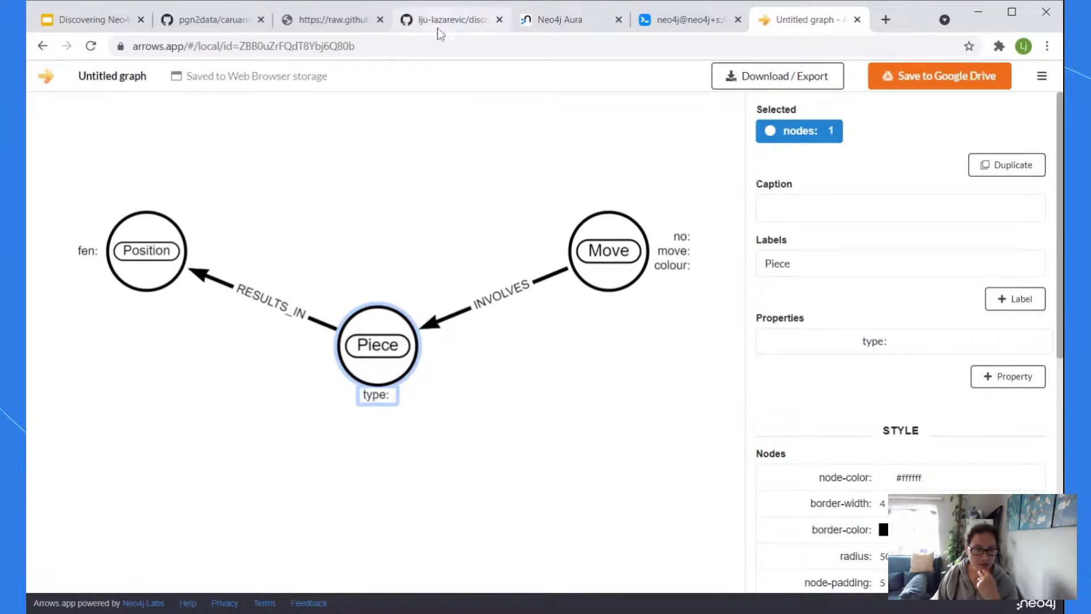
Return to Neo4j Browser and run match (m:Move) return m.no, m.colour, m.move order by m.no
left_click(578, 24)
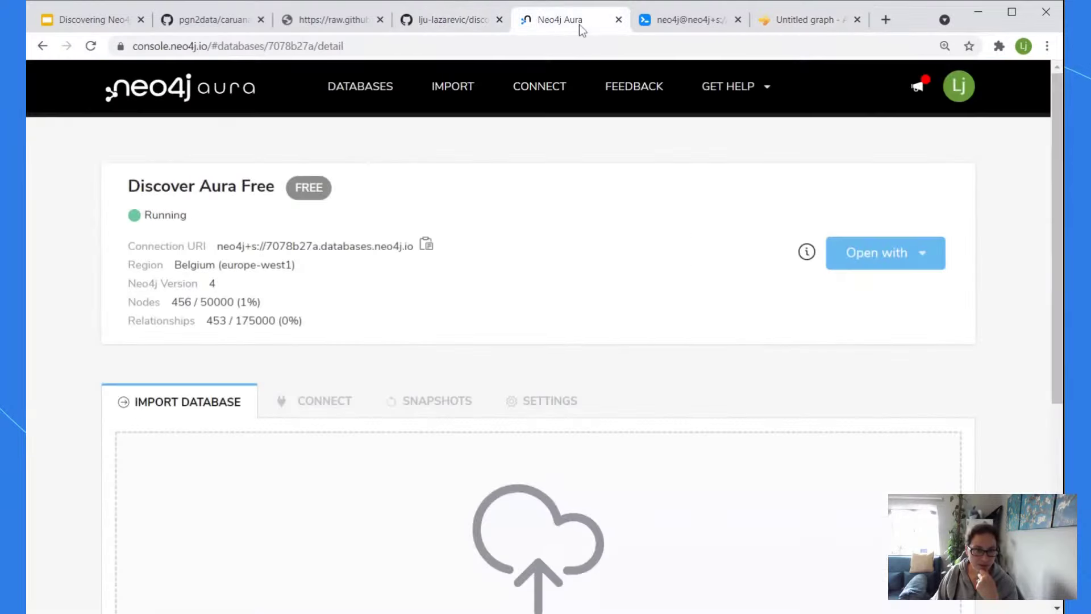
left_click(701, 31)
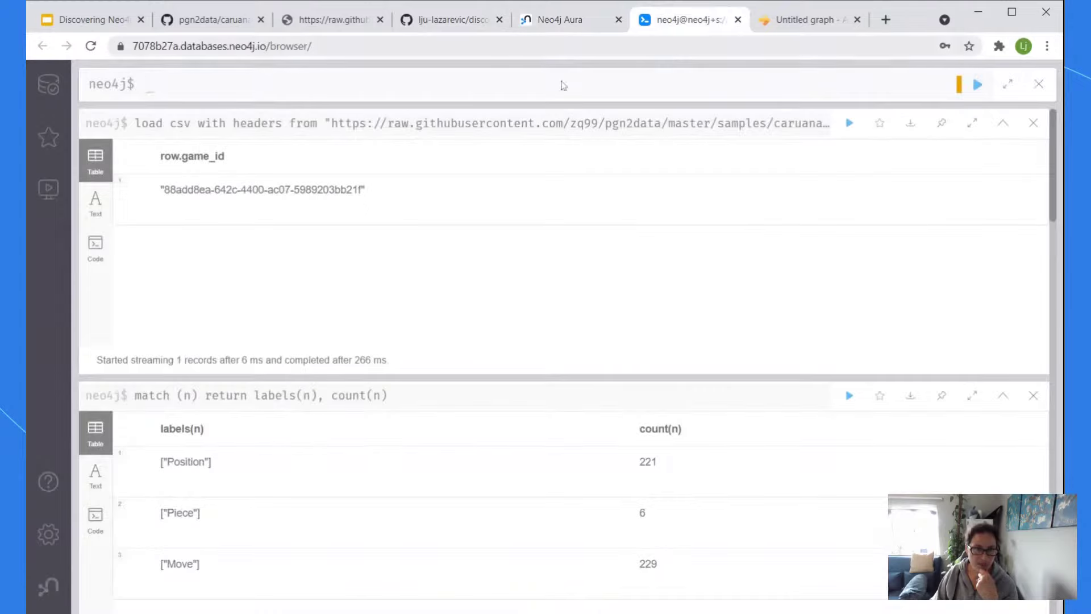
type("match ")
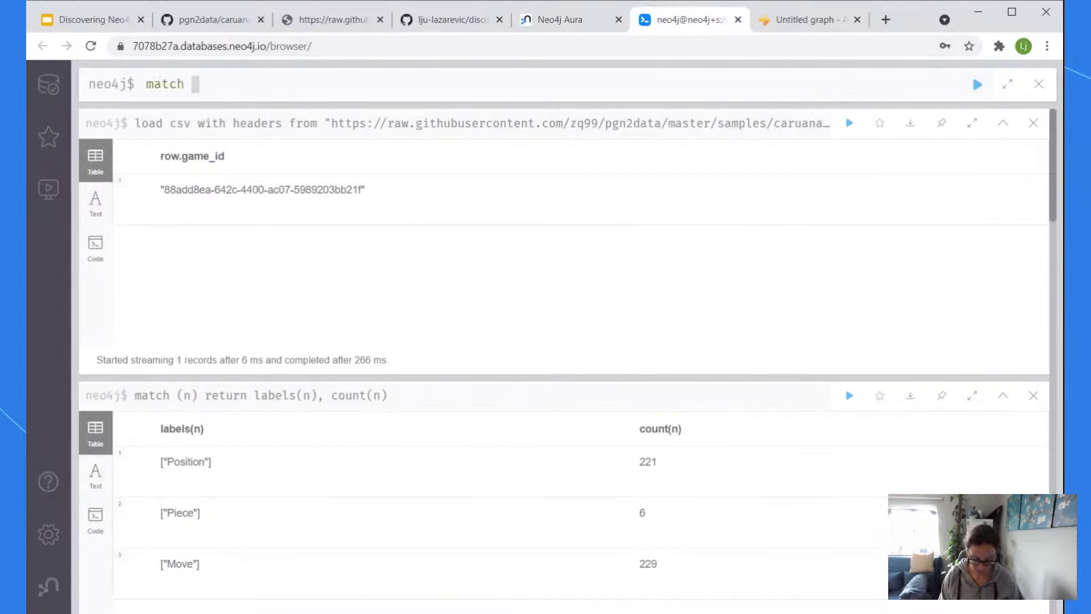
type("()m:Move")
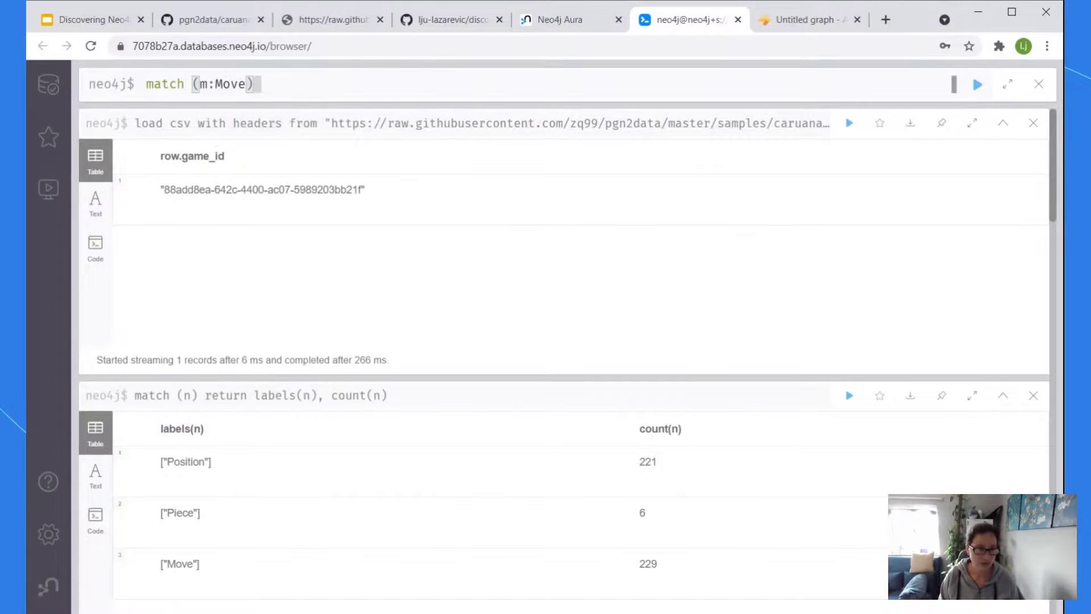
key("shift+Return")
type("return ")
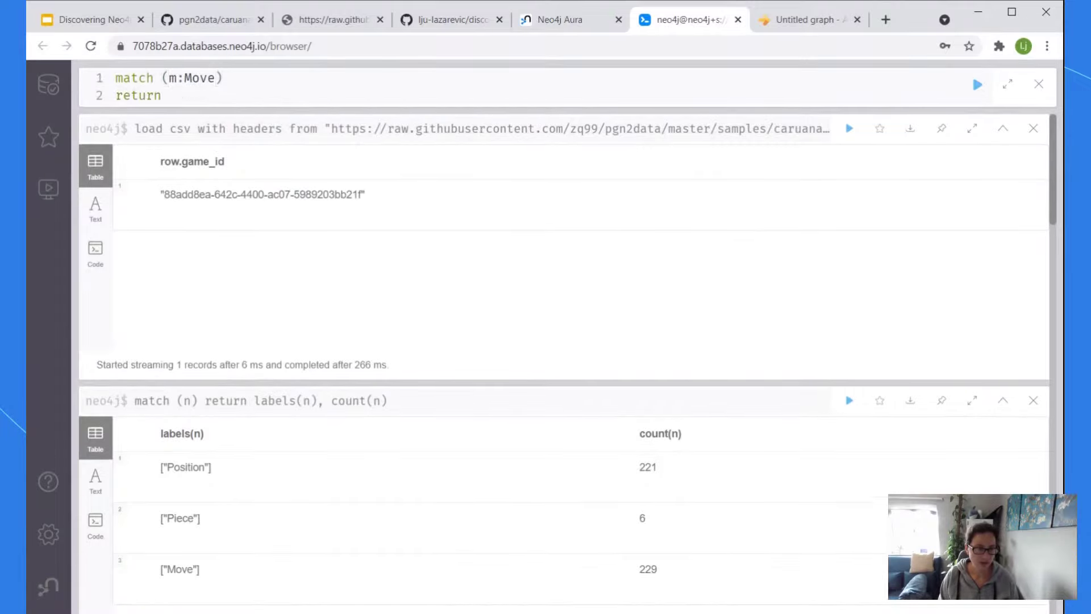
type("m.no, m.colour, m")
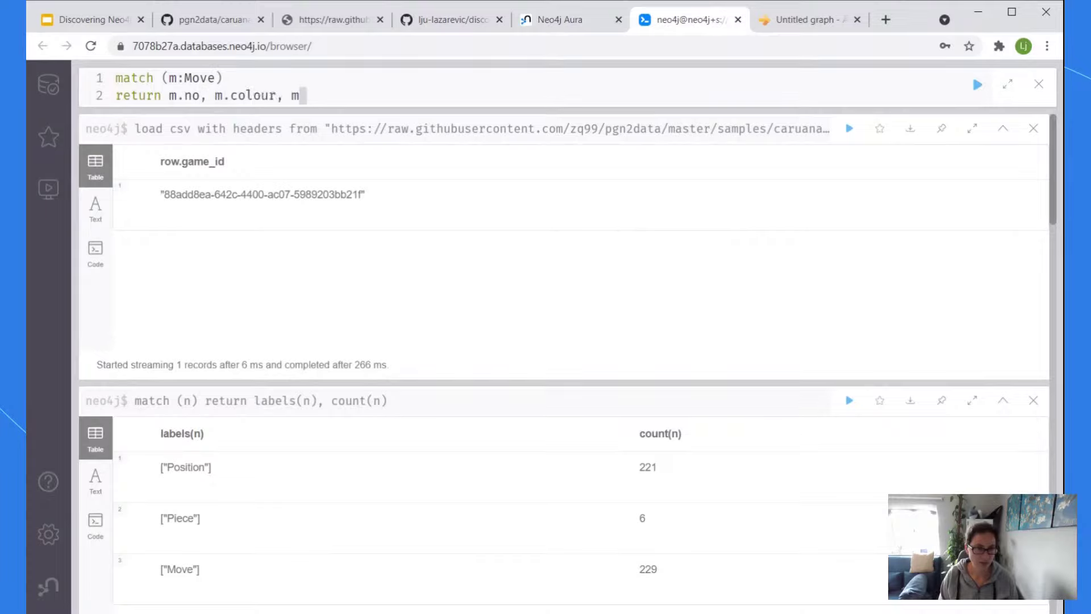
type(".move order by m")
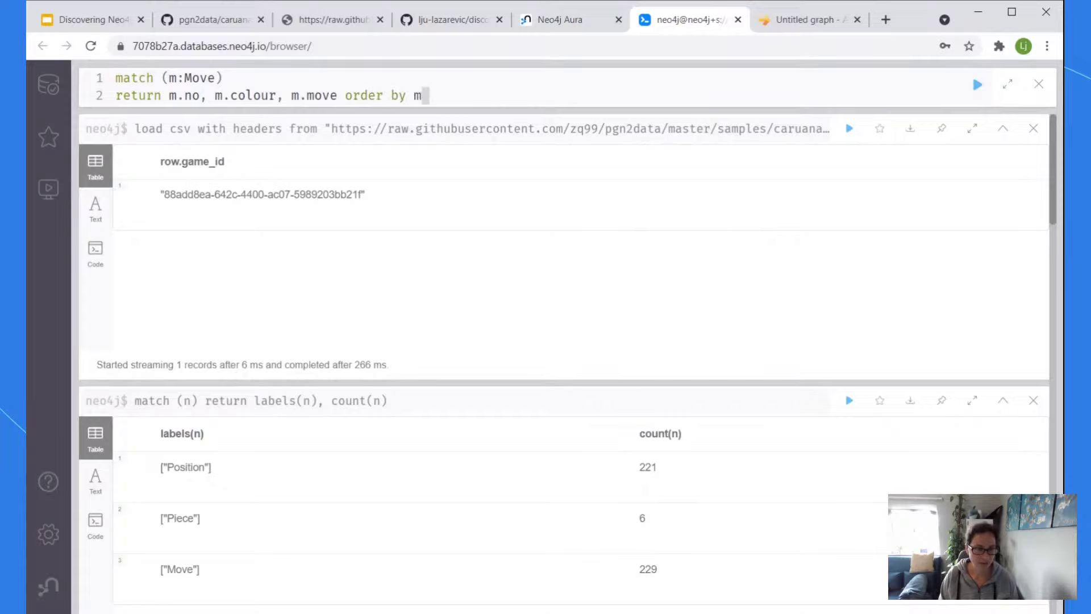
type(".no")
key("Escape")
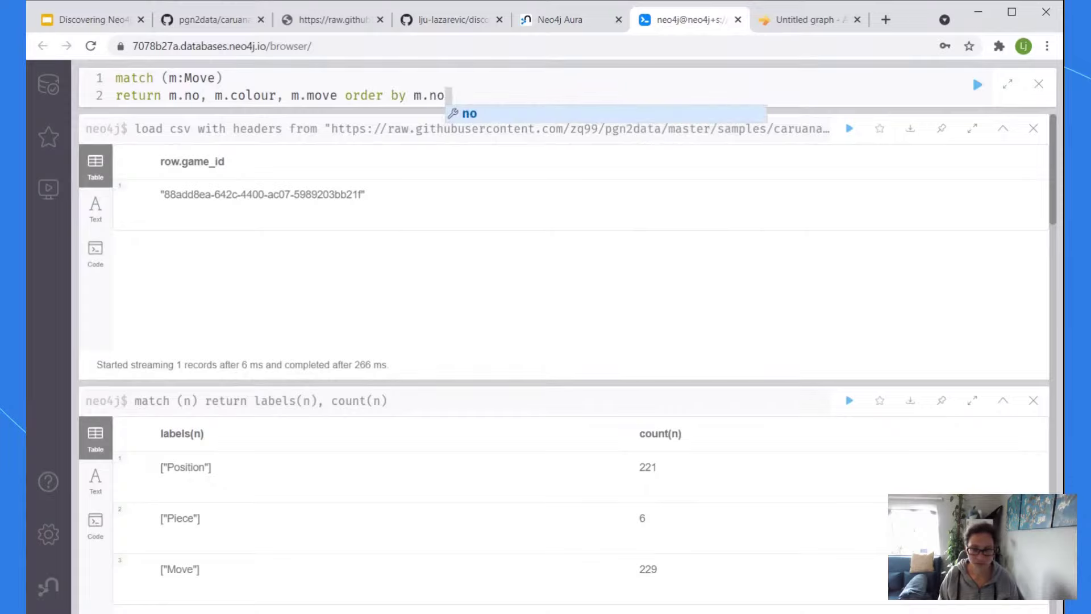
key("ctrl+Return")
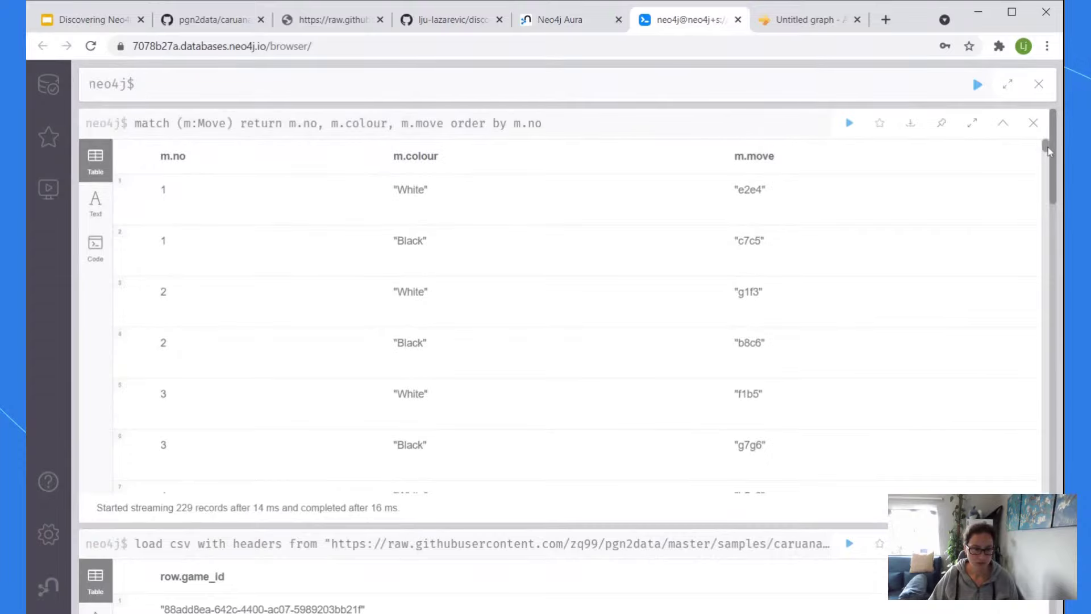
Examine the last rows of the ordered moves table, working back through the earlier move numbers
left_click_drag(1049, 151, 1045, 486)
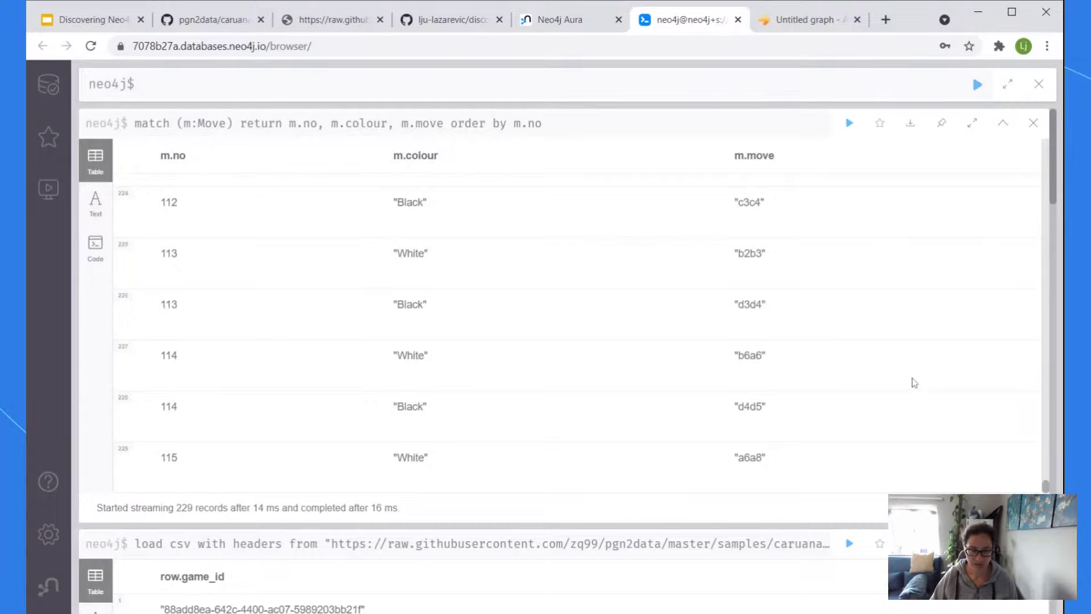
scroll(912, 377, "up", 4)
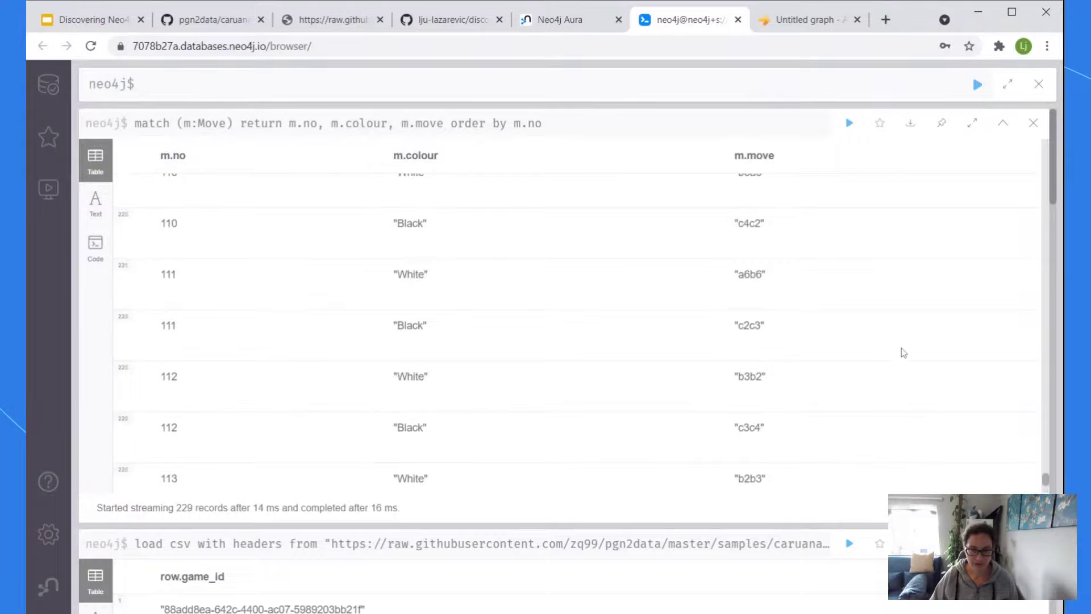
scroll(905, 346, "up", 5)
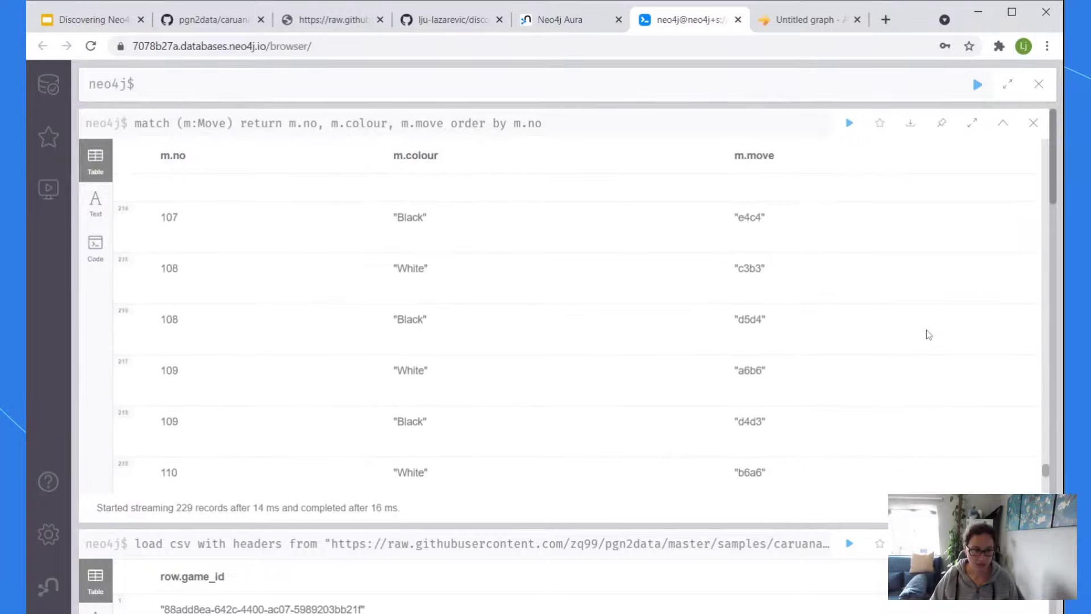
scroll(909, 353, "up", 18)
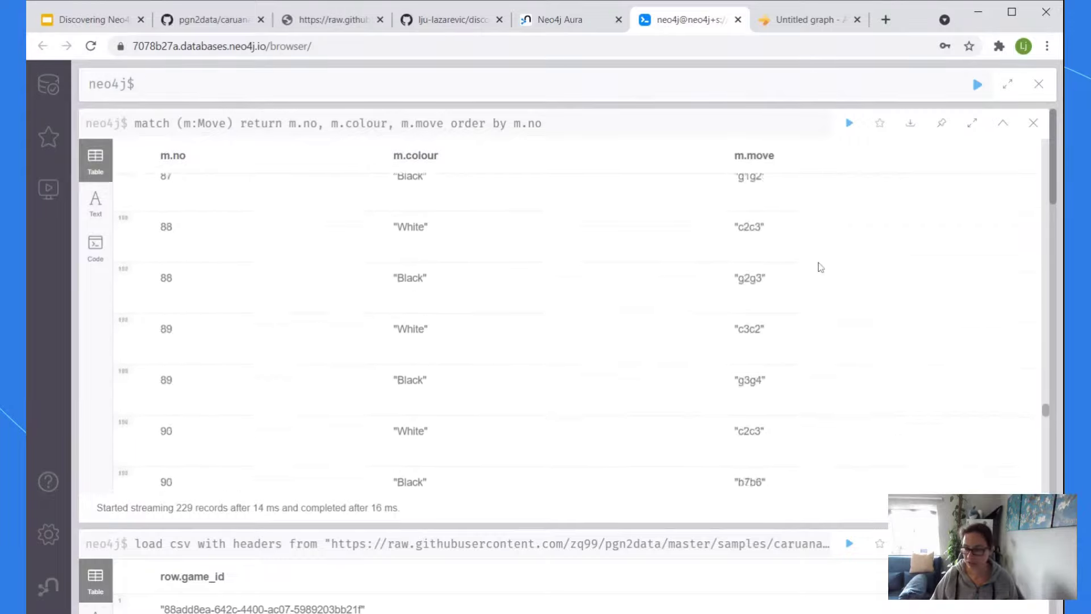
scroll(820, 267, "up", 20)
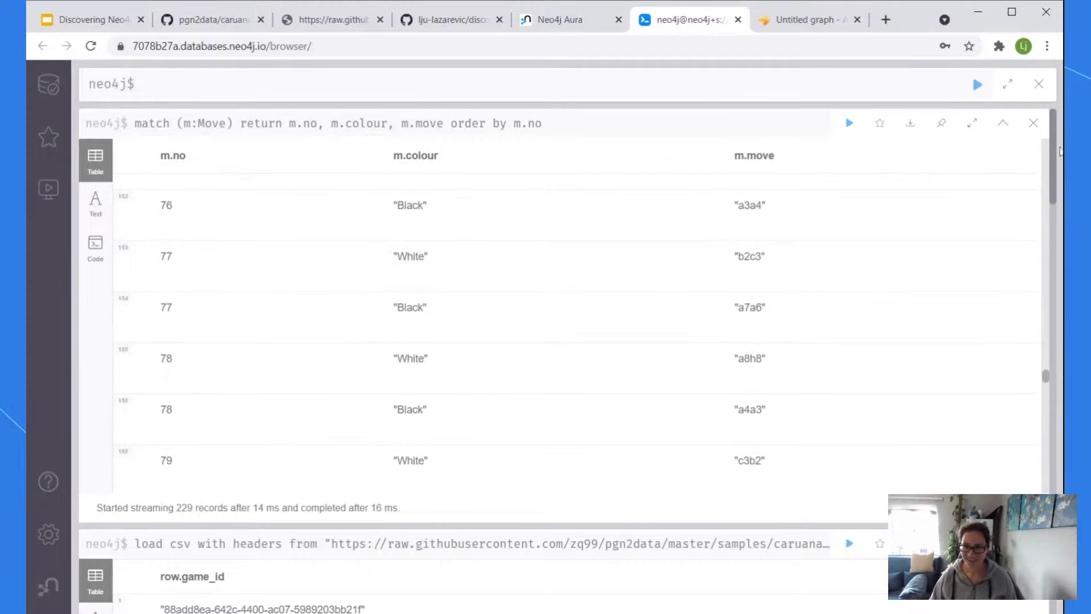
Compare the move counts per position in the Move–Piece–Position results with the moves list and the label counts
left_click_drag(1061, 150, 1049, 298)
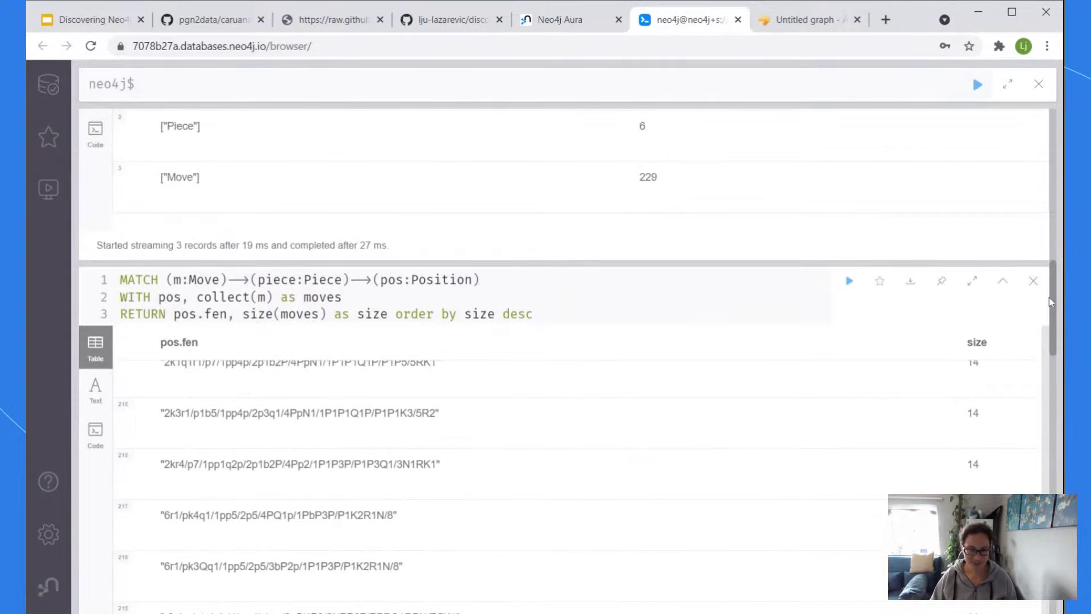
scroll(475, 453, "up", 1)
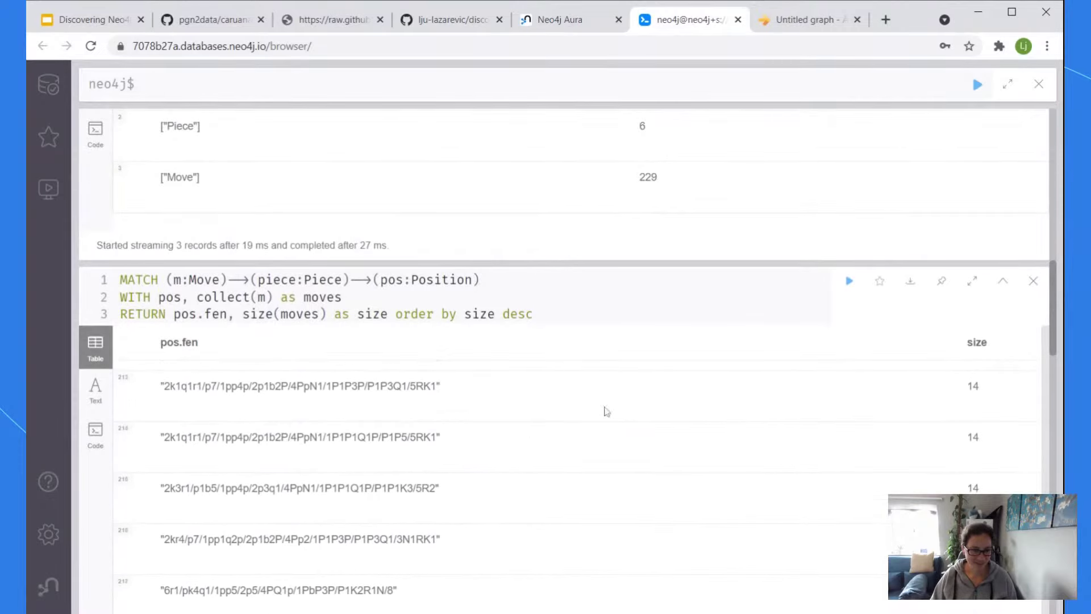
scroll(1008, 195, "down", 1)
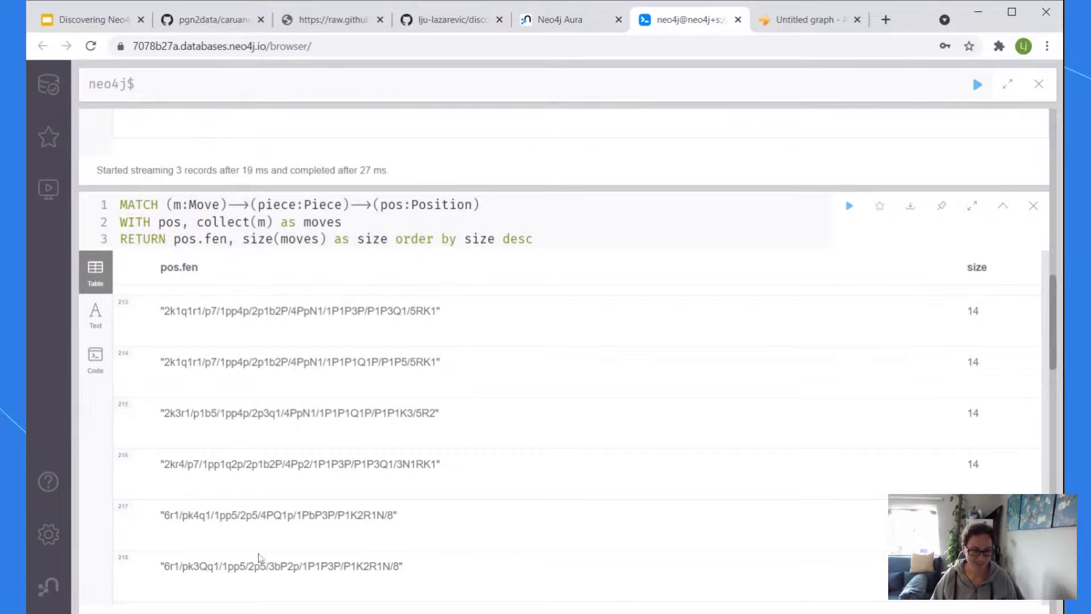
scroll(441, 307, "up", 10)
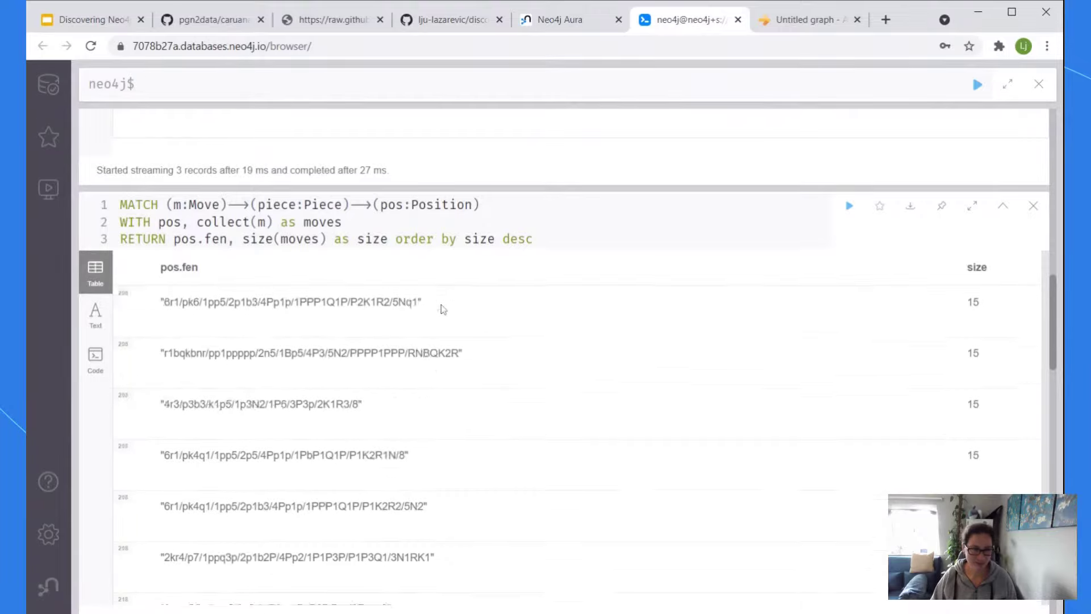
scroll(312, 214, "down", 10)
scroll(901, 268, "up", 4)
scroll(969, 385, "down", 15)
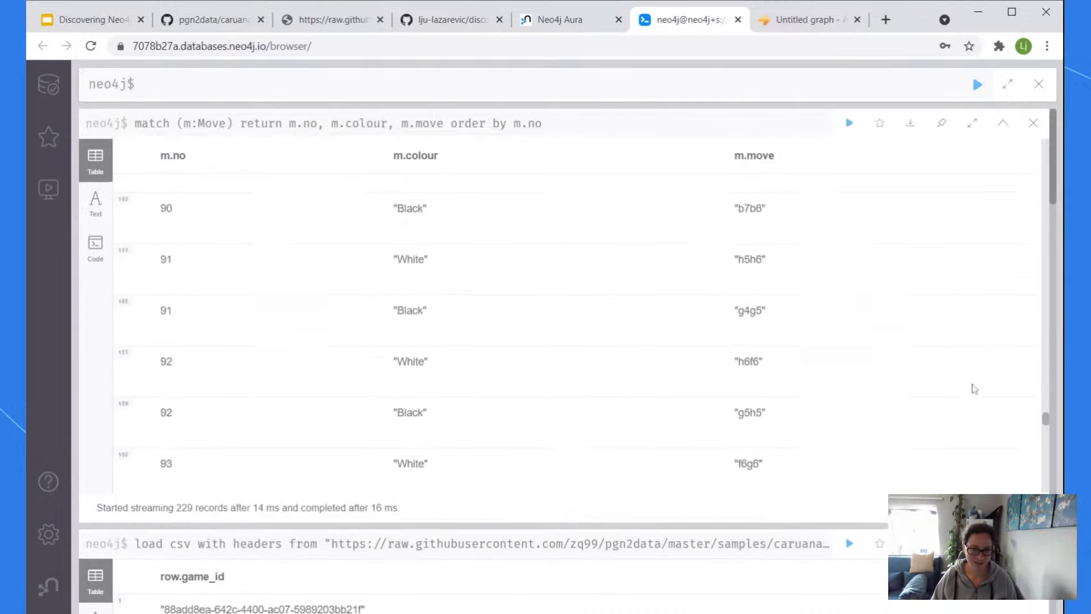
scroll(877, 508, "down", 7)
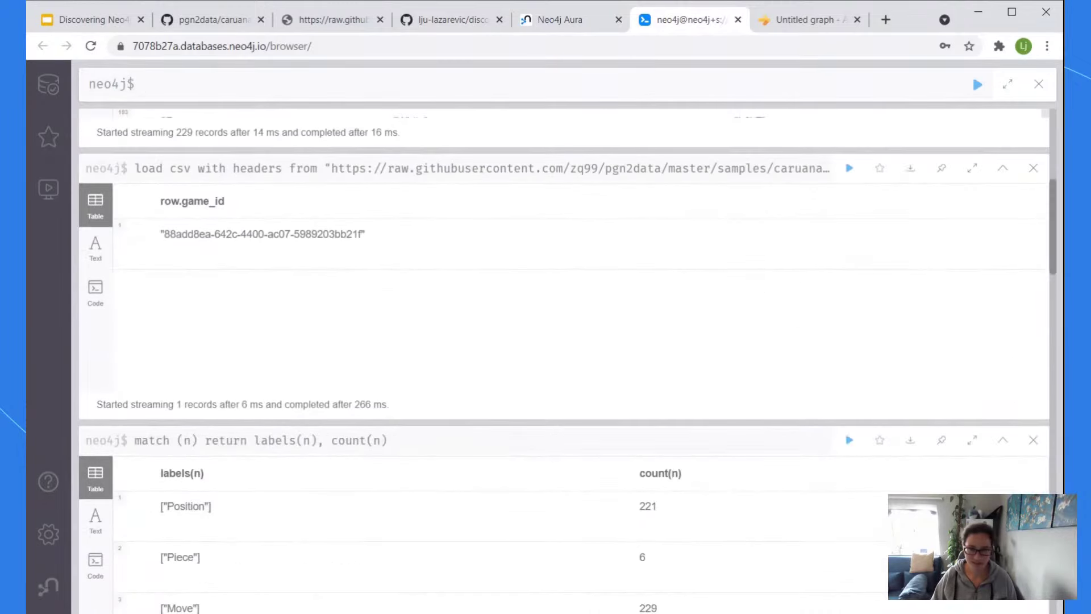
scroll(1052, 247, "down", 10)
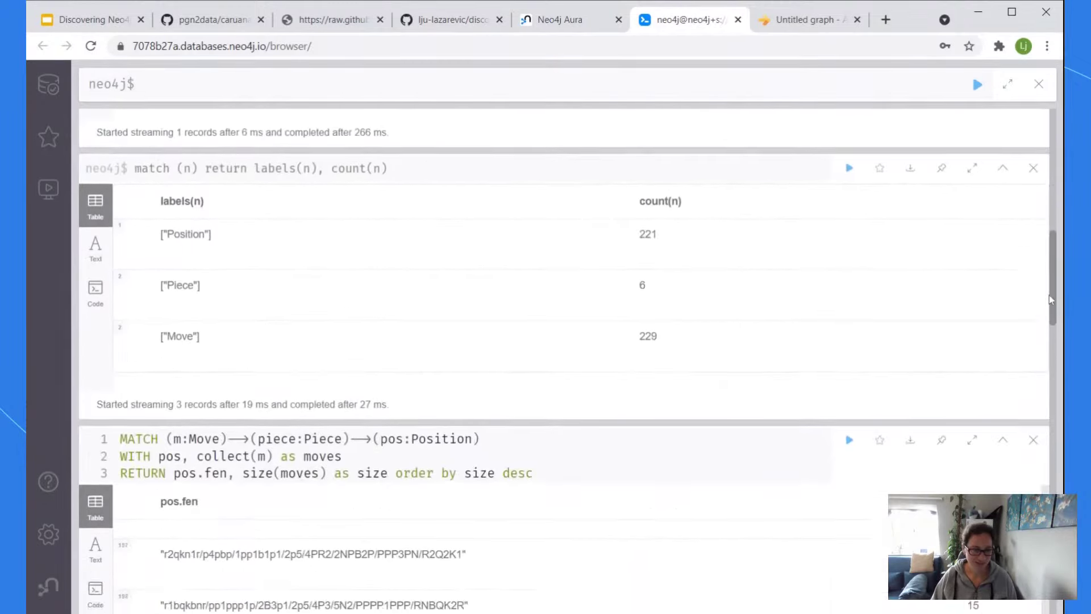
scroll(1051, 341, "up", 17)
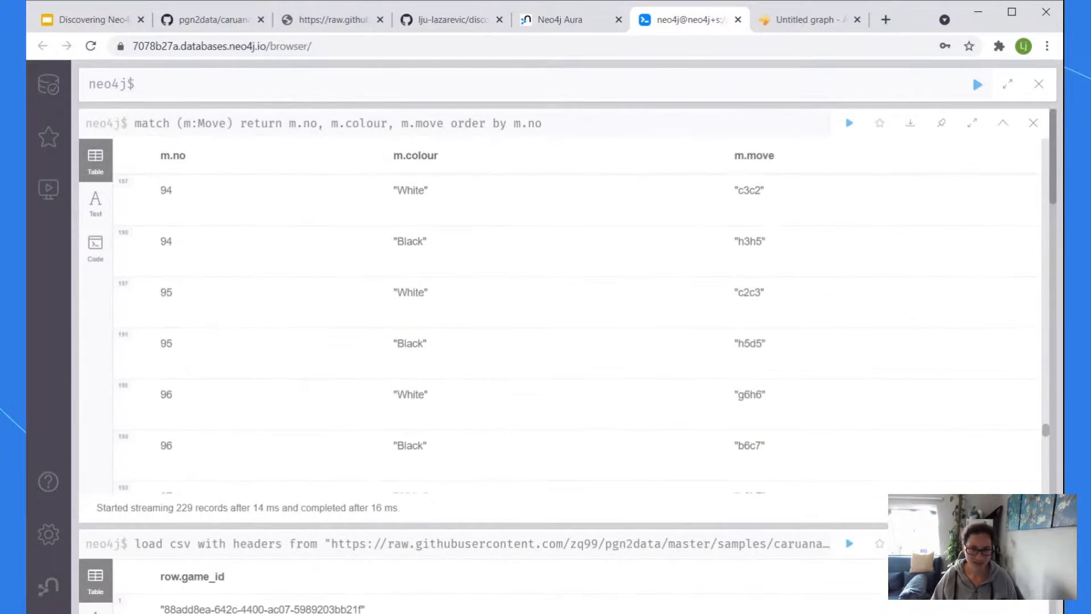
Close the result frames for the ordered moves list, the load csv query and the label counts
left_click(1034, 126)
left_click(1034, 126)
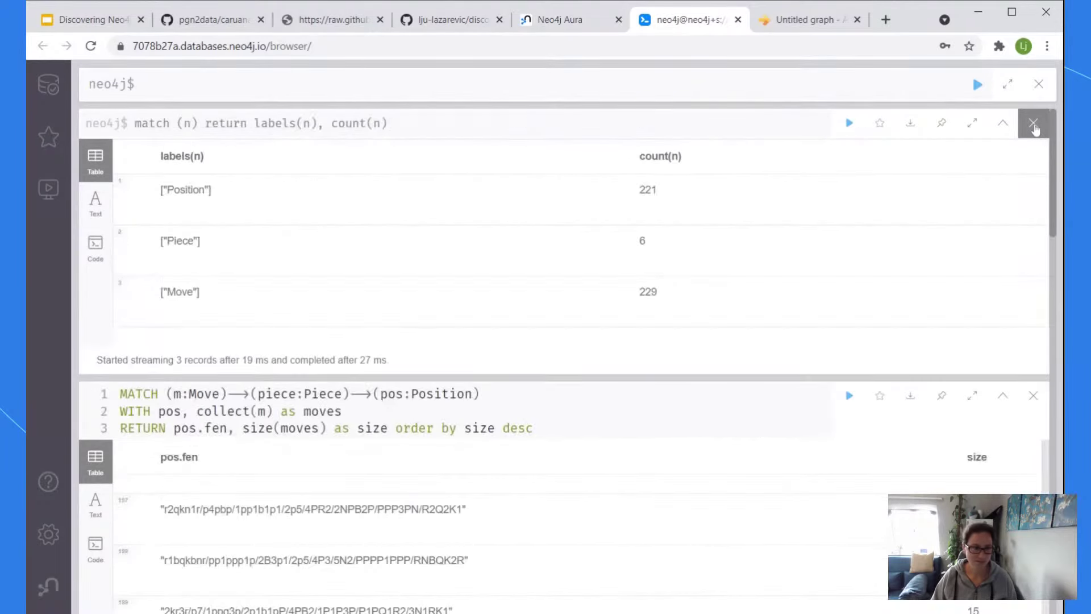
left_click(1034, 126)
Add limit 1 after collect(m) as moves in the Move–Piece–Position query
scroll(726, 370, "up", 10)
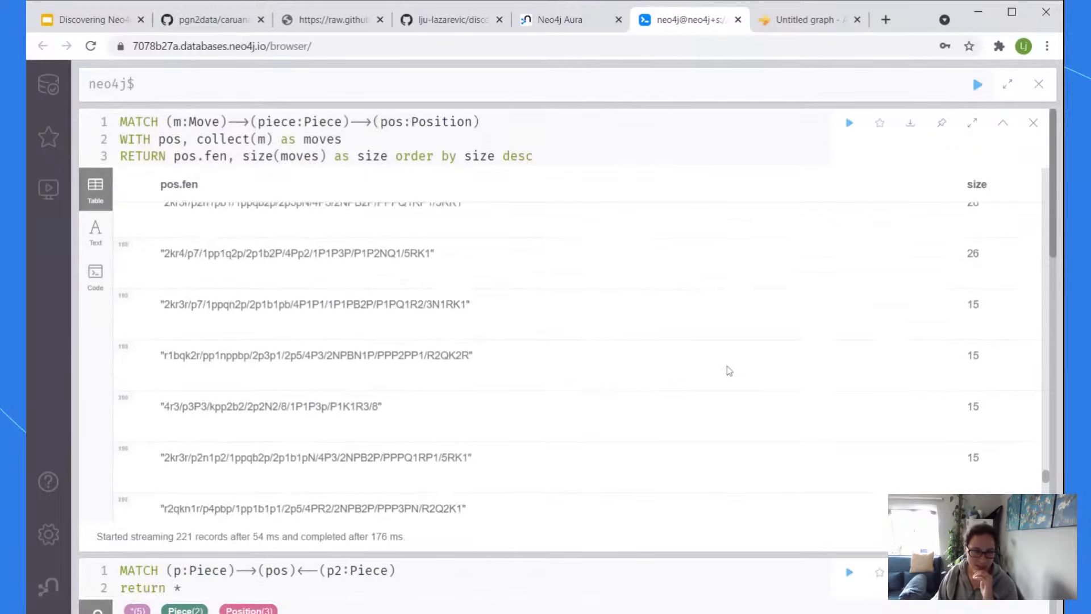
scroll(727, 370, "up", 15)
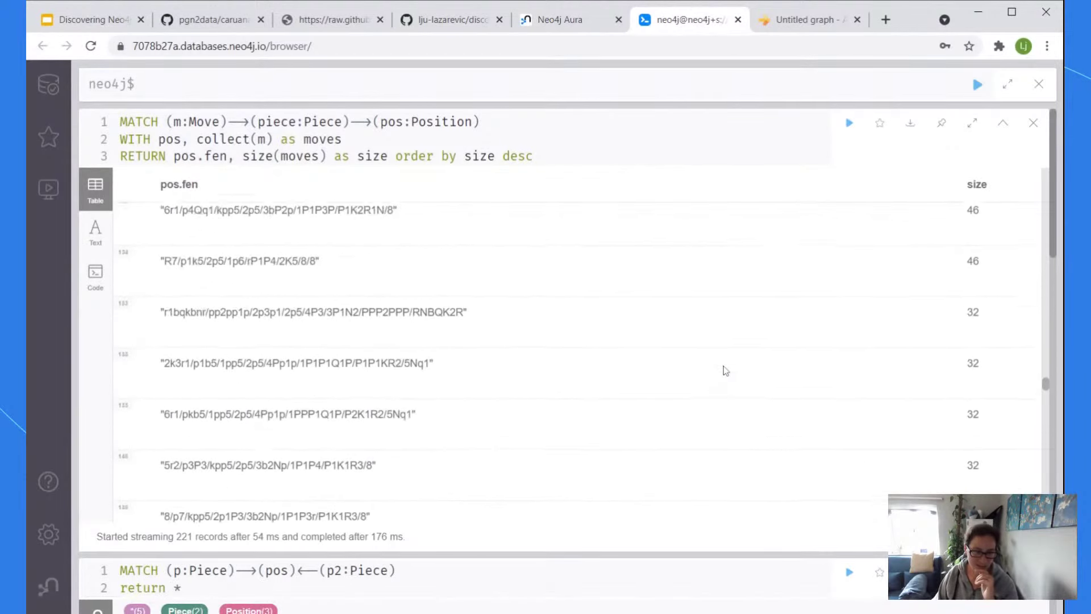
scroll(726, 370, "up", 3)
left_click_drag(1048, 358, 1051, 173)
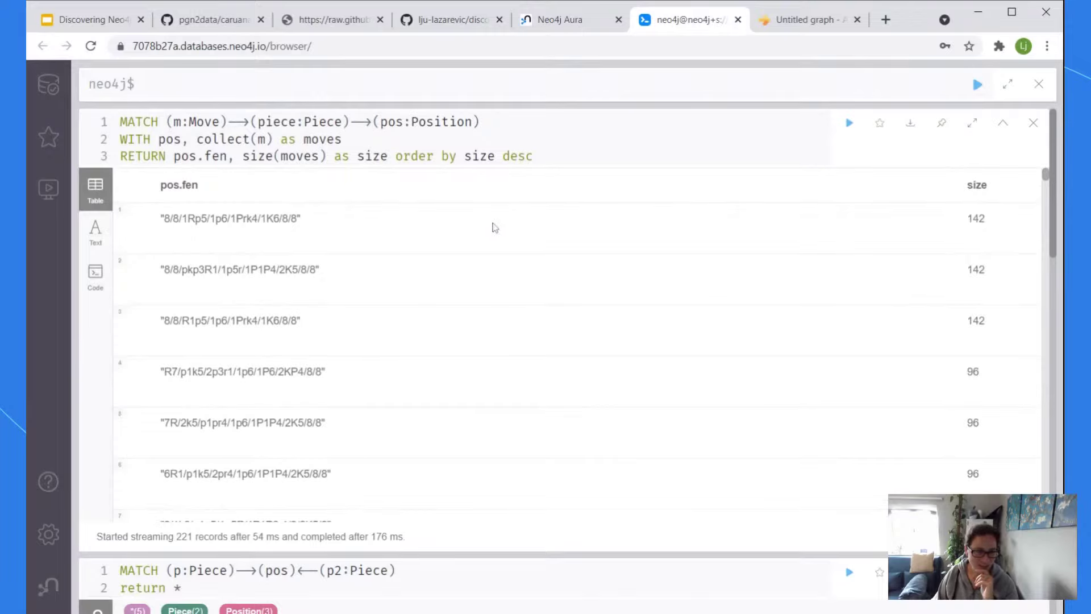
left_click(344, 139)
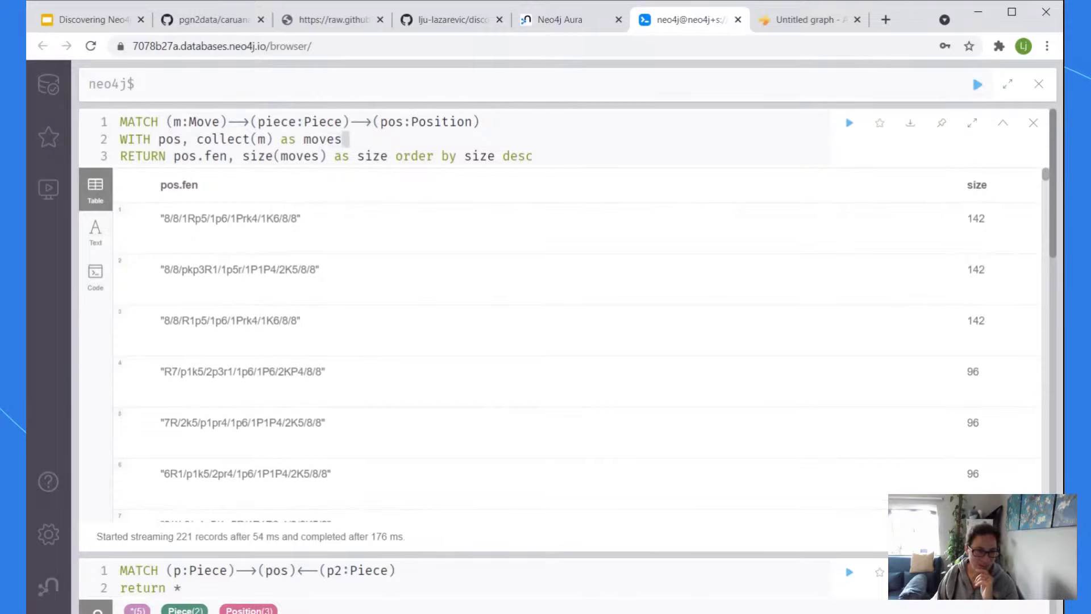
type("limit")
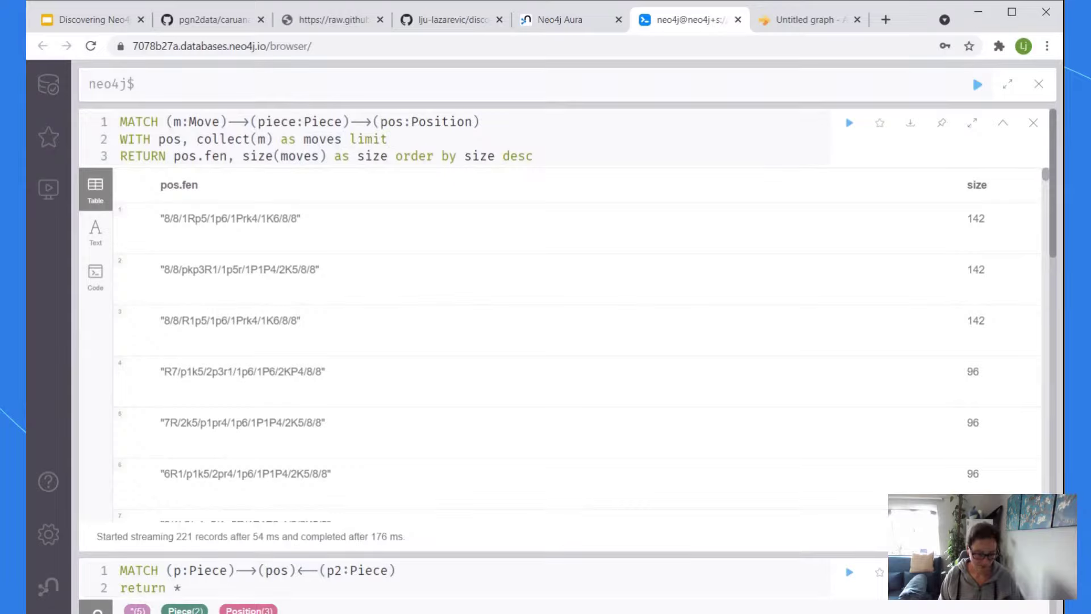
type(" 1")
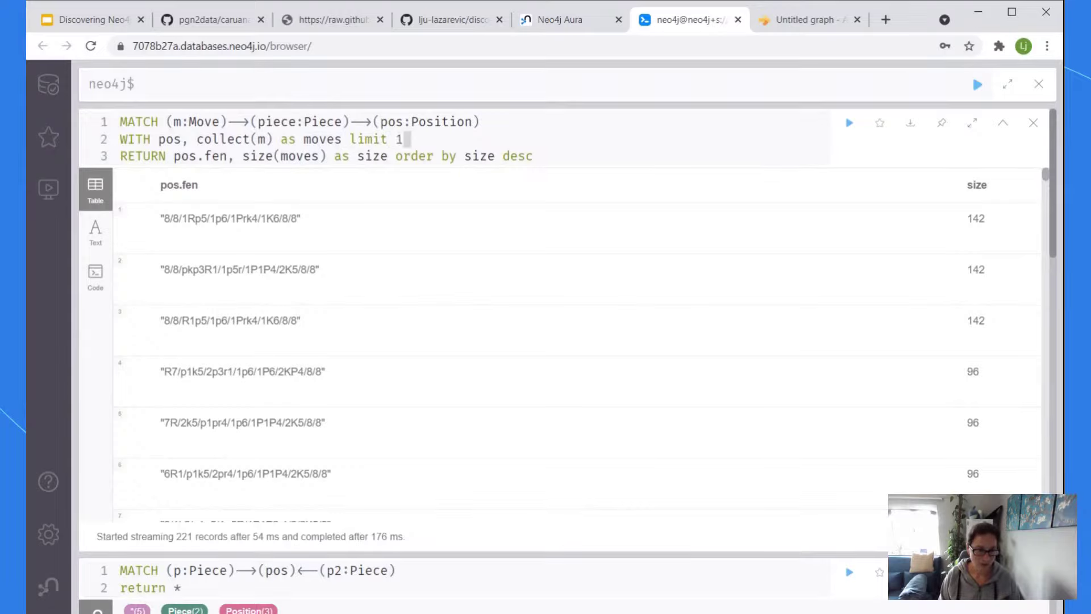
Replace the returned fields and ordering in the Move–Piece–Position query with RETURN * and run it
left_click_drag(533, 156, 174, 156)
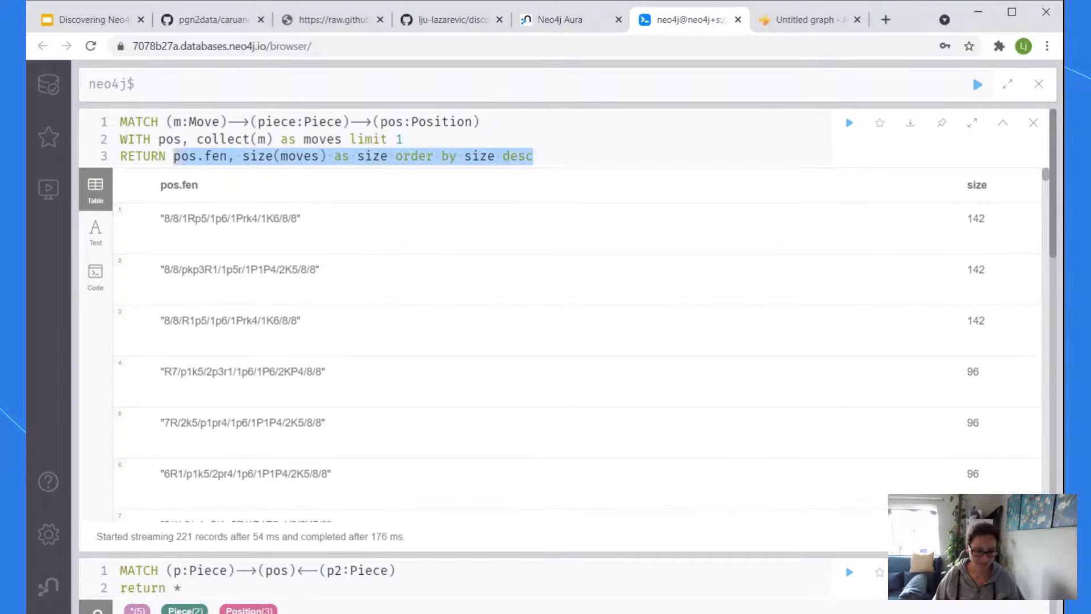
left_click(238, 121)
key("ctrl+a")
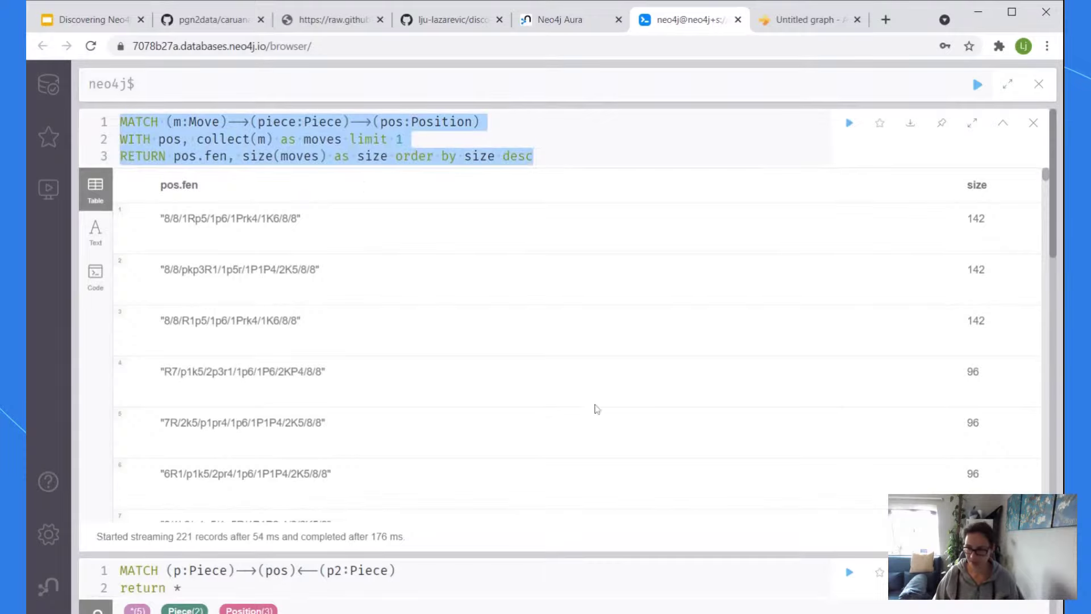
key("alt+Tab")
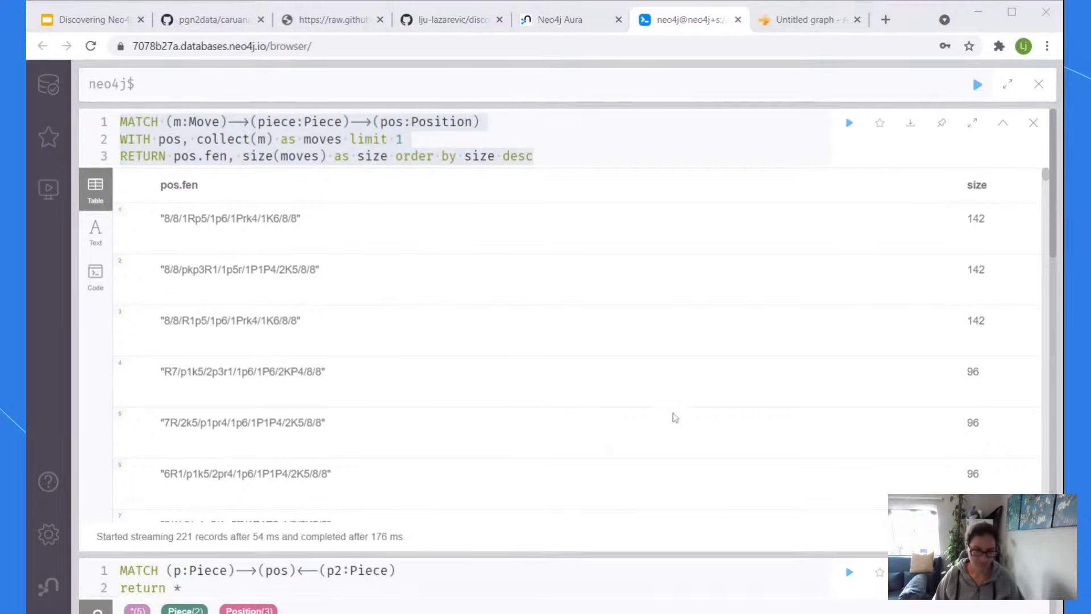
left_click(583, 309)
key("Up")
key("ctrl+End")
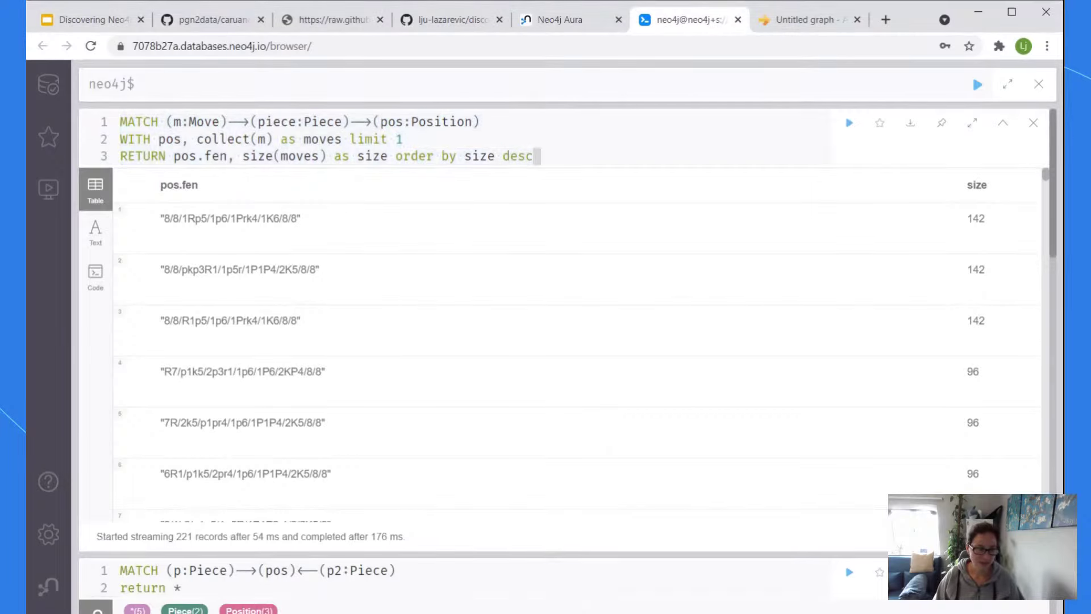
key("ctrl+shift+Left")
key("ctrl+shift+Left")
key("ctrl+shift+Left")
key("ctrl+shift+Left")
key("ctrl+shift+Left")
key("ctrl+shift+Left")
key("ctrl+shift+Left")
key("ctrl+shift+Left")
key("ctrl+shift+Left")
key("ctrl+shift+Left")
key("ctrl+shift+Left")
key("ctrl+shift+Left")
key("ctrl+shift+Left")
key("ctrl+shift+Left")
type("*")
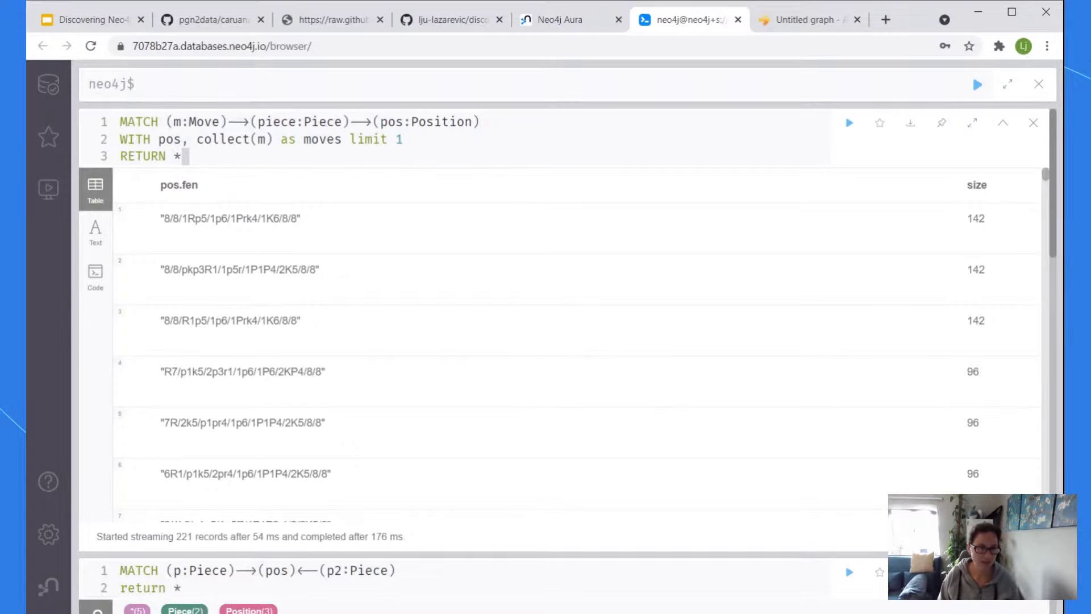
key("ctrl+Return")
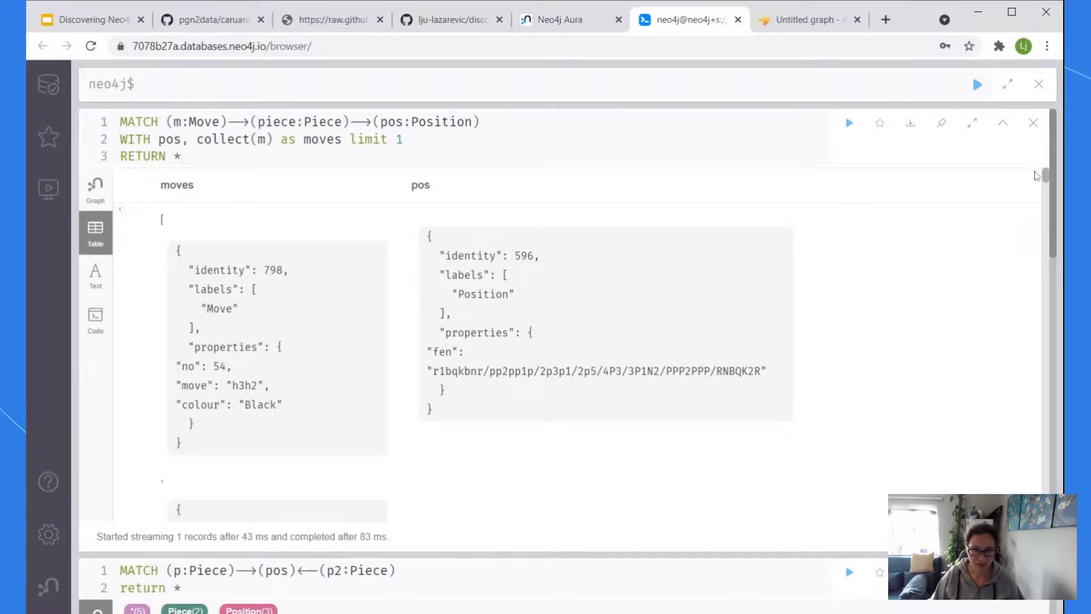
mouse_move(1048, 179)
left_mouse_down()
mouse_move(1049, 199)
mouse_move(1052, 169)
left_mouse_up()
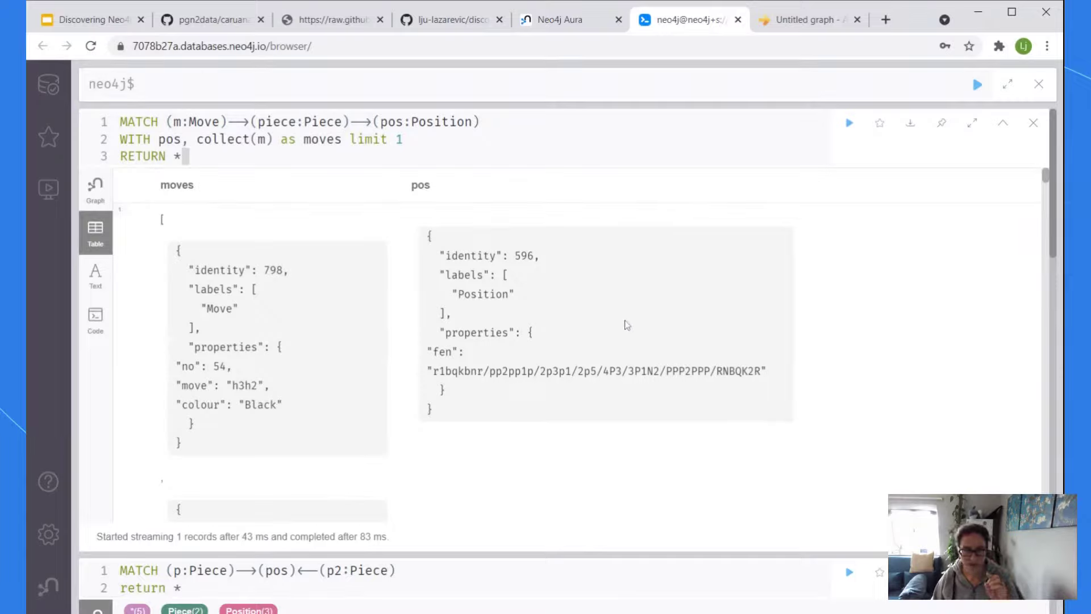
In the arrows.app data model, add a RESULTED_IN relationship from Move to Position and move the Piece node farther below it
left_click(819, 19)
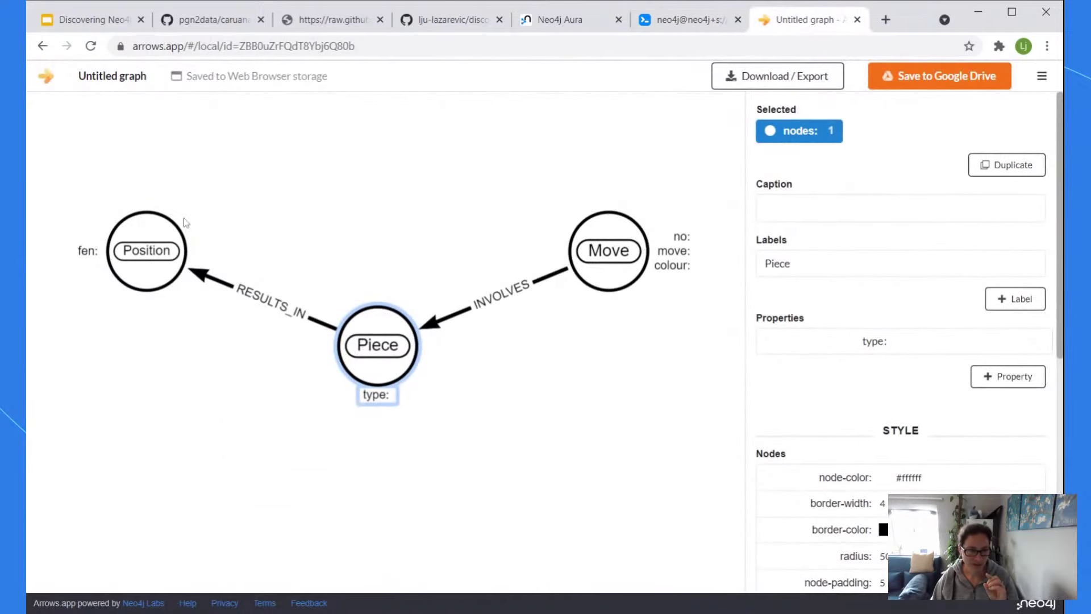
left_click_drag(649, 227, 131, 251)
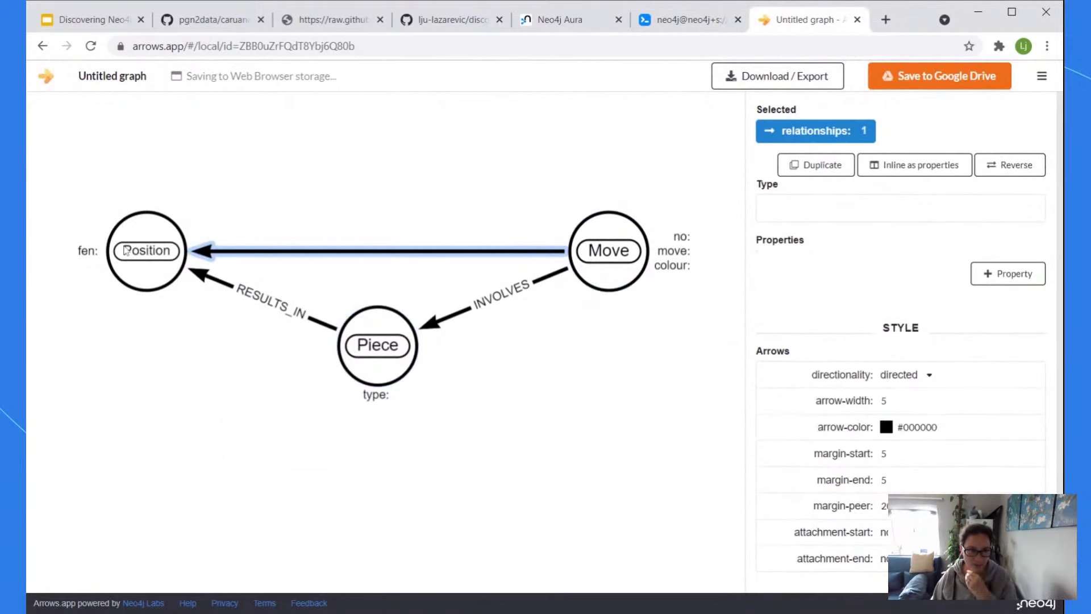
left_click(774, 207)
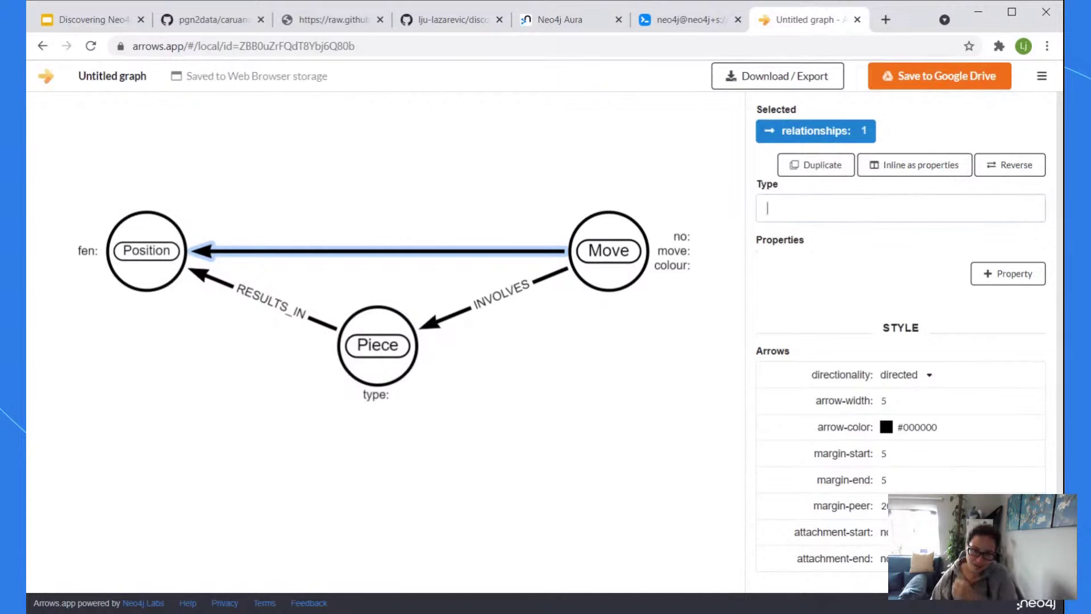
type("RESUL")
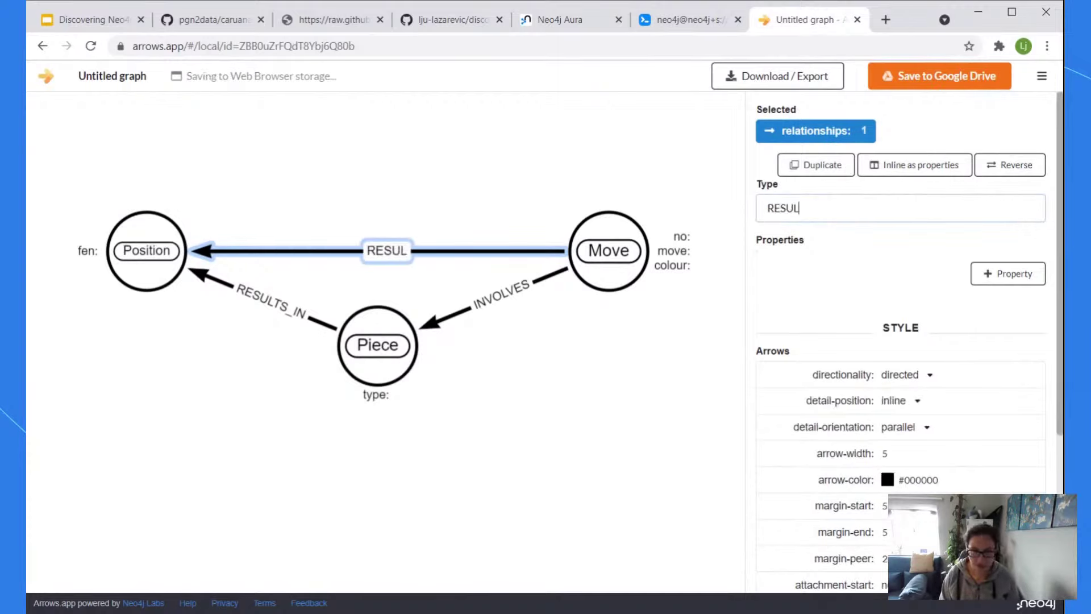
type("TED_IN")
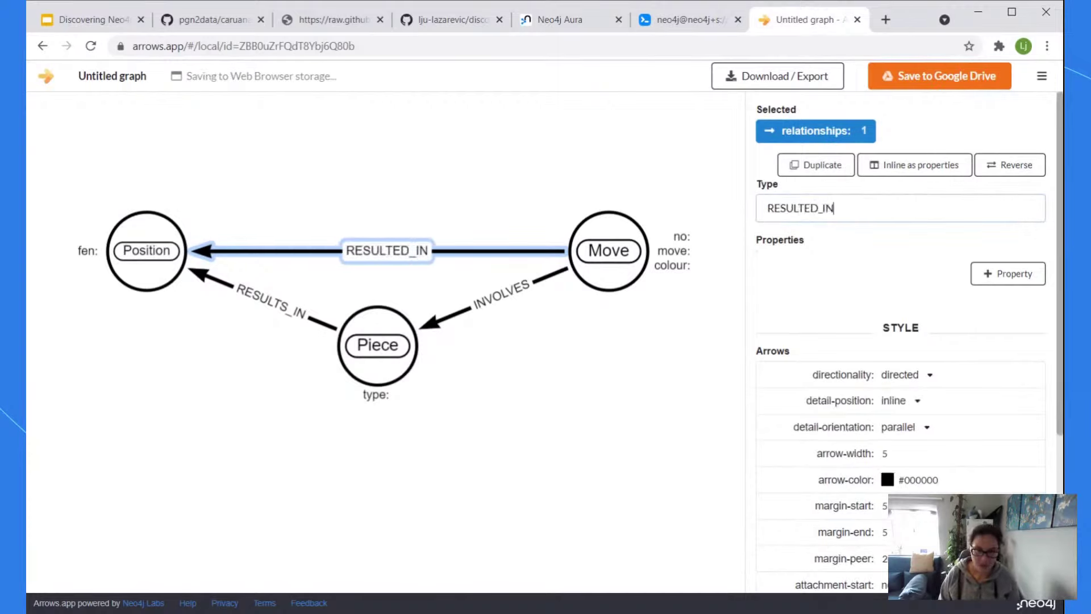
left_click(305, 201)
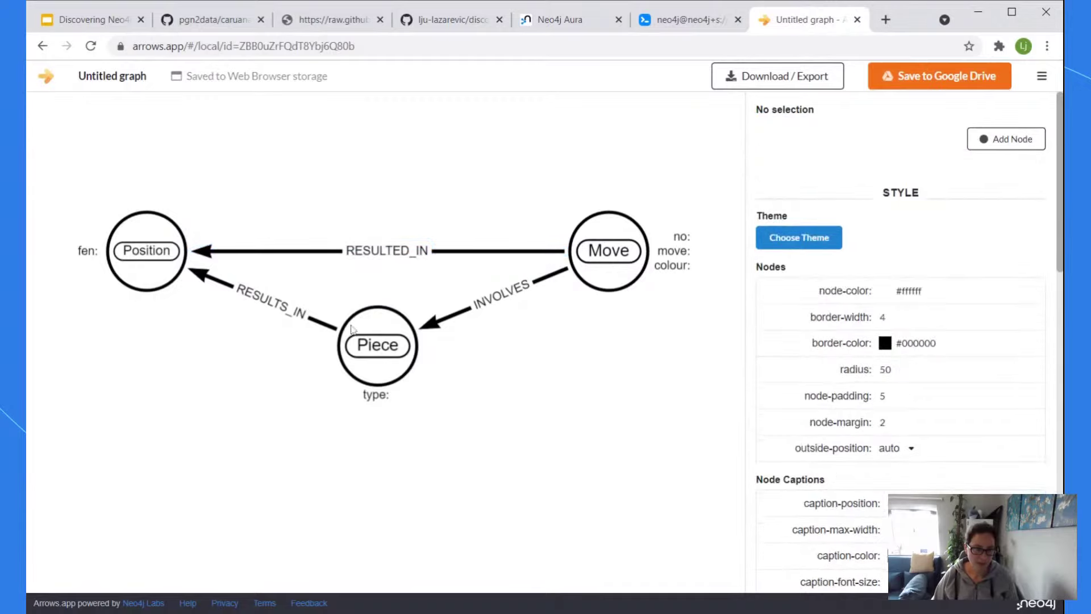
left_click_drag(352, 328, 391, 418)
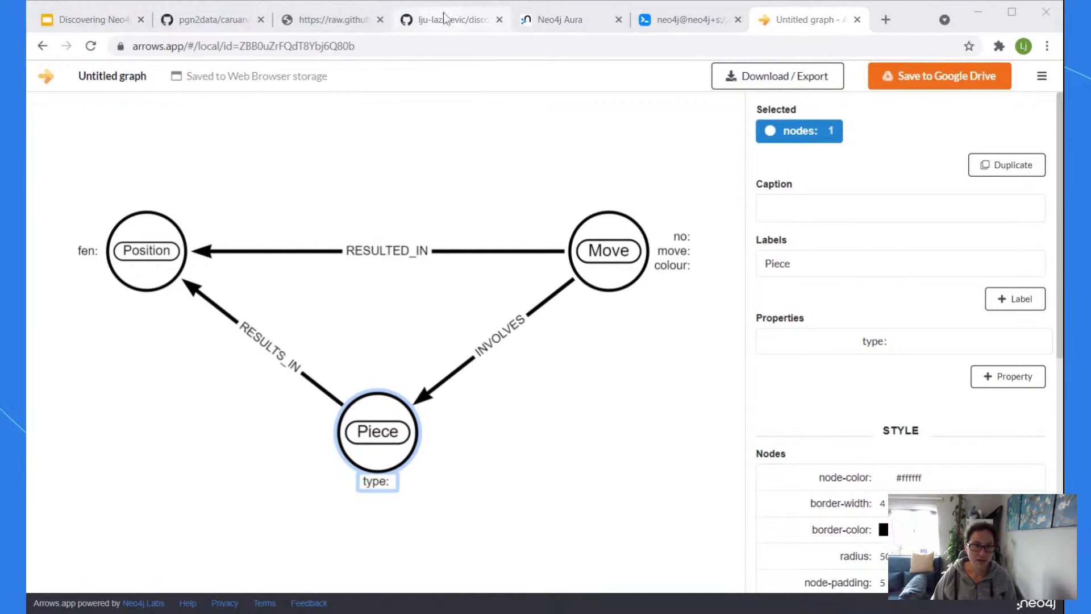
Return to Neo4j Browser and empty the database with match (n) detach delete n
left_click(654, 22)
left_click(467, 80)
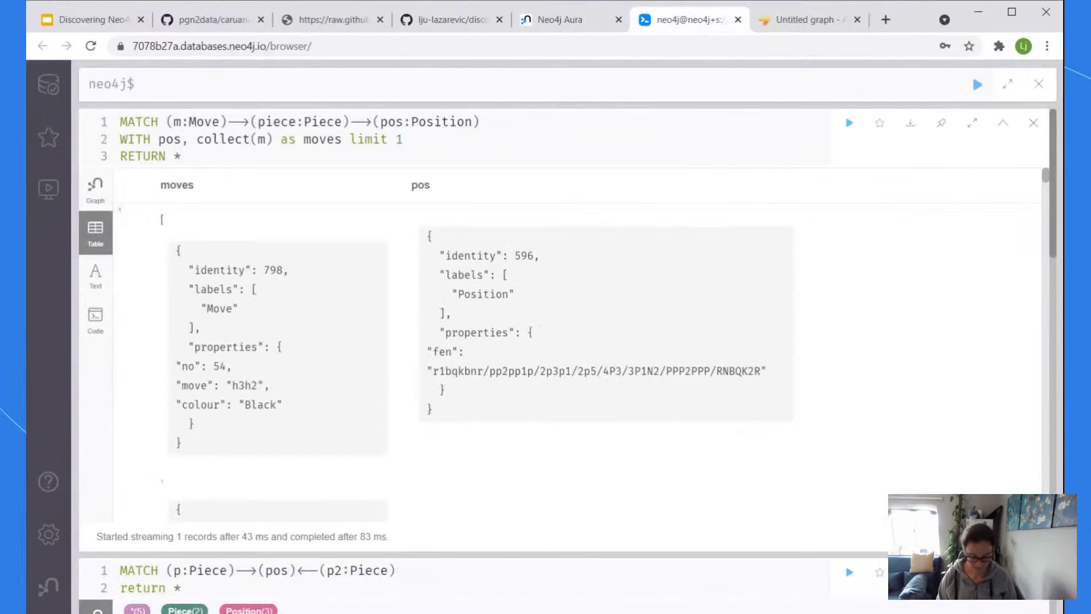
type("match (n) de")
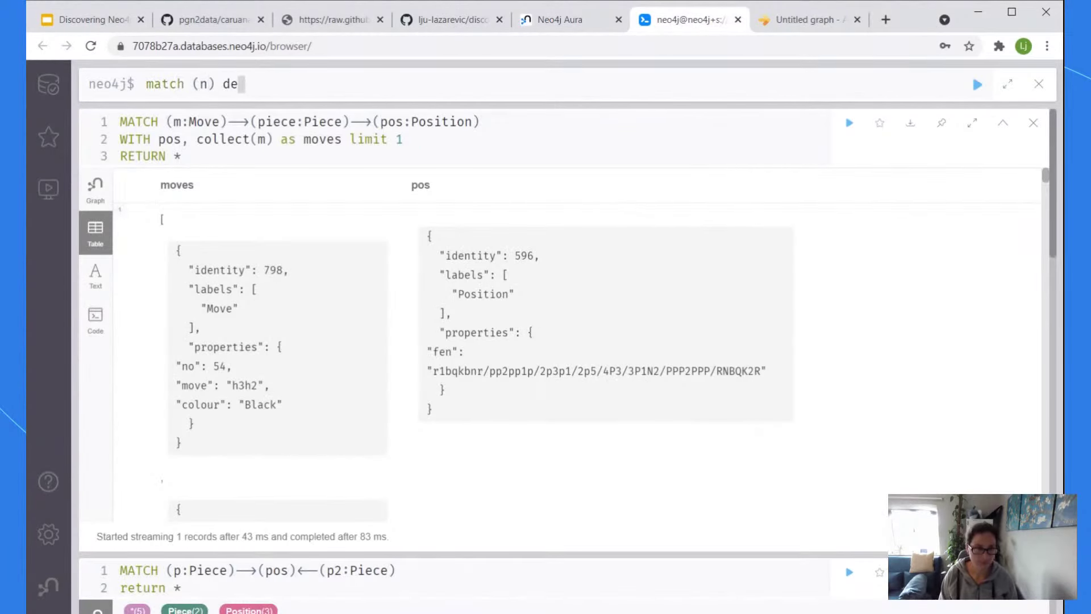
type("tach delete")
key("BackSpace")
key("BackSpace")
key("BackSpace")
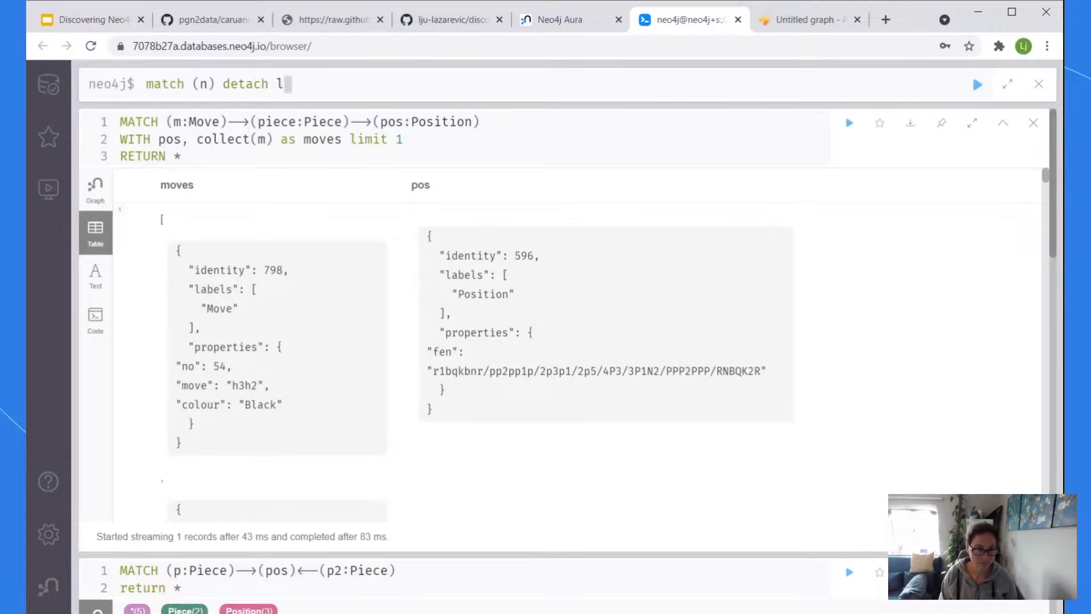
type("delete n")
key("Return")
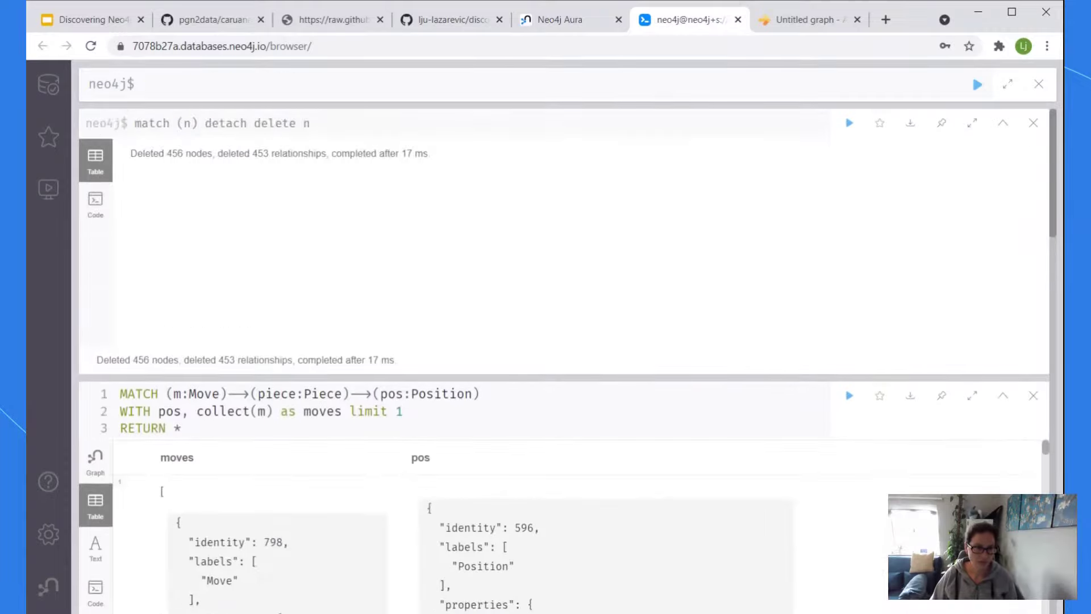
Rerun the load csv query for caruana_carlsen_2018_moves.csv, and clear the graph again with the match (n) detach delete n query
type("load csv with headers from \"https://raw.githubusercontent.com/zq99/pgn2data/master/samples/caruana_carlsen_2018_moves.csv\" as row MERGE (p:Position {fen:row.fen}) MERGE (piece:Piece {type:row.piece}) CREATE (m:Move {move:row.move, colour:row.color, no:tointeger(row.move_no_pair)}) with p, piece, m CREATE (m)-[:INVOLVES]->(piece) MERGE (piece)-[:RESULTS_IN]->(p)")
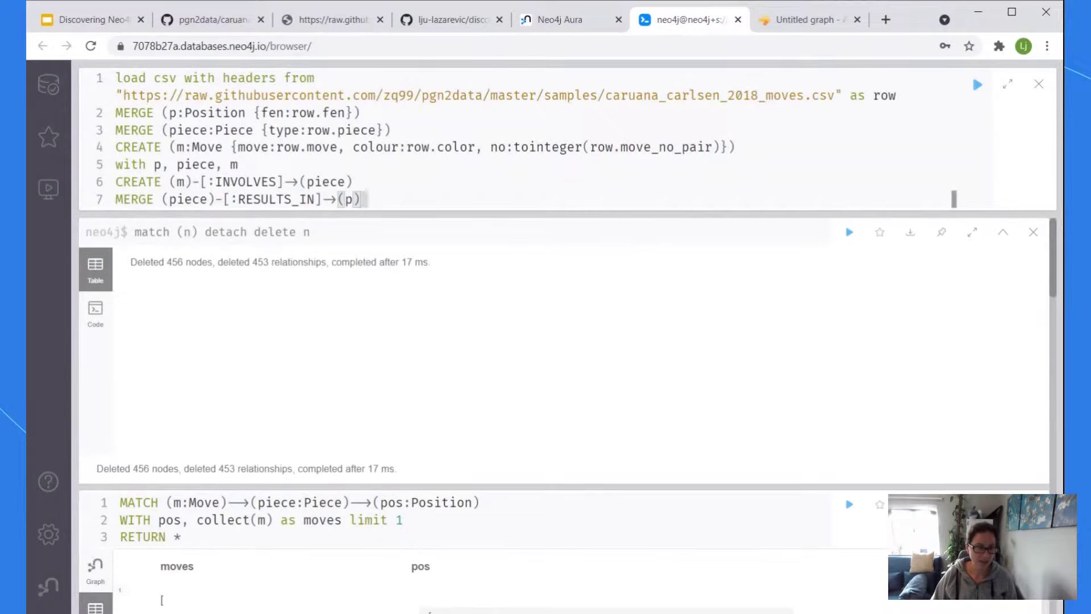
key("ctrl+Return")
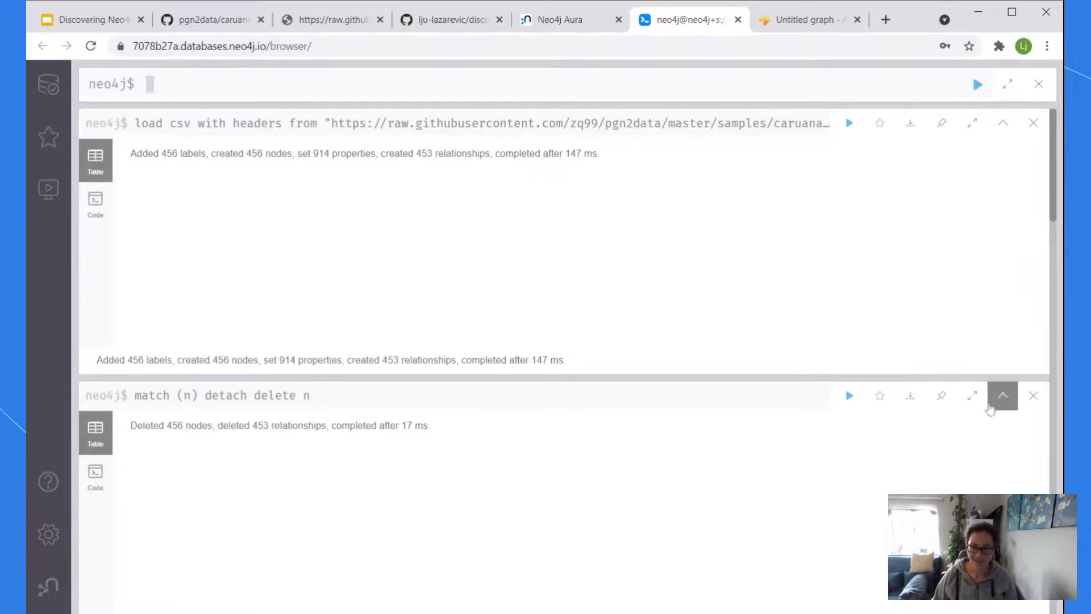
left_click(849, 395)
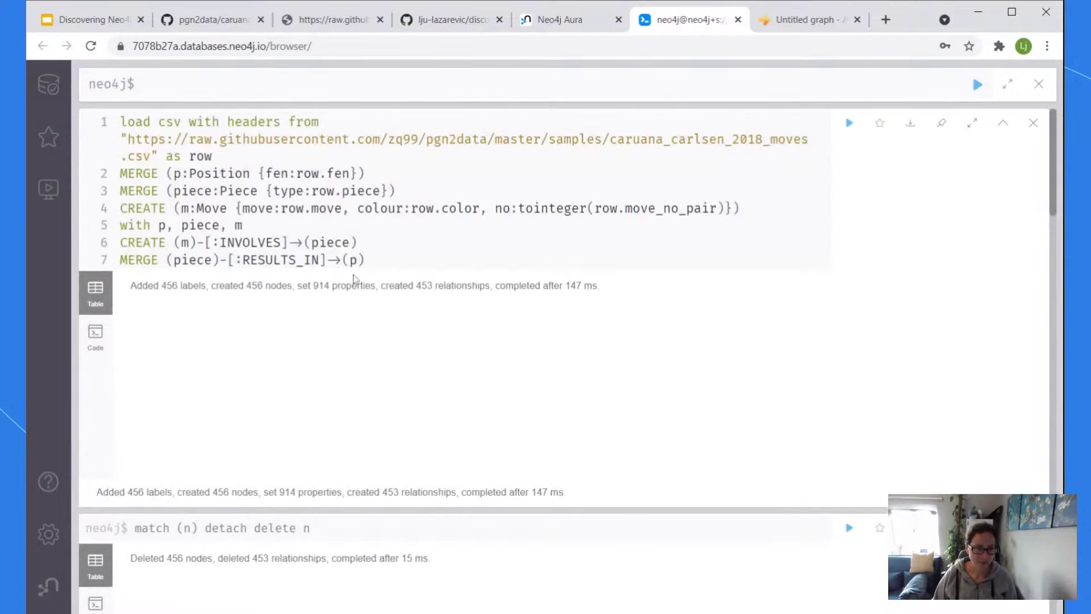
Insert the line CREATE (m)-[:RESULTS_IN]->(p) after the INVOLVES line in the load csv query
left_click(368, 261)
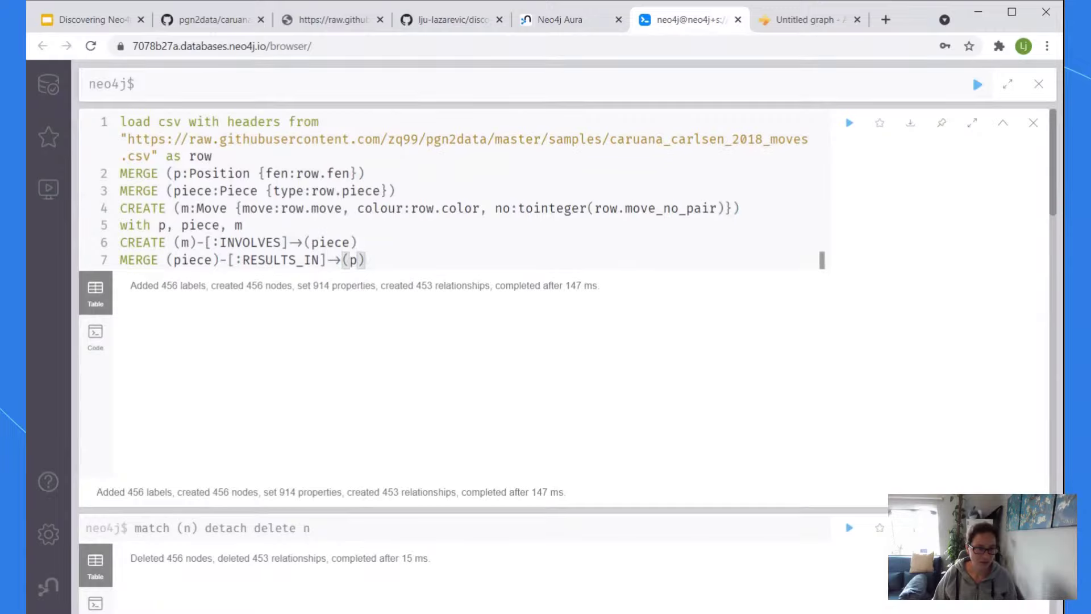
key("Up")
key("Return")
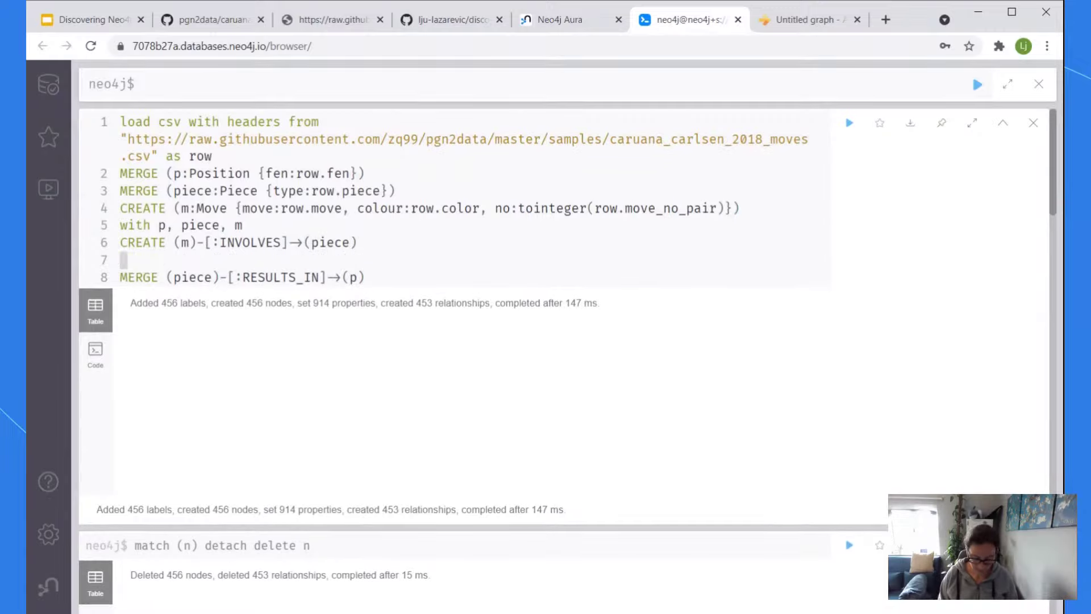
type("CREATE (m)")
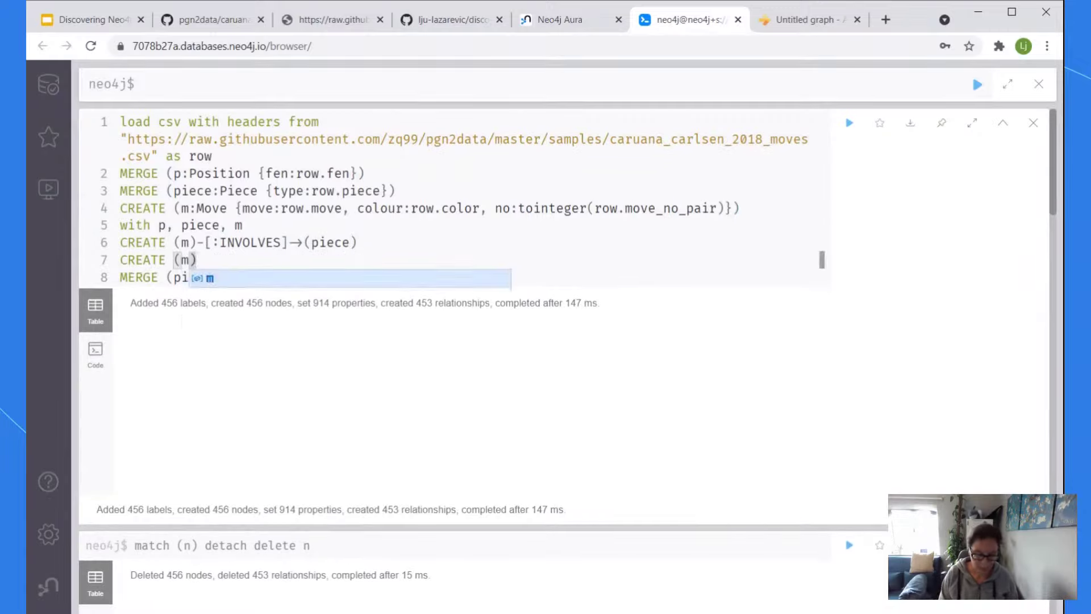
type("-[:RESULTS_")
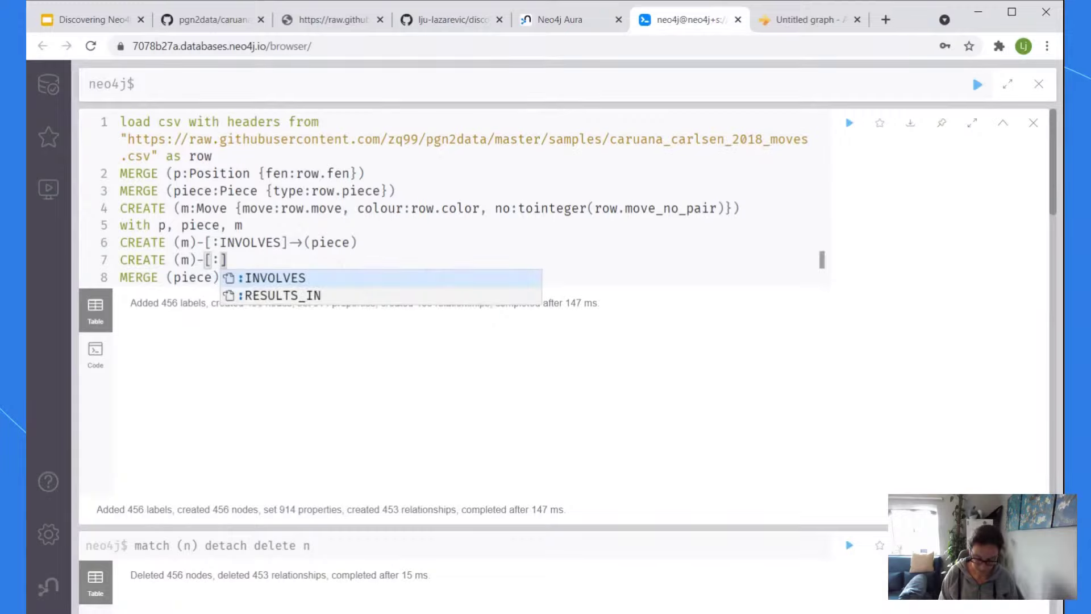
key("Escape")
type("IN]")
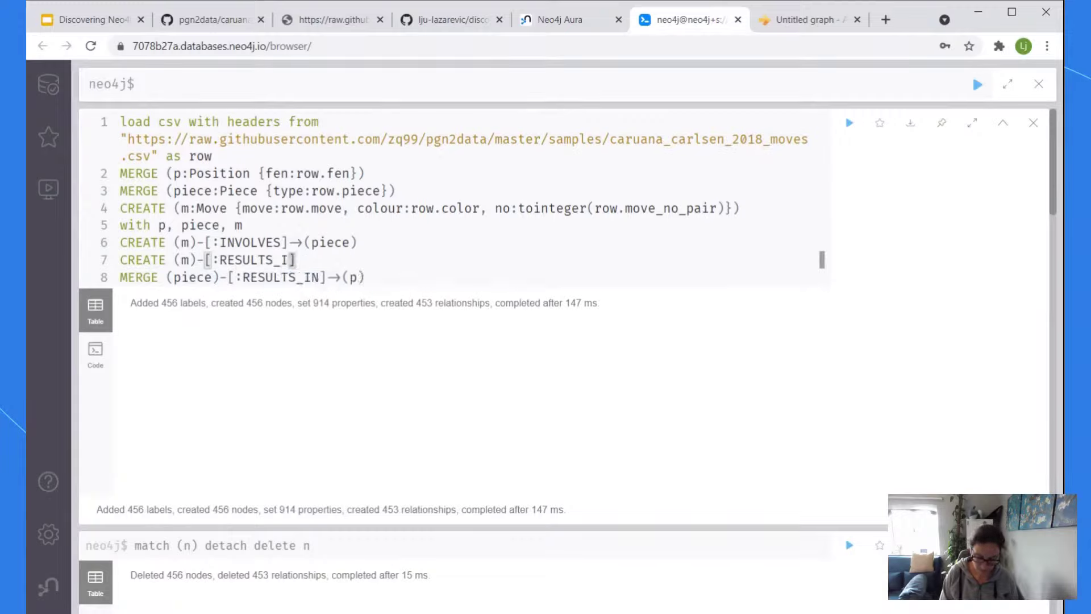
type("->(p")
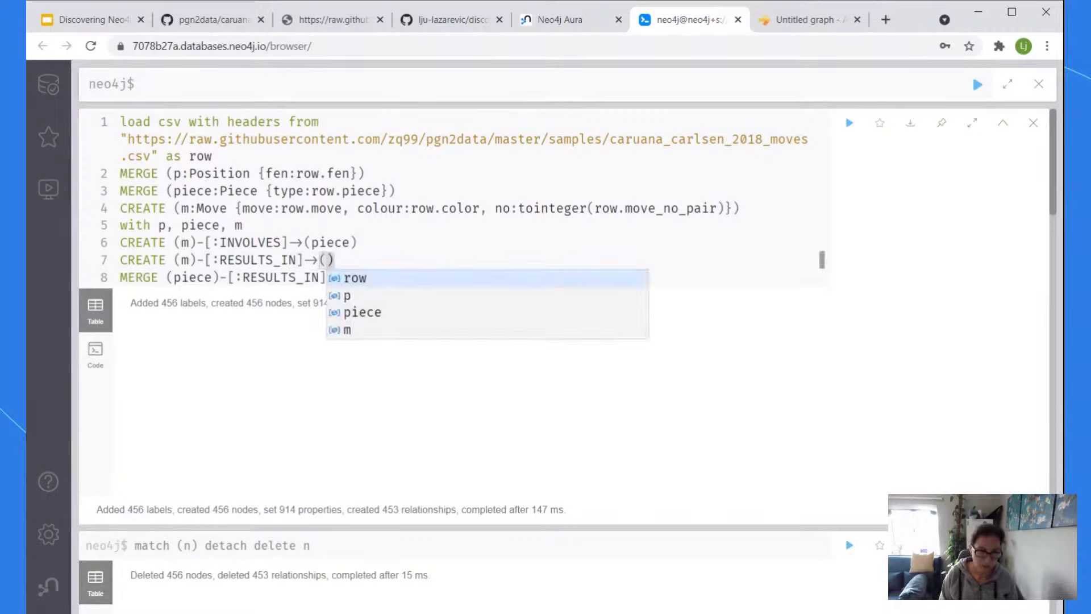
key("Escape")
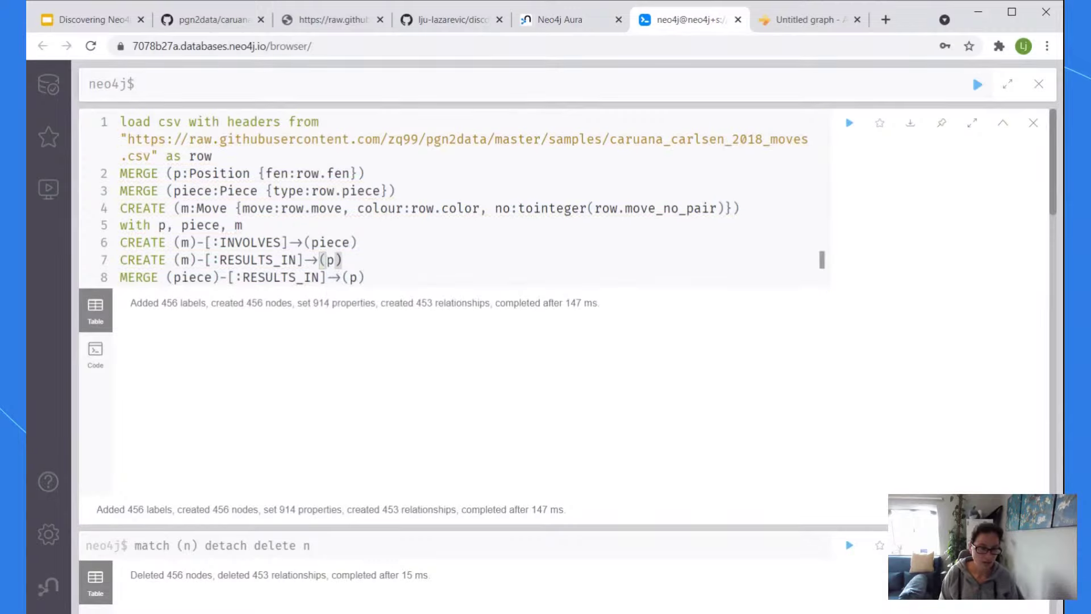
mouse_move(564, 250)
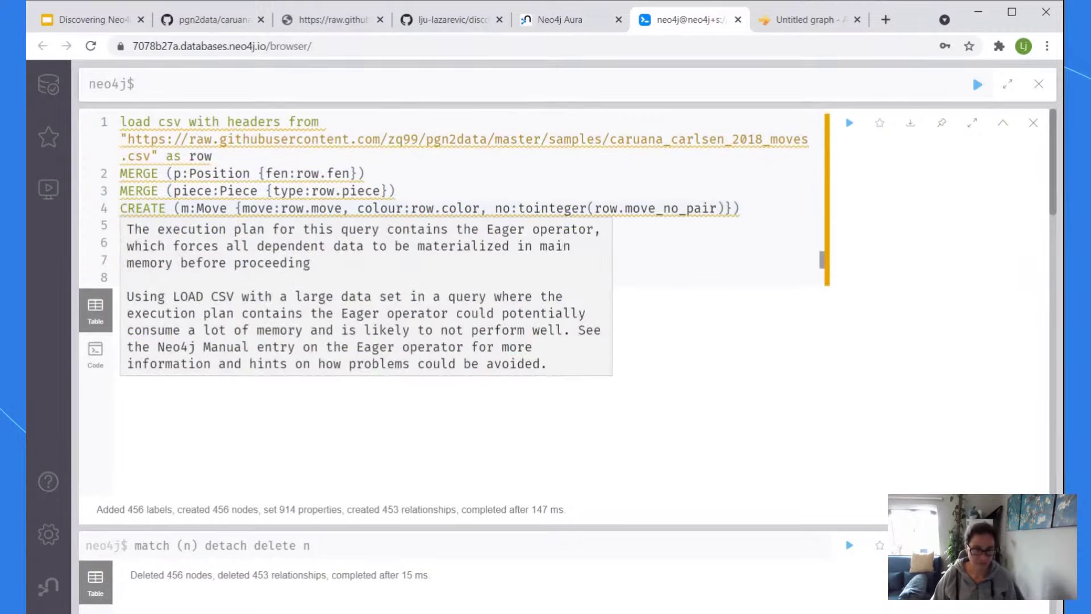
Run the revised load csv query to reload caruana_carlsen_2018_moves.csv with the direct Move-to-Position relationship
left_click(398, 190)
left_click(369, 173)
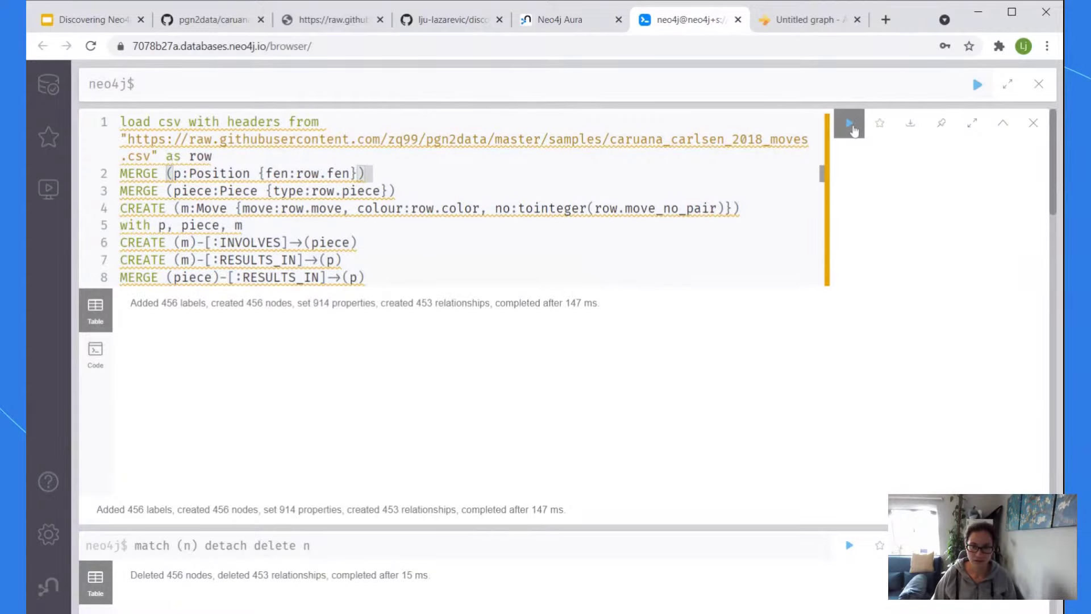
left_click(849, 123)
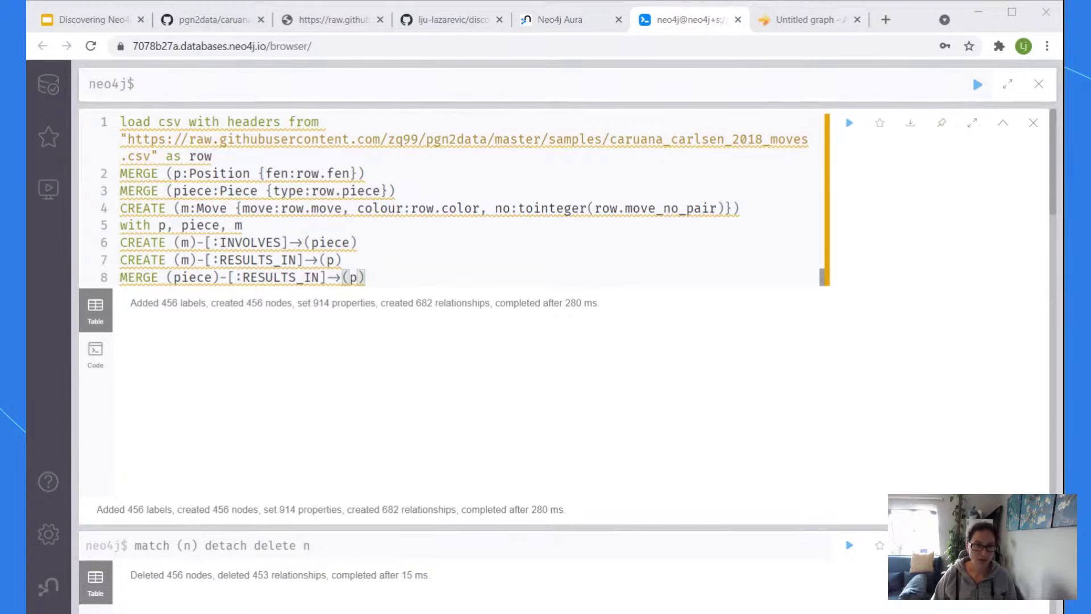
Bring up the moves-per-position query with limit 1 and replace the path through Piece with a direct RESULTS_IN relationship from Move to Position
left_click(441, 416)
type("MATCH (m:Move)-->(piece:Piece)-->(pos:Position) WITH pos, collect(m) as moves limit 1 RETURN pos.fen, size(moves) as size order by size desc")
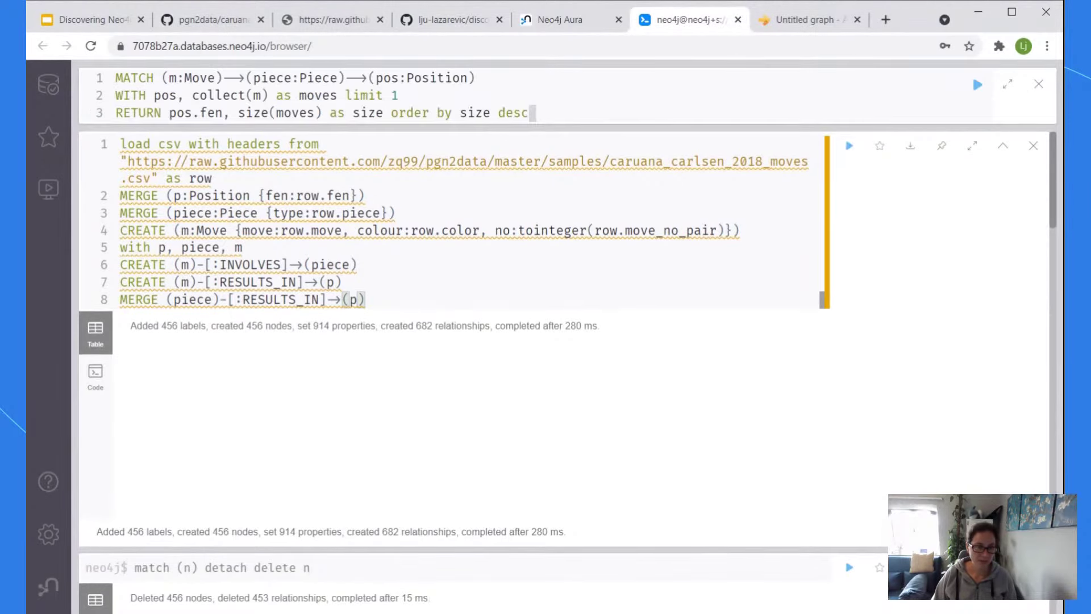
left_click_drag(345, 78, 231, 78)
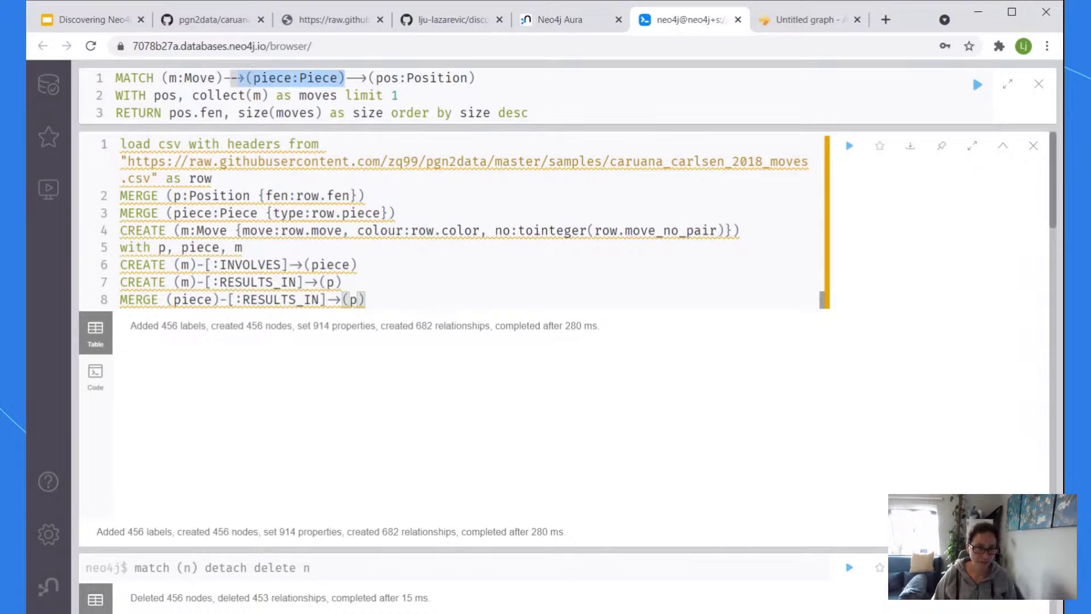
key("BackSpace")
type("[")
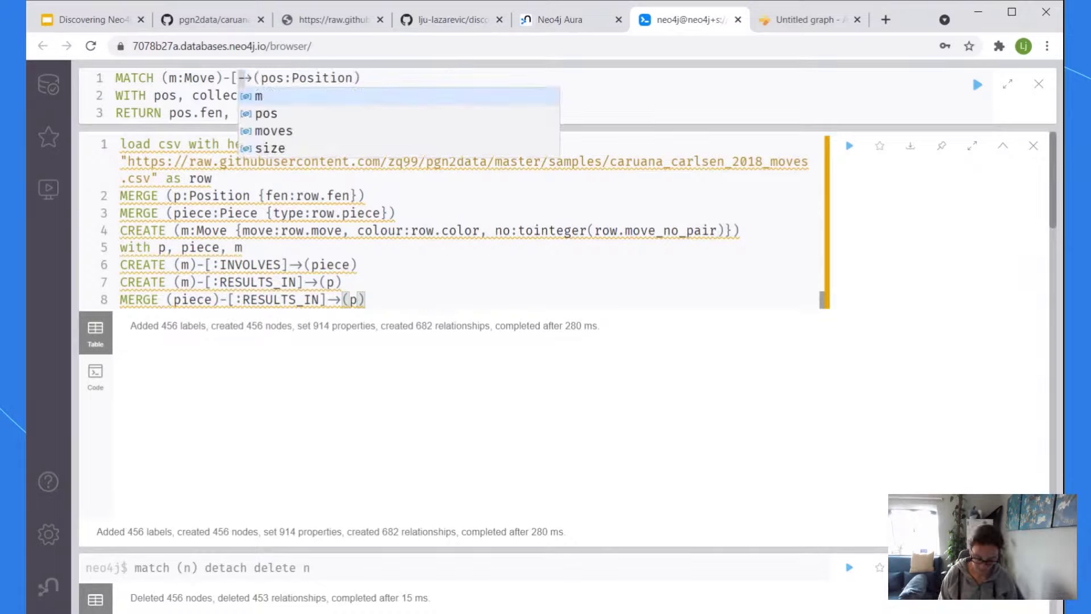
type(":RE")
key("Return")
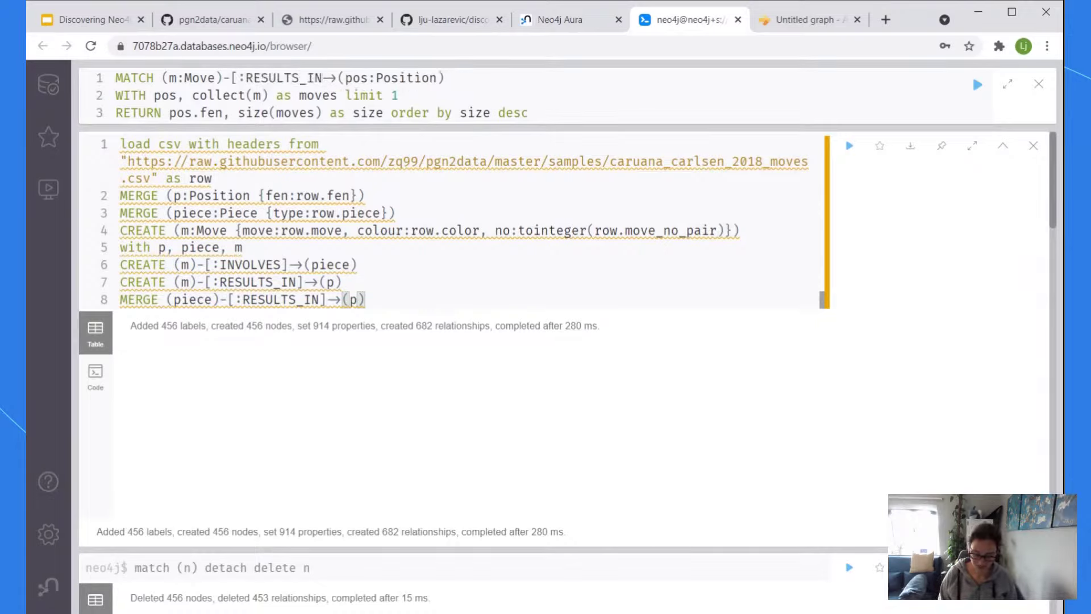
Check the relationship against the arrows.app data model, return to Neo4j Browser, and run the direct Move-to-Position query
left_click(801, 23)
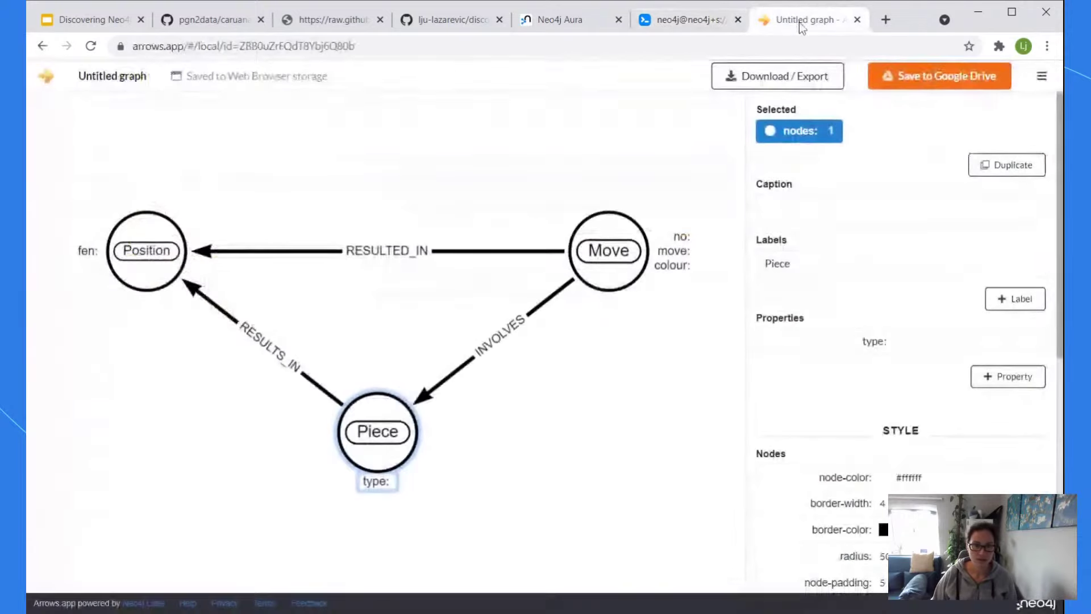
left_click(677, 20)
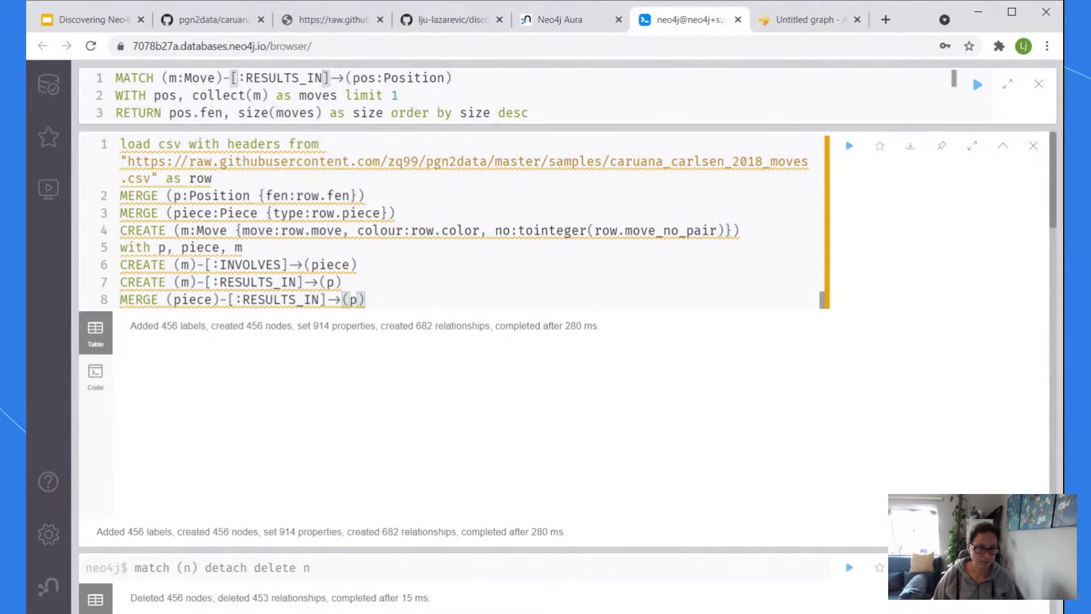
left_click(455, 77)
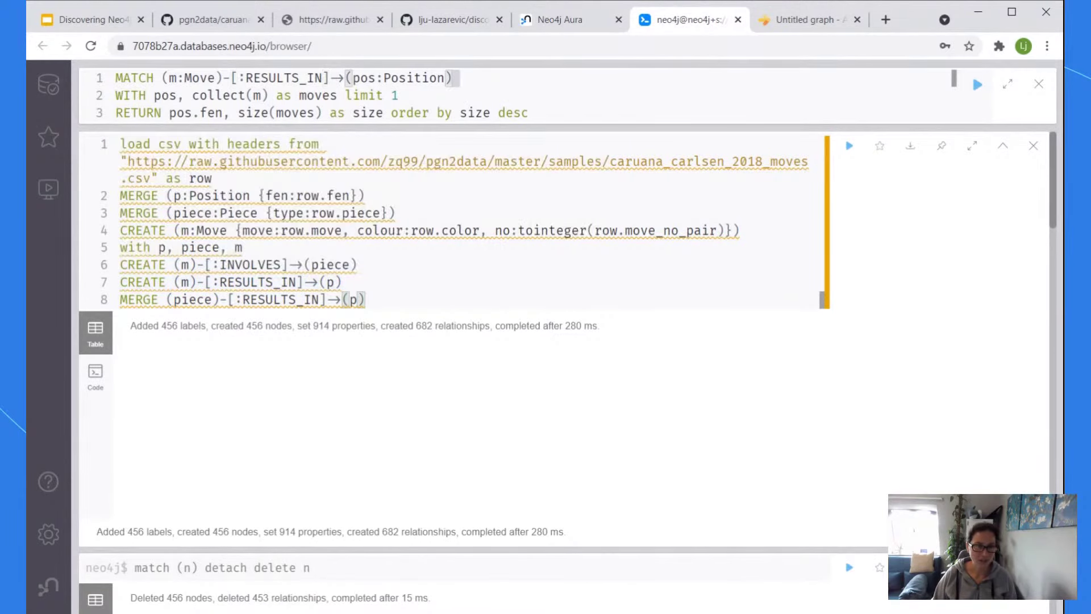
left_click(401, 96)
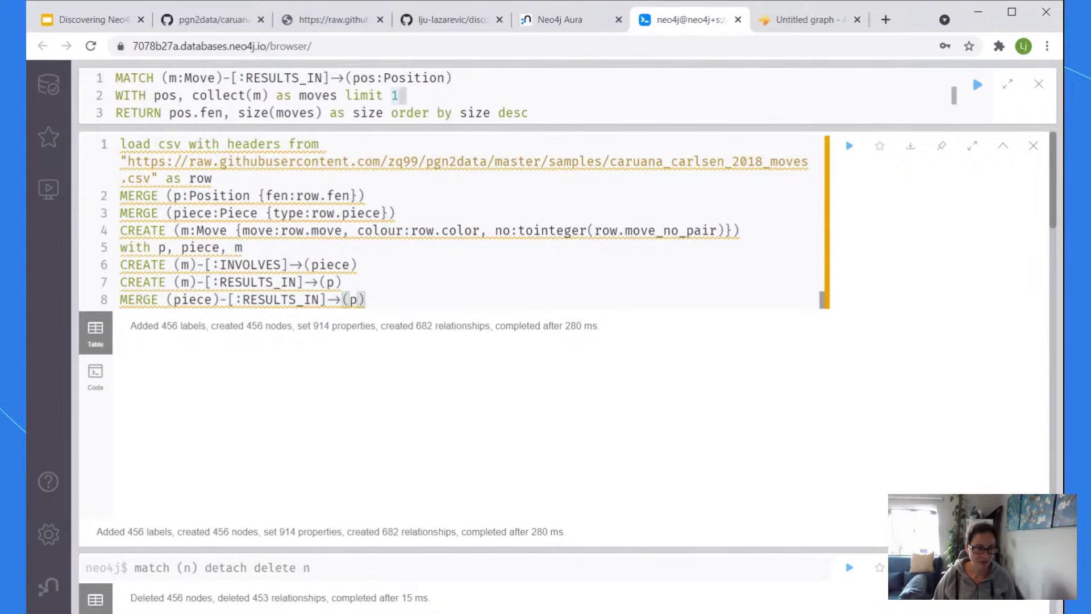
left_click(977, 85)
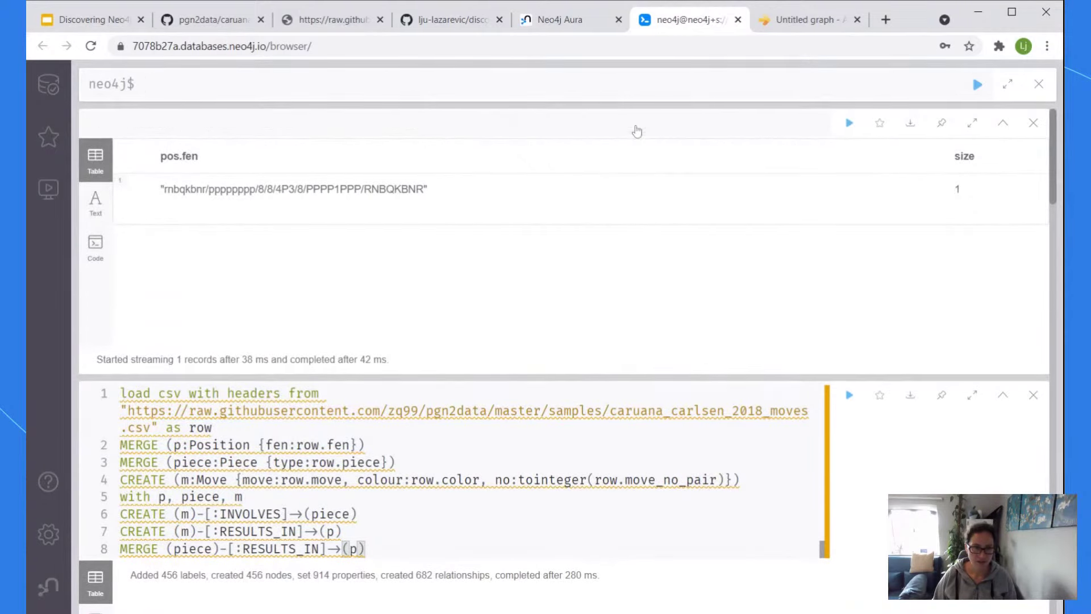
Remove limit 1 from the WITH line of the Move-to-Position query and rerun it
left_click(636, 132)
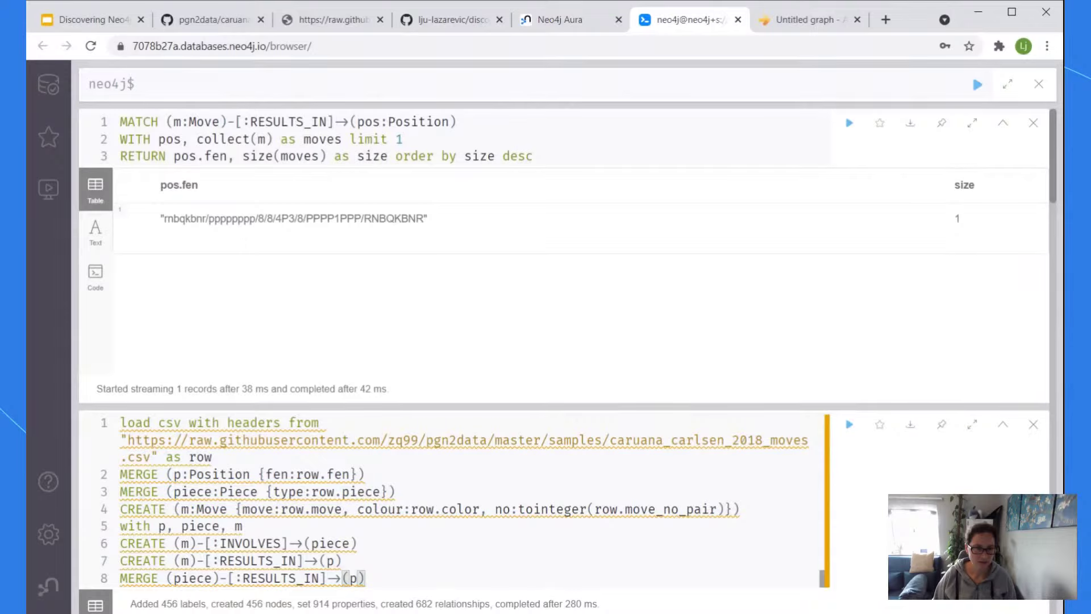
left_click_drag(405, 140, 357, 139)
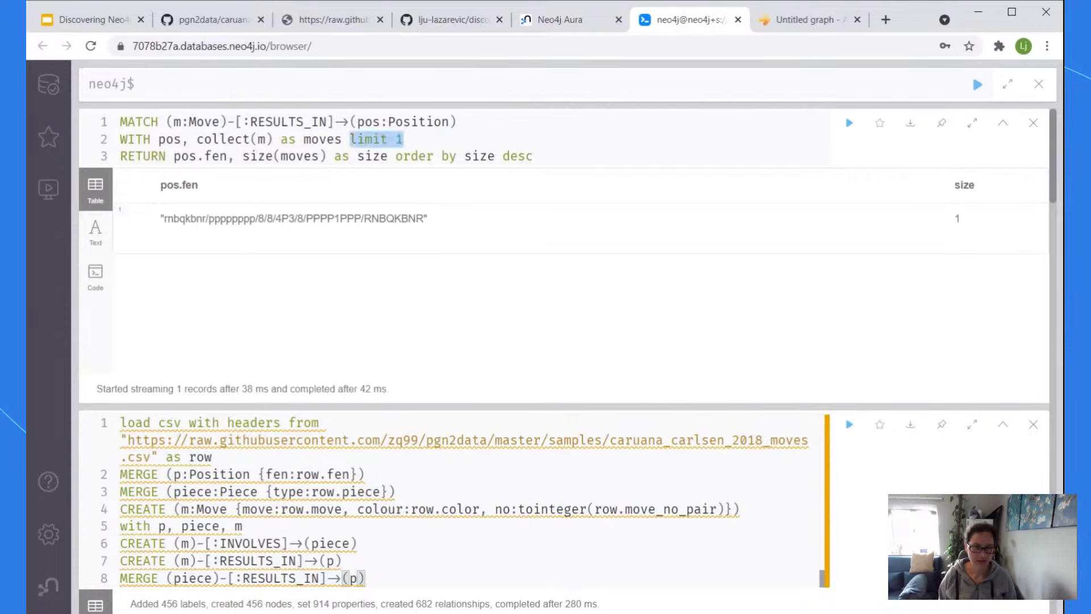
key("BackSpace")
left_click(849, 122)
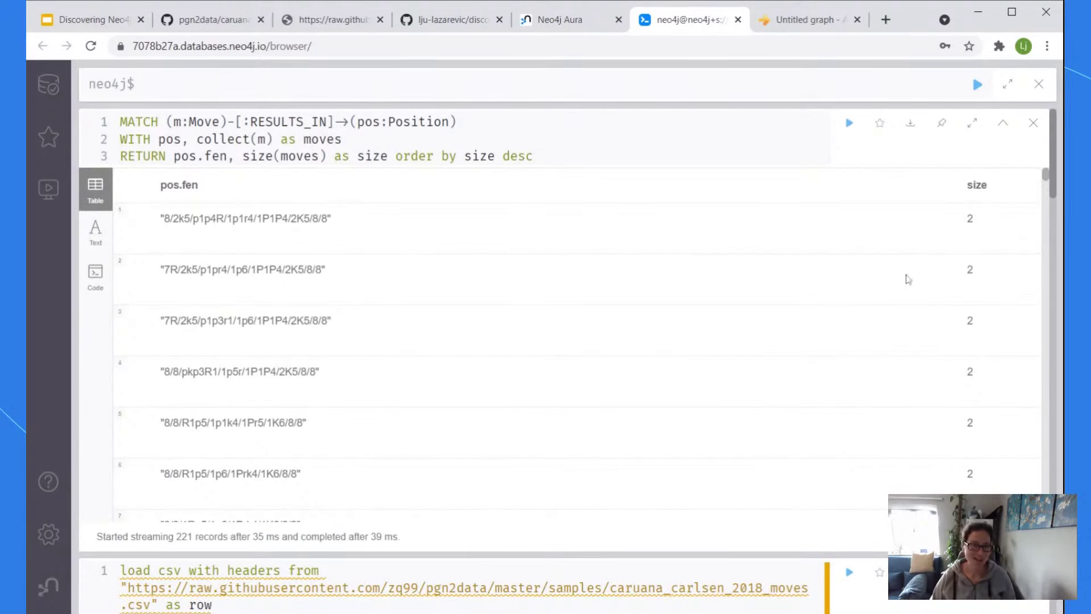
Examine the number of collected moves per position throughout the result table
scroll(1019, 402, "down", 2)
scroll(1006, 380, "down", 2)
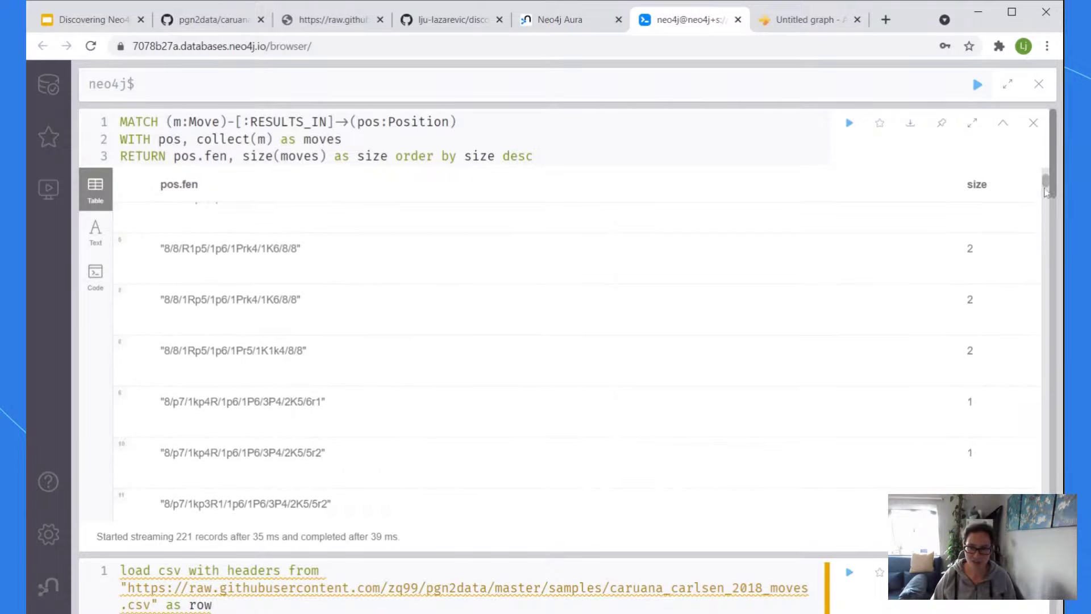
mouse_move(1048, 182)
left_mouse_down()
mouse_move(1047, 514)
mouse_move(1051, 165)
left_mouse_up()
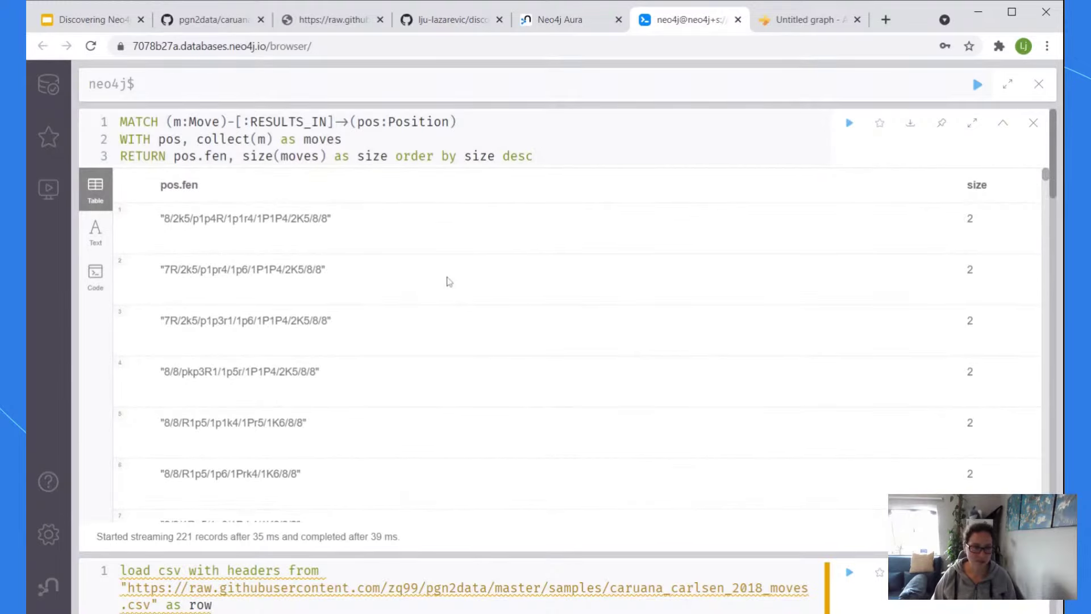
scroll(344, 282, "down", 1)
scroll(390, 285, "down", 4)
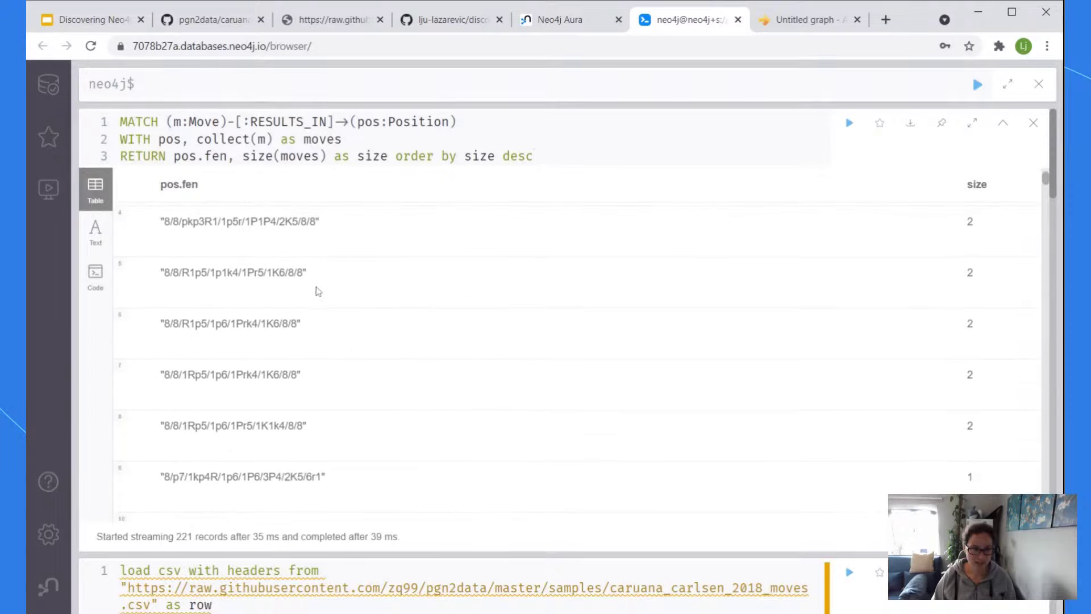
scroll(315, 346, "down", 3)
scroll(313, 370, "down", 2)
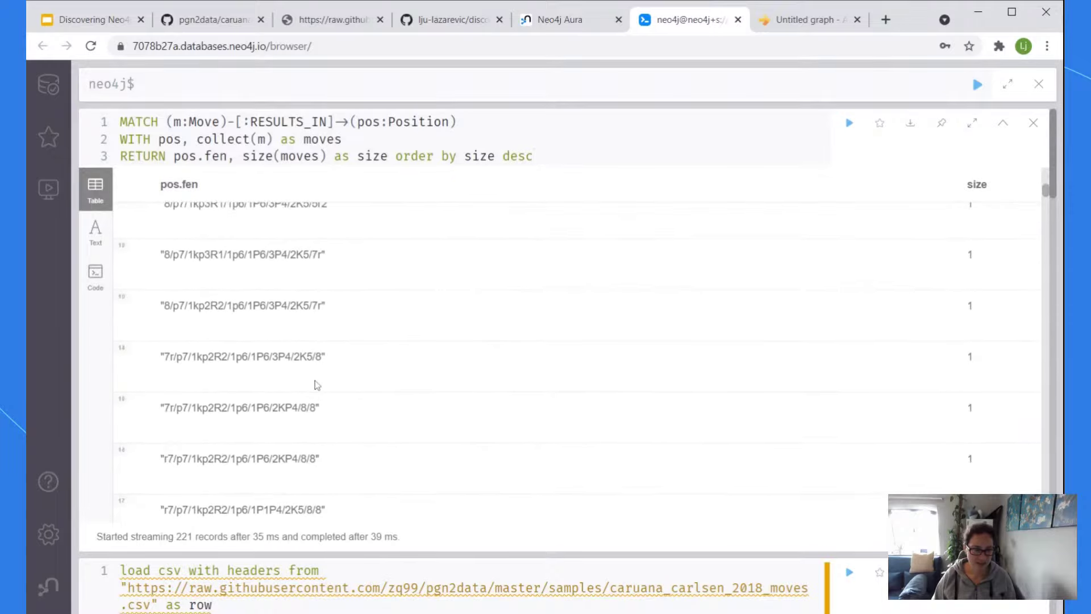
scroll(316, 381, "up", 10)
scroll(327, 295, "down", 14)
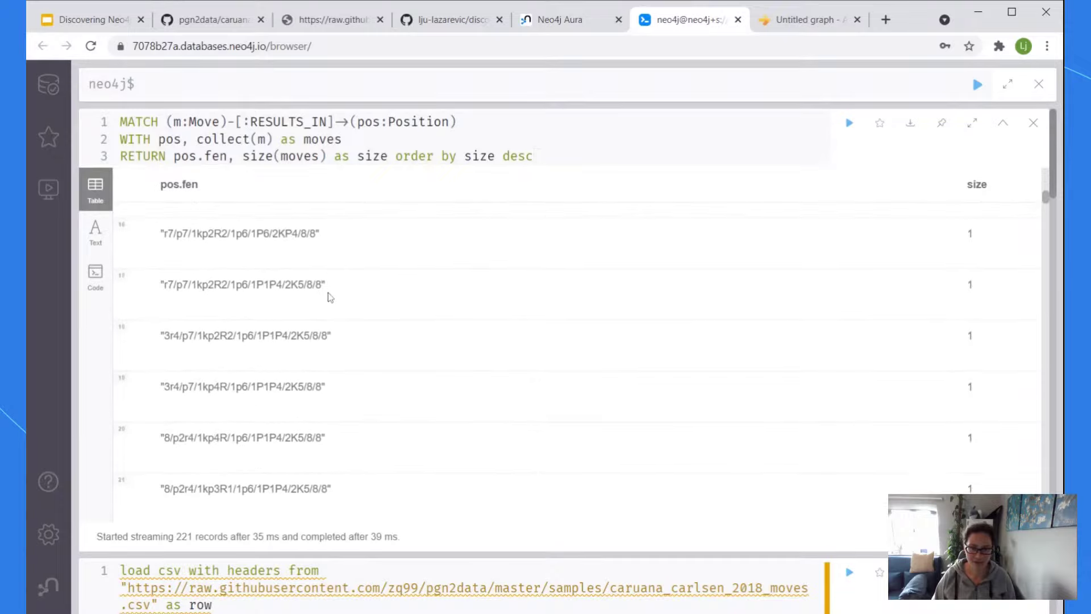
scroll(472, 339, "up", 15)
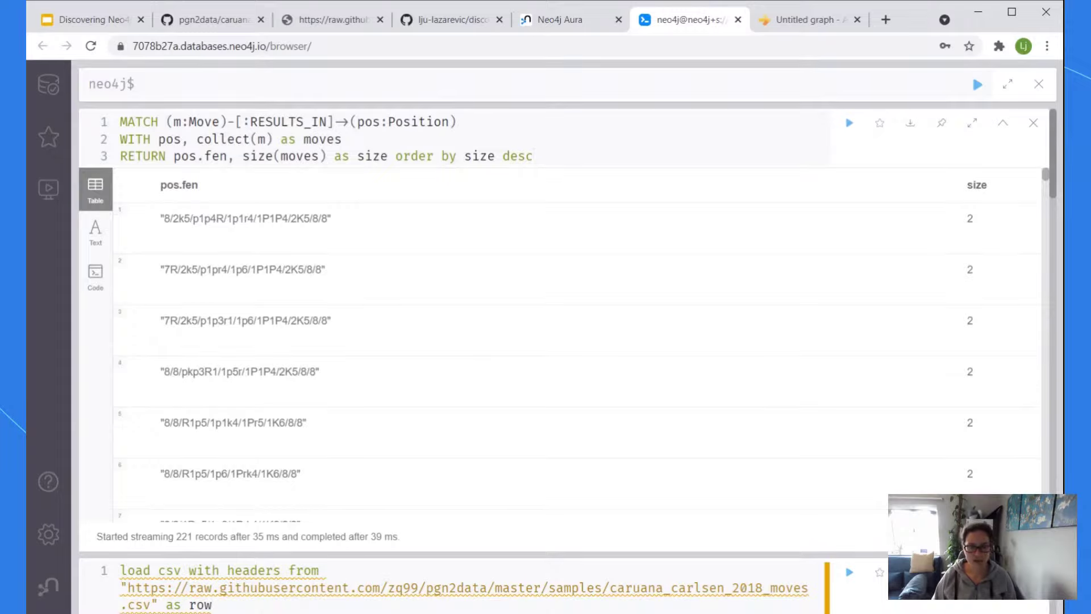
Try to filter the results by appending WHERE size >1 after order by size desc and running the query
left_click(342, 140)
key("Return")
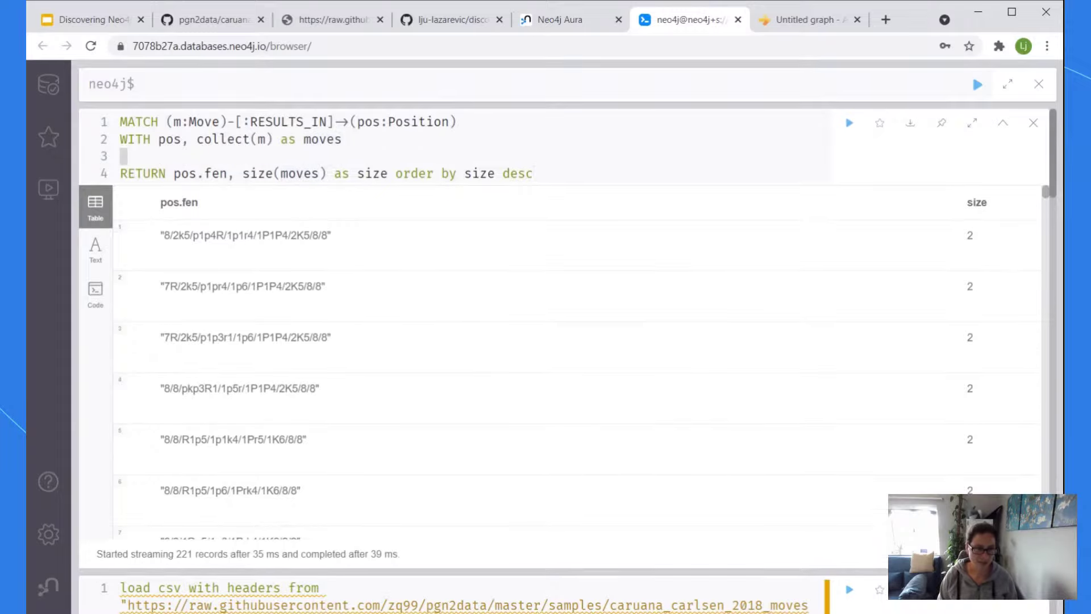
key("BackSpace")
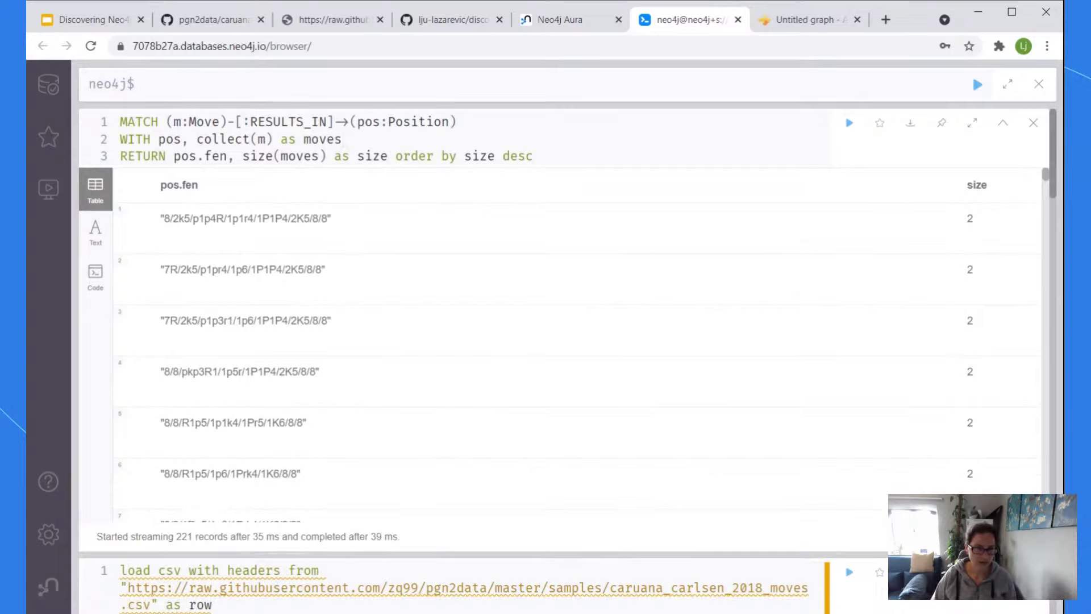
left_click(533, 156)
type("WHERE ")
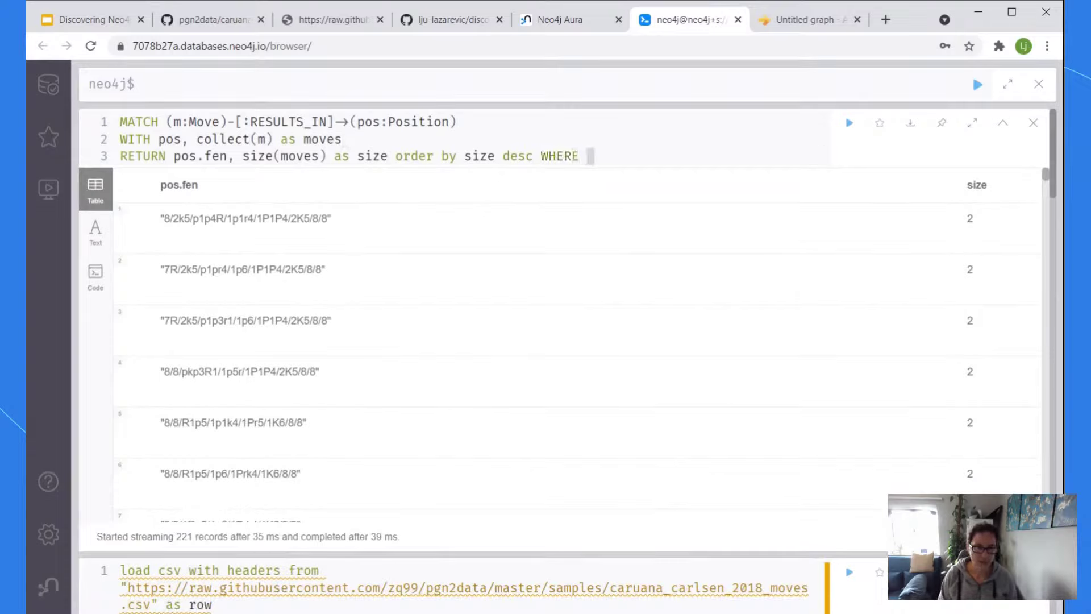
type("size >1")
key("ctrl+Return")
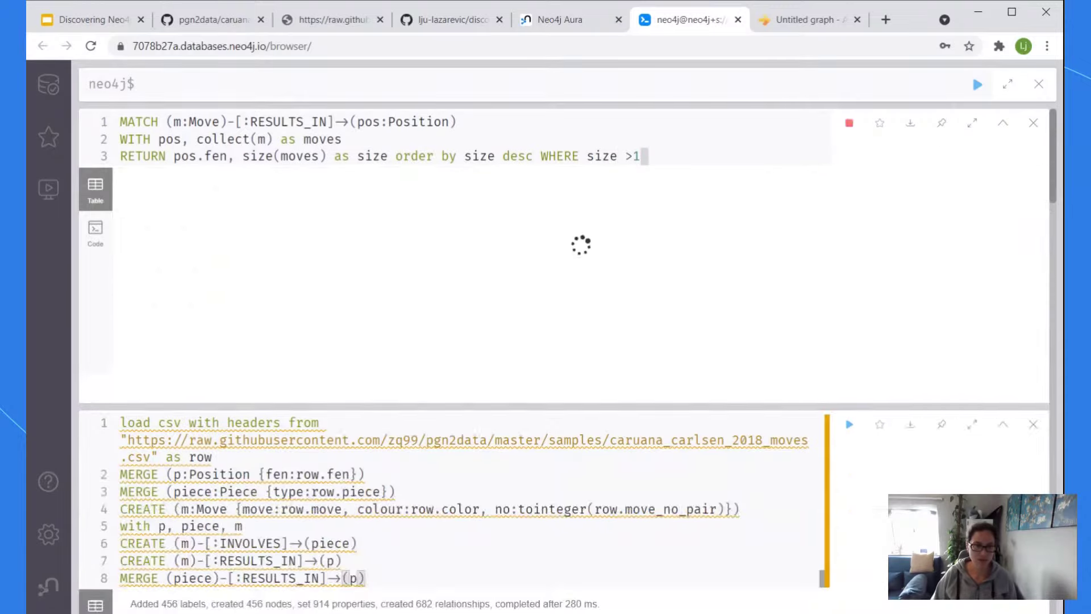
Try WHERE size >1 ahead of order by instead of at the end of the RETURN line, and take the condition out again
left_click_drag(641, 155, 550, 156)
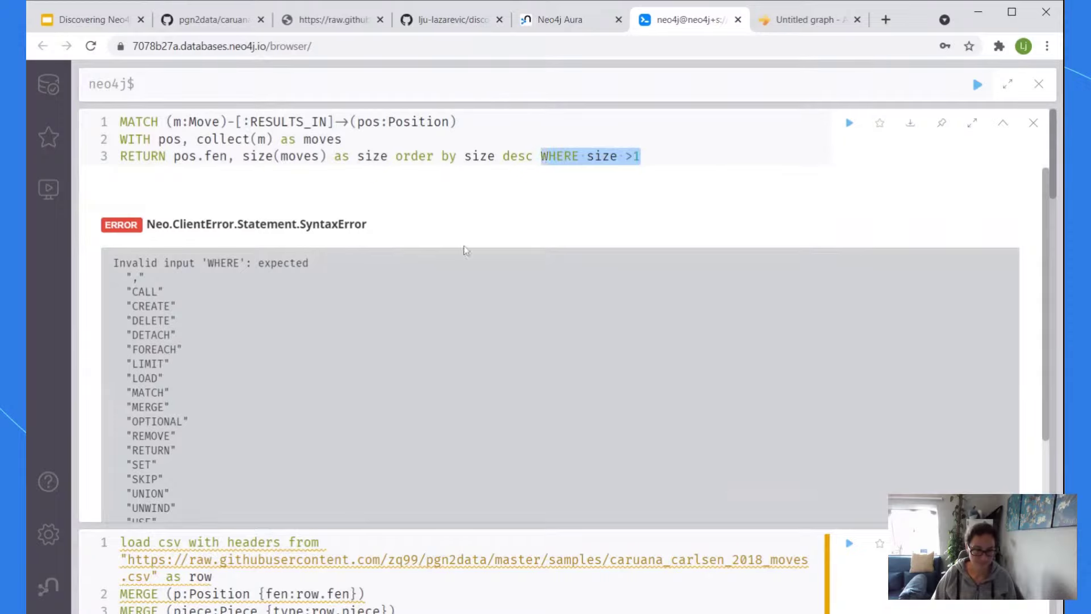
key("BackSpace")
key("ctrl+Left")
key("ctrl+Left")
key("ctrl+Left")
key("ctrl+Left")
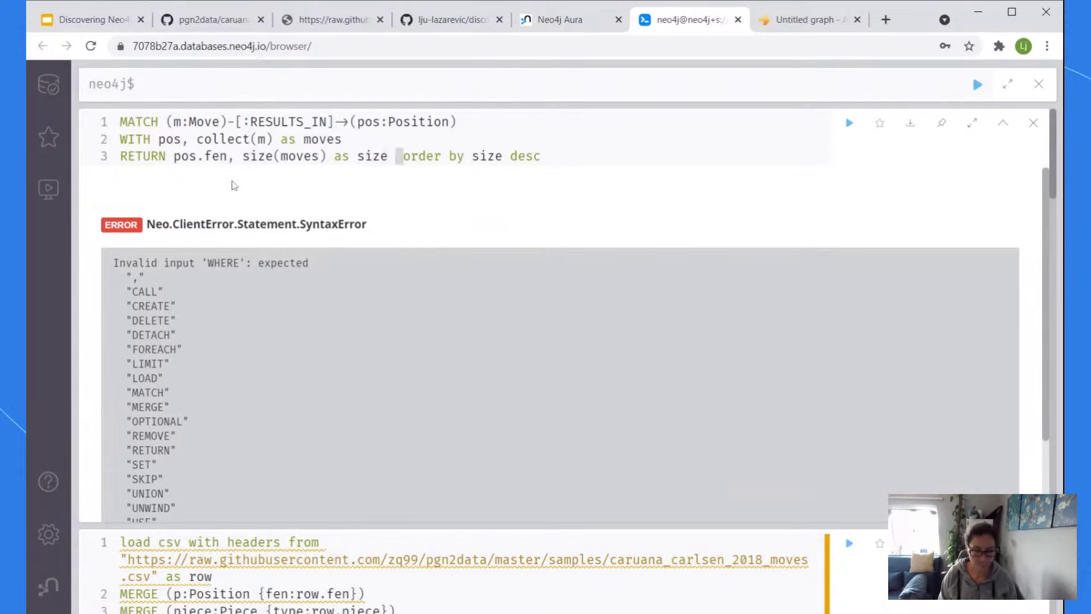
type("WHERE size >1")
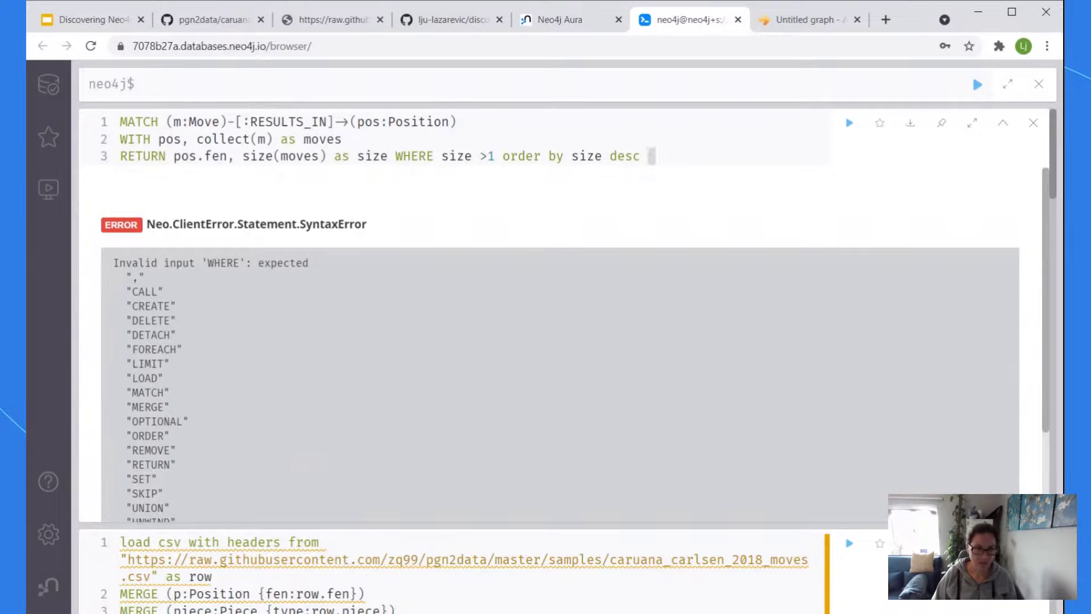
left_click_drag(495, 156, 395, 156)
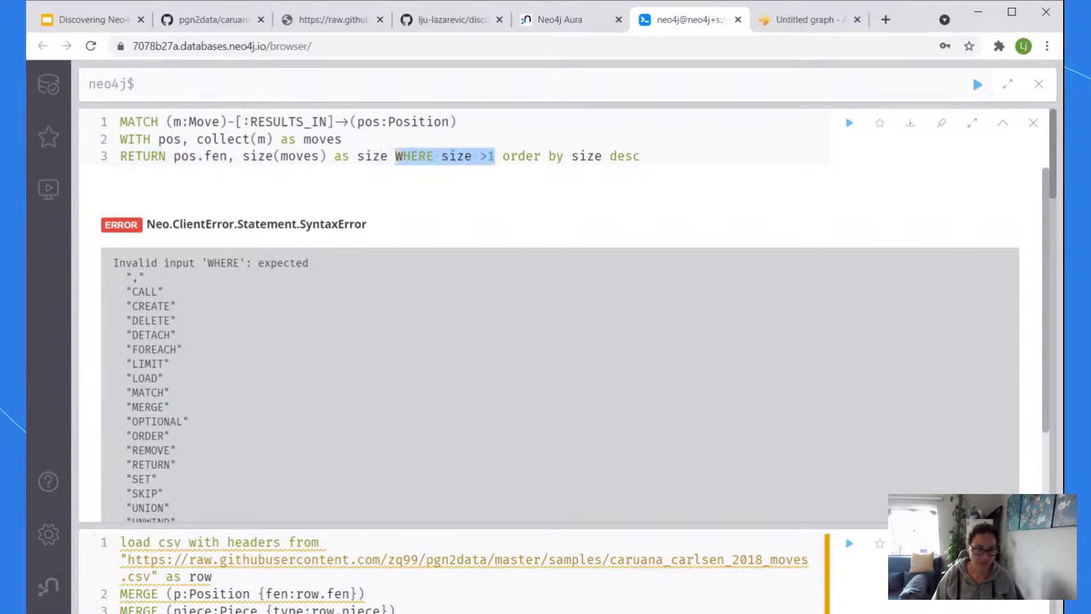
key("BackSpace")
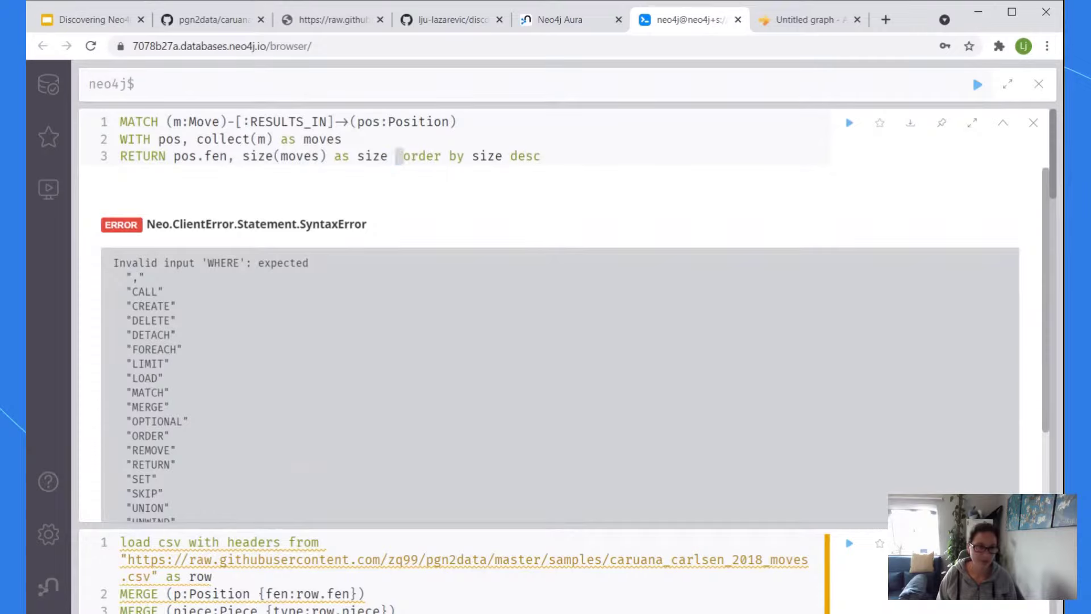
Insert the line with pos, moves where size(moves) > 1 before RETURN and run the query
key("Return")
type("wi")
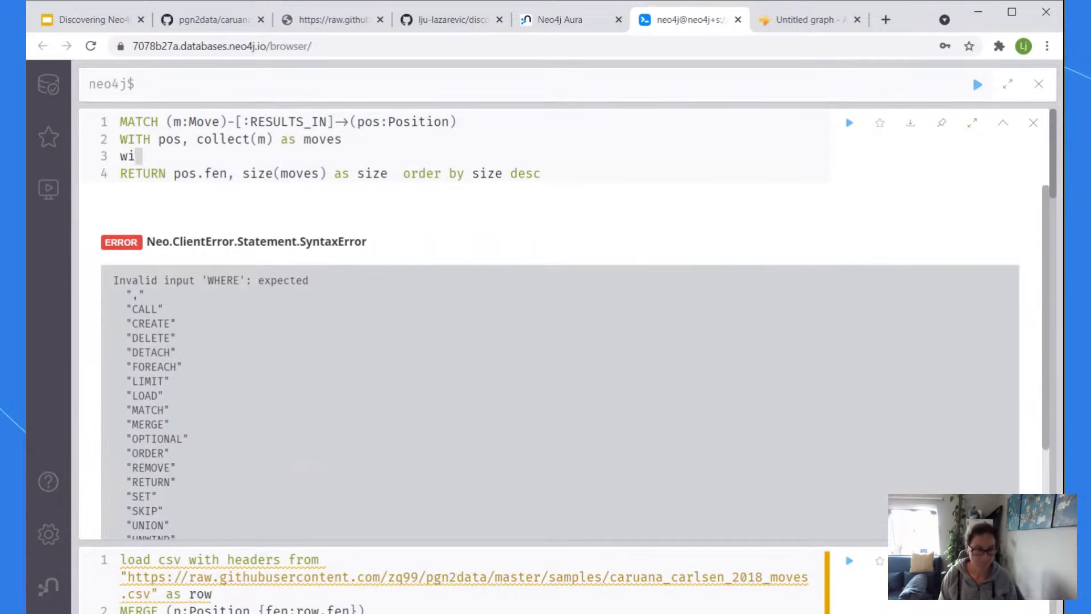
type("th pos, moves where moves")
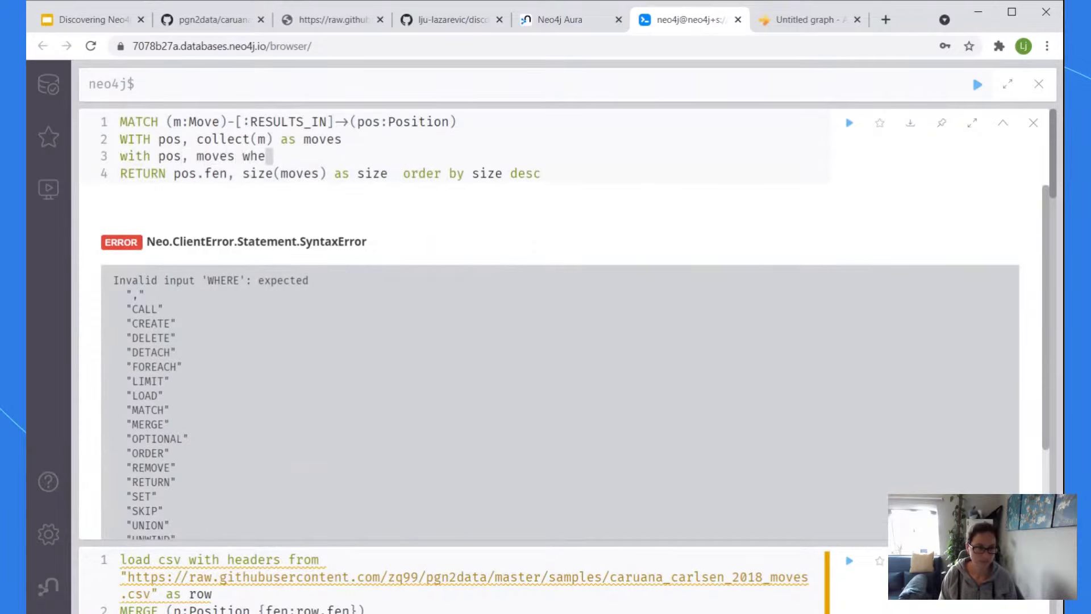
key("BackSpace")
key("BackSpace")
key("BackSpace")
key("BackSpace")
key("BackSpace")
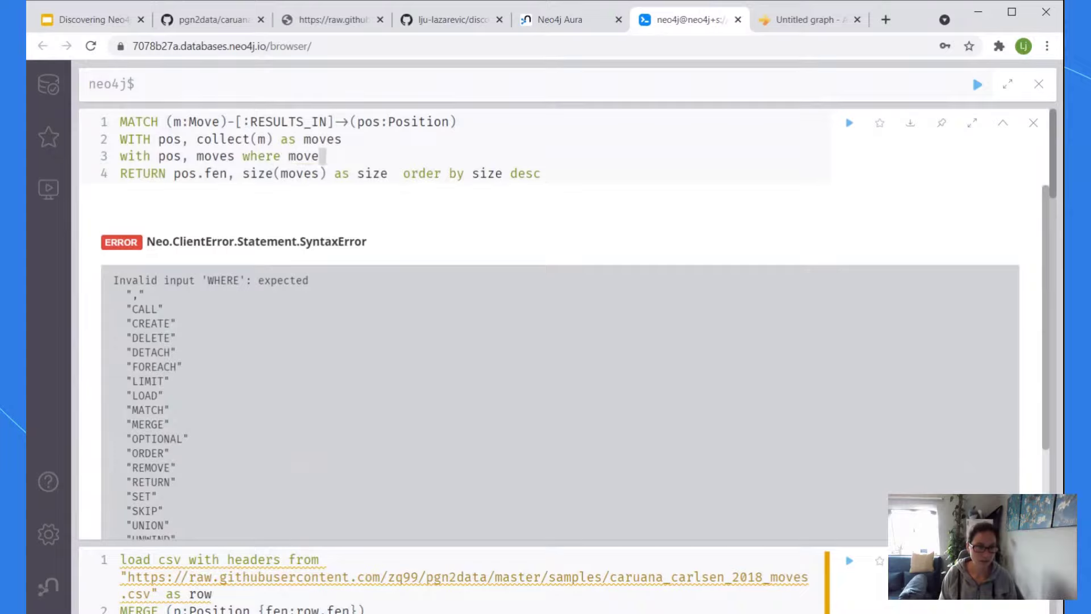
type("size(moves) ")
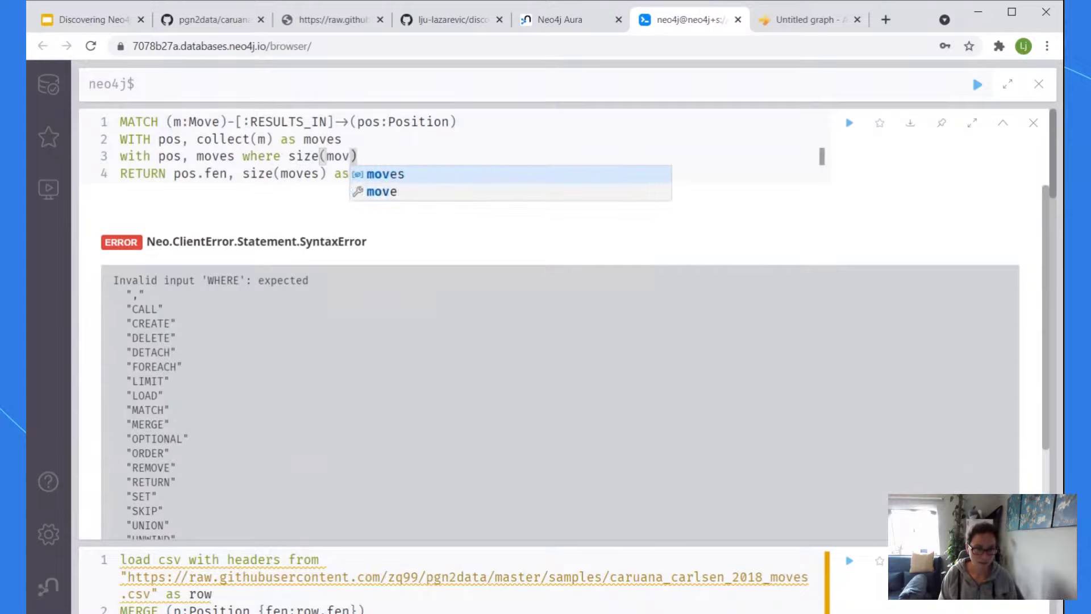
type("> 1")
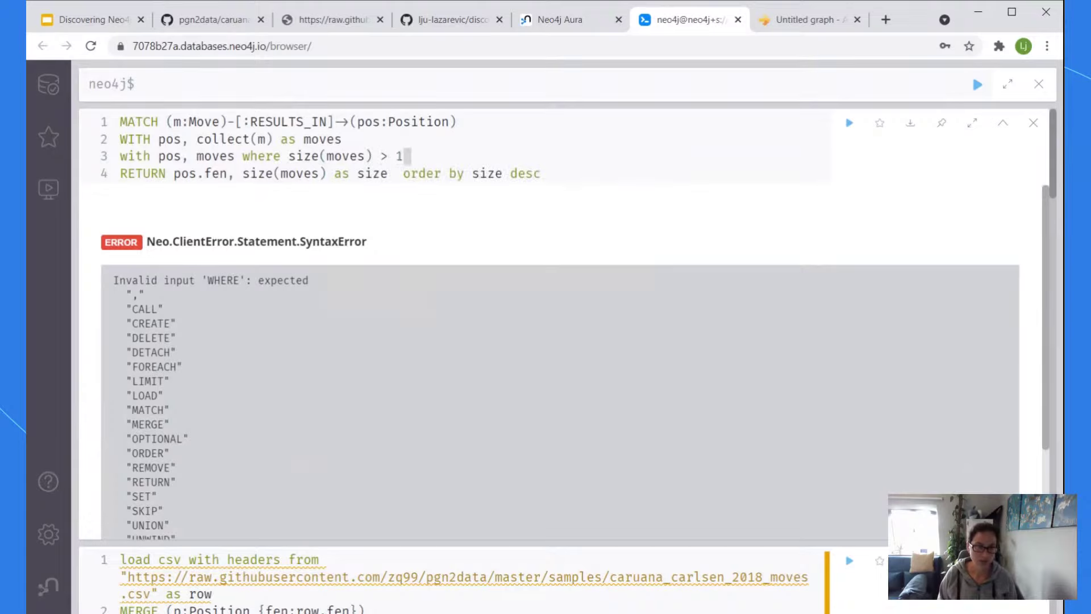
key("ctrl+Return")
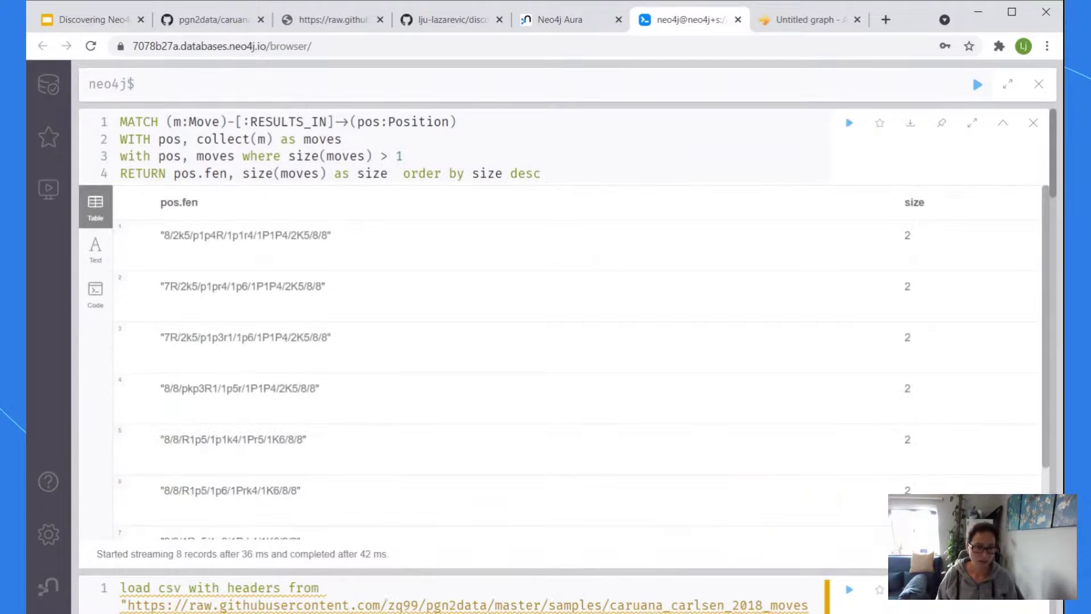
Review the query results and the load statement beneath them, and select the full text of the four-line size(moves) > 1 query
scroll(715, 329, "down", 10)
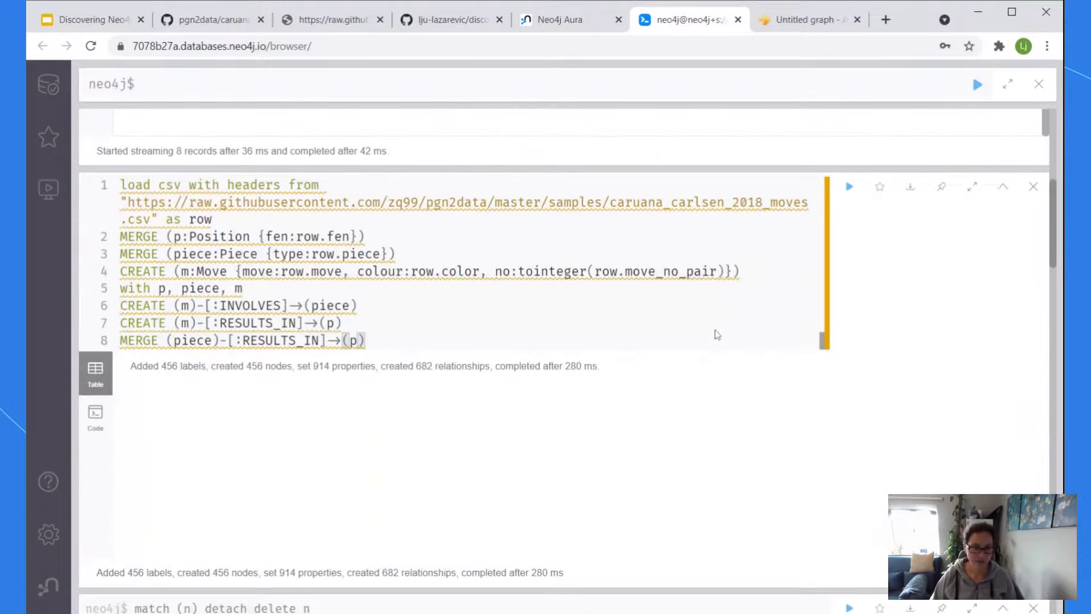
scroll(715, 326, "up", 8)
scroll(710, 326, "up", 6)
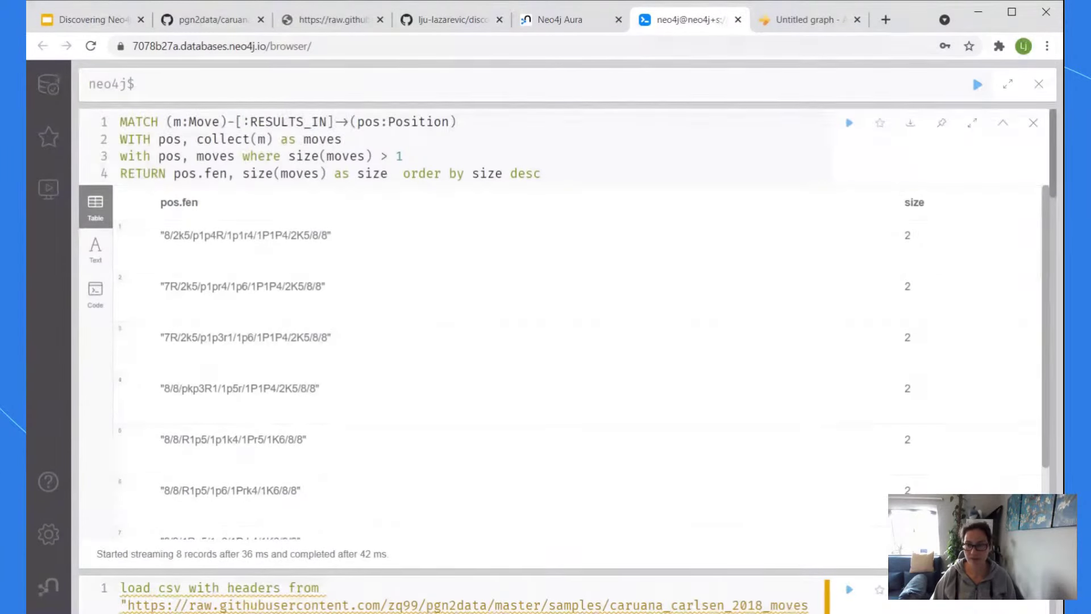
left_click(348, 139)
key("ctrl+a")
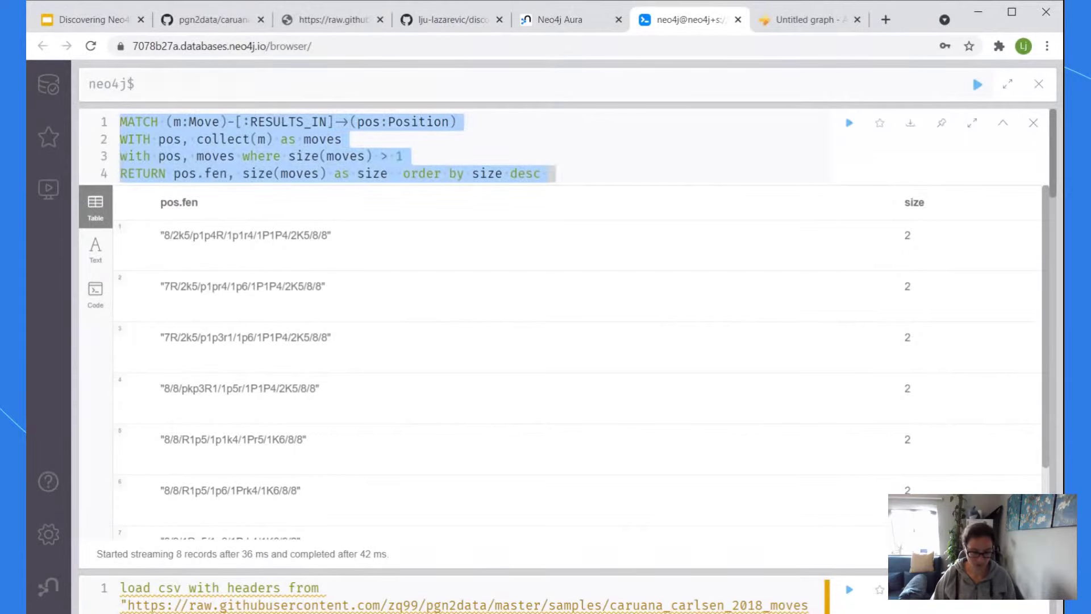
key("alt+Tab")
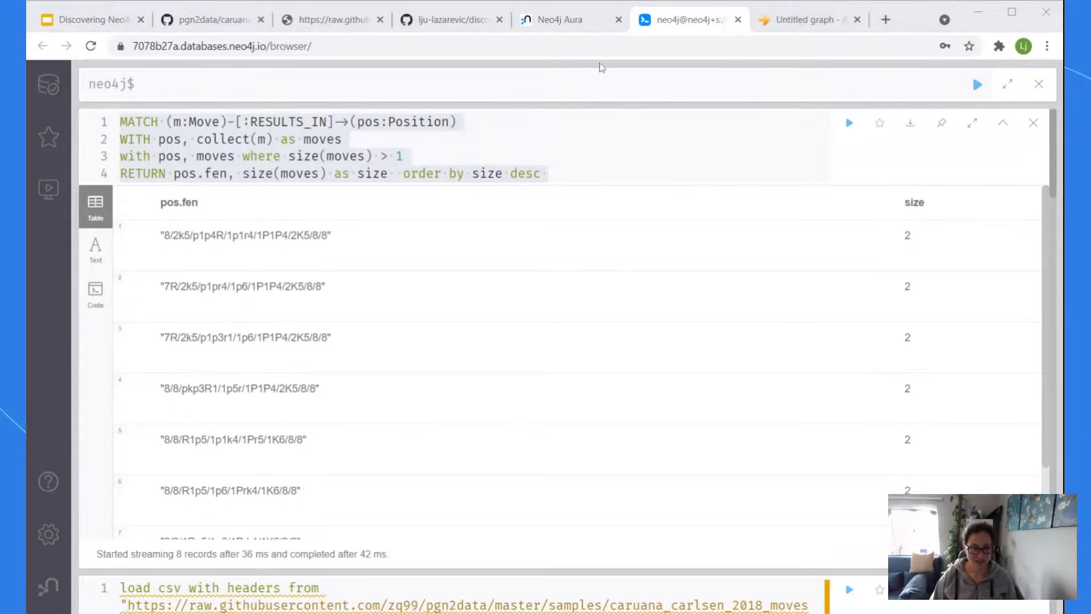
left_click(318, 100)
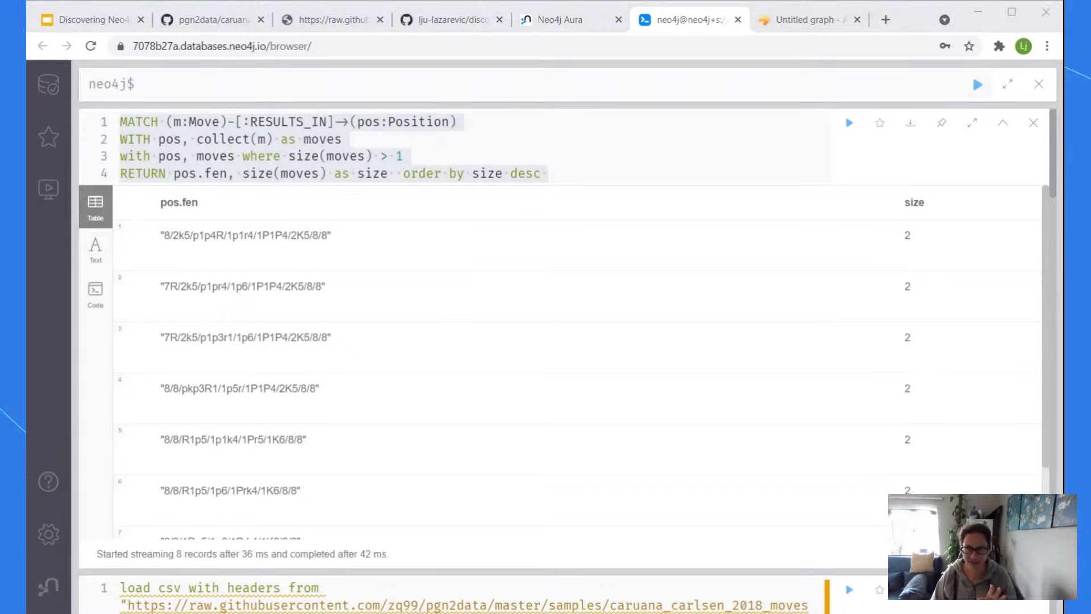
Start a new query with the line MATCH (m:Move)-->(p:Piece)
left_click(662, 30)
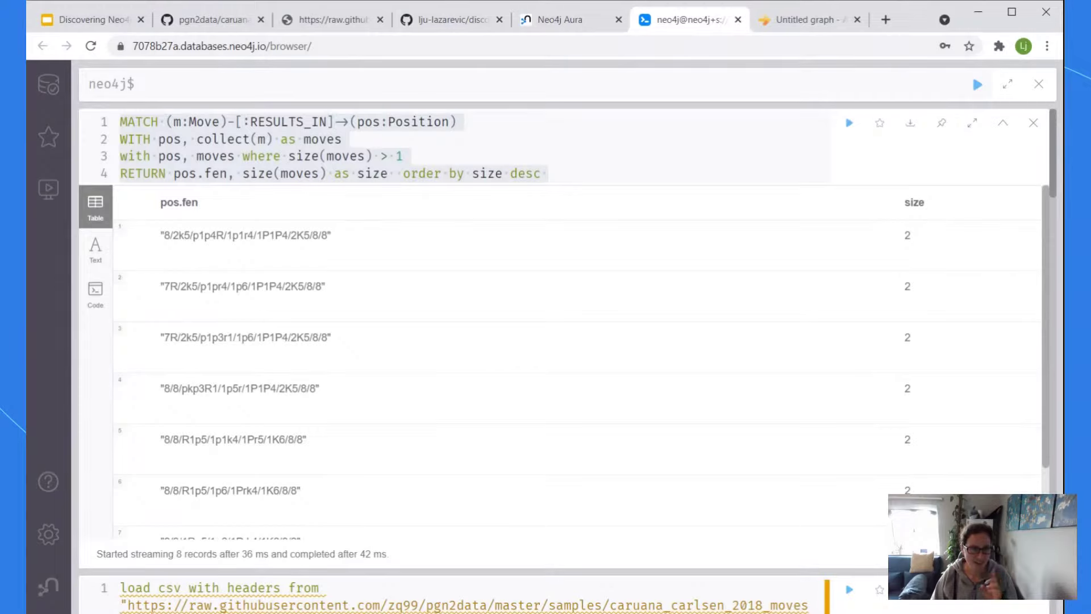
type("MATCH ()")
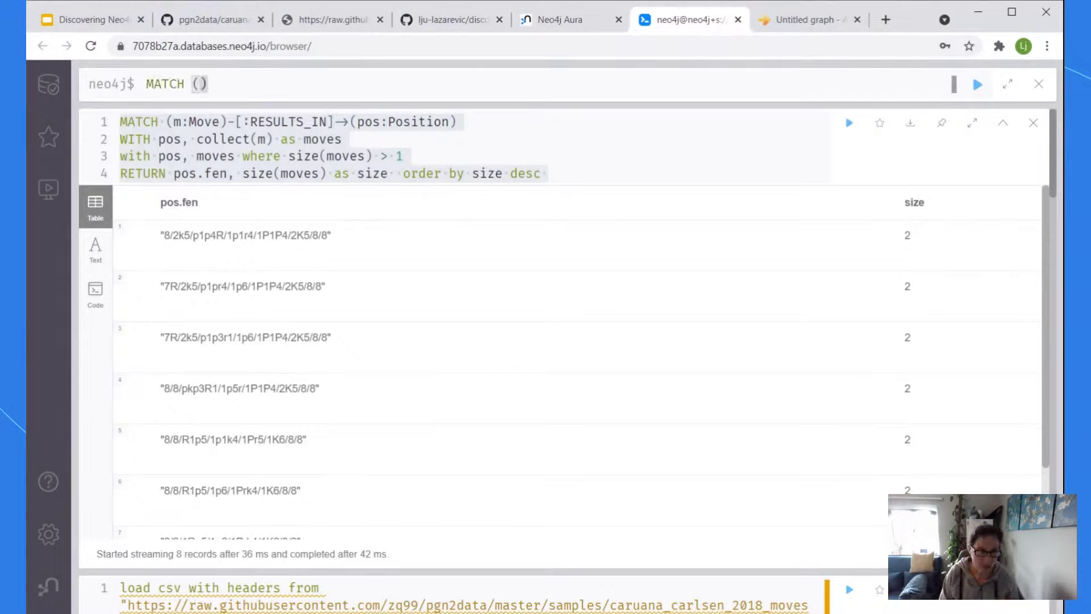
type("m:")
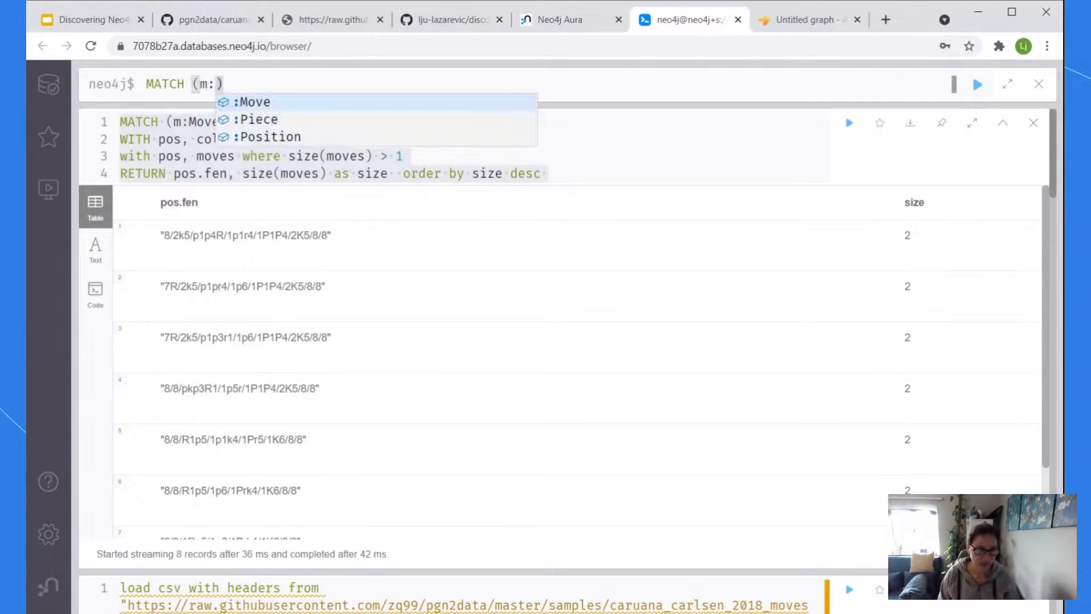
key("Return")
type("-")
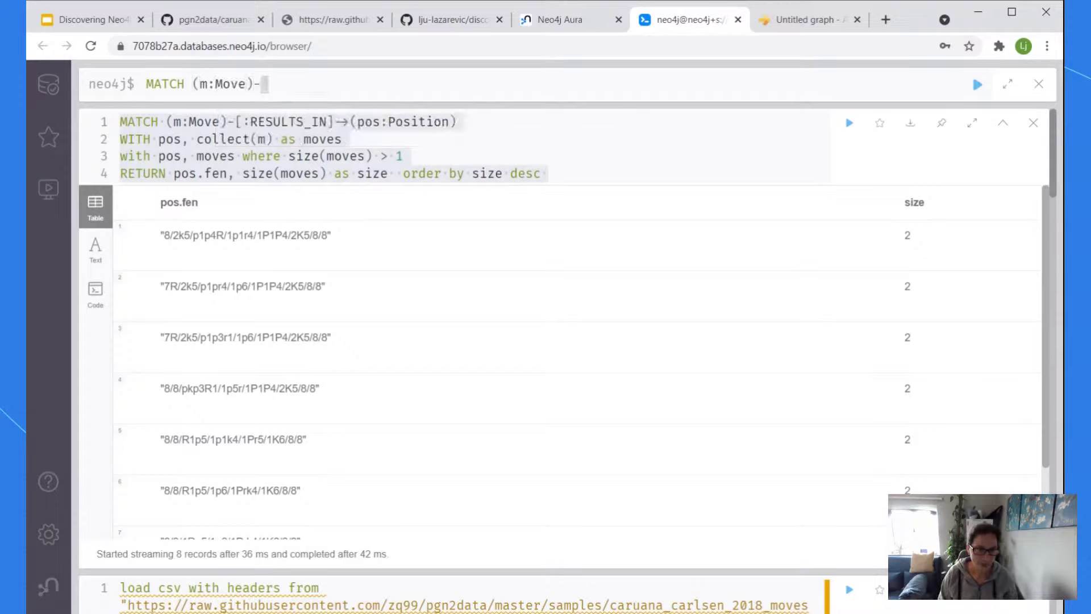
type("->(p):p")
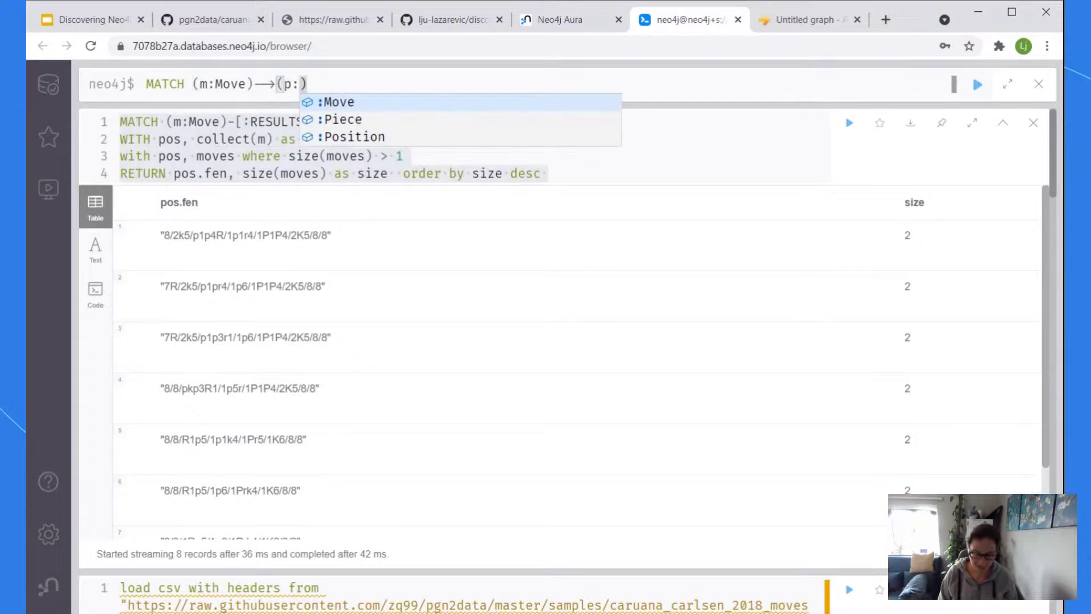
key("Up")
key("Return")
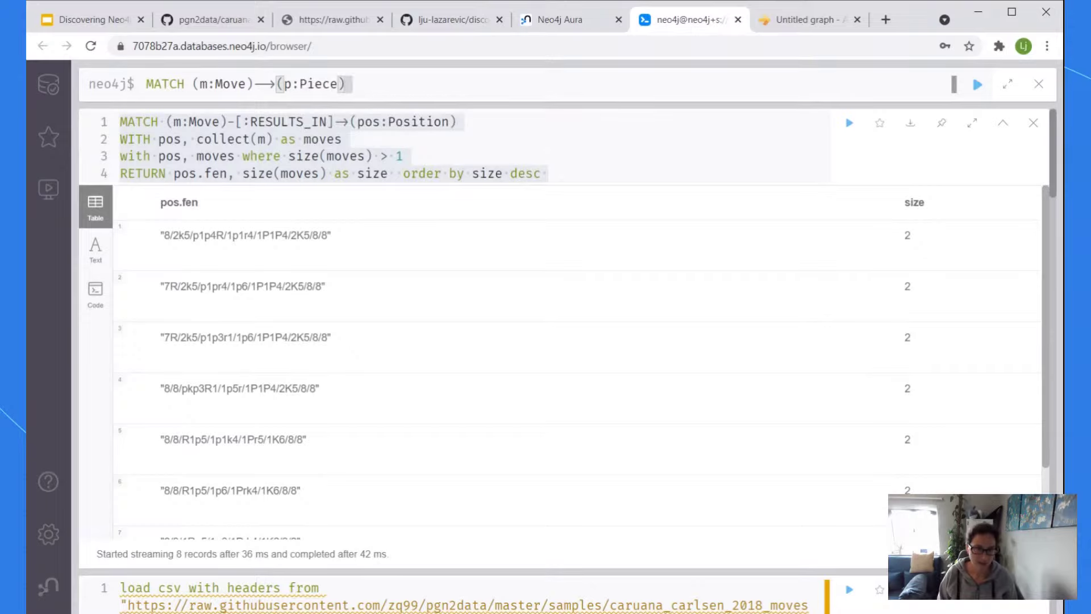
key("shift+Return")
type("RETURN ")
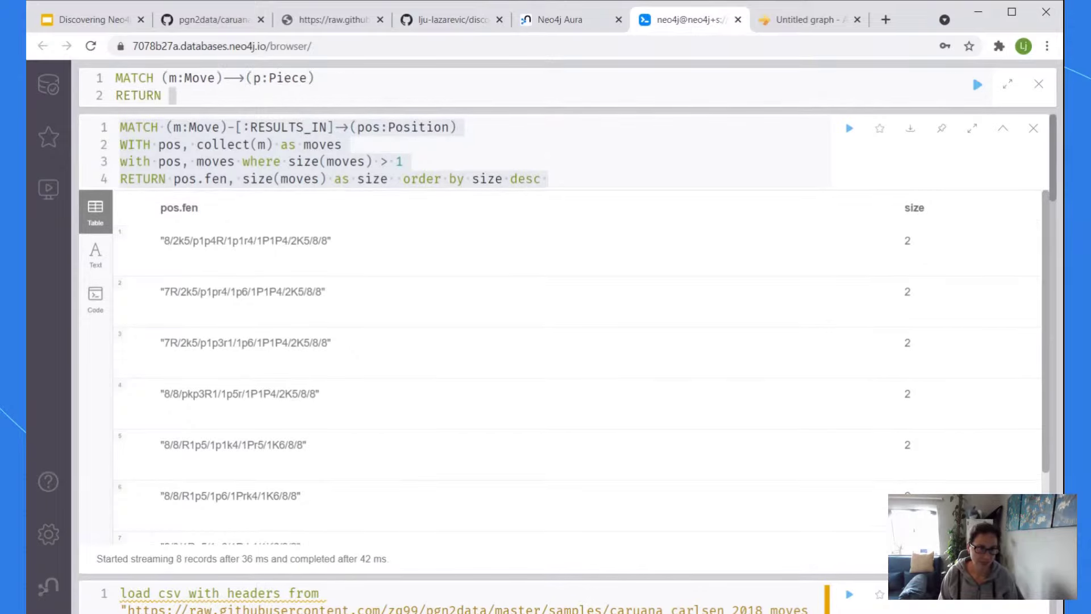
type("p.type")
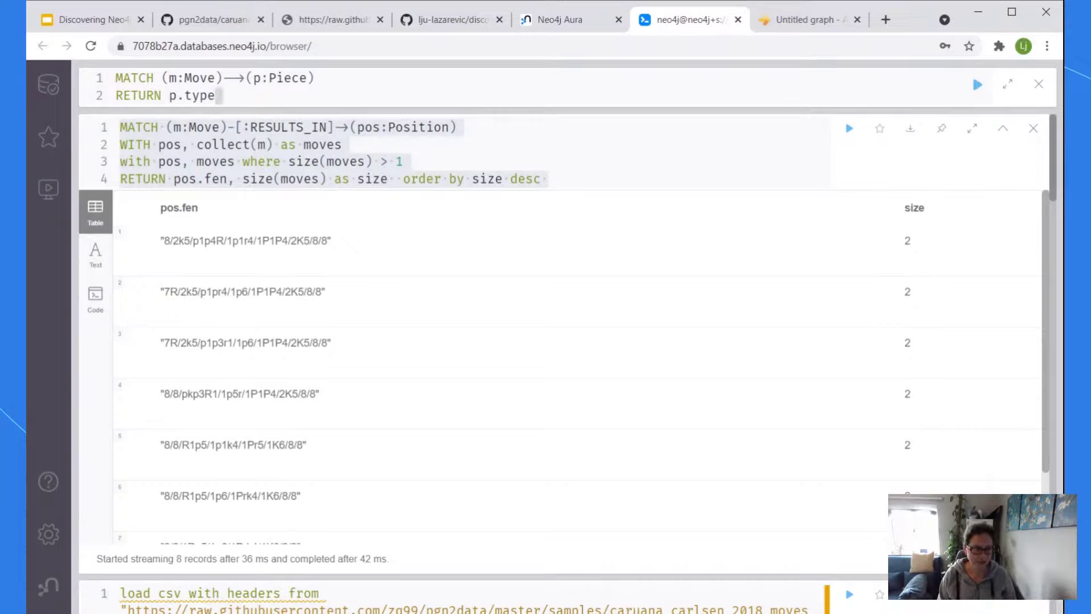
key("BackSpace")
key("BackSpace")
key("BackSpace")
key("BackSpace")
key("BackSpace")
key("BackSpace")
key("BackSpace")
key("BackSpace")
key("BackSpace")
key("BackSpace")
key("BackSpace")
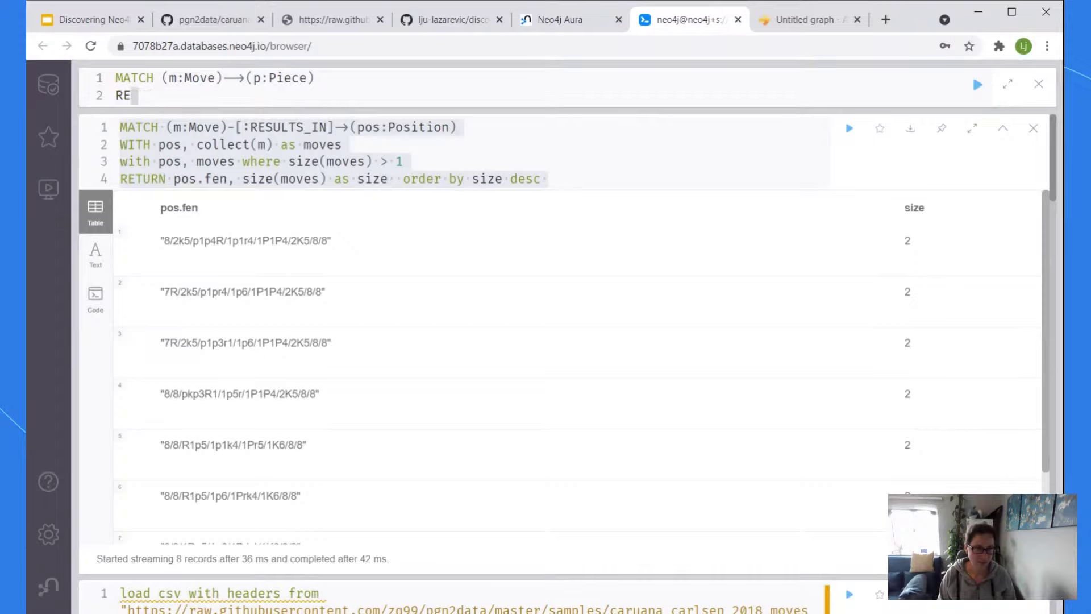
key("BackSpace")
key("BackSpace")
Add the line with p, collect(m) as moves to the Move-to-Piece query
type("with p")
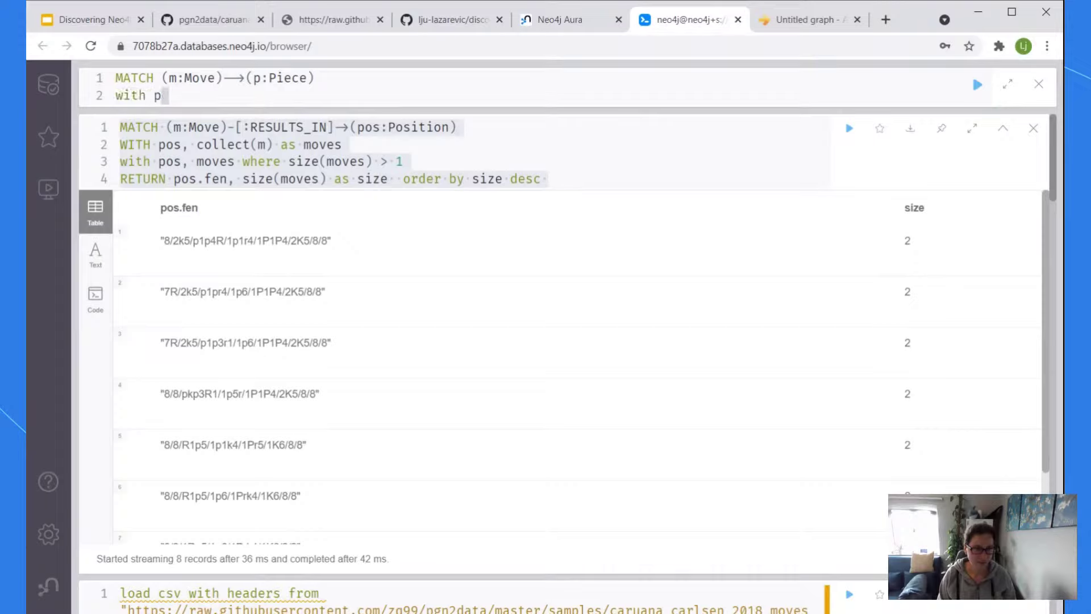
type(", collect(")
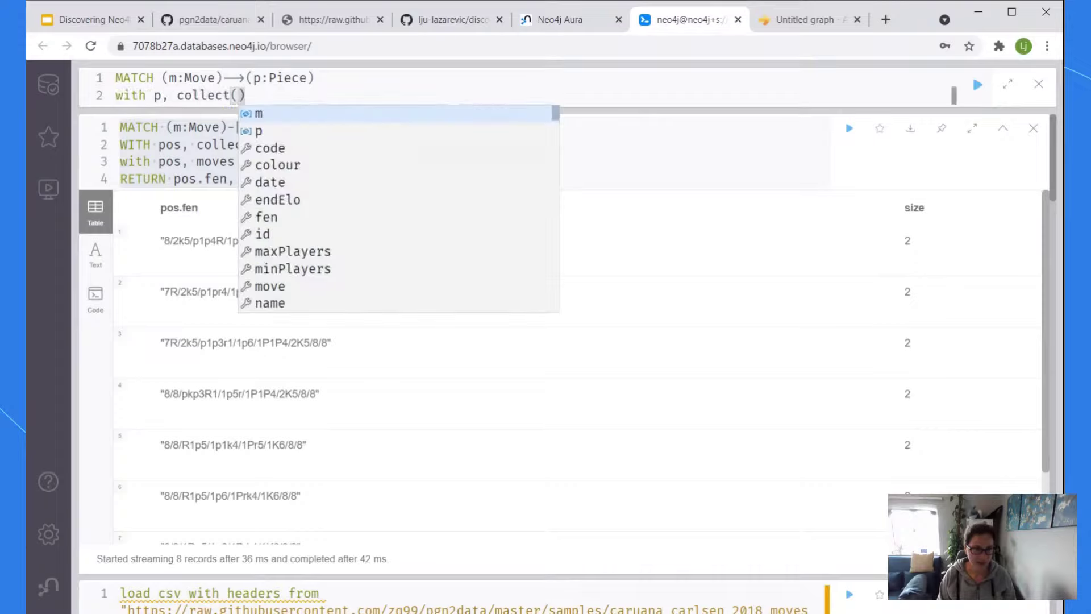
type("m) as moves")
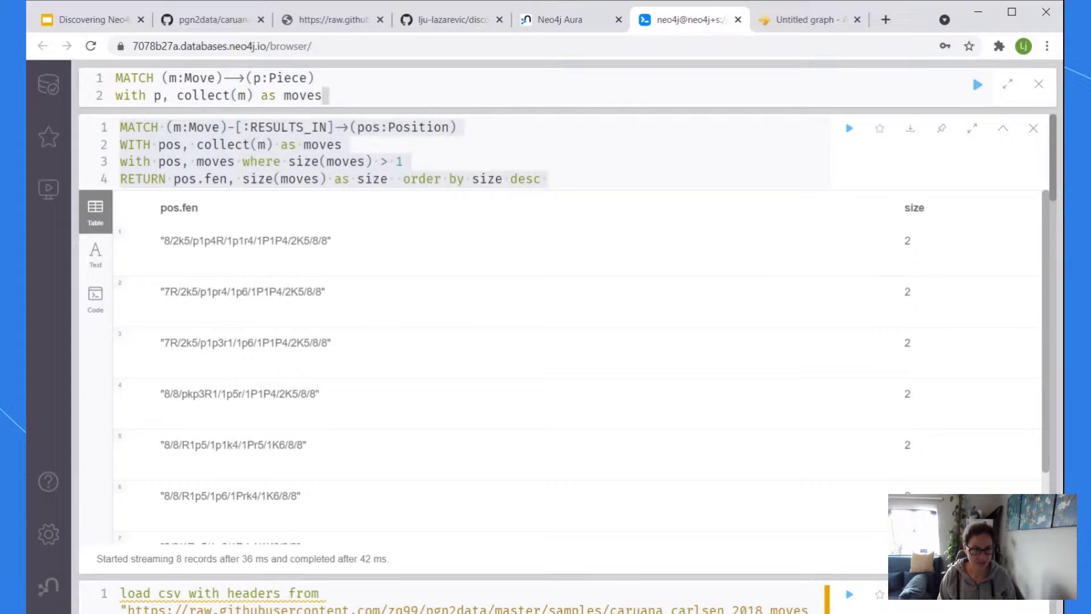
key("Return")
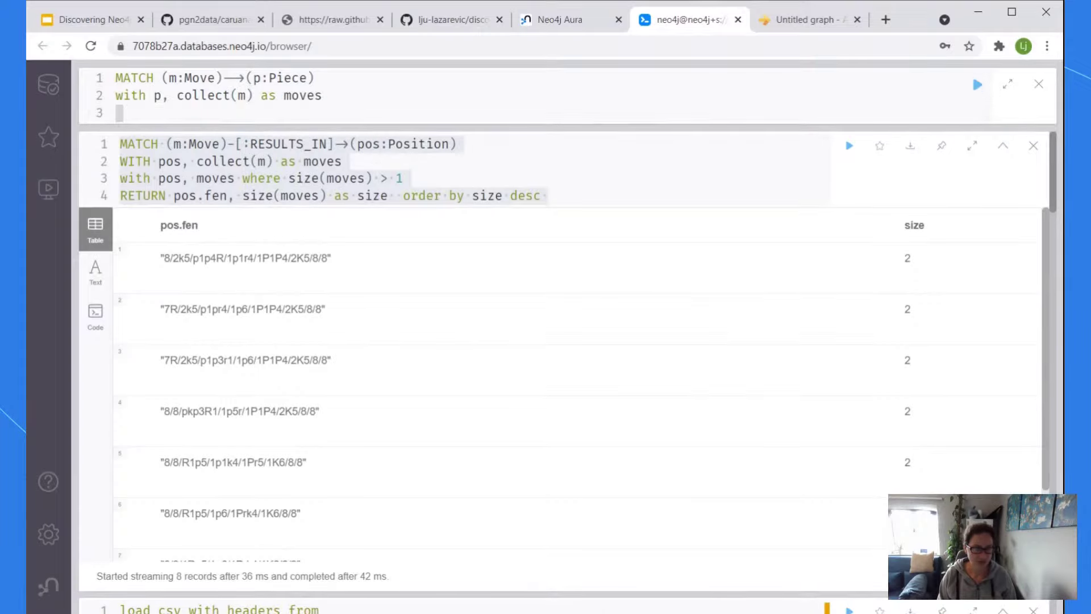
Complete the query with return p.type, size(moves) as size order by size desc and run it
type("return p.type, ")
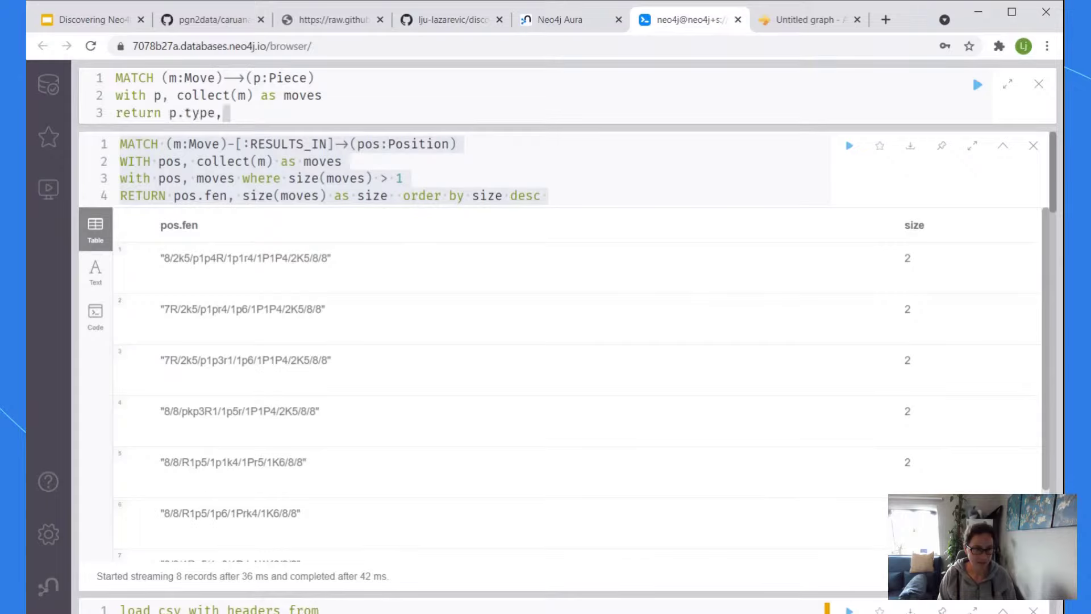
type("size(")
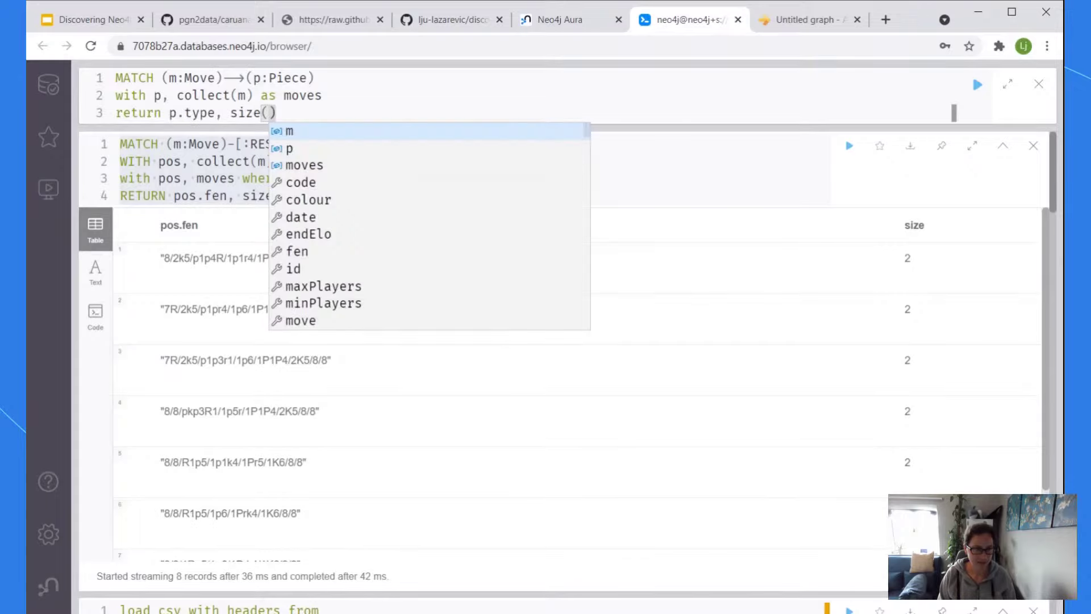
type("moves) as ")
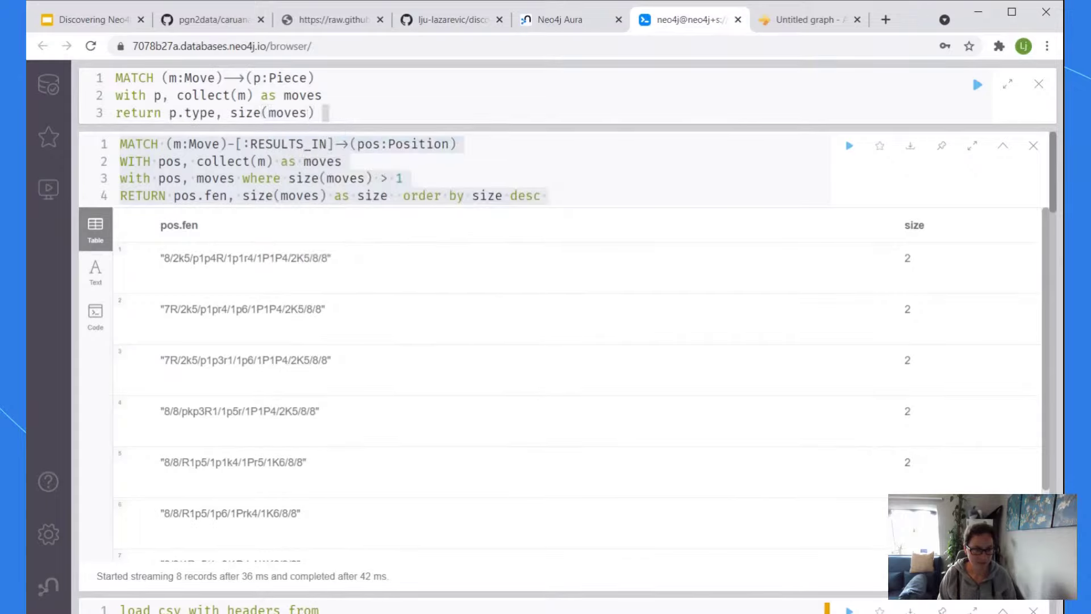
type("size order by")
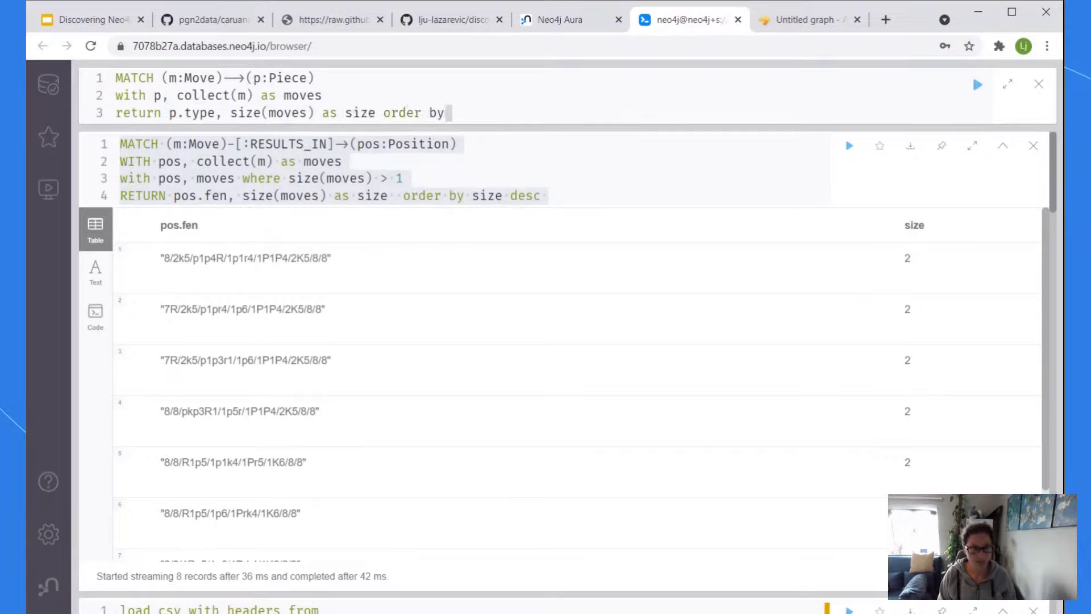
type(" size desc")
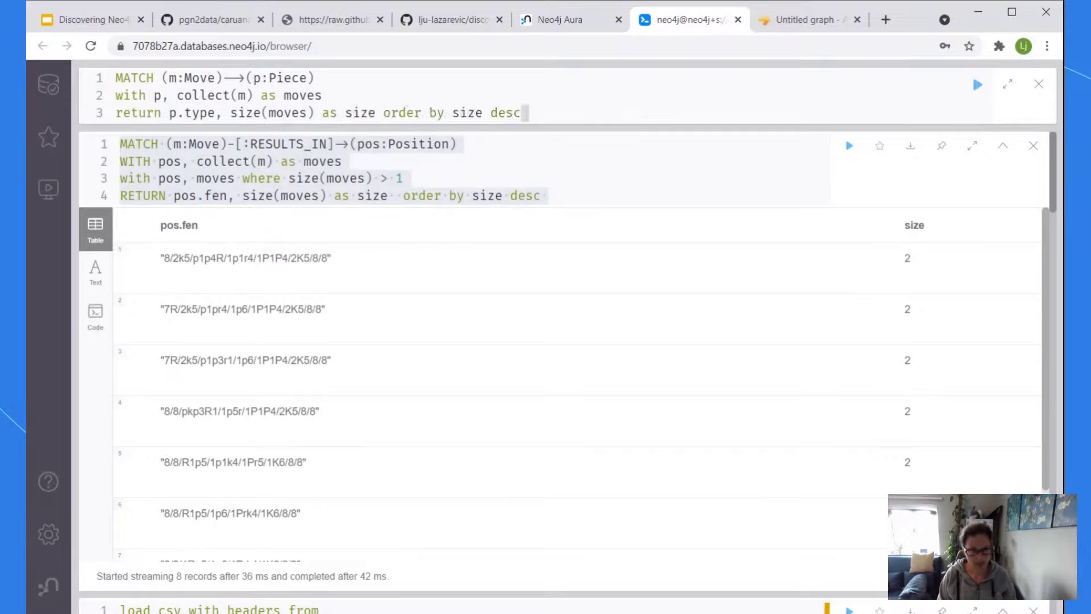
key("ctrl+a")
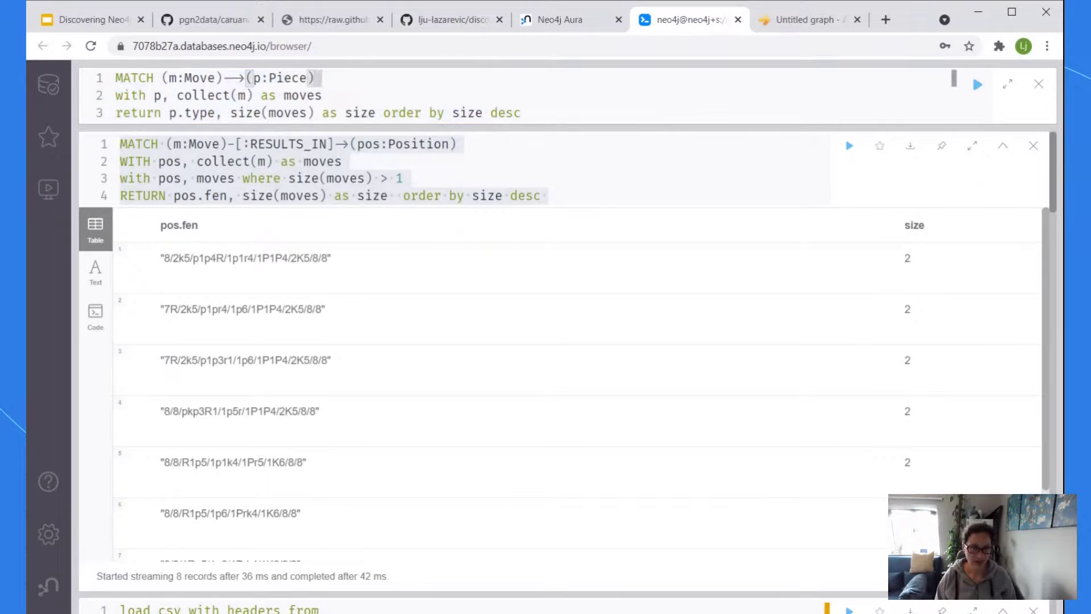
key("ctrl+Return")
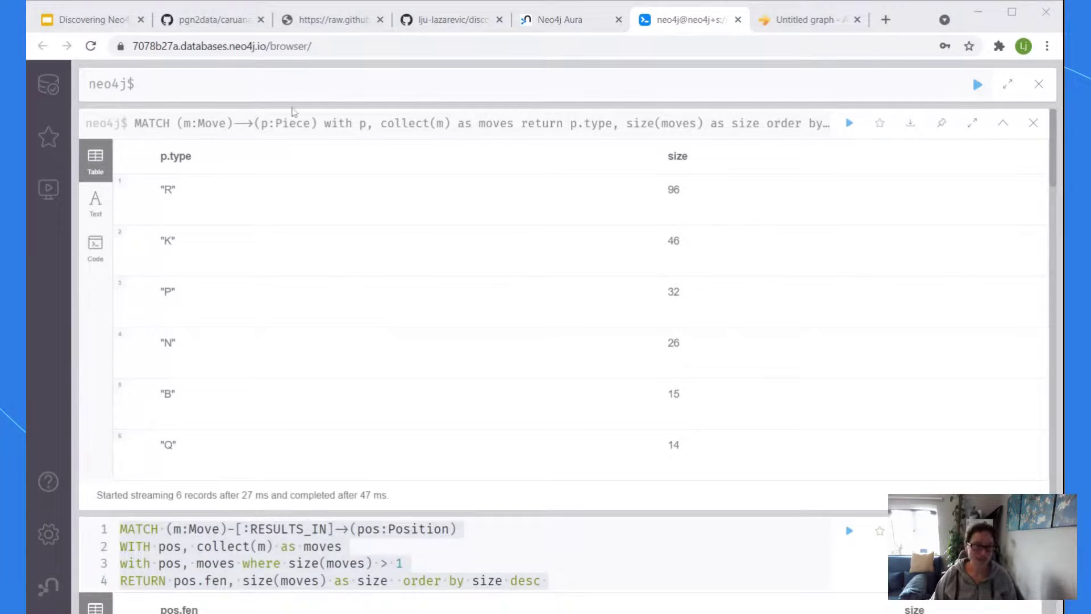
Start another query that matches all moves with MATCH (m:Move)
left_click(150, 84)
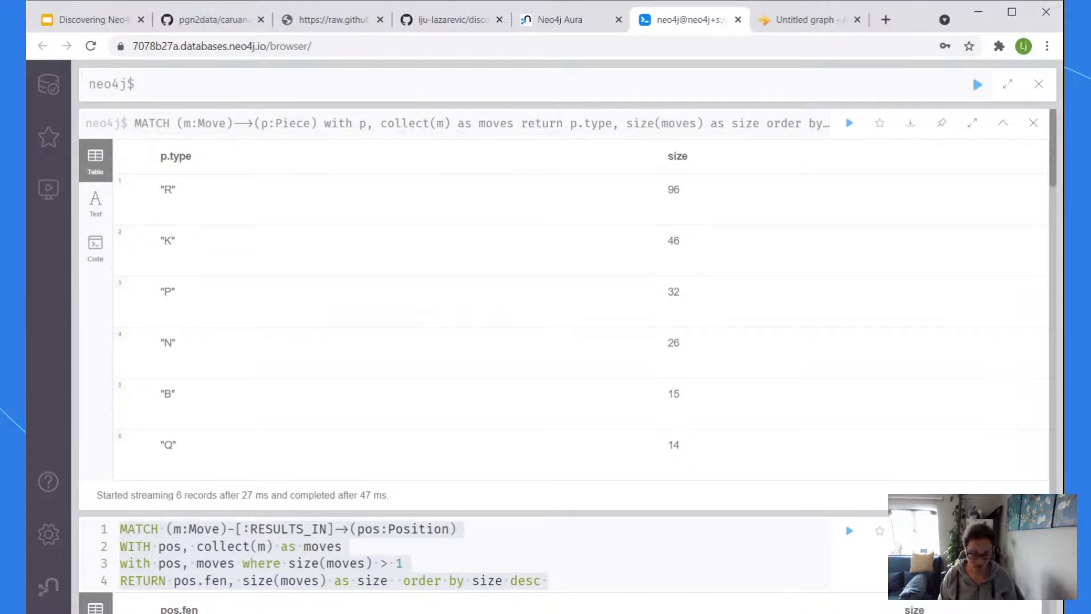
type("MAT")
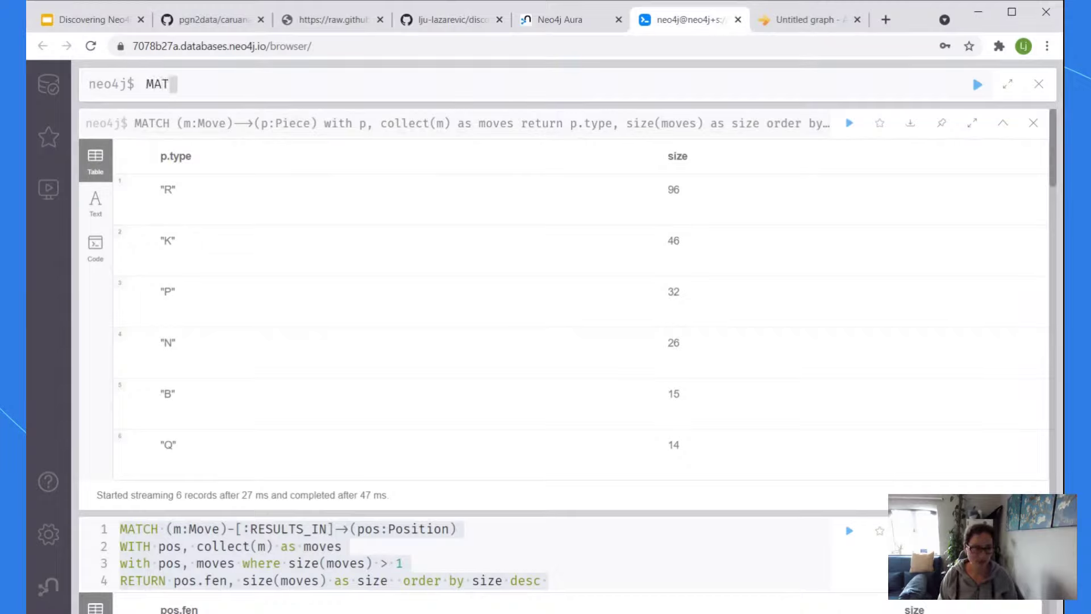
type("CH ()m:Move")
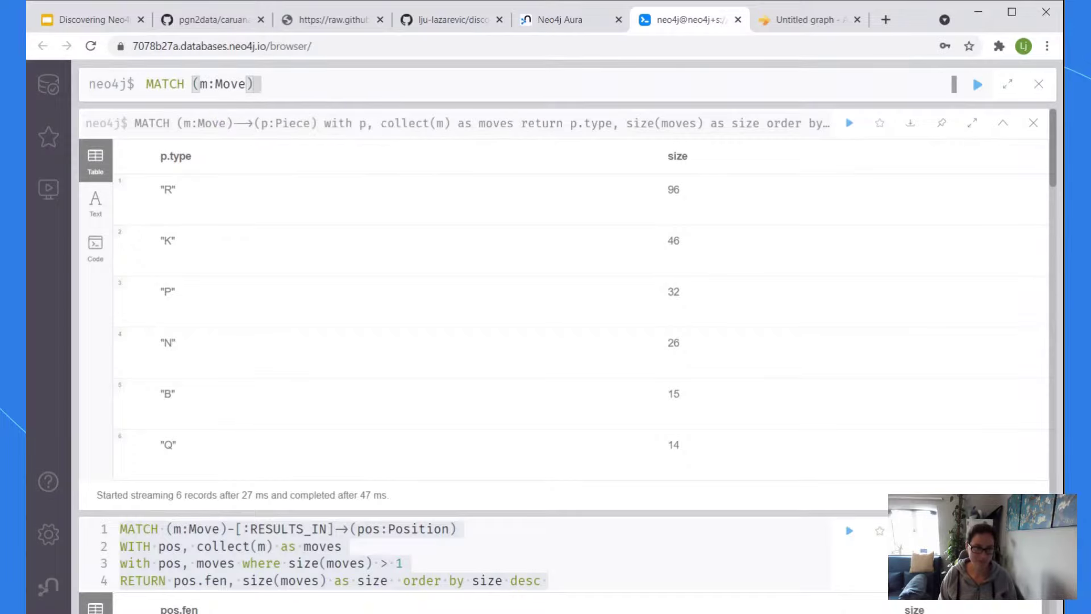
key("shift+Return")
Add the line WITH right(m.move,2) as destination to the Move query
type("WITH ")
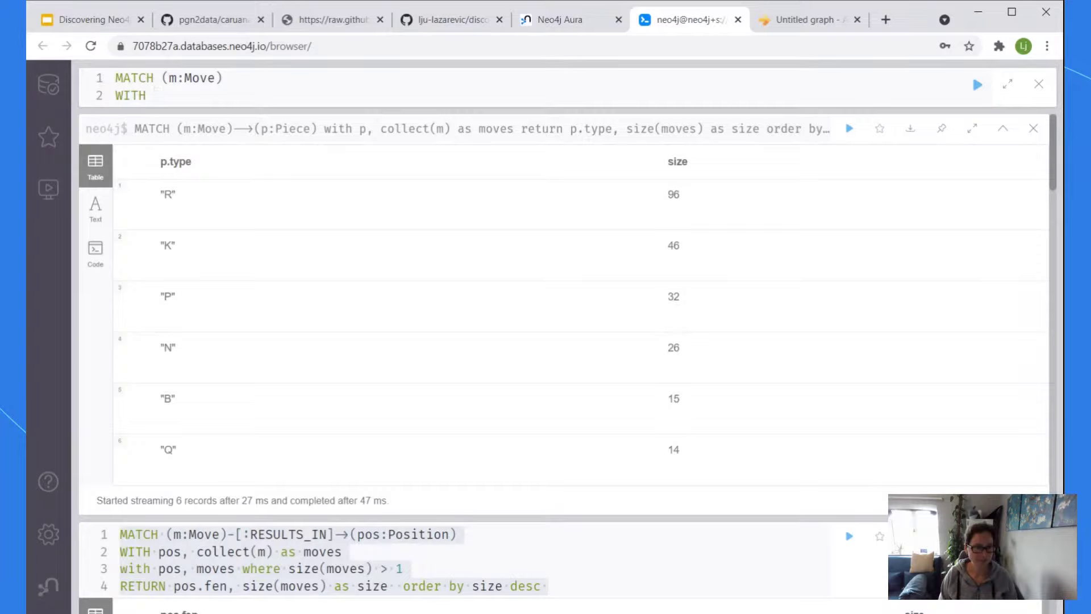
type("right(")
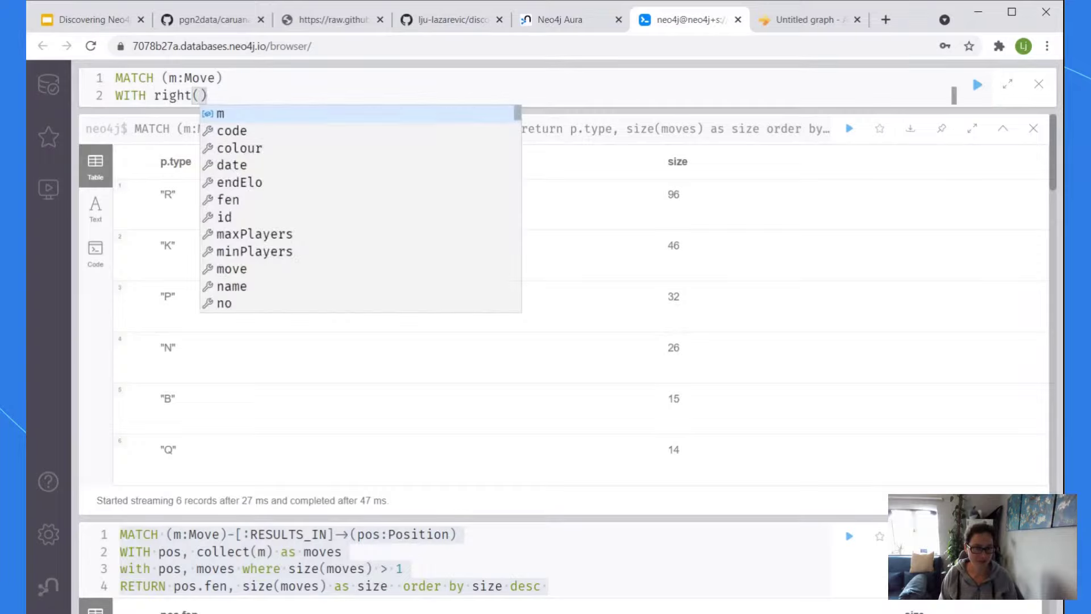
type("m.move")
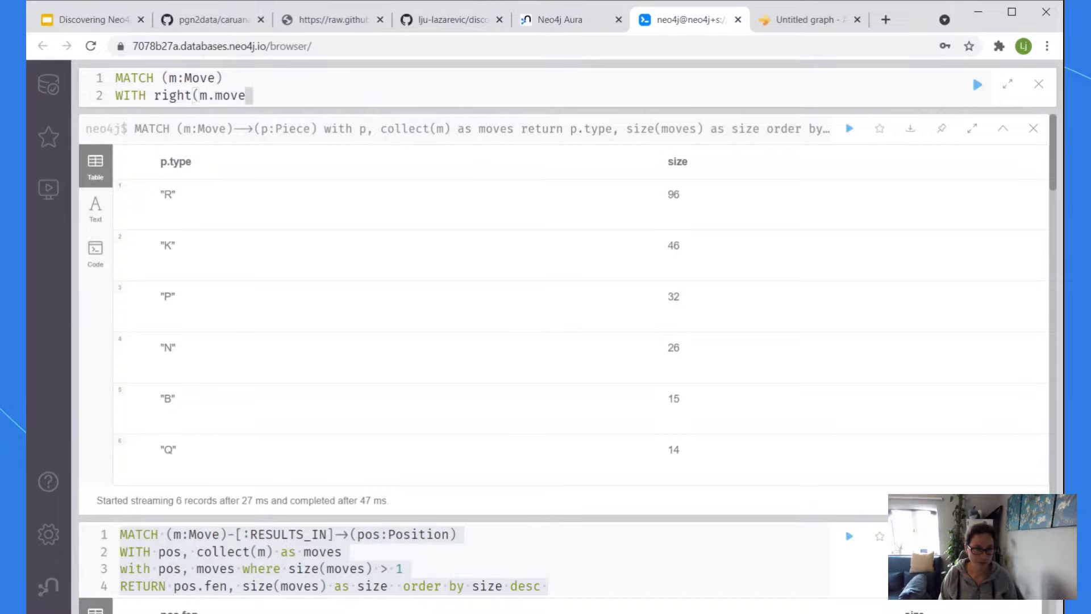
type(",2) as ")
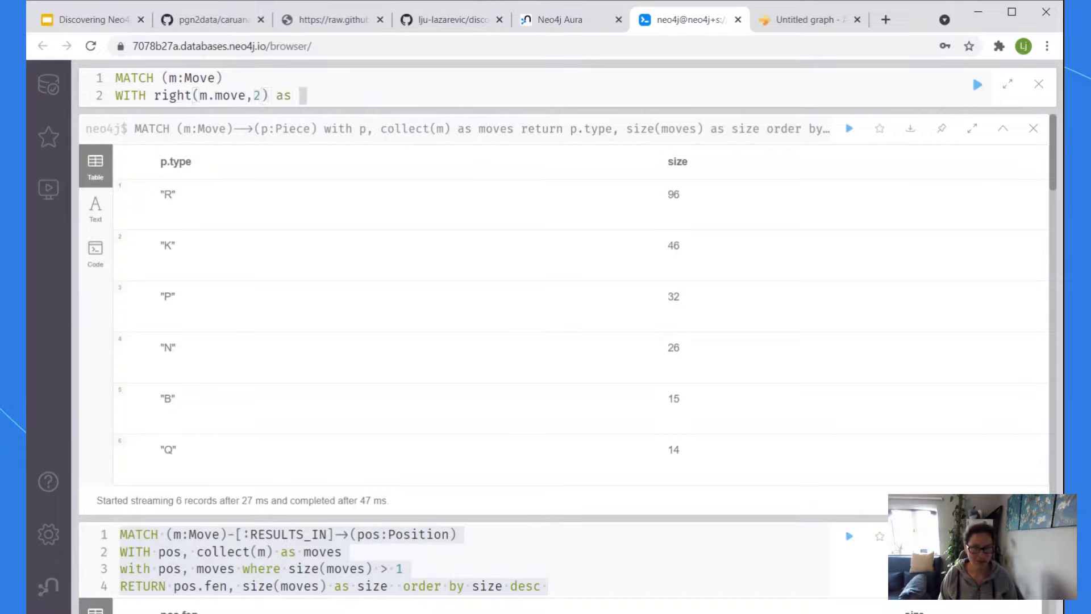
type("destinatio")
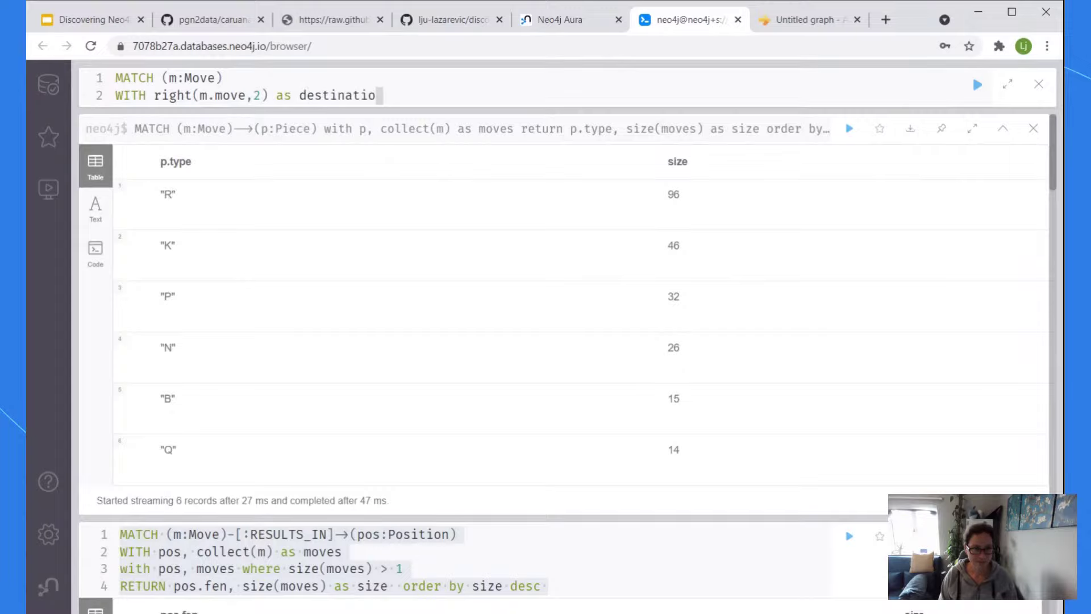
type("n")
key("Return")
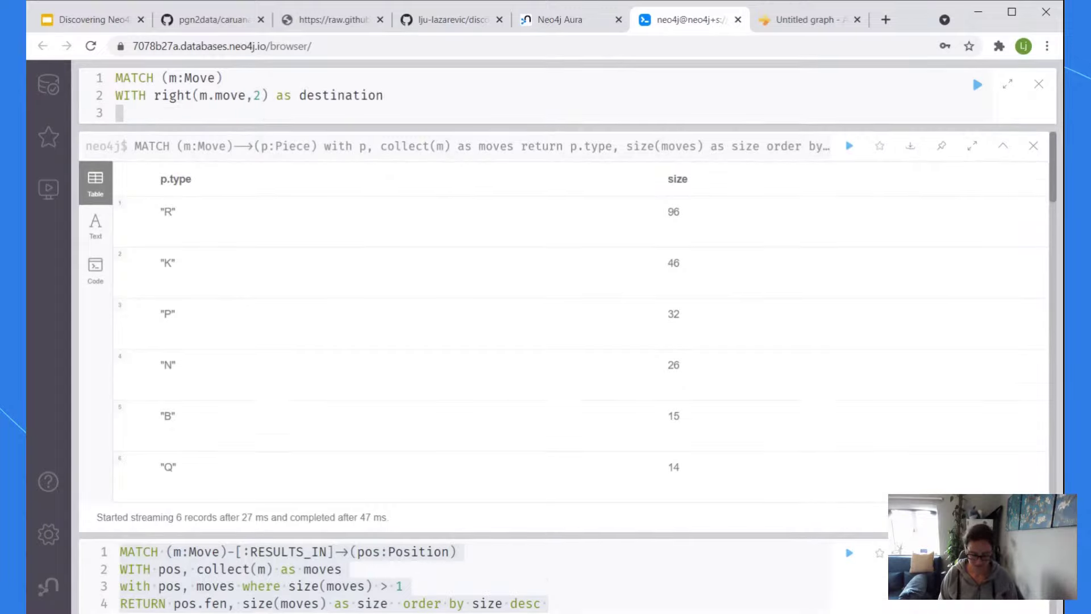
Complete the query with RETURN destination, count(destination) as c order by c desc and run it
type("RETURN des")
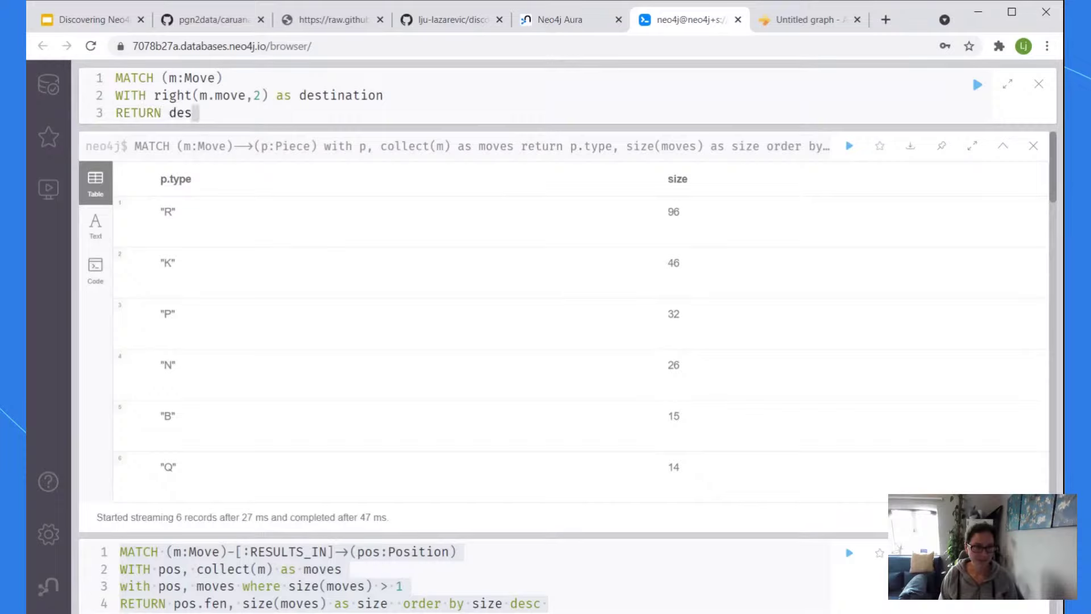
type("tination, ")
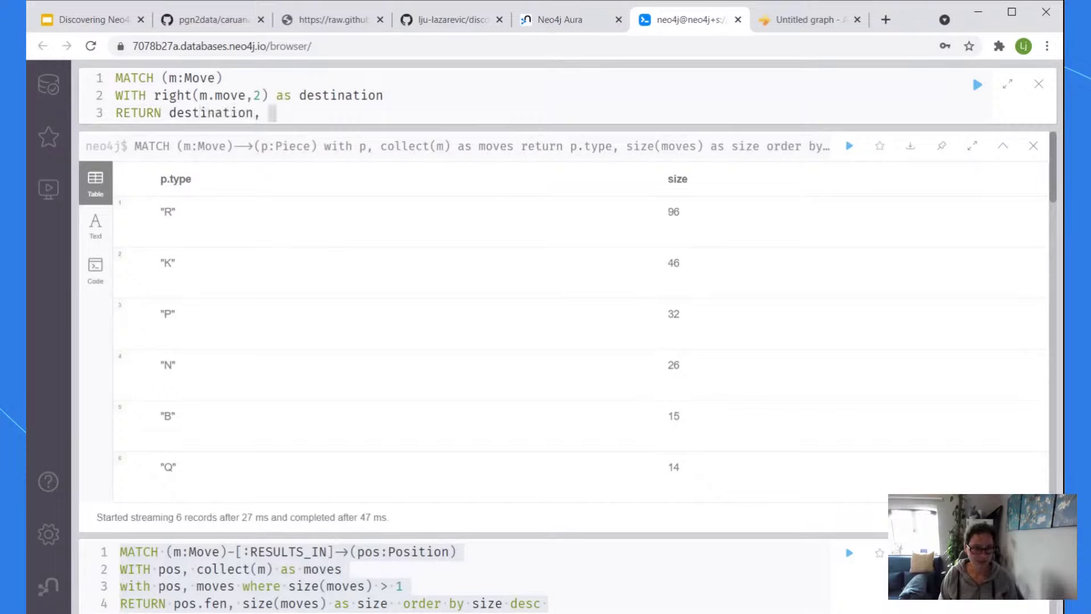
type("count(de")
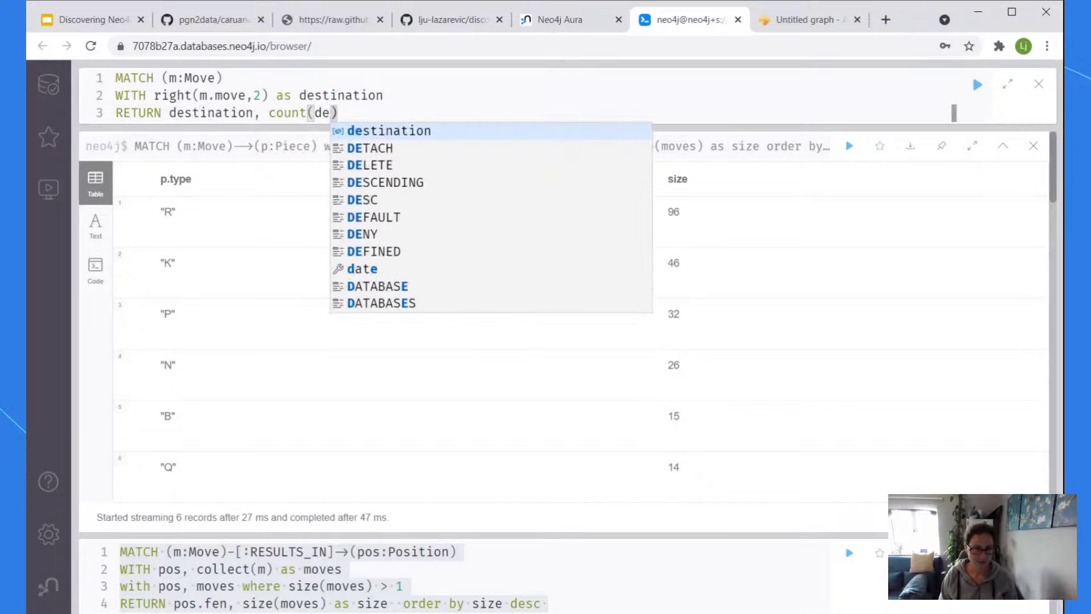
key("Return")
type(") as c")
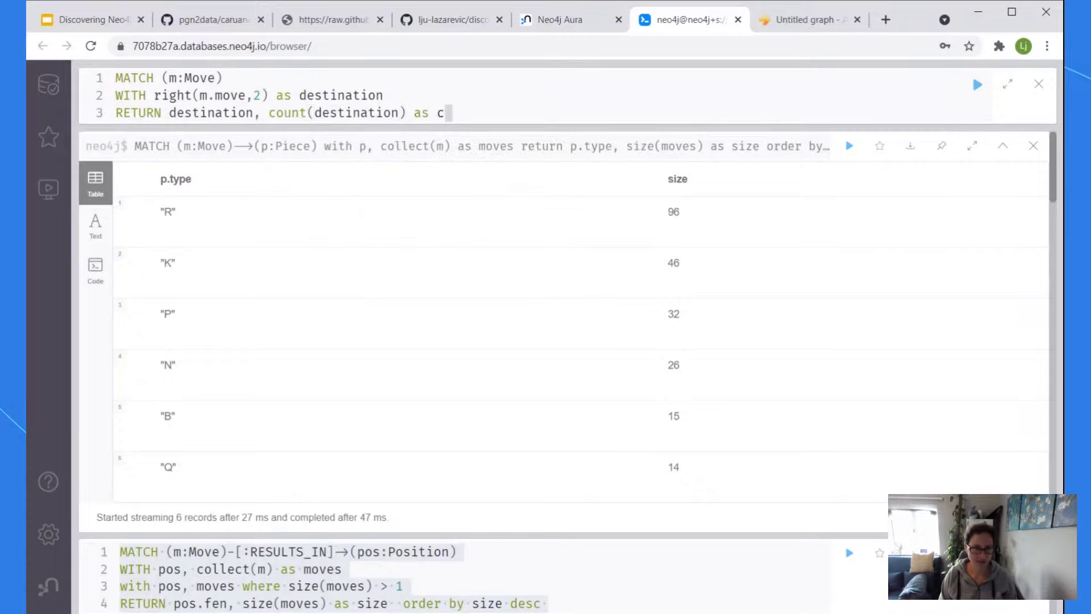
type(" order b")
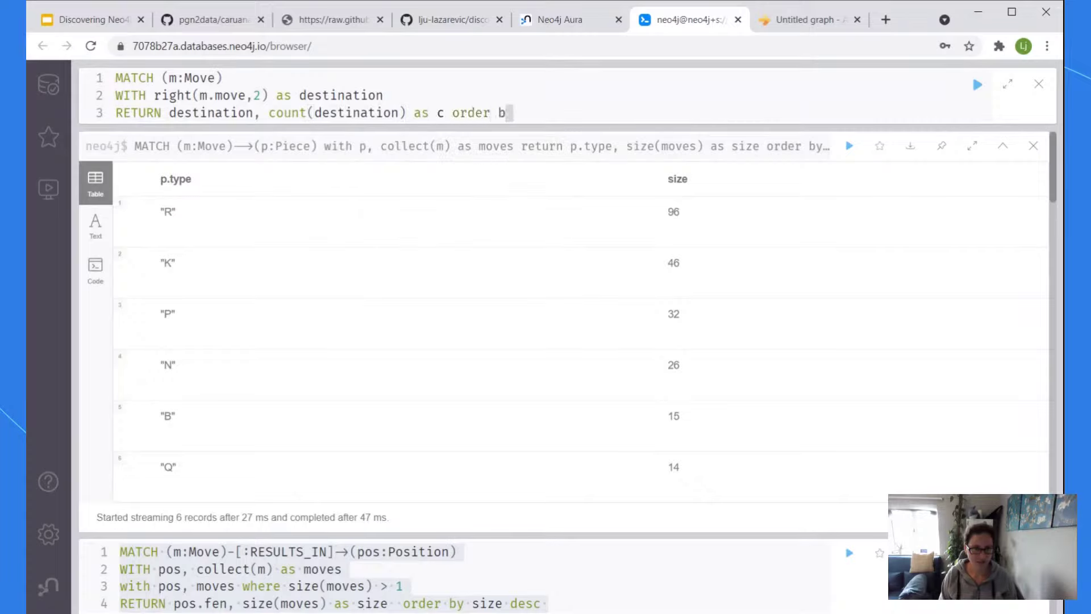
type("y c desc")
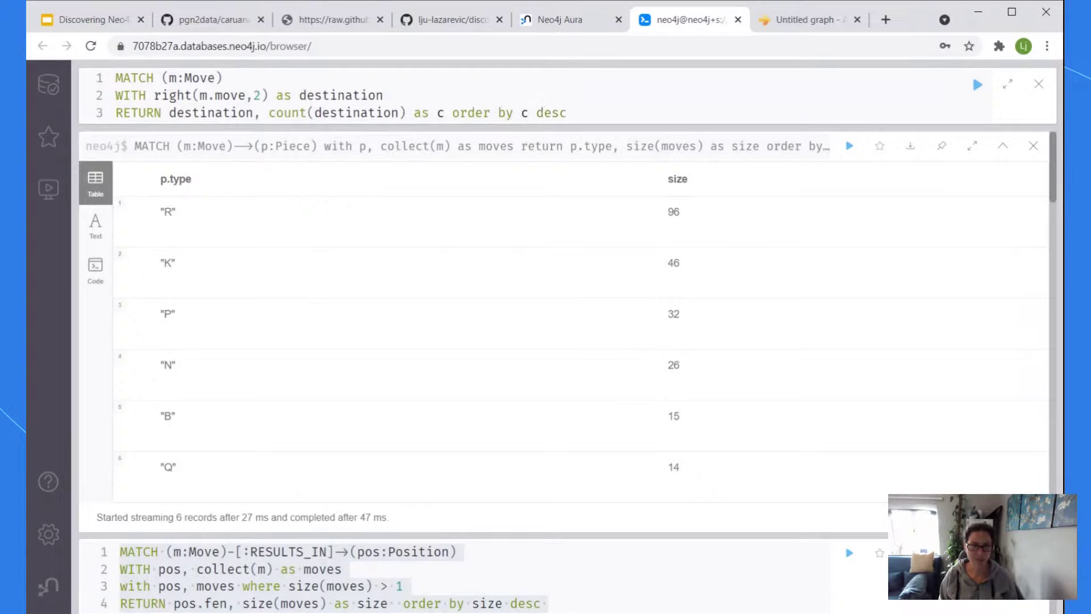
key("ctrl+Return")
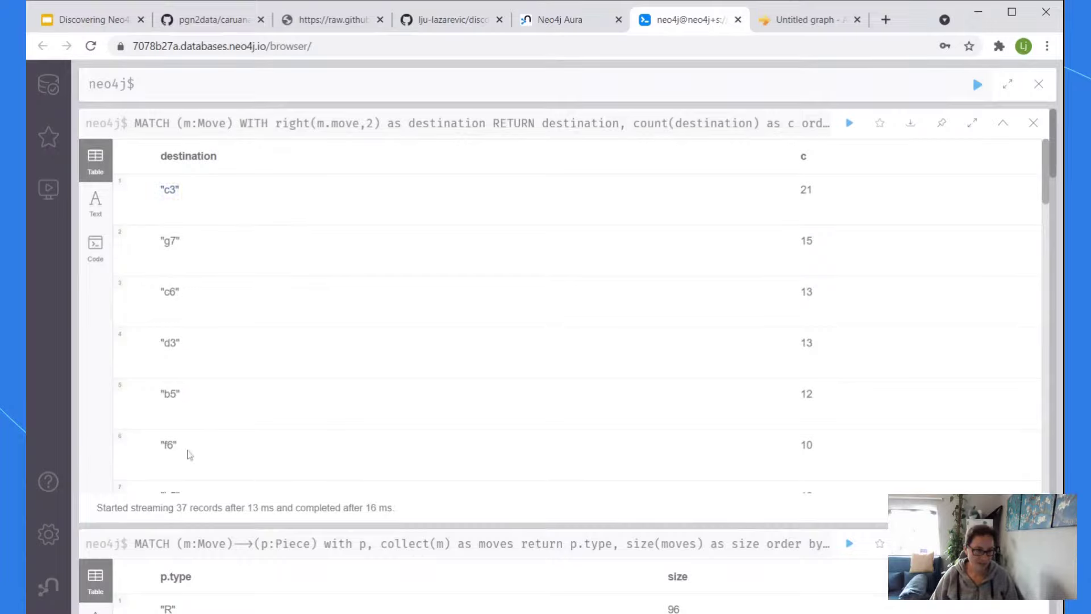
Examine the destination squares and their move counts, especially the second-ranked square g7
scroll(200, 442, "down", 2)
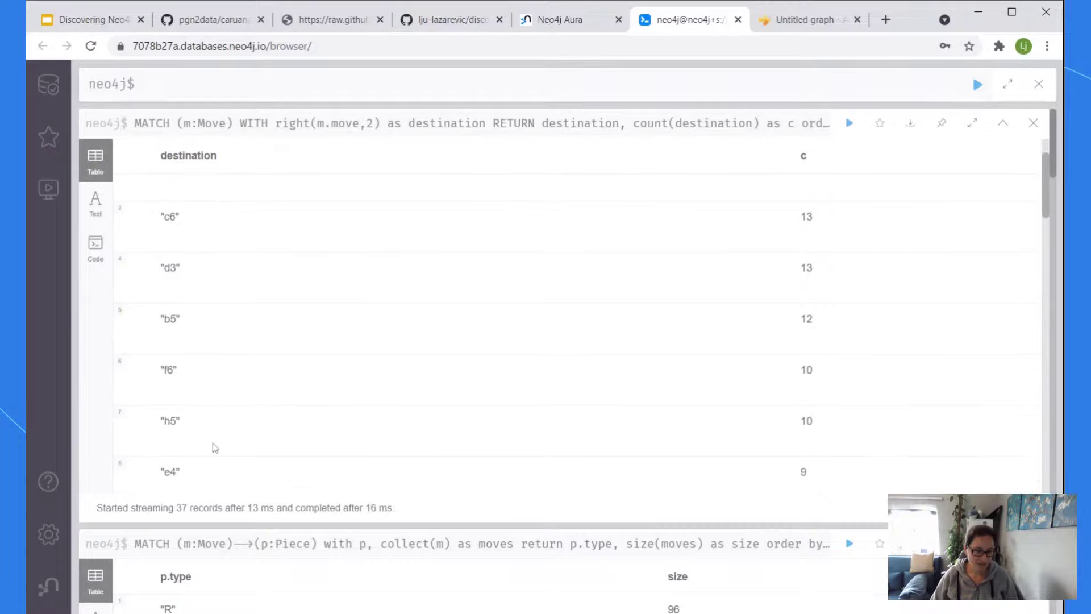
scroll(213, 445, "down", 3)
scroll(210, 412, "down", 1)
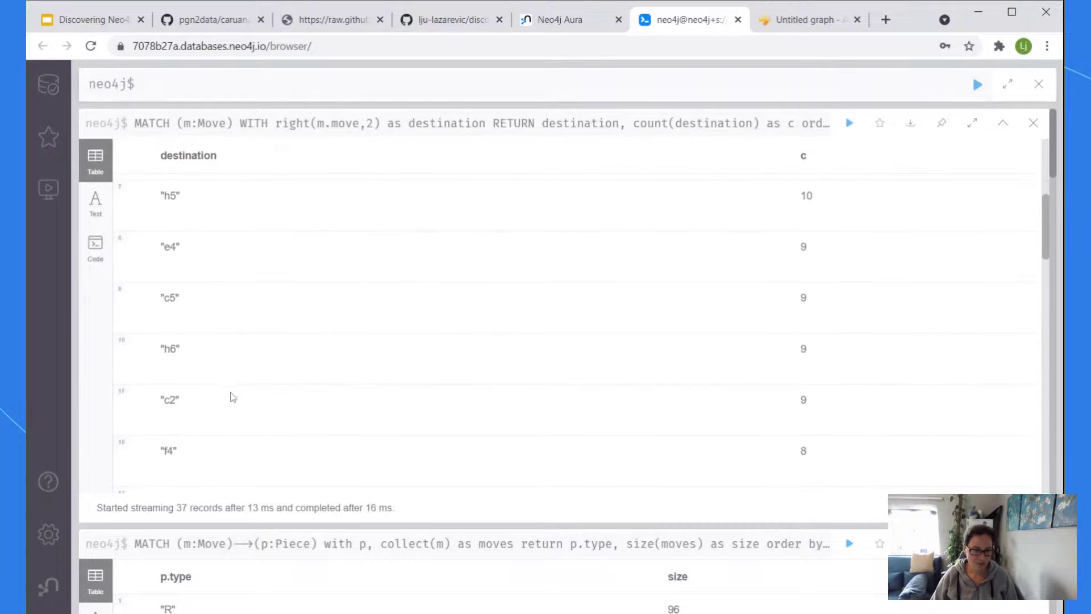
scroll(217, 385, "up", 6)
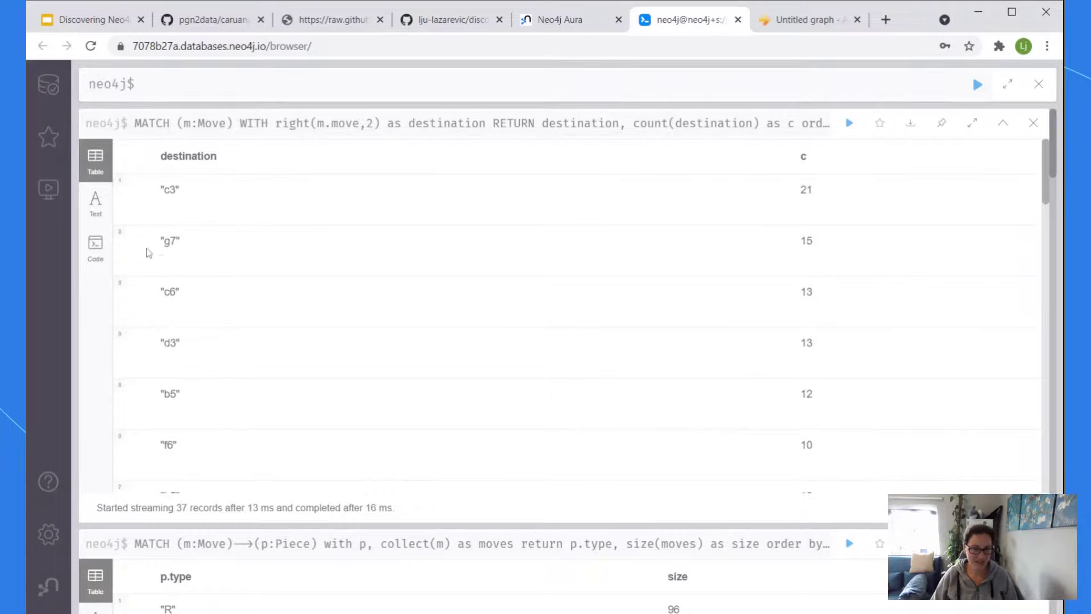
left_click_drag(226, 246, 151, 245)
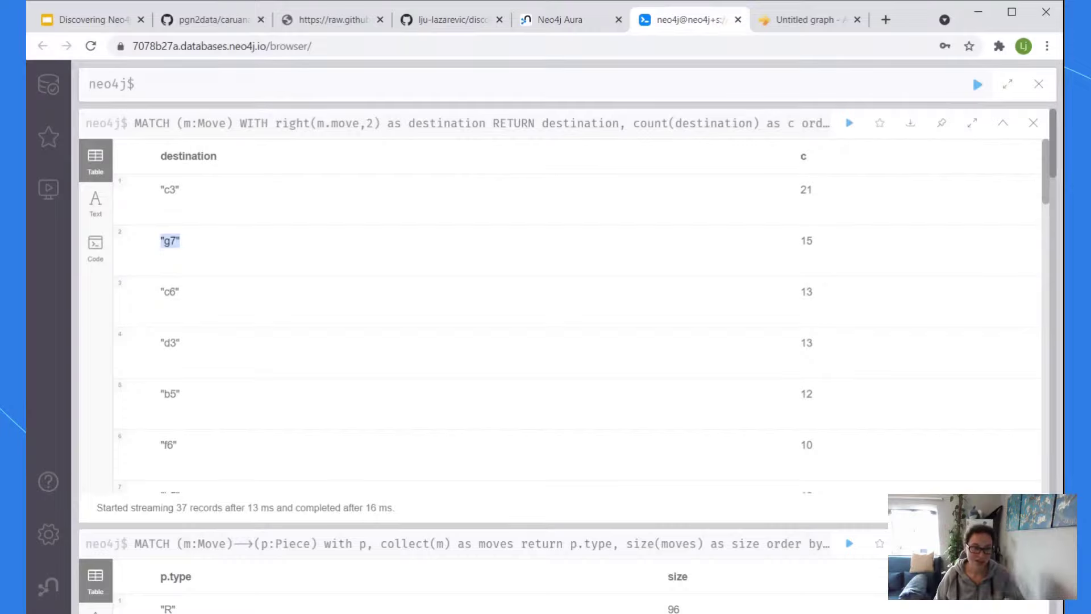
left_click(374, 246)
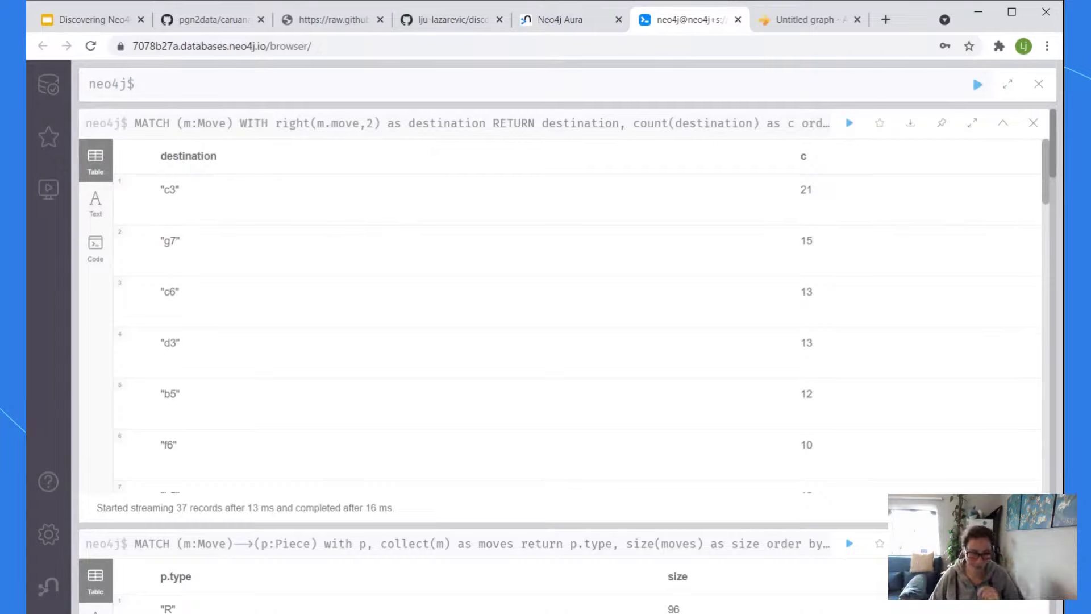
Open the executed destination-count query for editing and select its whole text
left_click(326, 124)
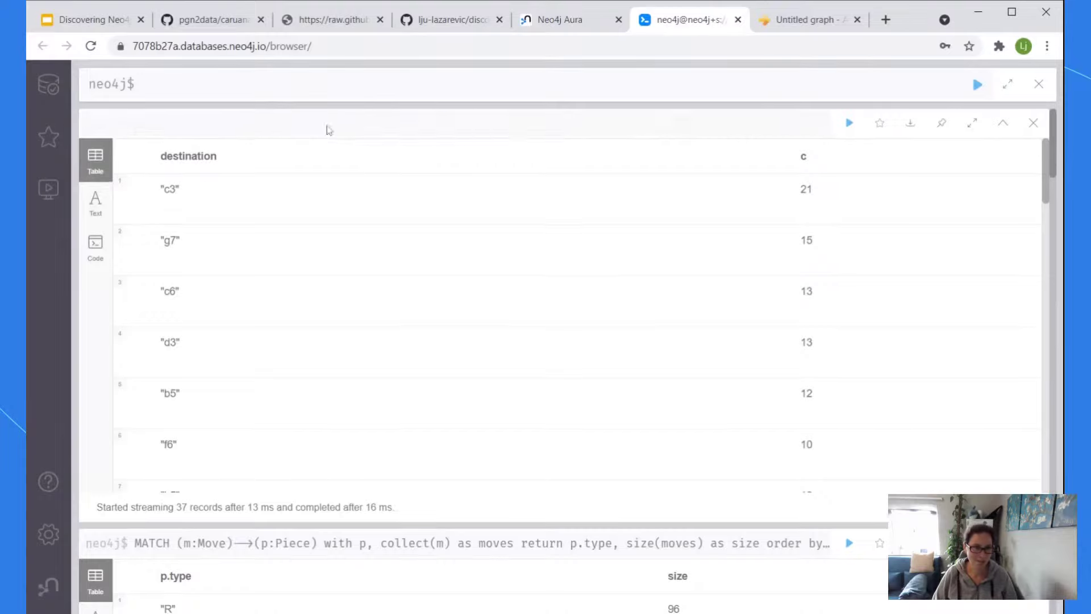
key("ctrl+a")
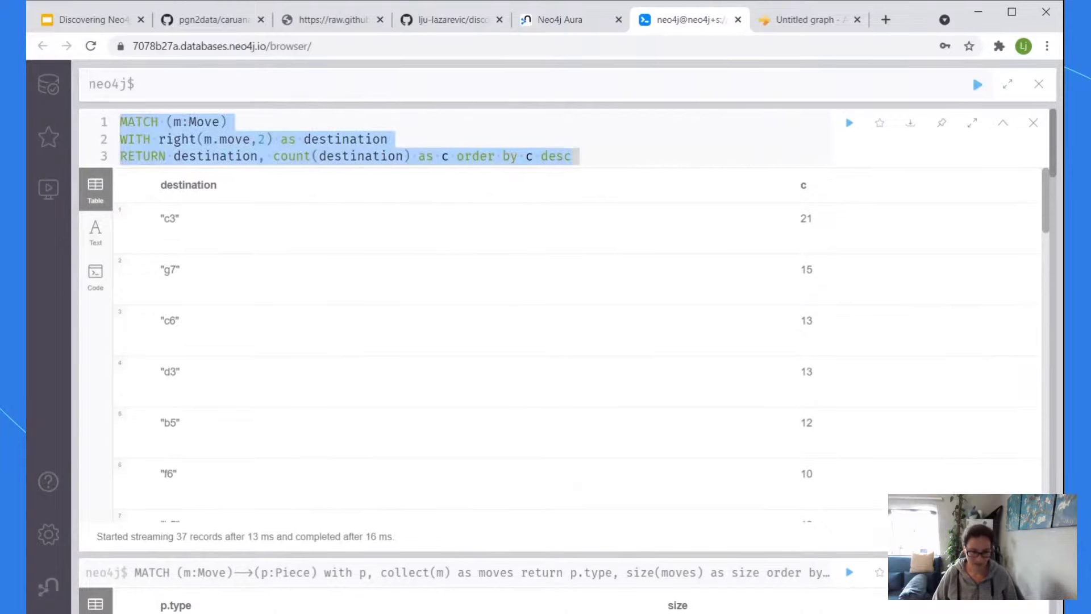